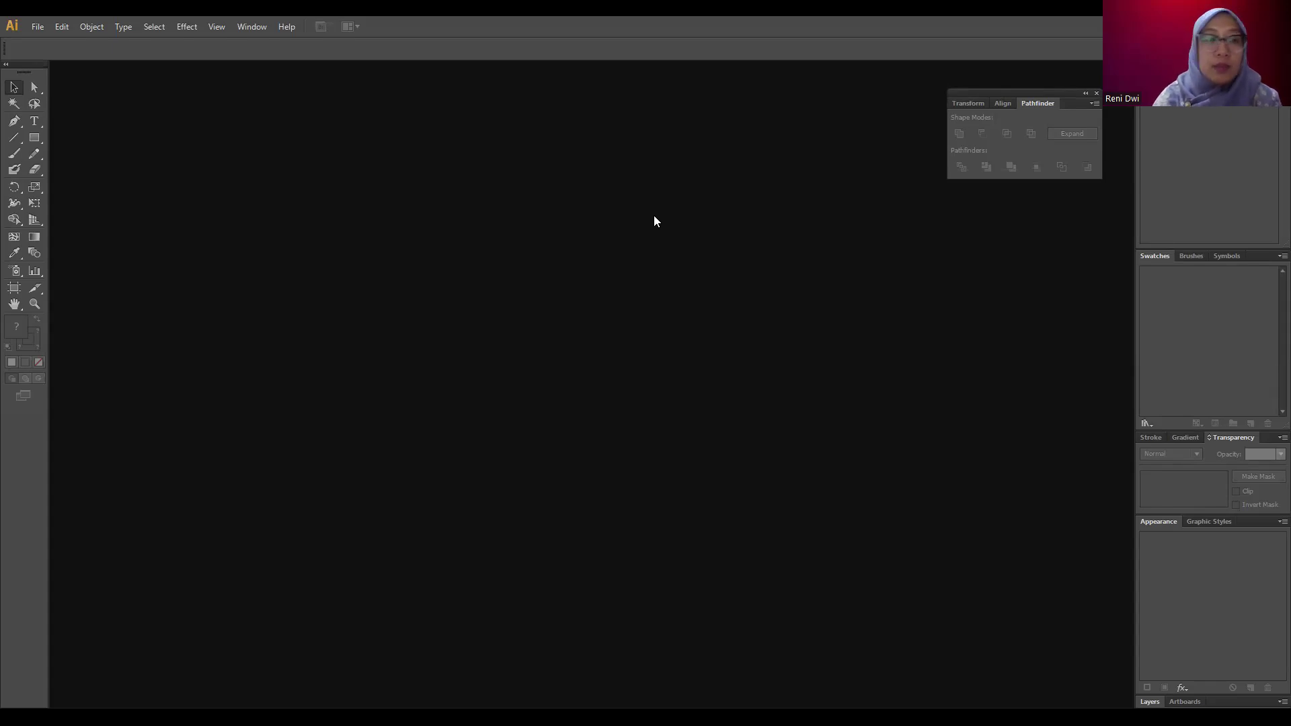
- Create a new A4 portrait document with the Print profile in millimetres and set its zoom to 150%
left_click(44, 24)
left_click(49, 42)
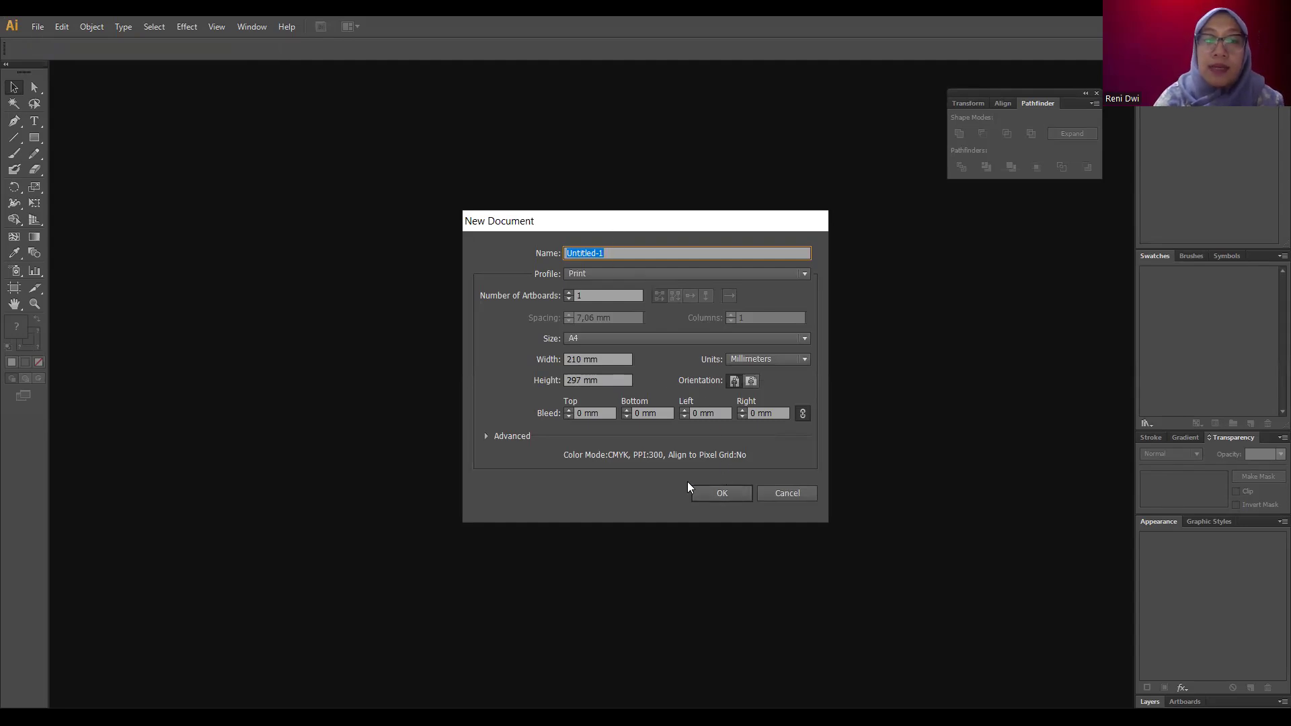
left_click(709, 489)
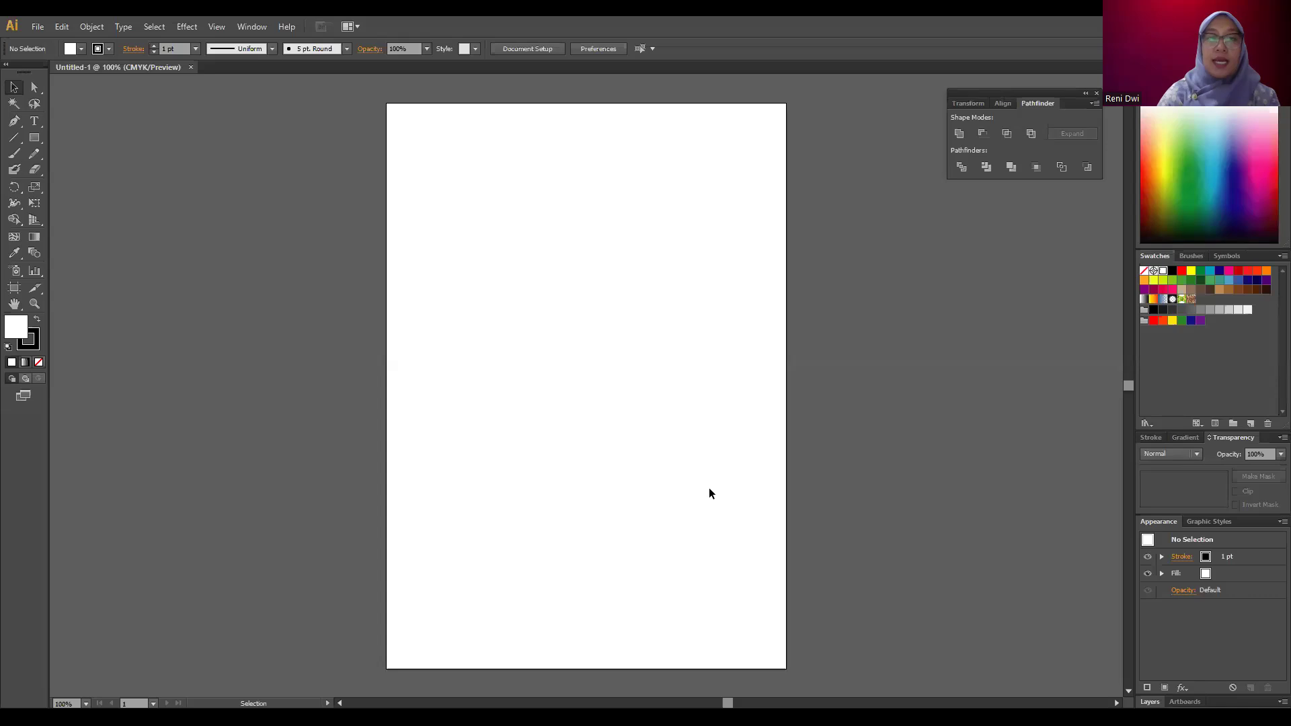
left_click(85, 703)
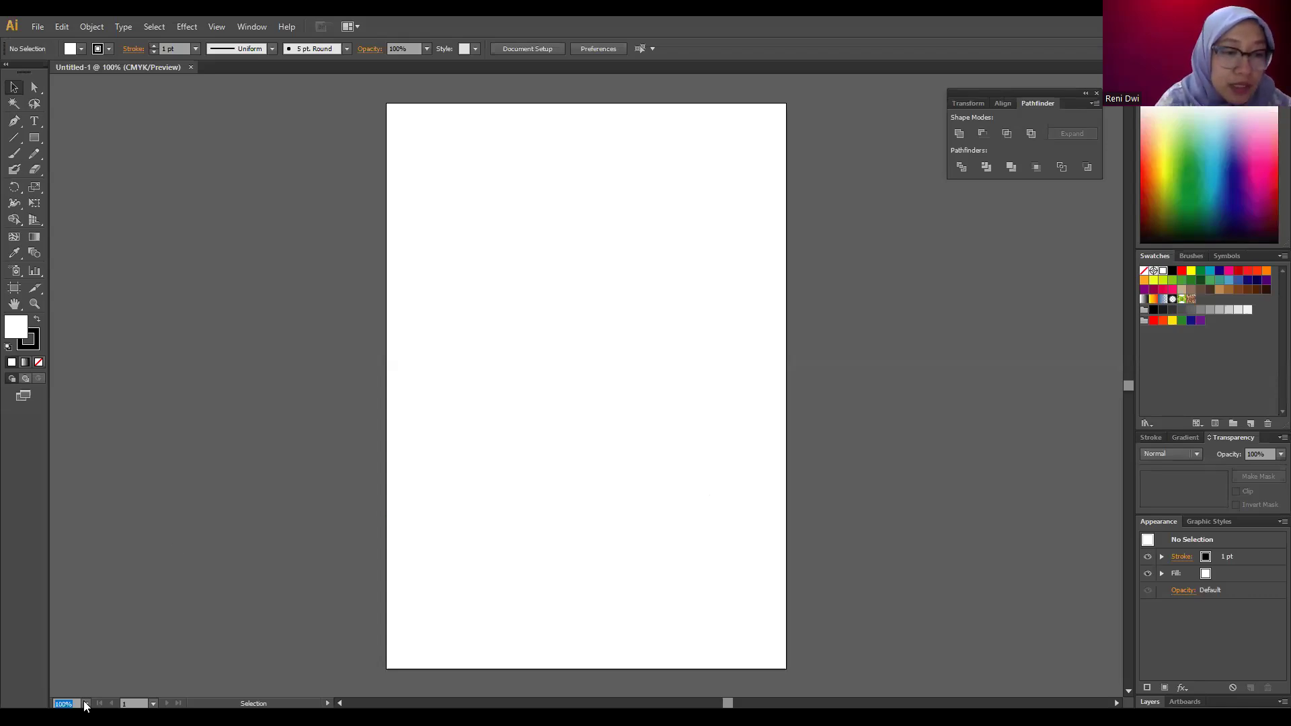
left_click(104, 508)
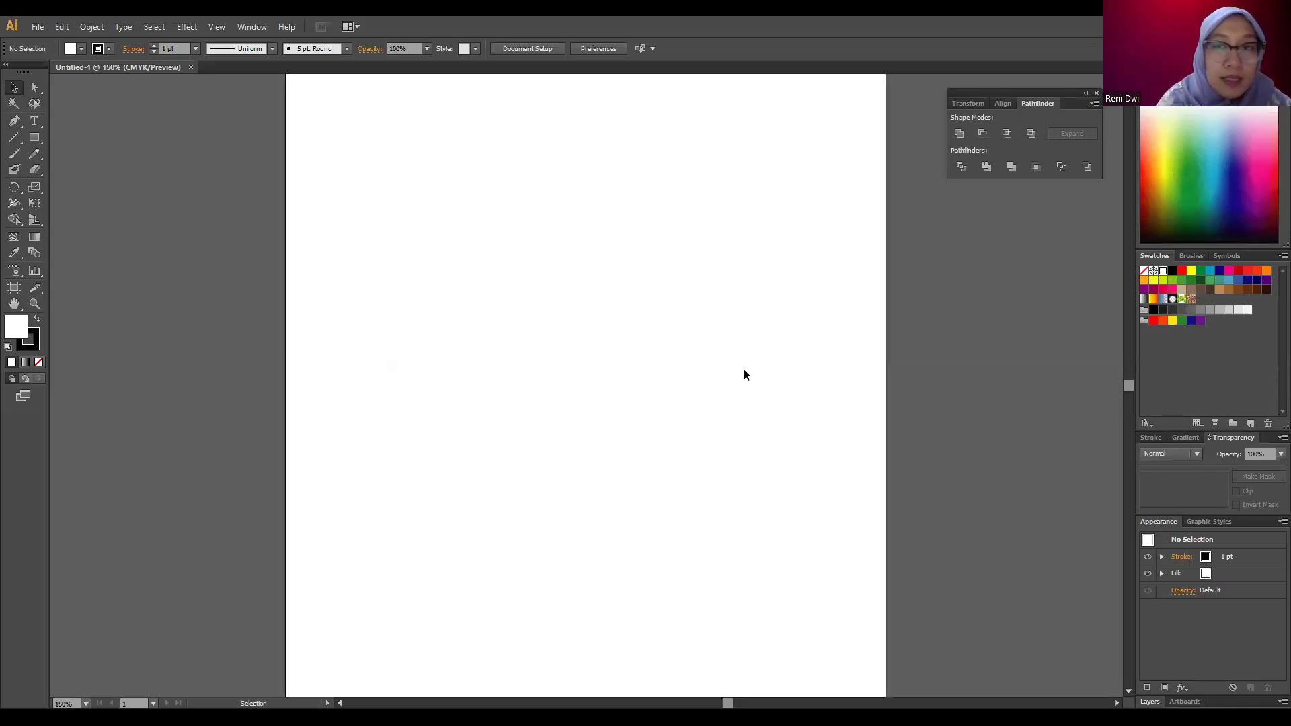
left_click_drag(1126, 386, 1130, 381)
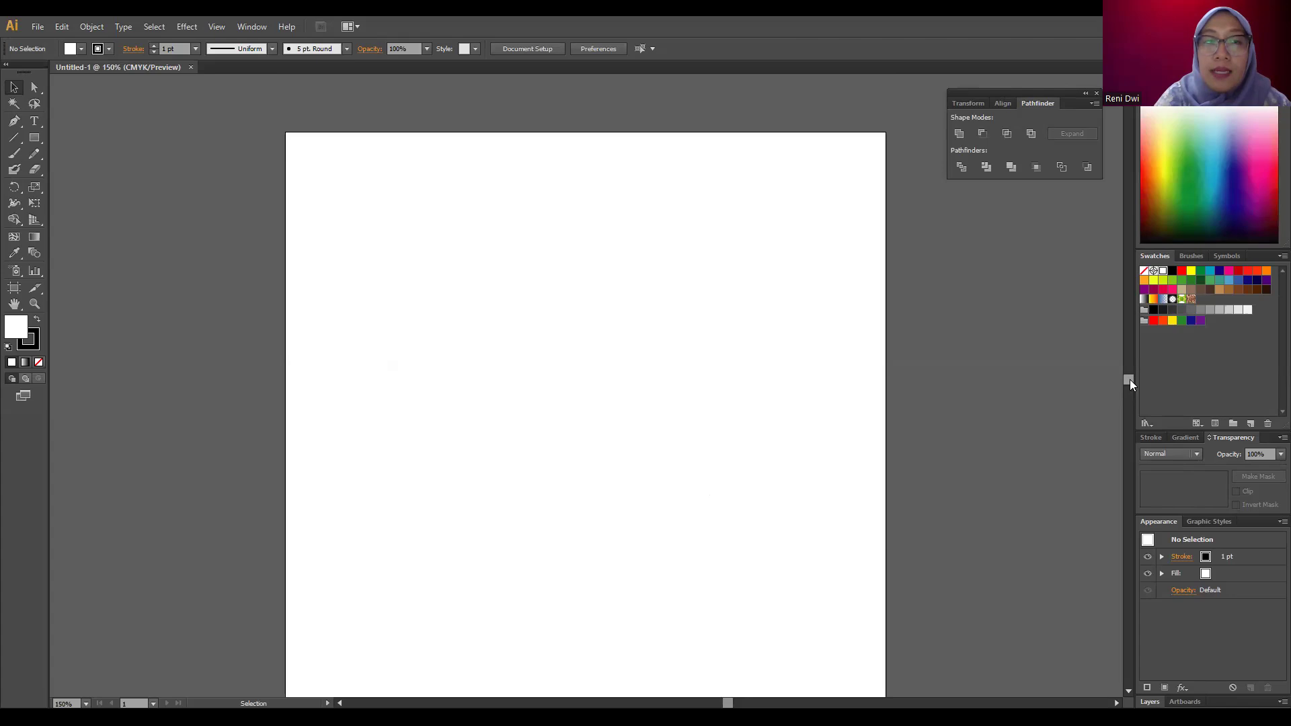
scroll(771, 329, "down", 3)
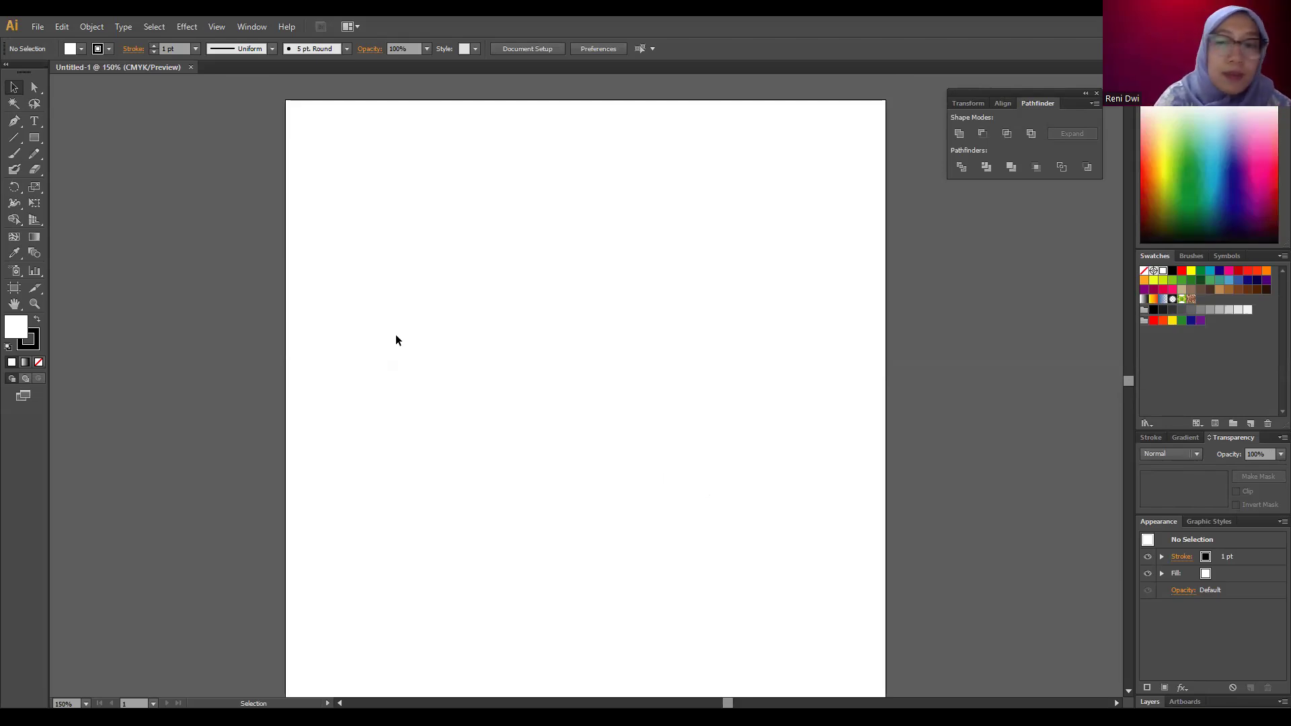
left_click(39, 141)
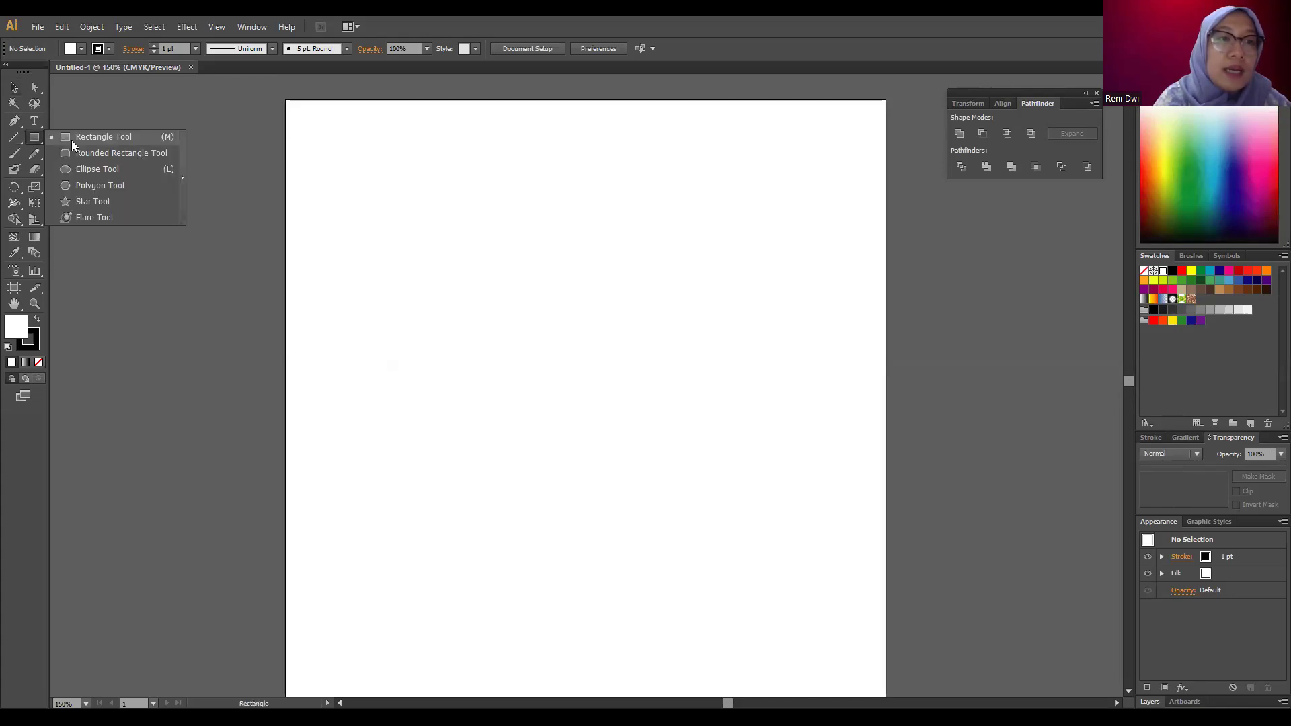
left_click(72, 141)
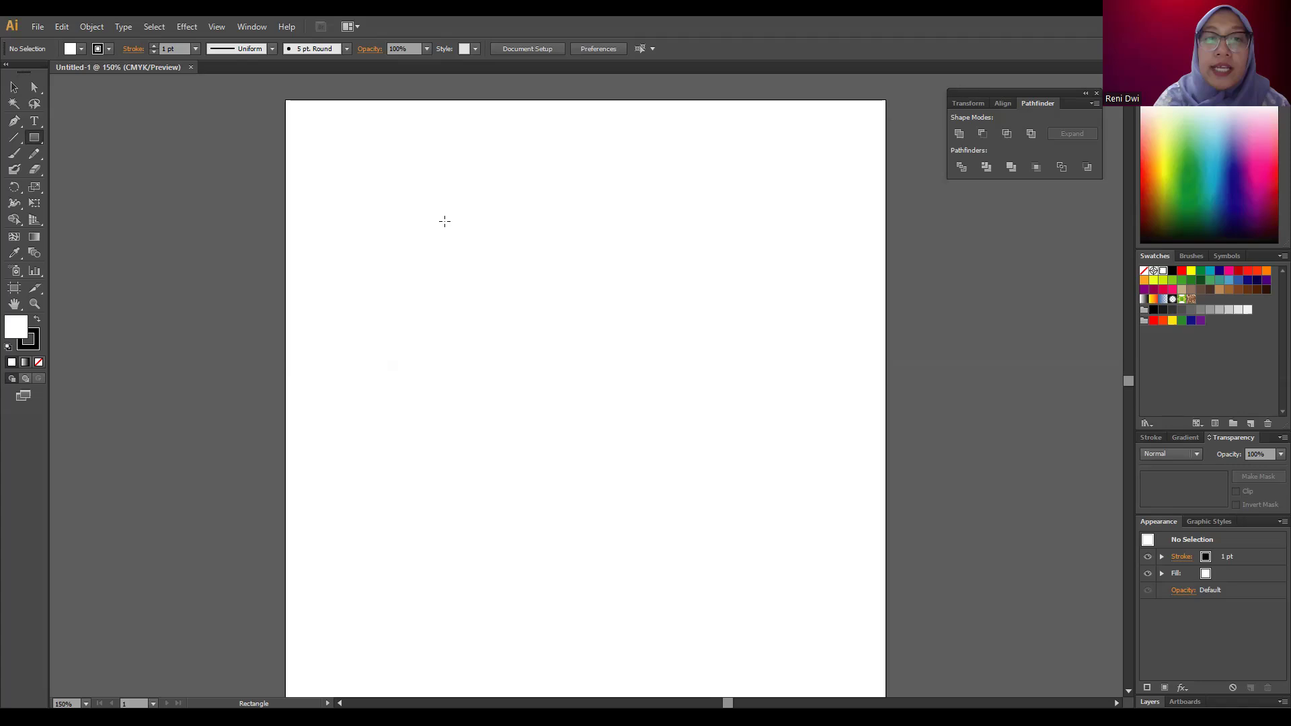
left_click_drag(364, 157, 430, 220)
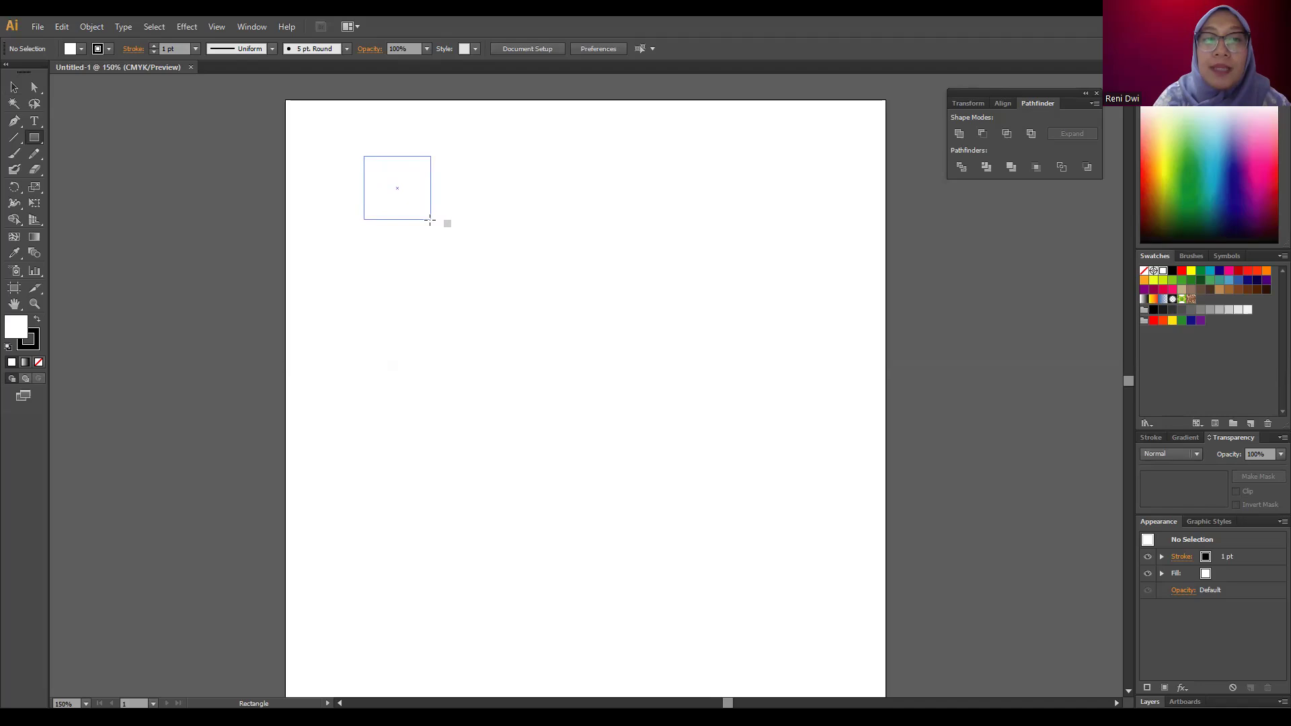
left_click_drag(431, 219, 384, 168)
key("Delete")
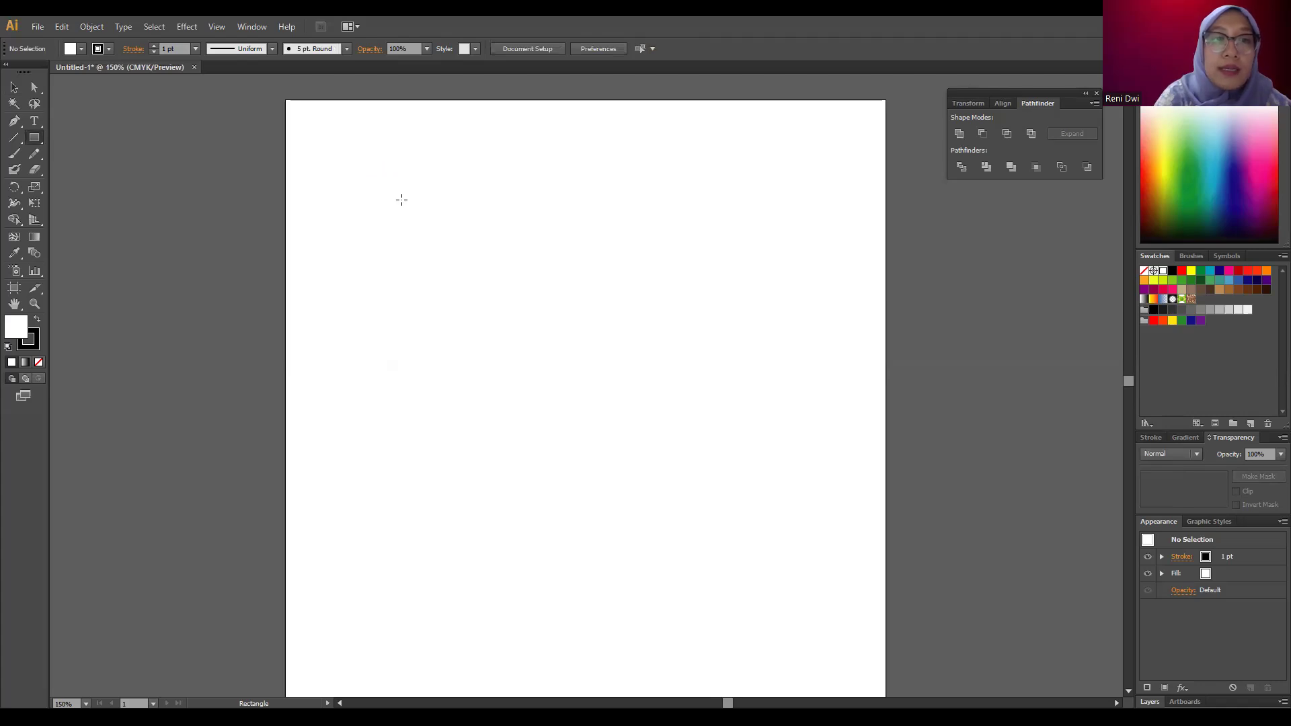
- Draw a rectangle about 28 by 25.6 mm near the artboard's upper-left corner and set its height to its width, 27.987 mm
left_click_drag(364, 159, 444, 233)
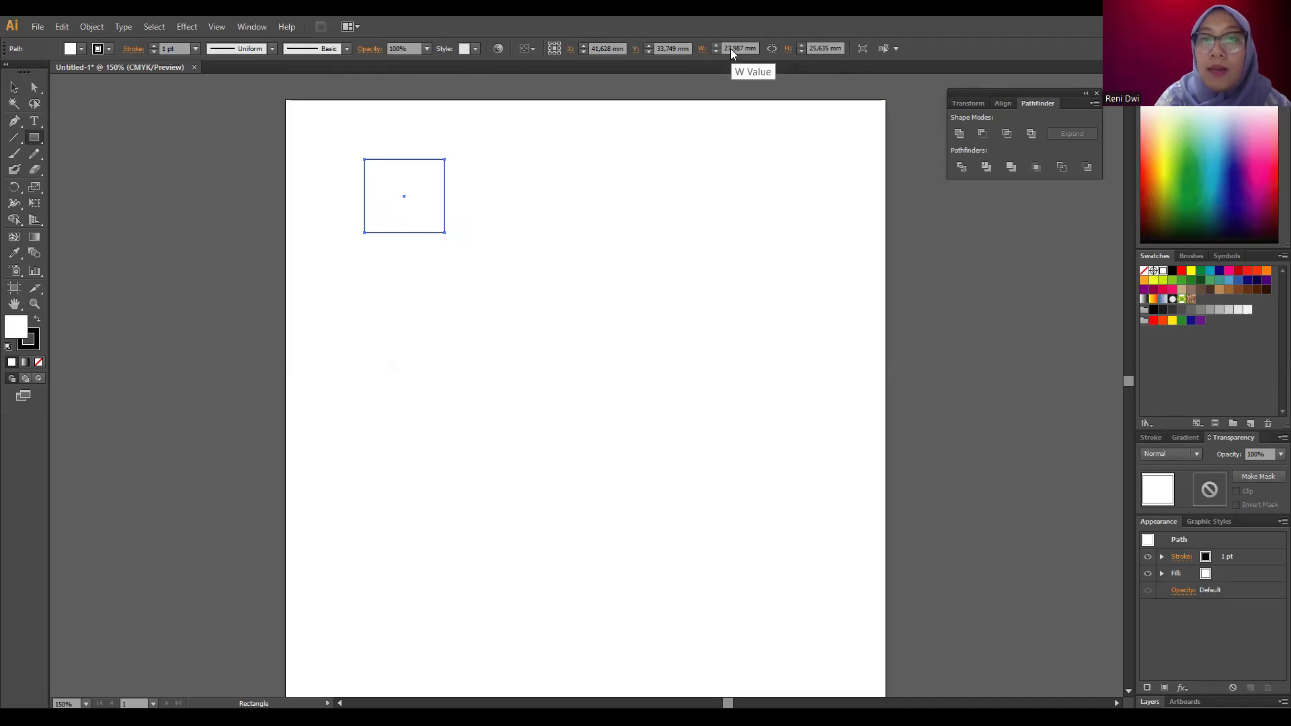
left_click_drag(726, 49, 745, 49)
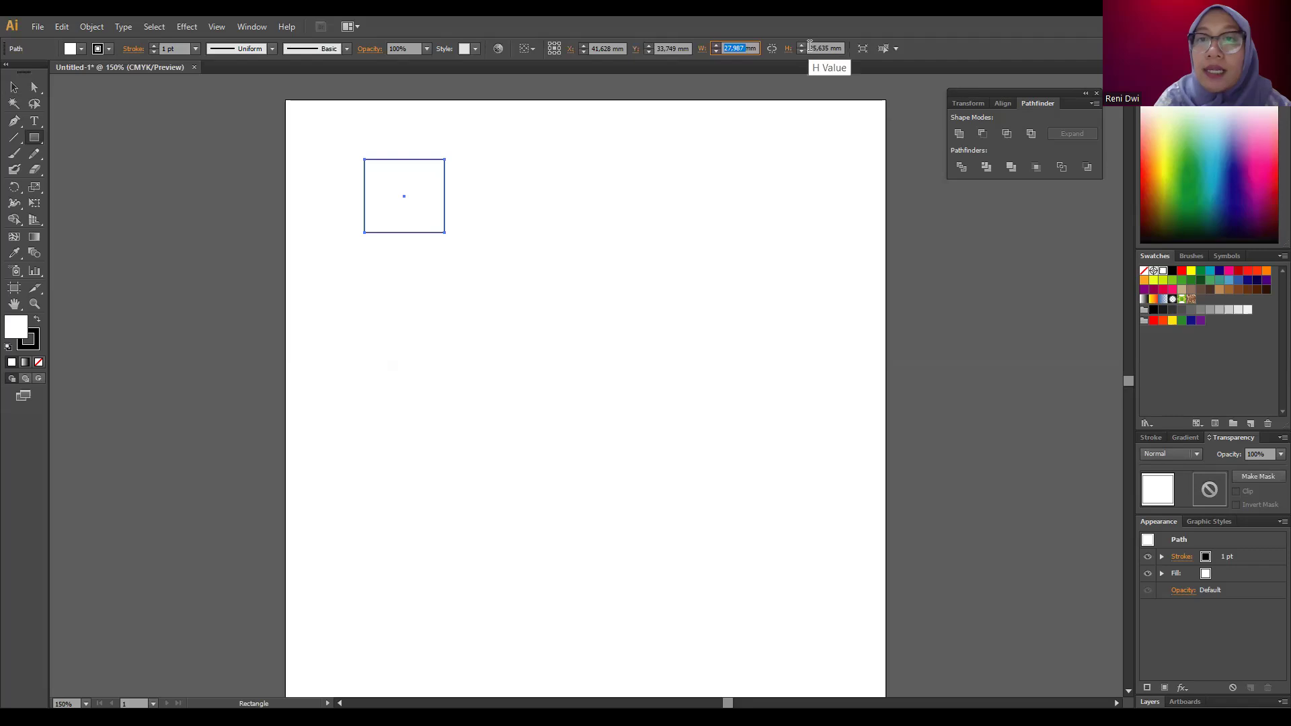
left_click_drag(812, 50, 828, 50)
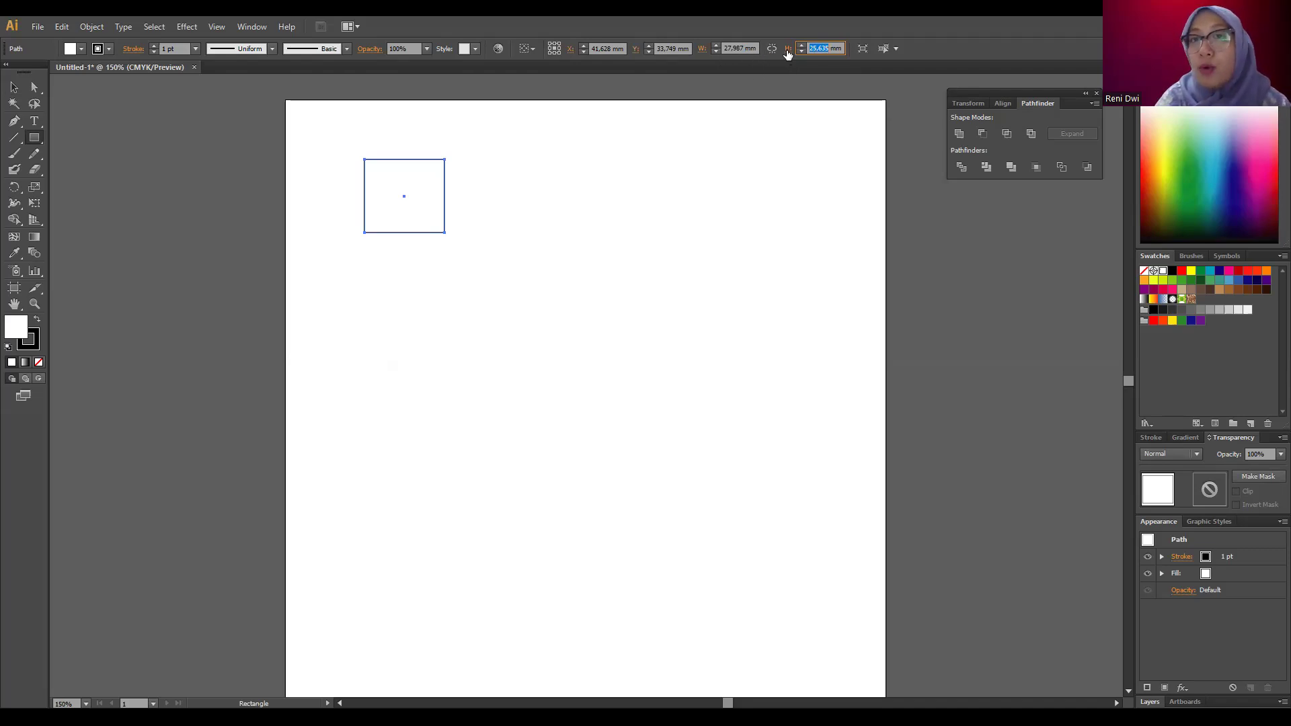
left_click(742, 45)
left_click_drag(747, 48, 718, 48)
key("ctrl+c")
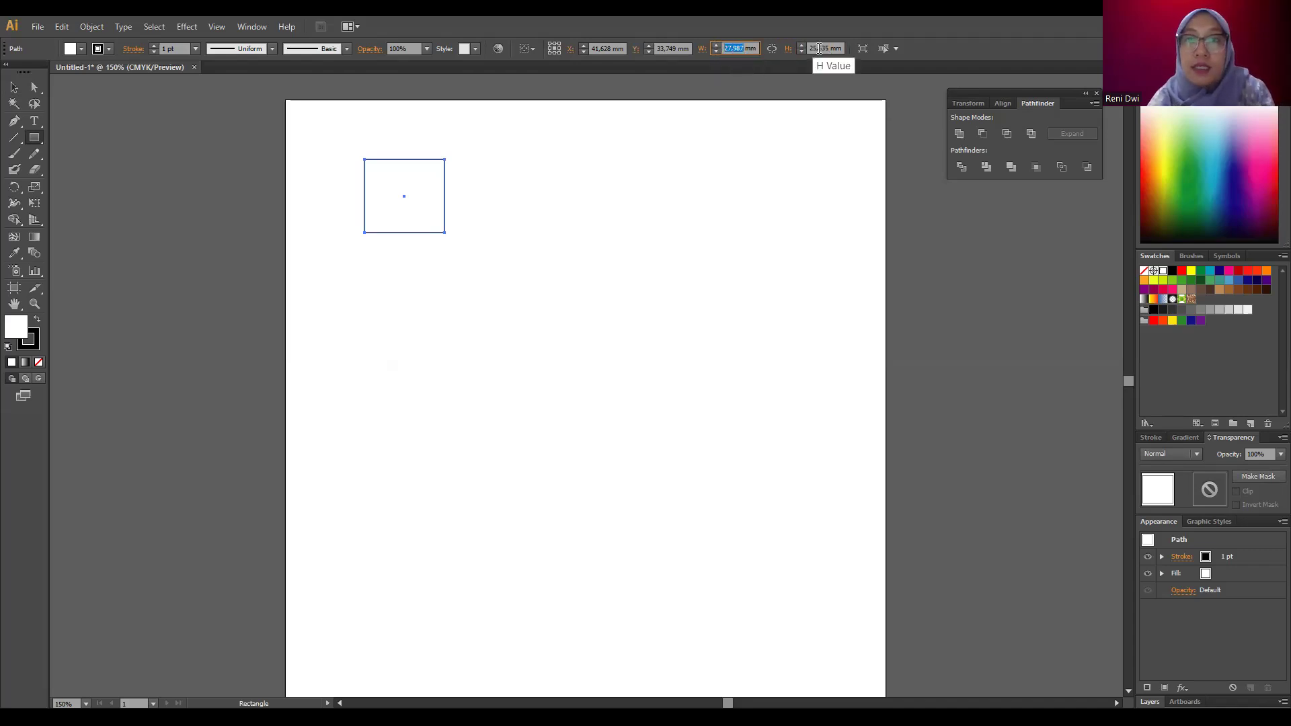
left_click_drag(829, 47, 796, 54)
key("ctrl+v")
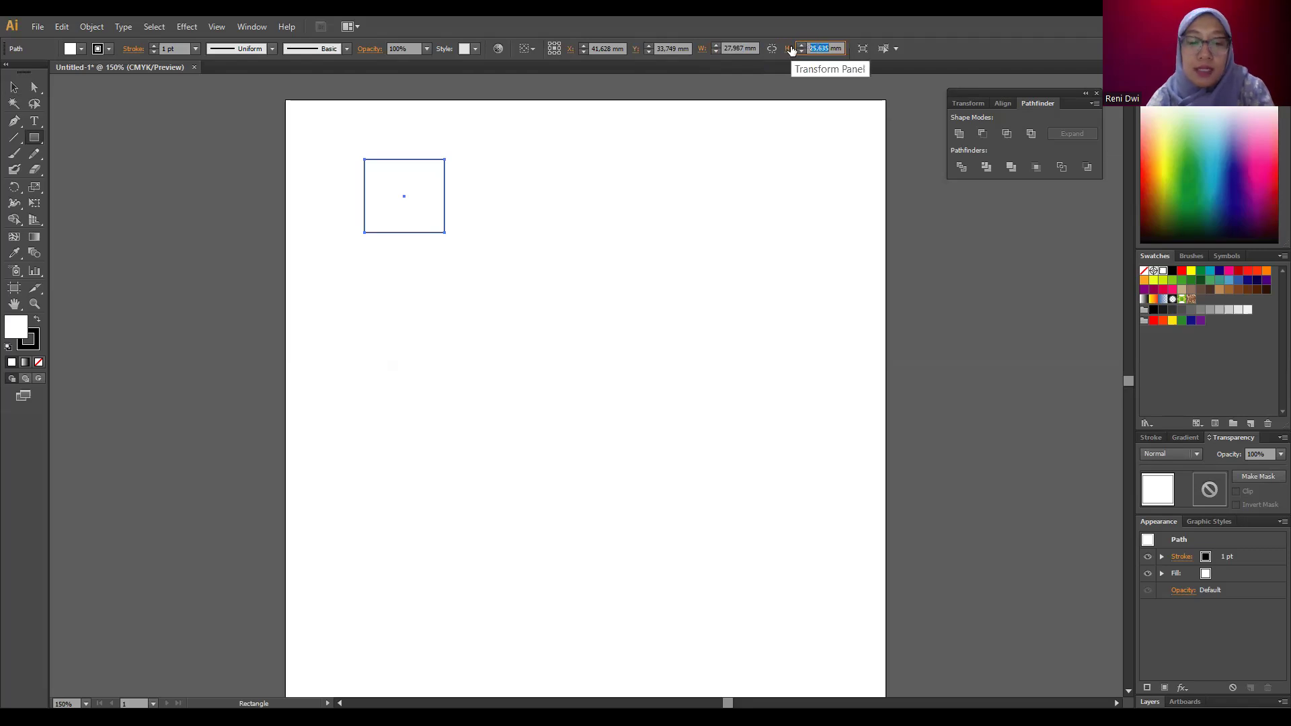
key("Return")
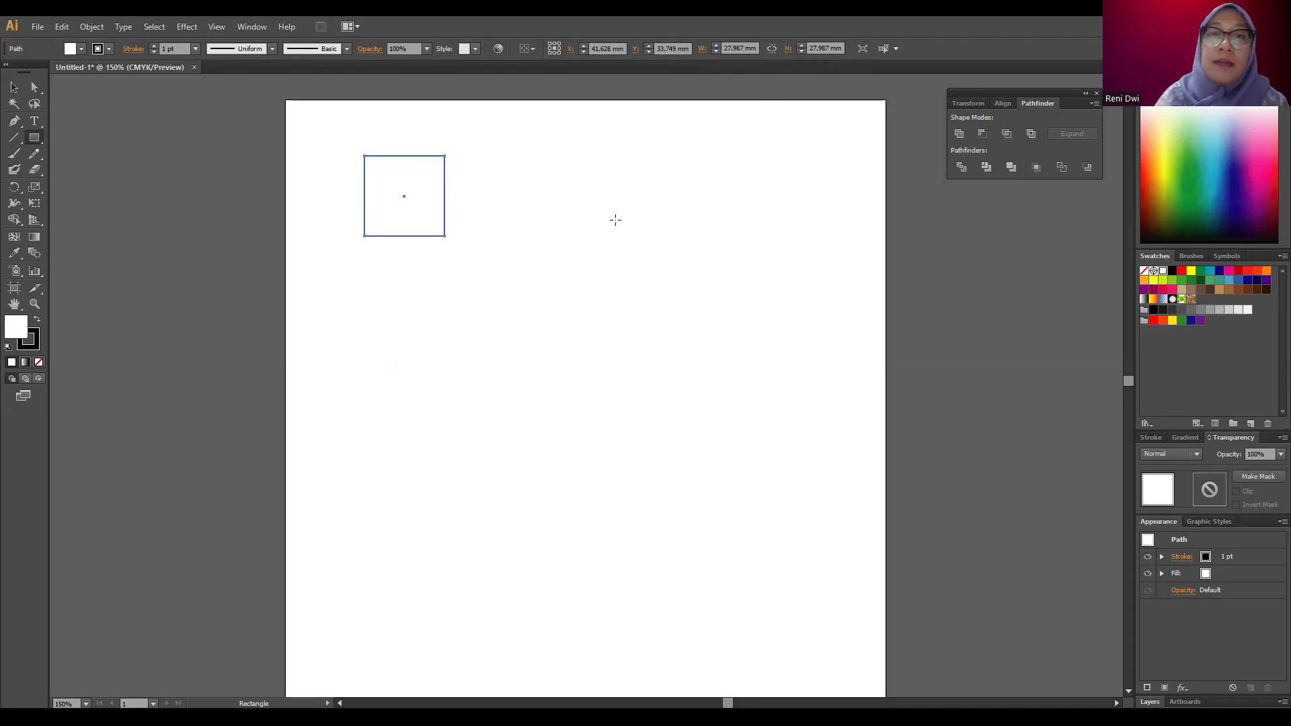
- Delete the 27.987 mm square from the artboard
left_click(34, 88)
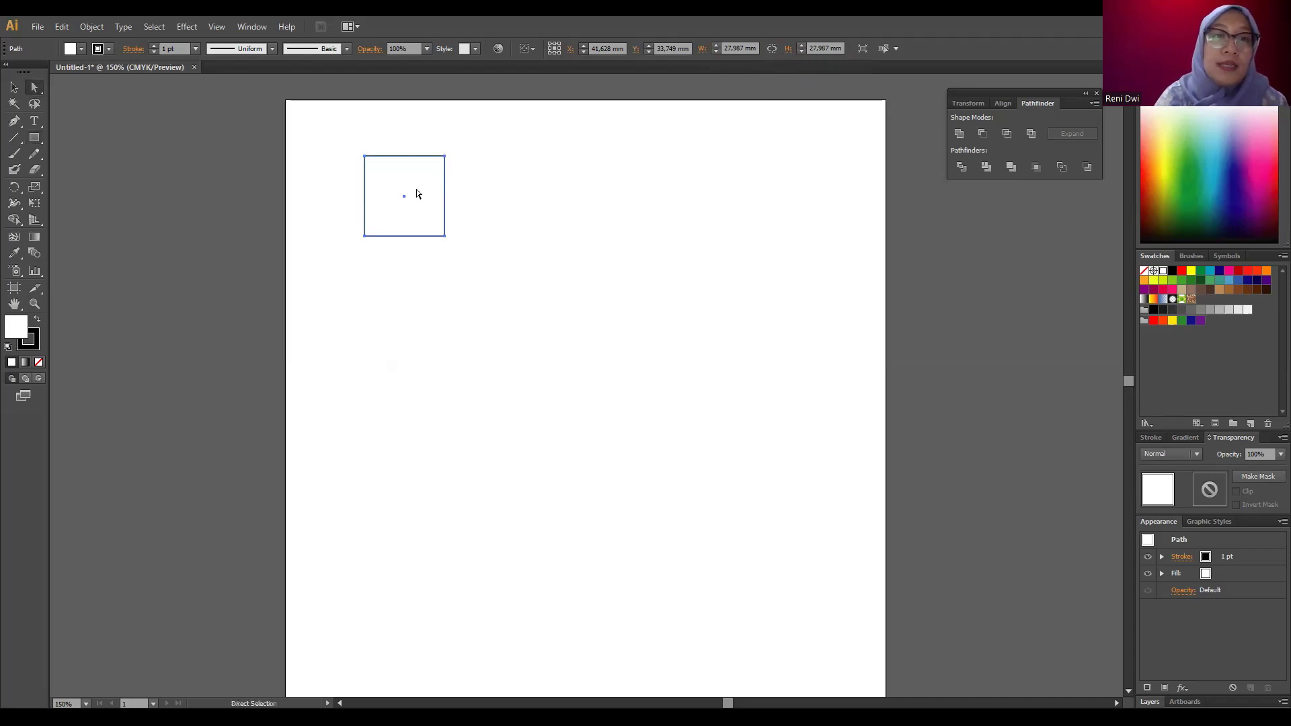
left_click(14, 87)
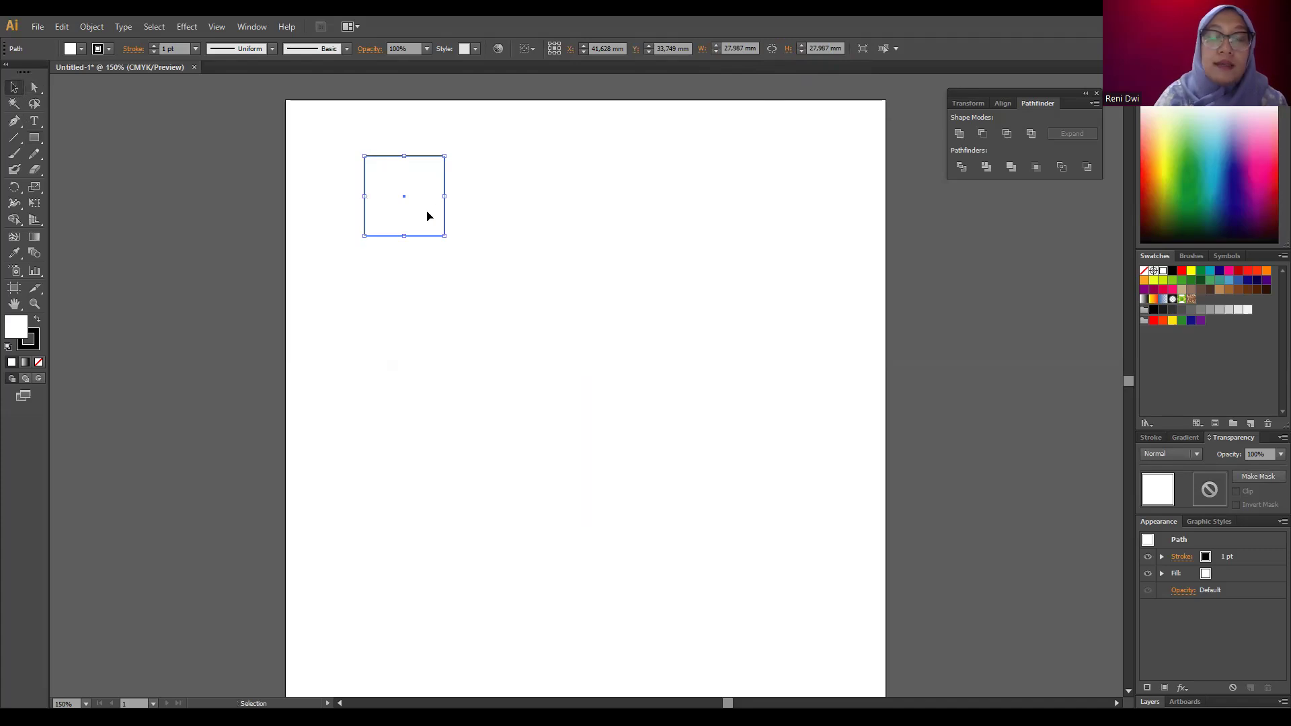
key("Delete")
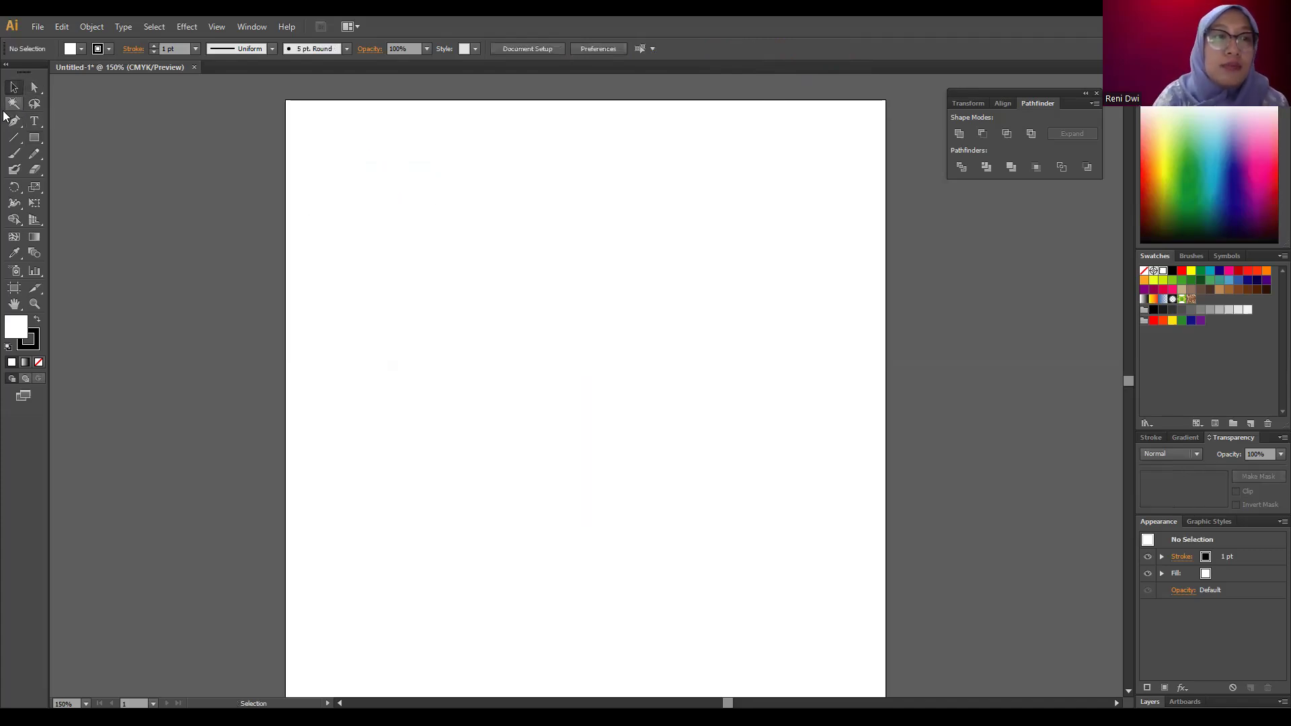
left_click(35, 139)
left_click_drag(34, 145, 83, 138)
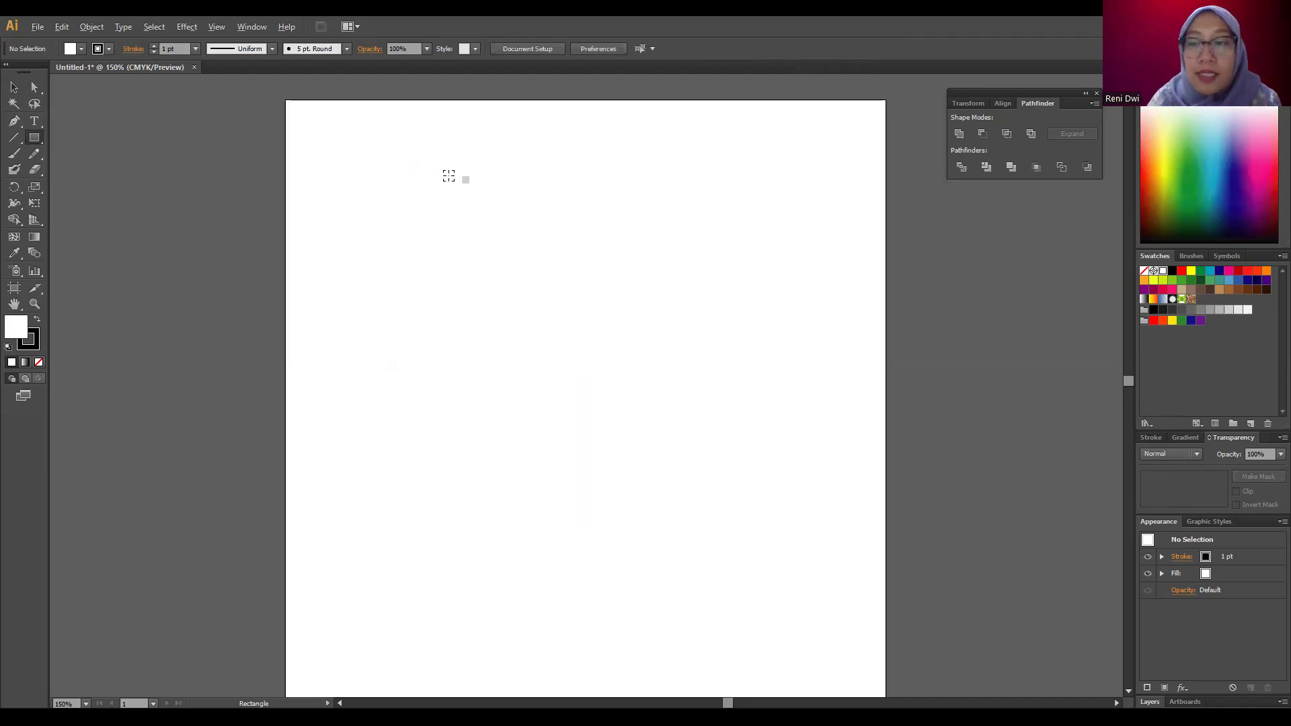
mouse_move(349, 148)
left_mouse_down()
mouse_move(381, 177)
mouse_move(374, 144)
mouse_move(385, 163)
left_mouse_up()
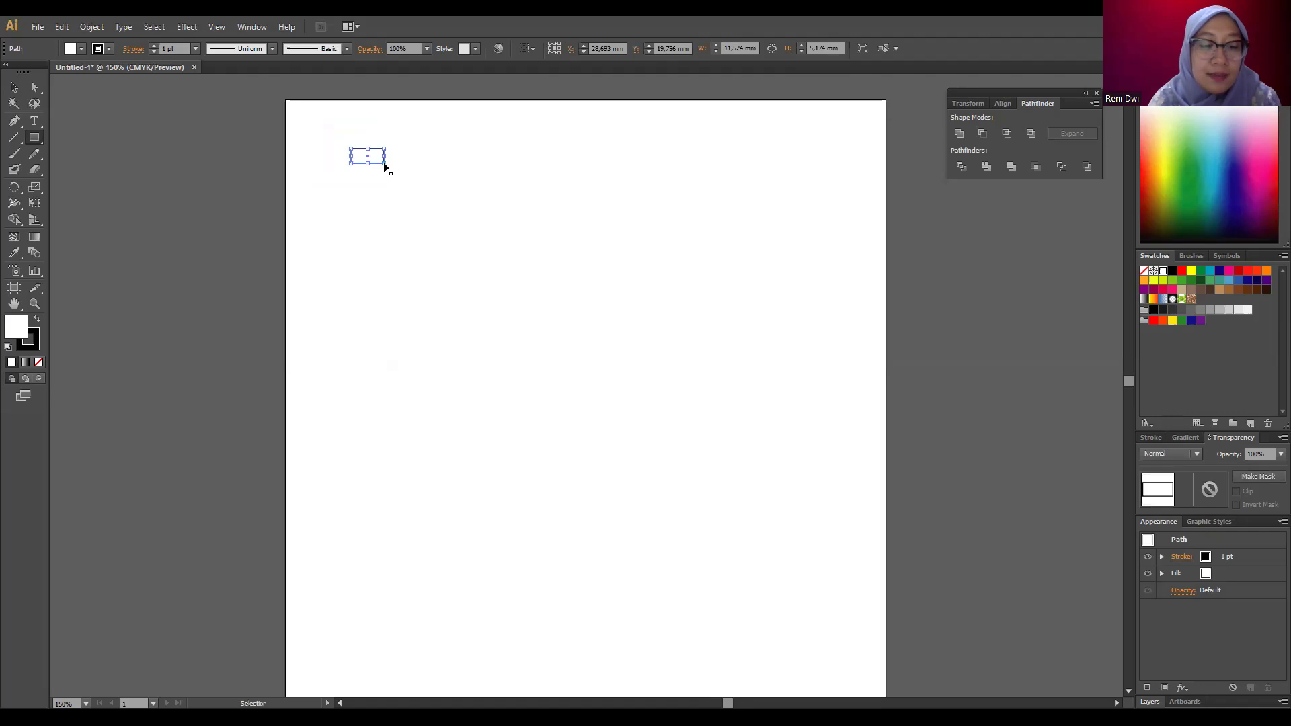
key("Delete")
- Draw a square about 23.5 mm wide outward from its centre and move it to about X 29.3 mm, Y 32.5 mm
left_click_drag(356, 150, 382, 183)
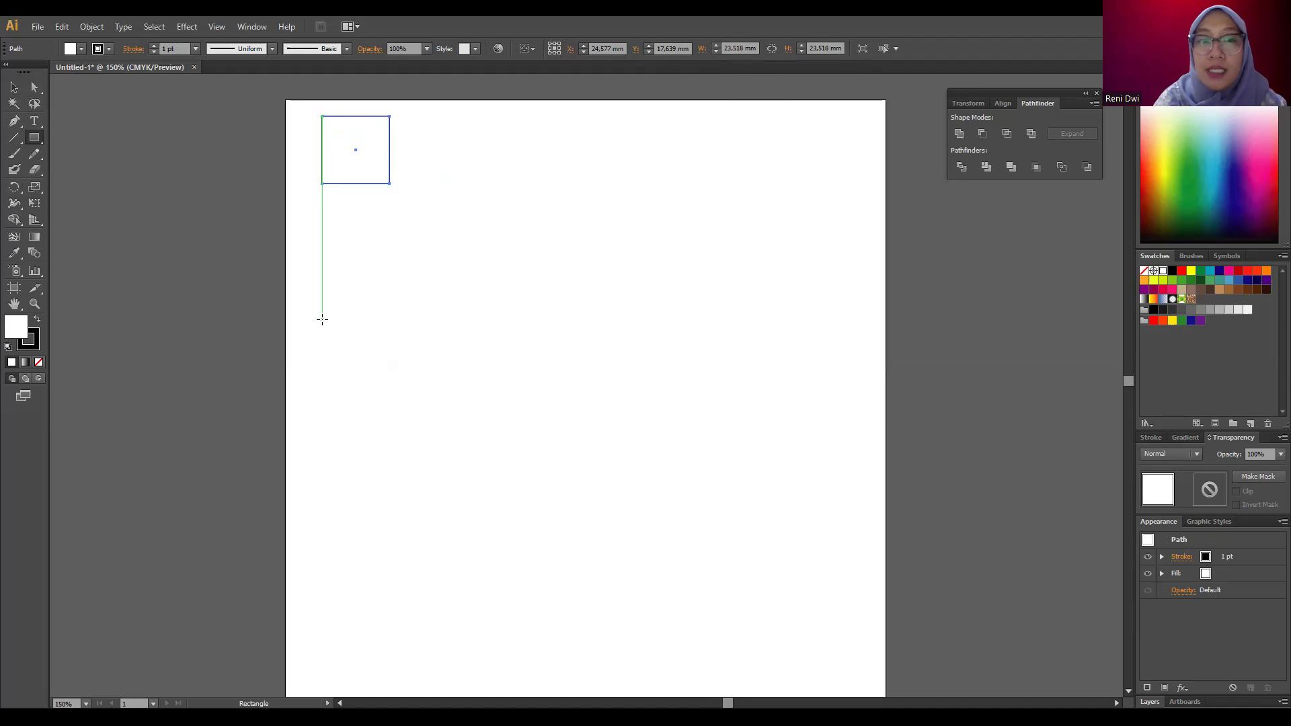
left_click(15, 88)
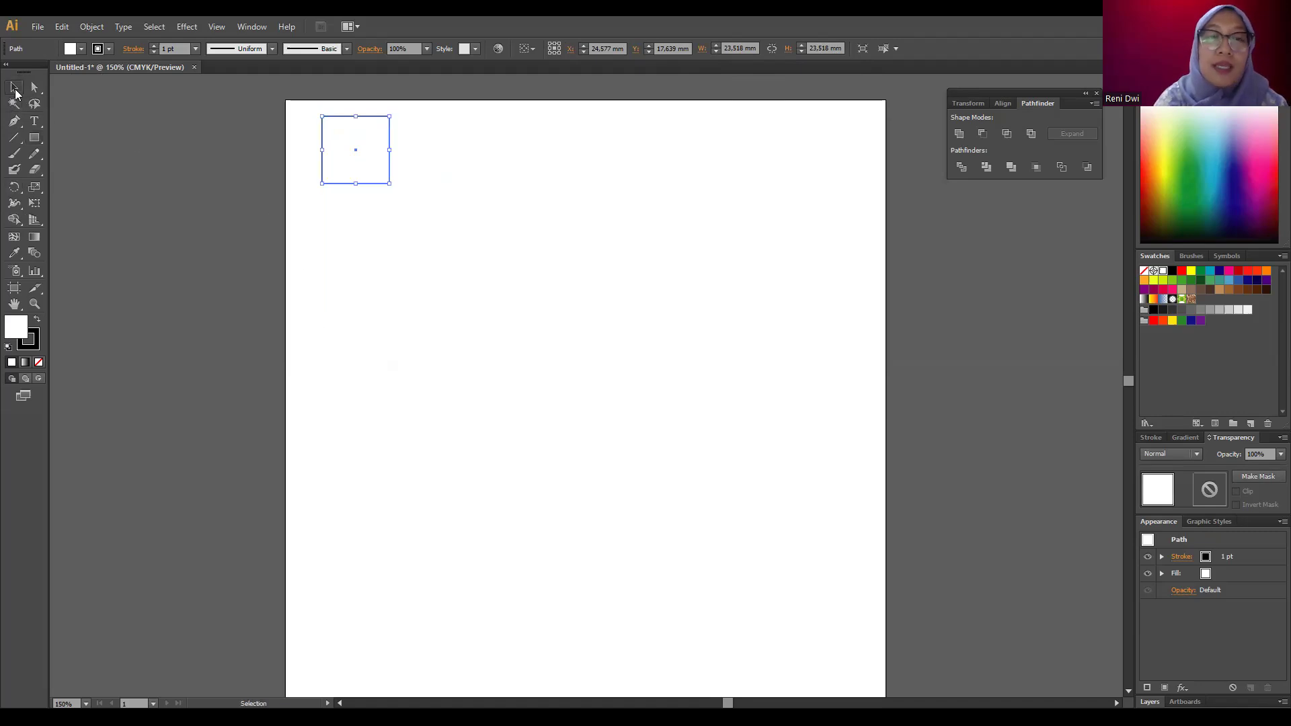
left_click_drag(352, 159, 366, 202)
left_click(511, 152)
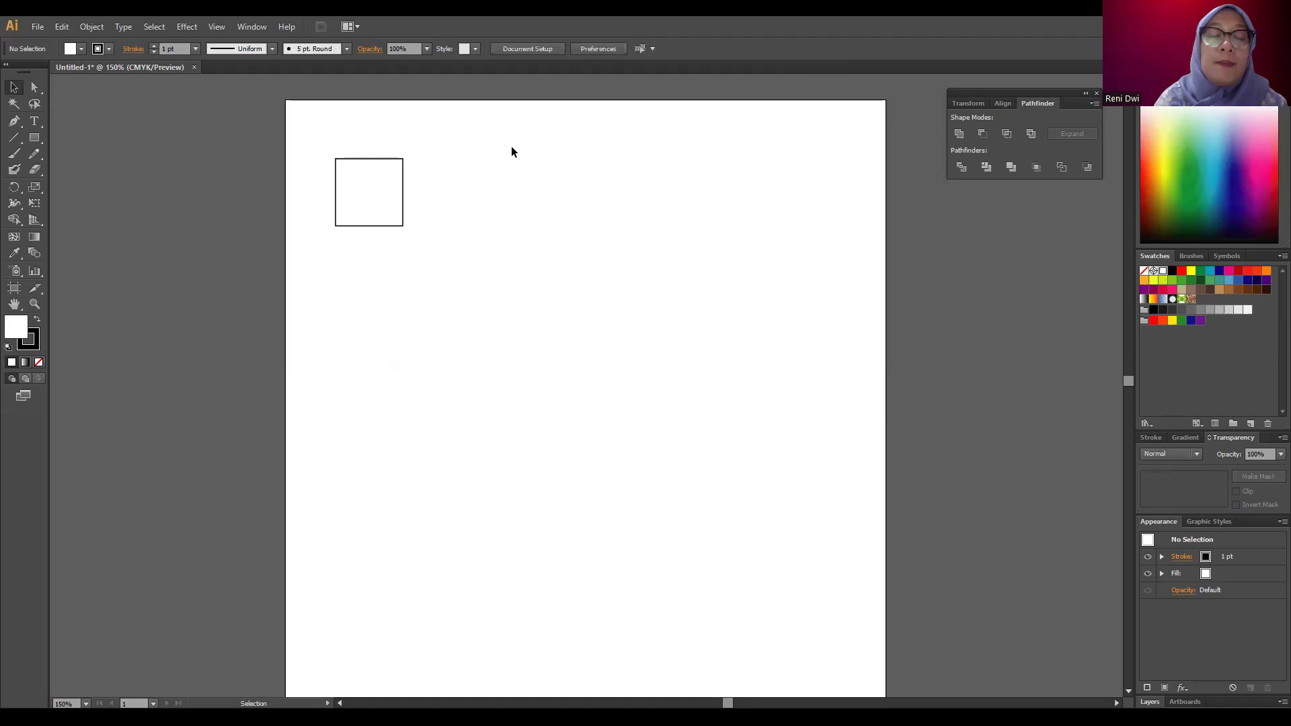
left_click(364, 162)
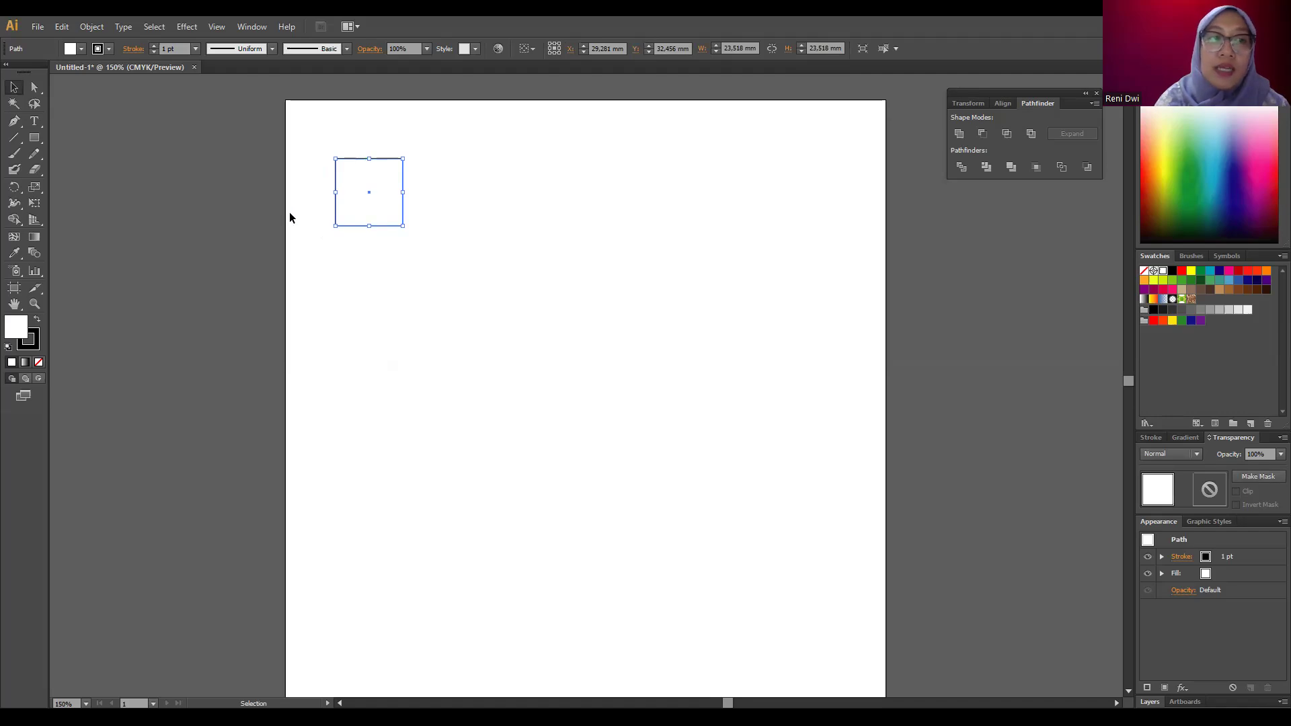
left_click(430, 200)
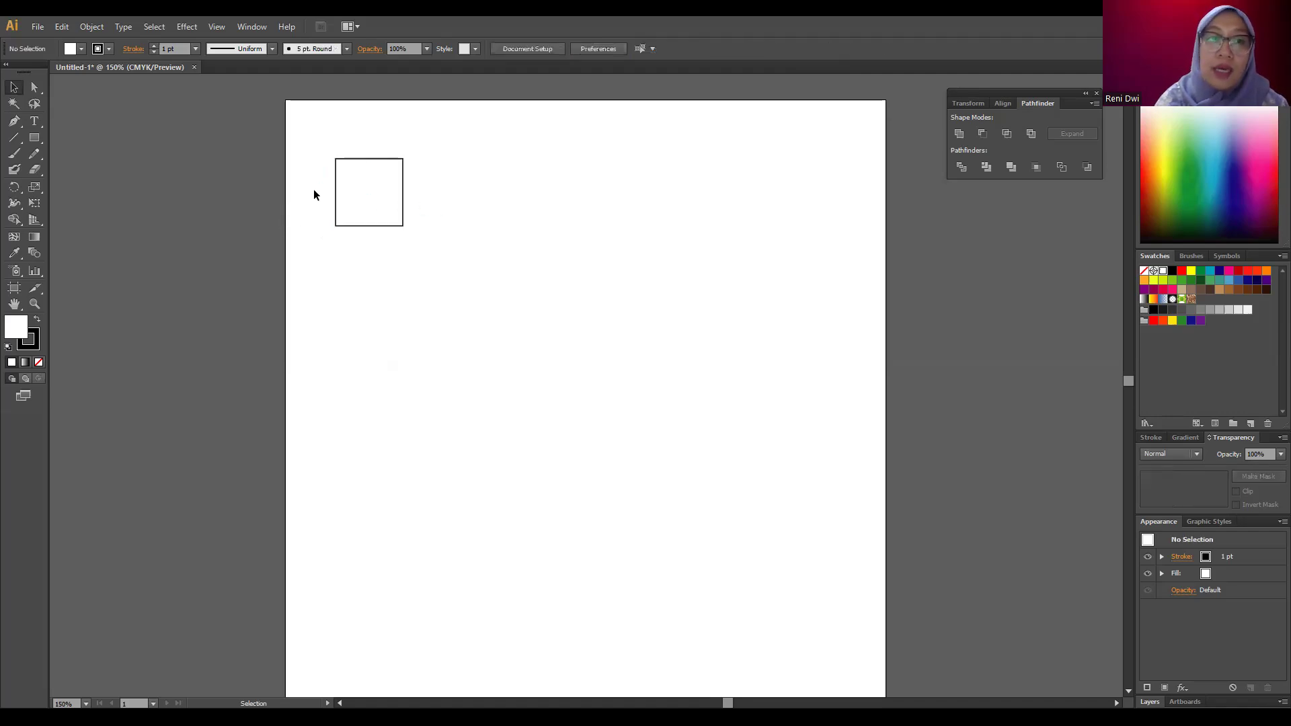
- Draw a circle about 23.5 mm in diameter from the square's centre so it touches all four sides
left_click_drag(41, 135, 118, 165)
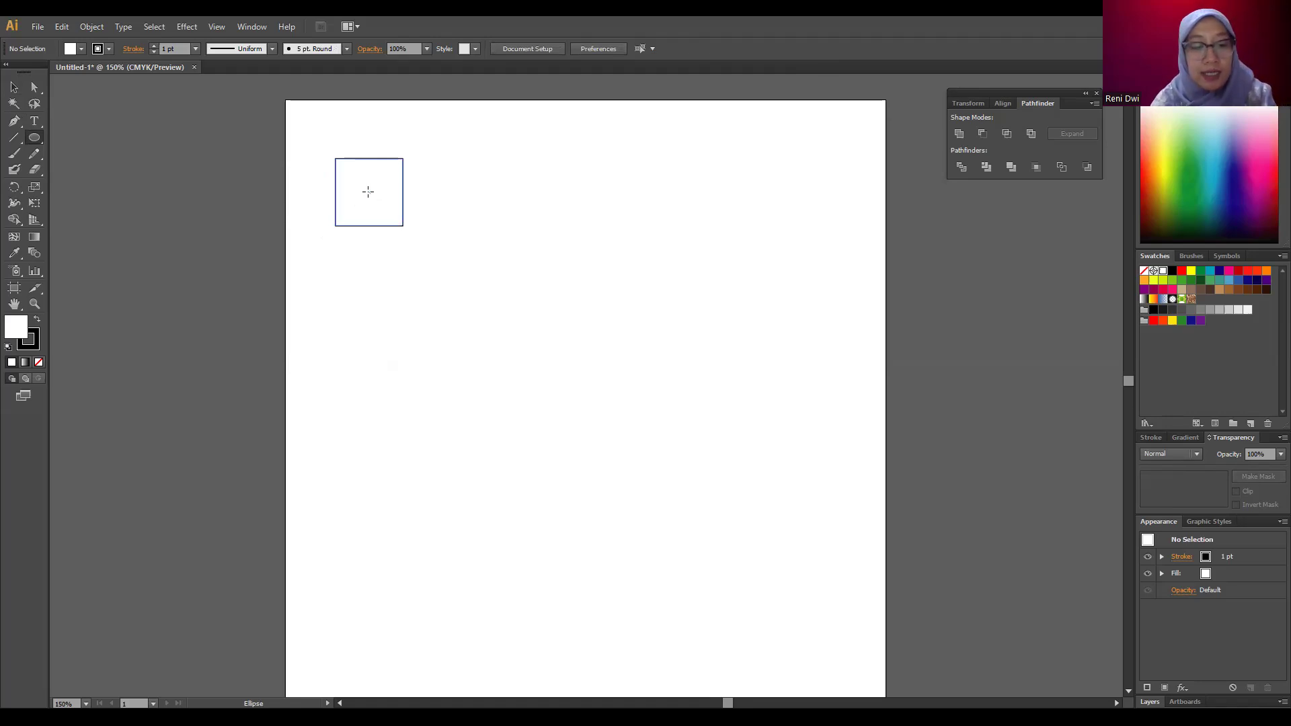
left_click_drag(367, 192, 401, 226)
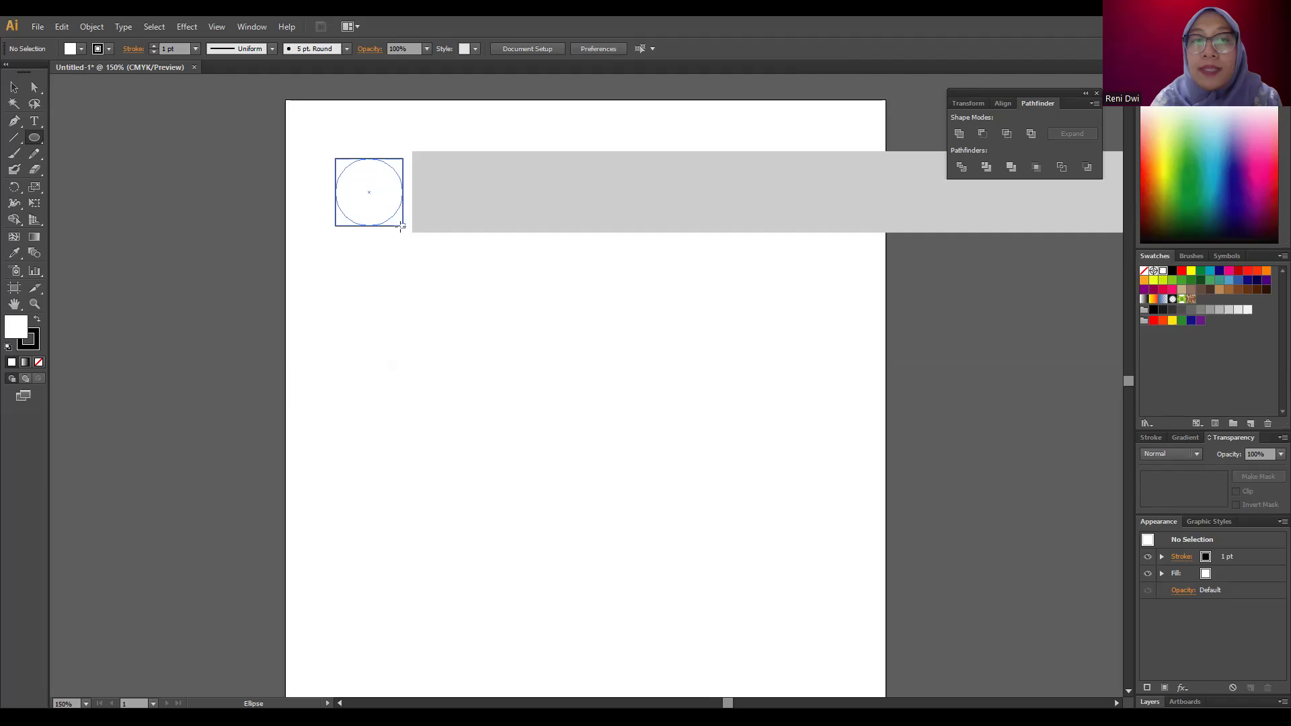
left_click_drag(400, 226, 401, 226)
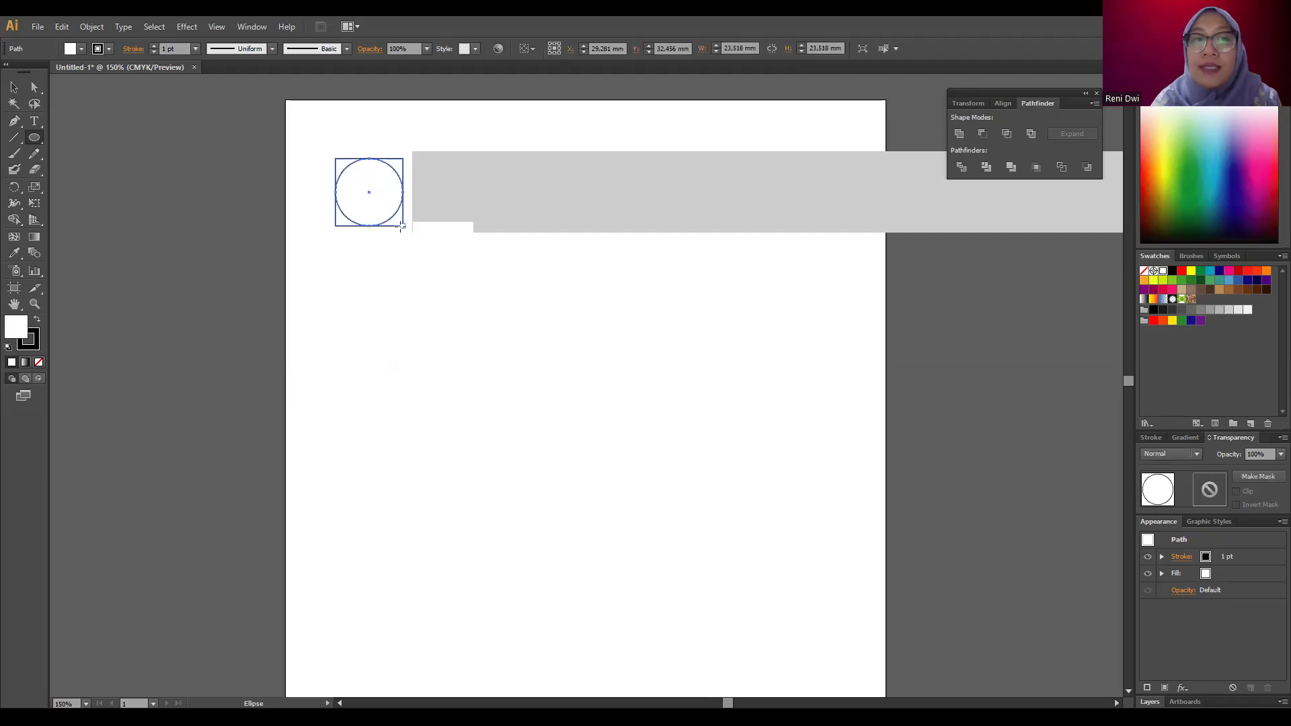
left_click(15, 88)
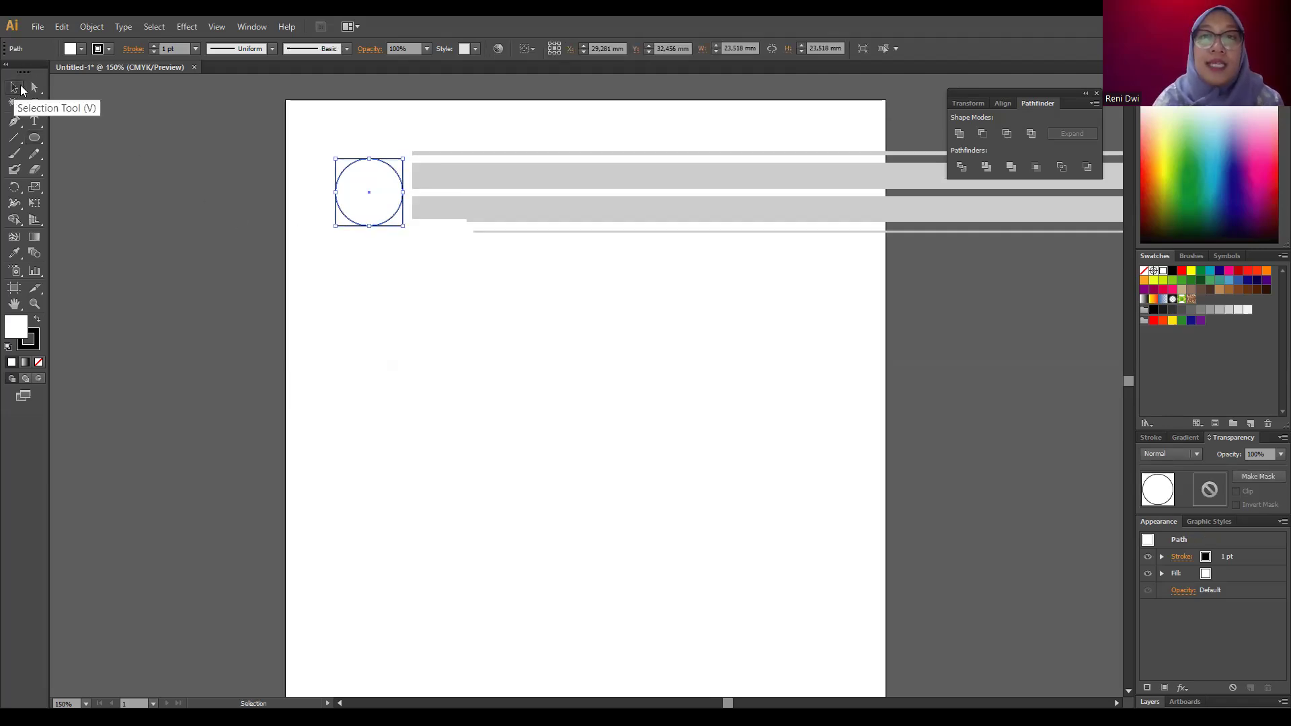
left_click(450, 299)
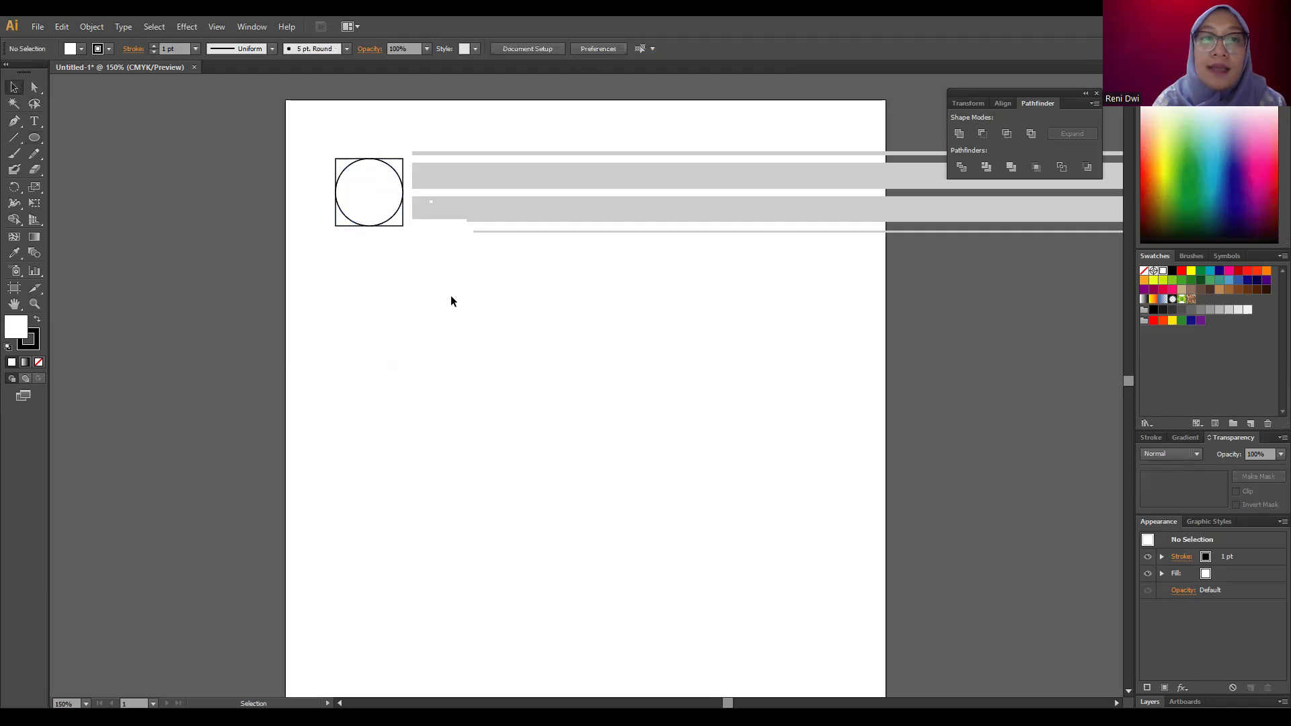
left_click(402, 161)
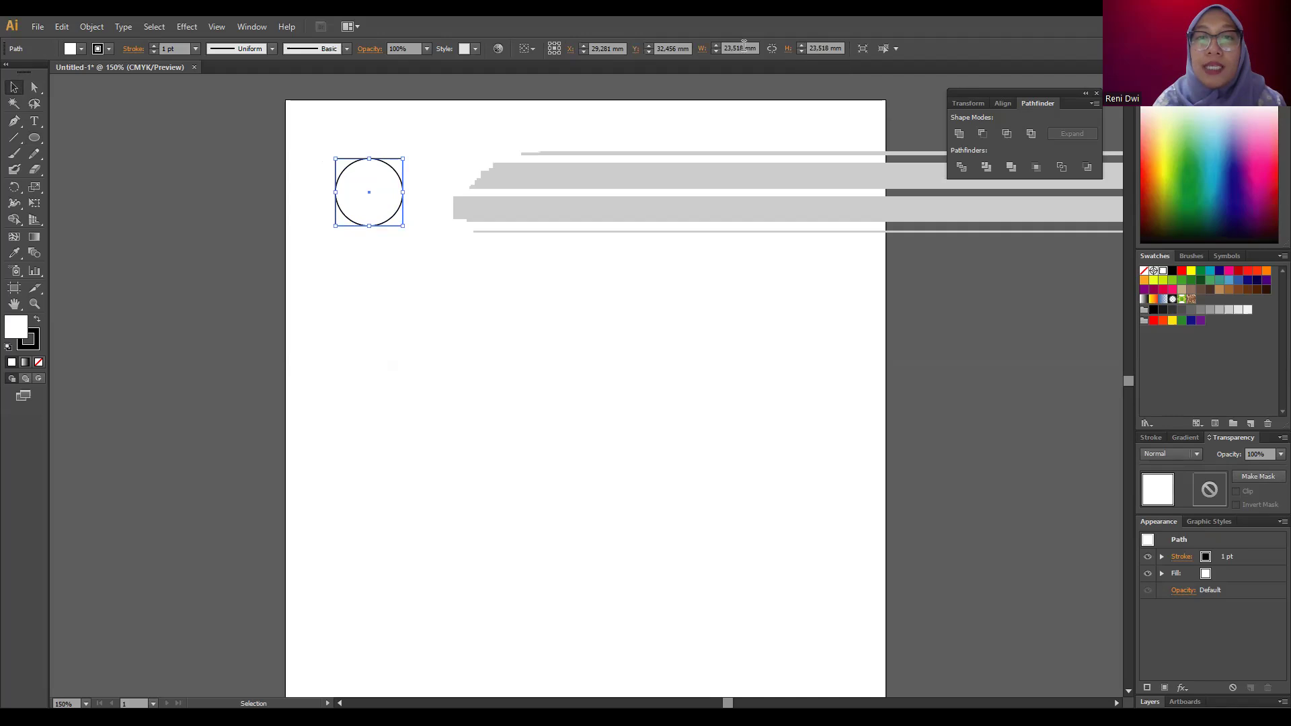
left_click(496, 372)
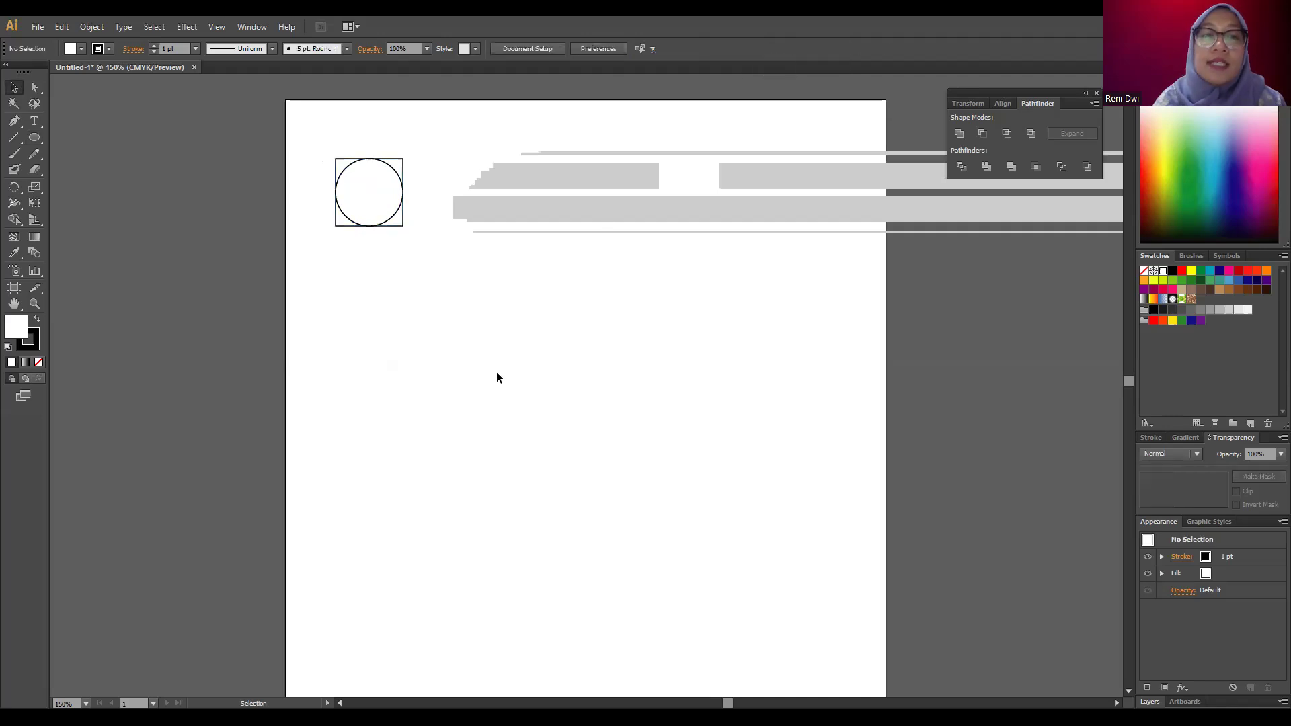
left_click(390, 170)
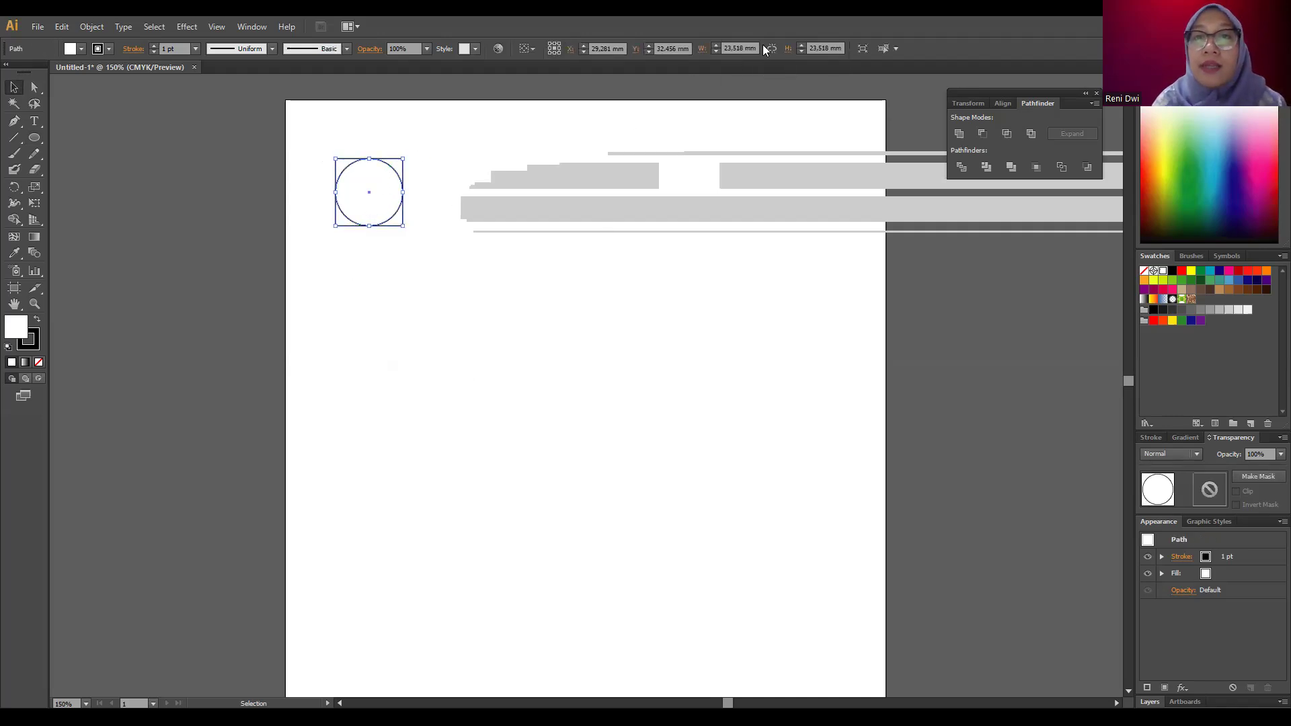
left_click_drag(438, 115, 1052, 286)
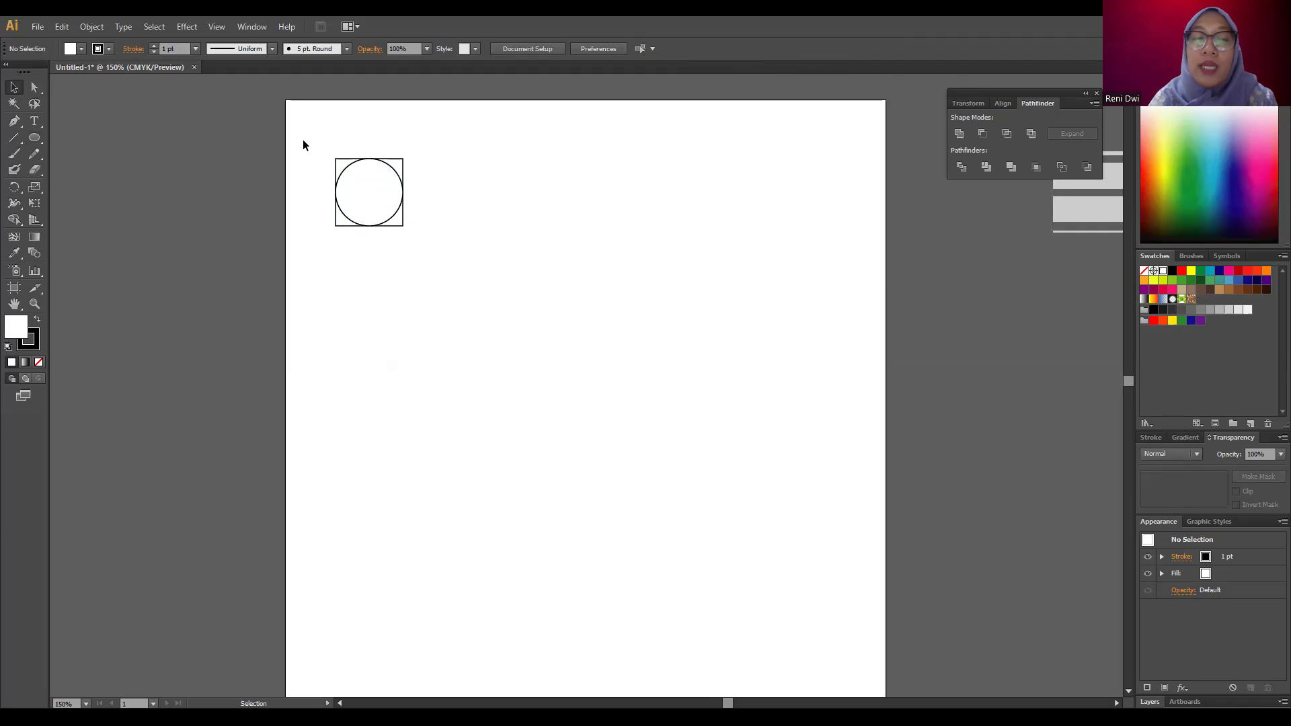
- Try duplicating the square and circle so the copy abuts the original's right edge, and undo the duplication
left_click_drag(304, 144, 494, 288)
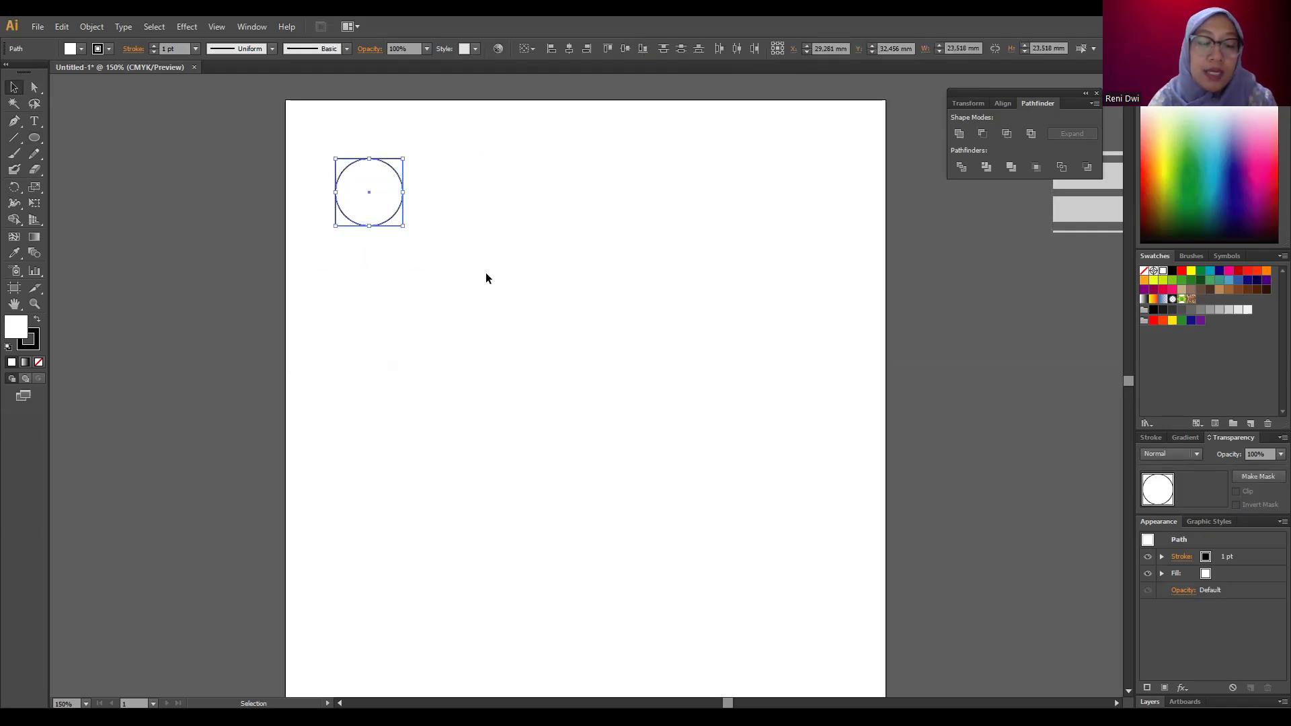
left_click_drag(375, 204, 439, 203)
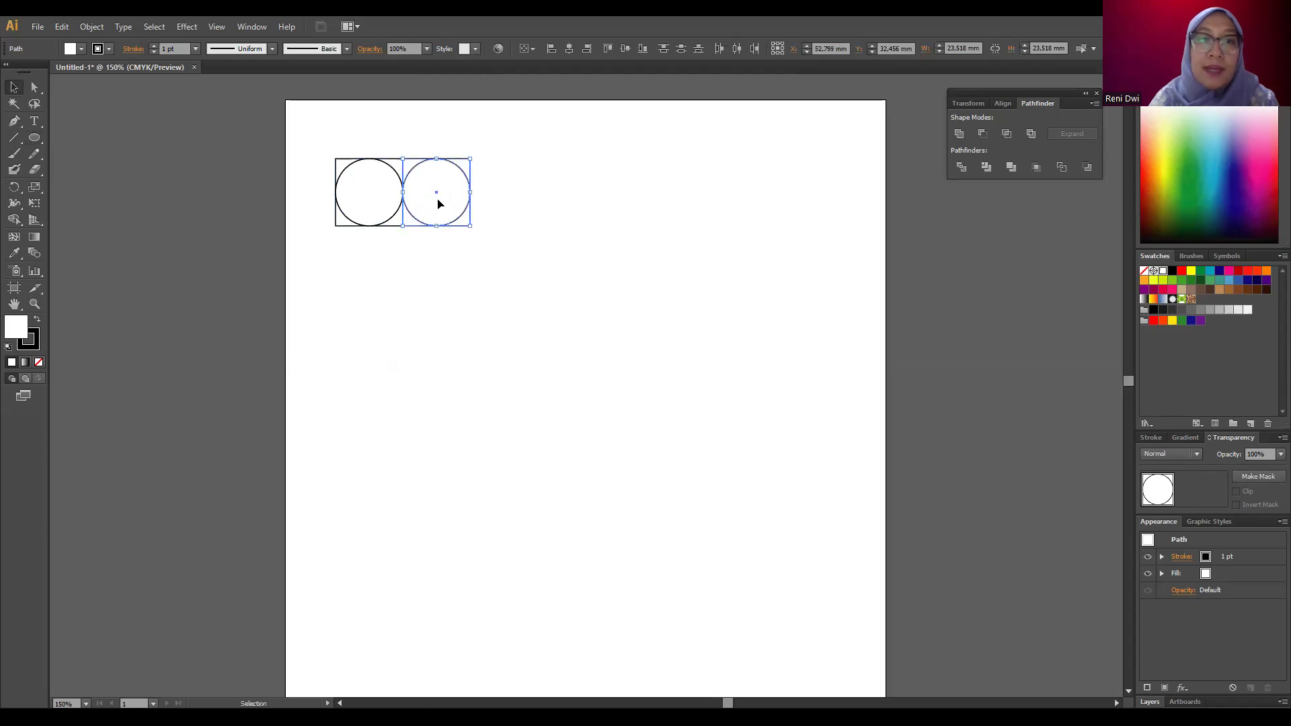
key("ctrl")
key("ctrl+z")
- Copy and paste the square with its circle, placing the copy against the original's right edge at about X 52.8 mm, Y 32.5 mm
key("ctrl")
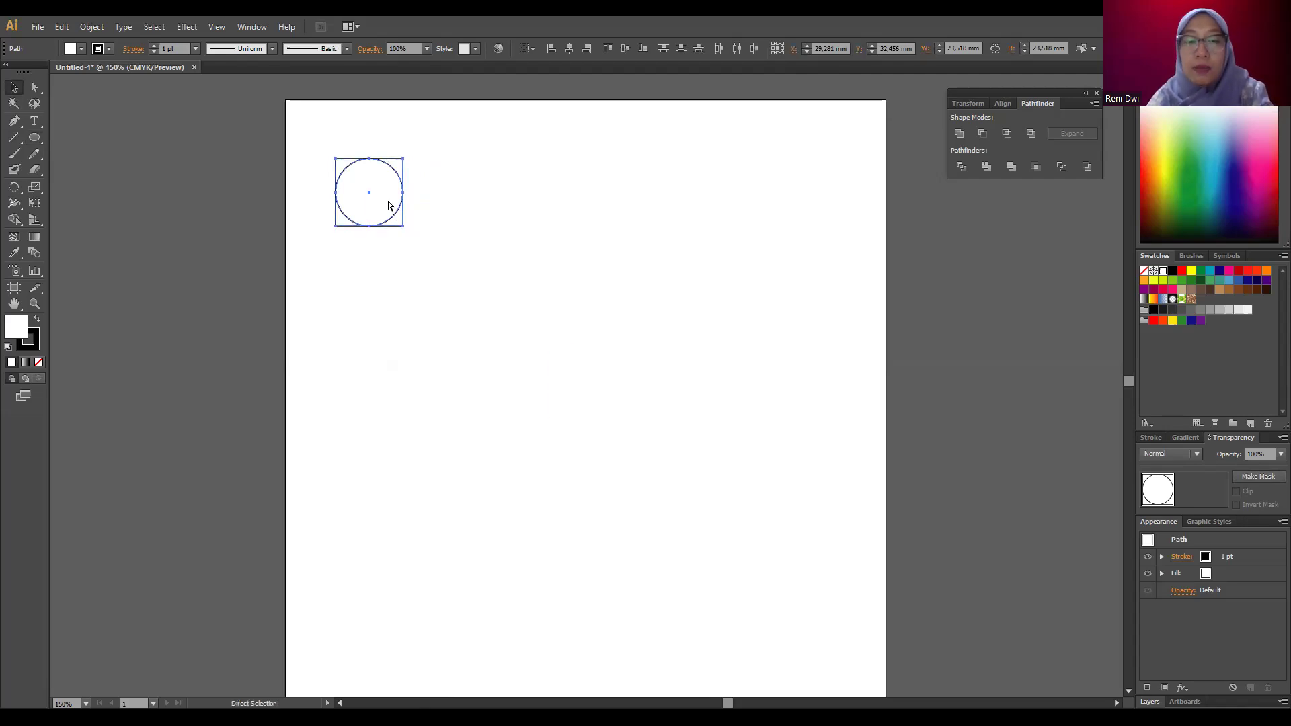
left_click_drag(389, 206, 586, 400)
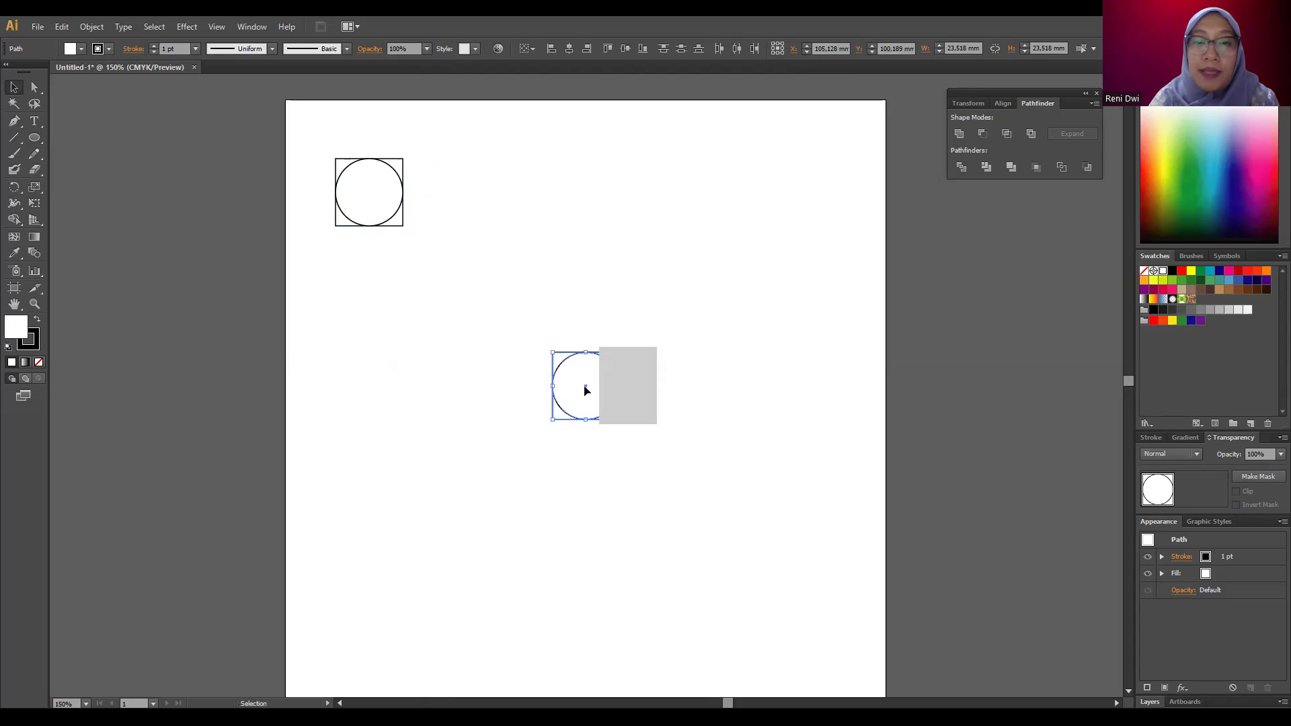
left_click_drag(585, 391, 436, 195)
left_click_drag(376, 111, 558, 350)
left_click(694, 502)
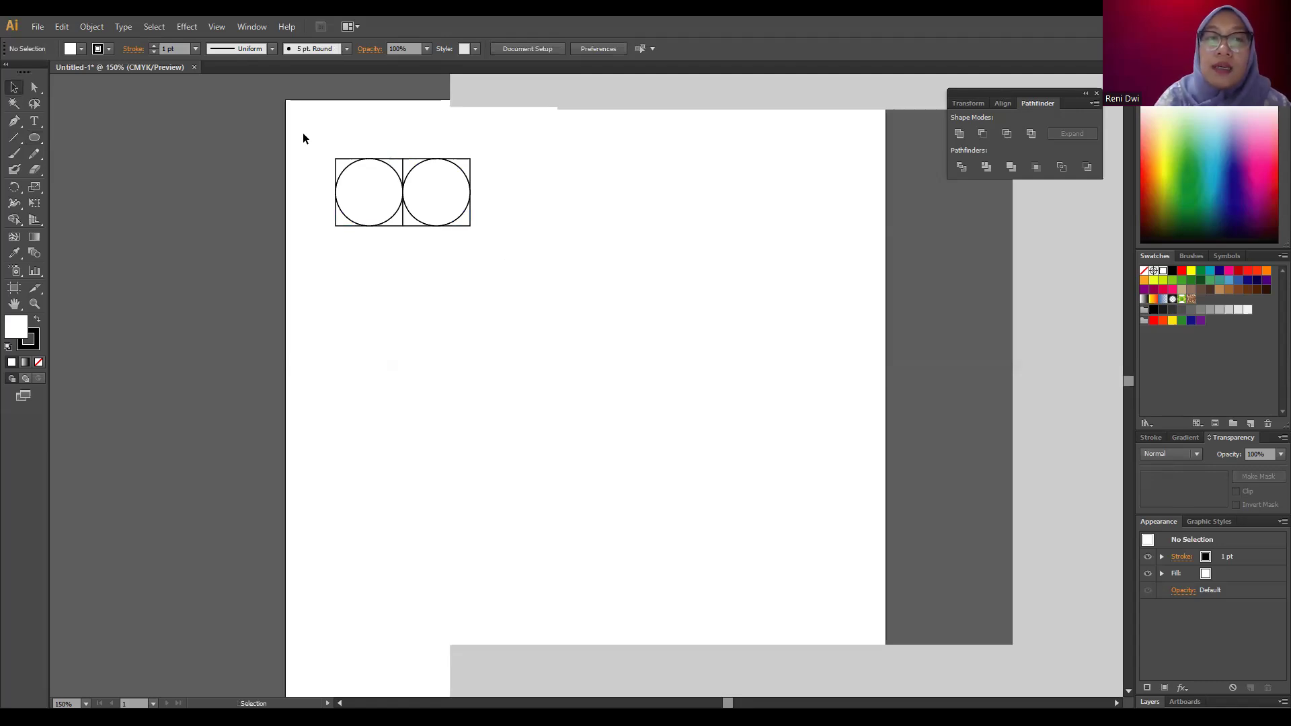
left_click_drag(303, 133, 591, 306)
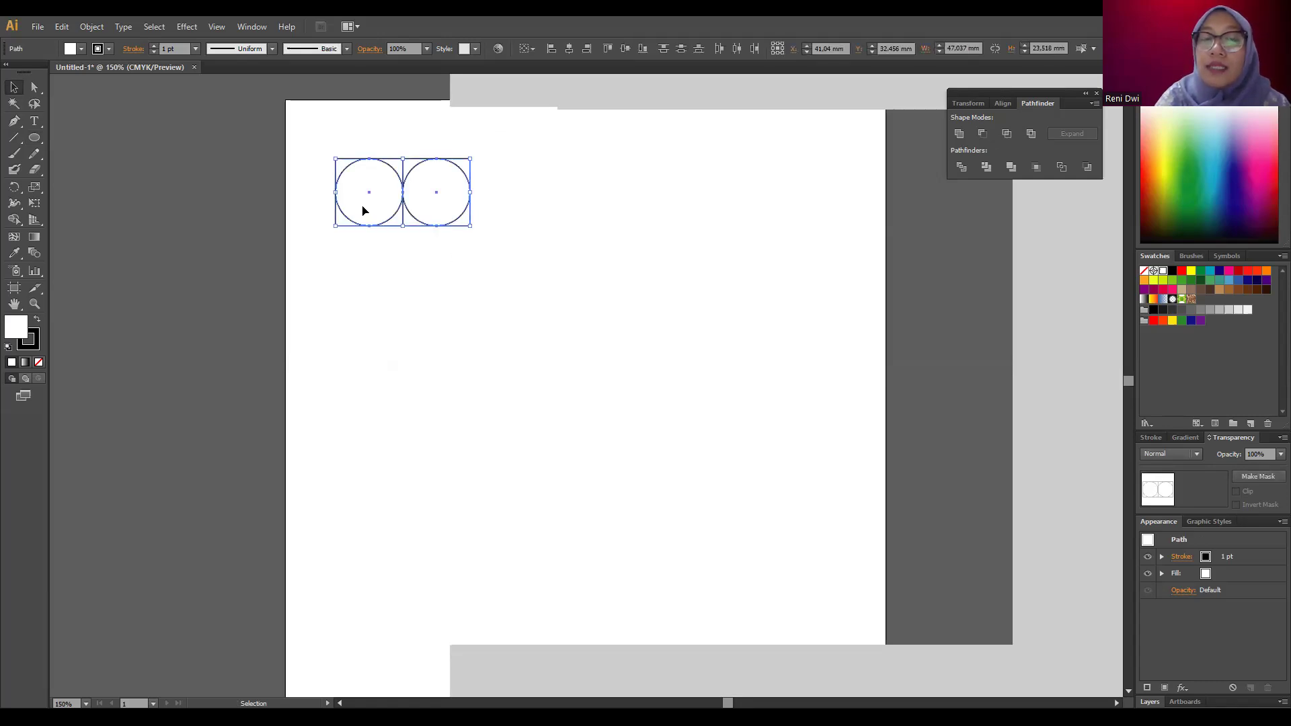
left_click(576, 201)
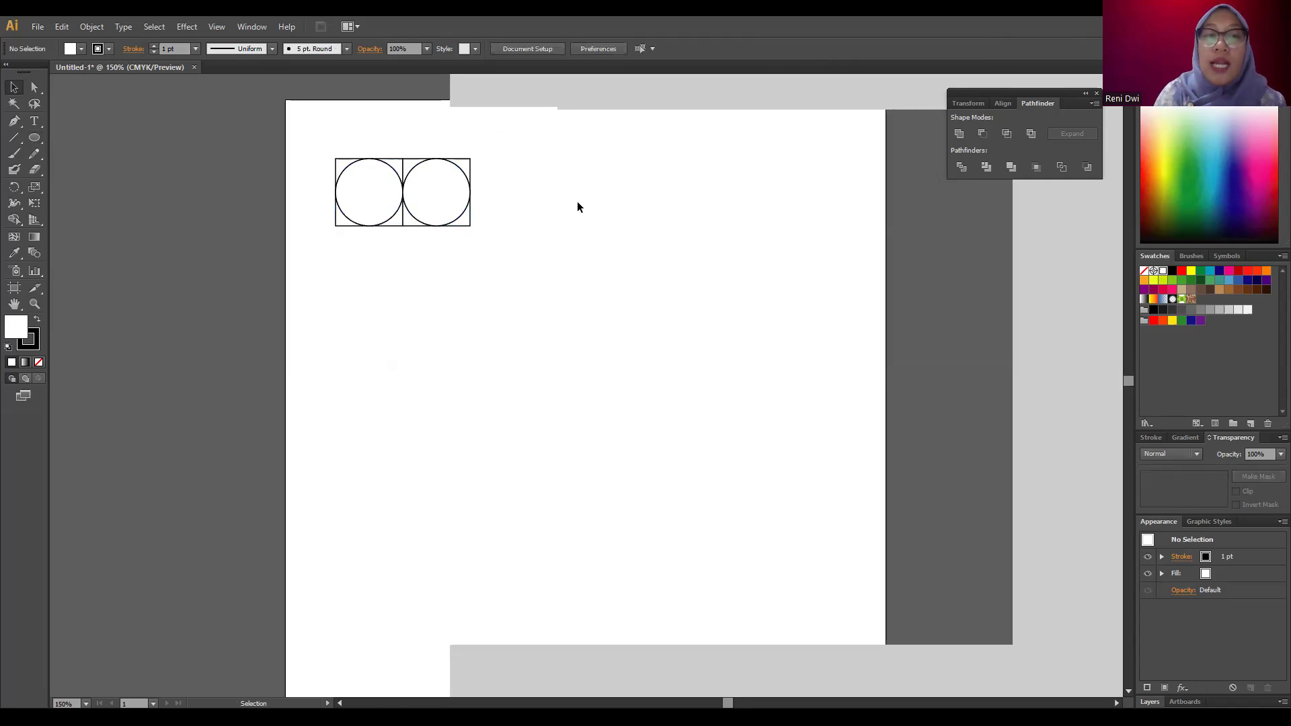
left_click(343, 191)
left_click(440, 184)
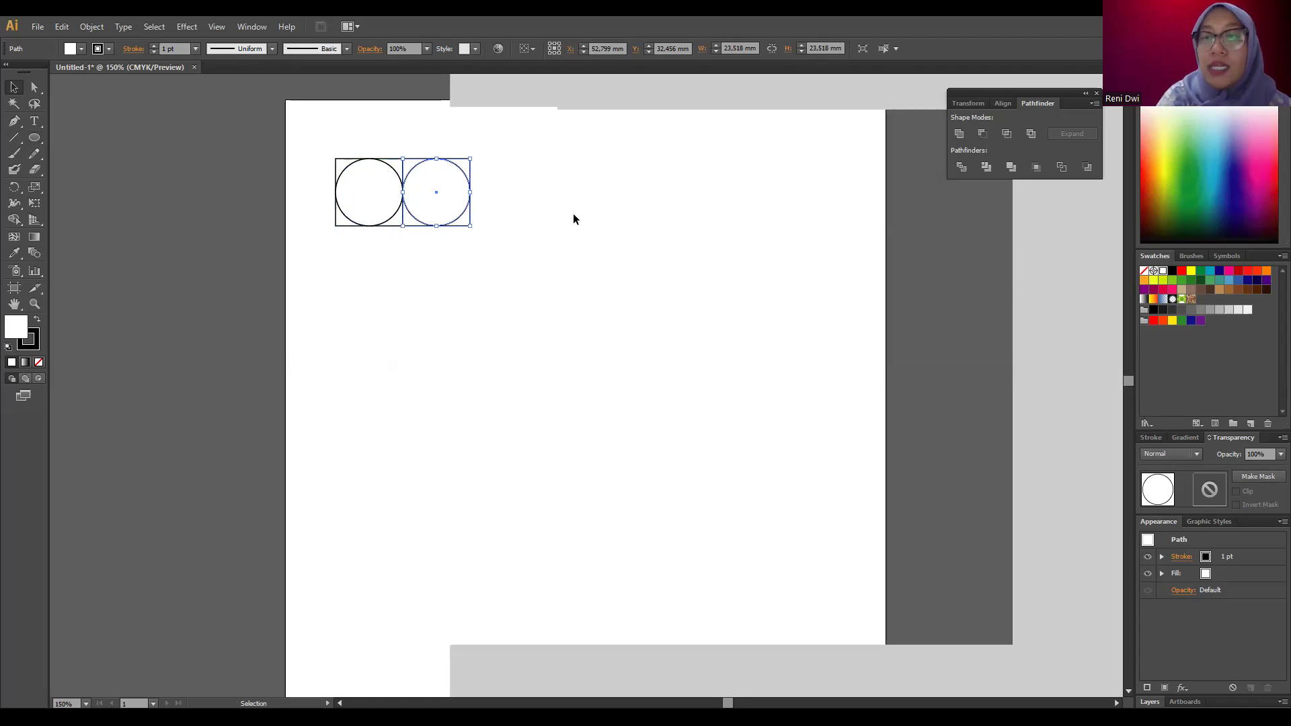
- Duplicate the second square-and-circle pair centred below the row and enlarge the copy from its centre to about 47 mm, matching the row's width
left_click_drag(555, 294, 406, 131)
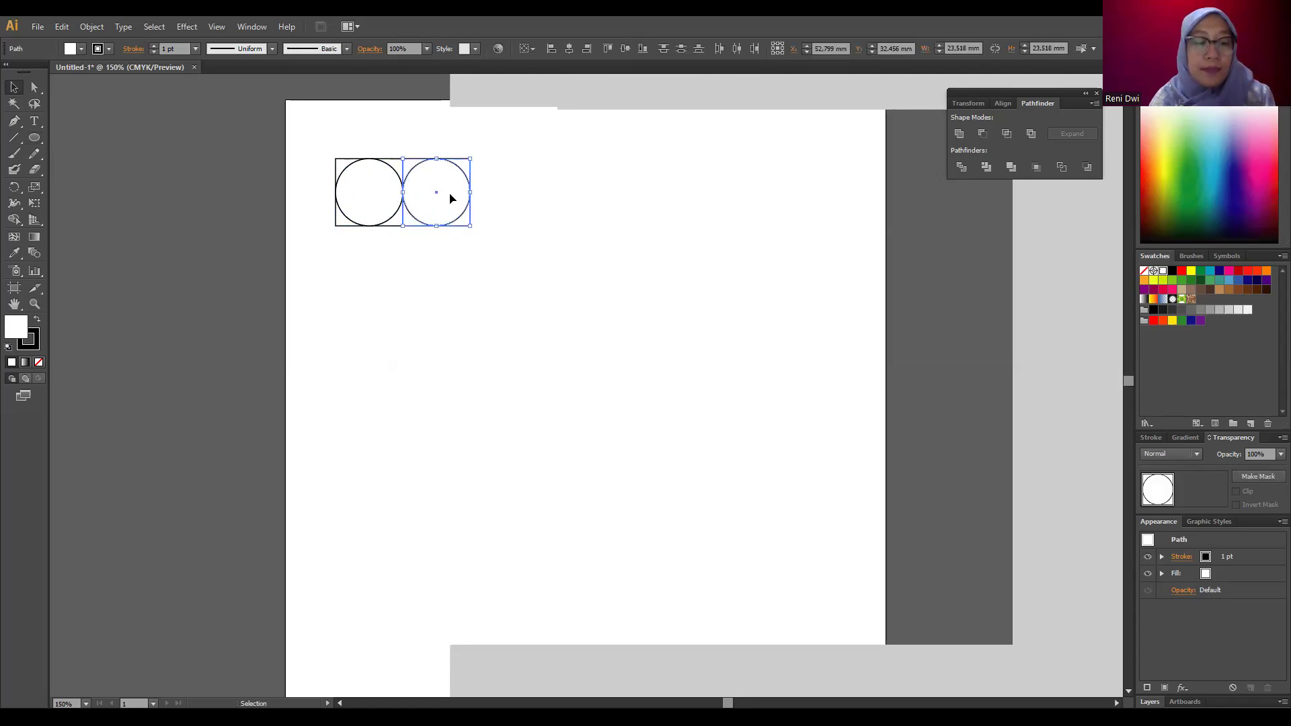
left_click_drag(447, 196, 418, 283)
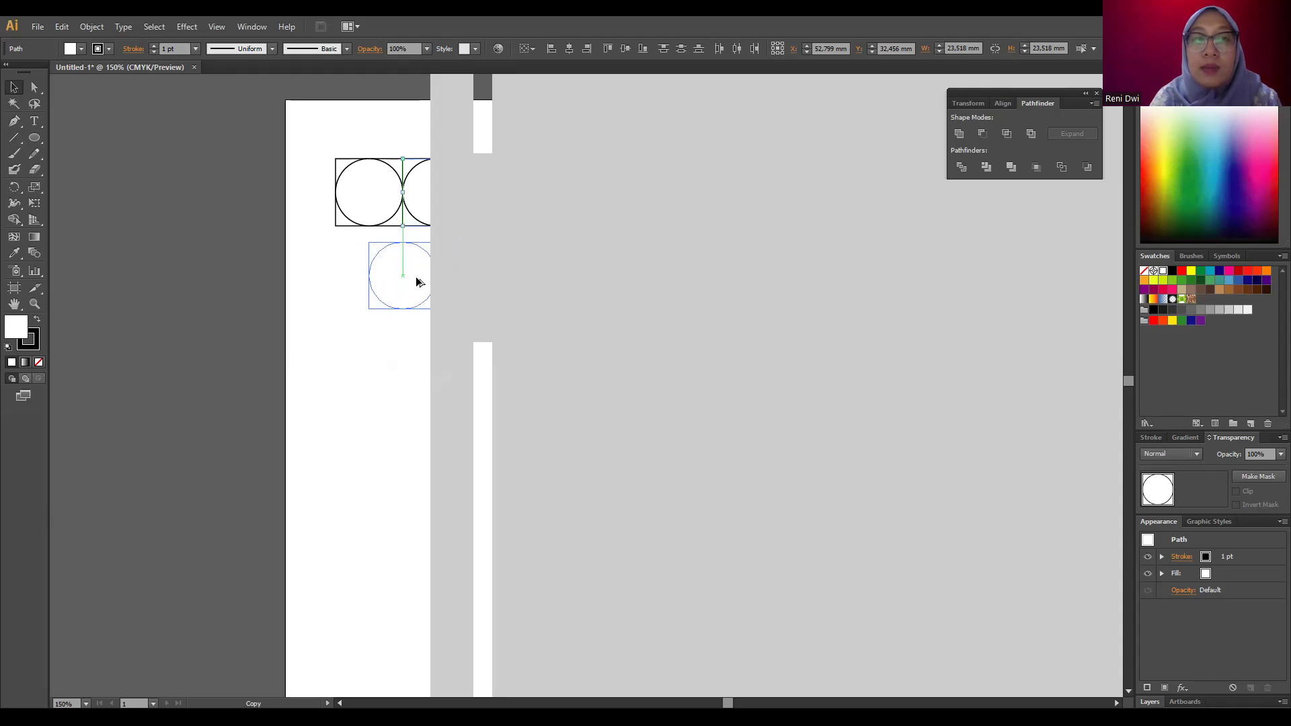
left_click_drag(417, 282, 416, 287)
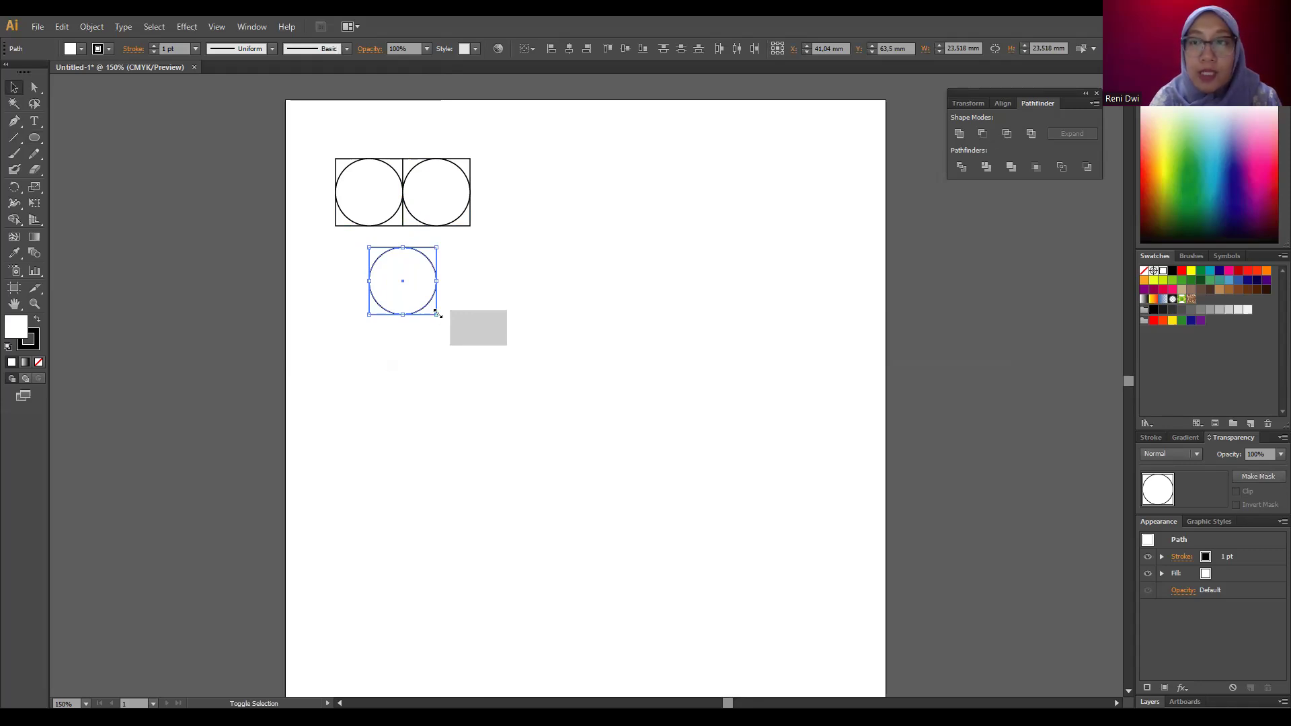
left_click_drag(437, 313, 479, 348)
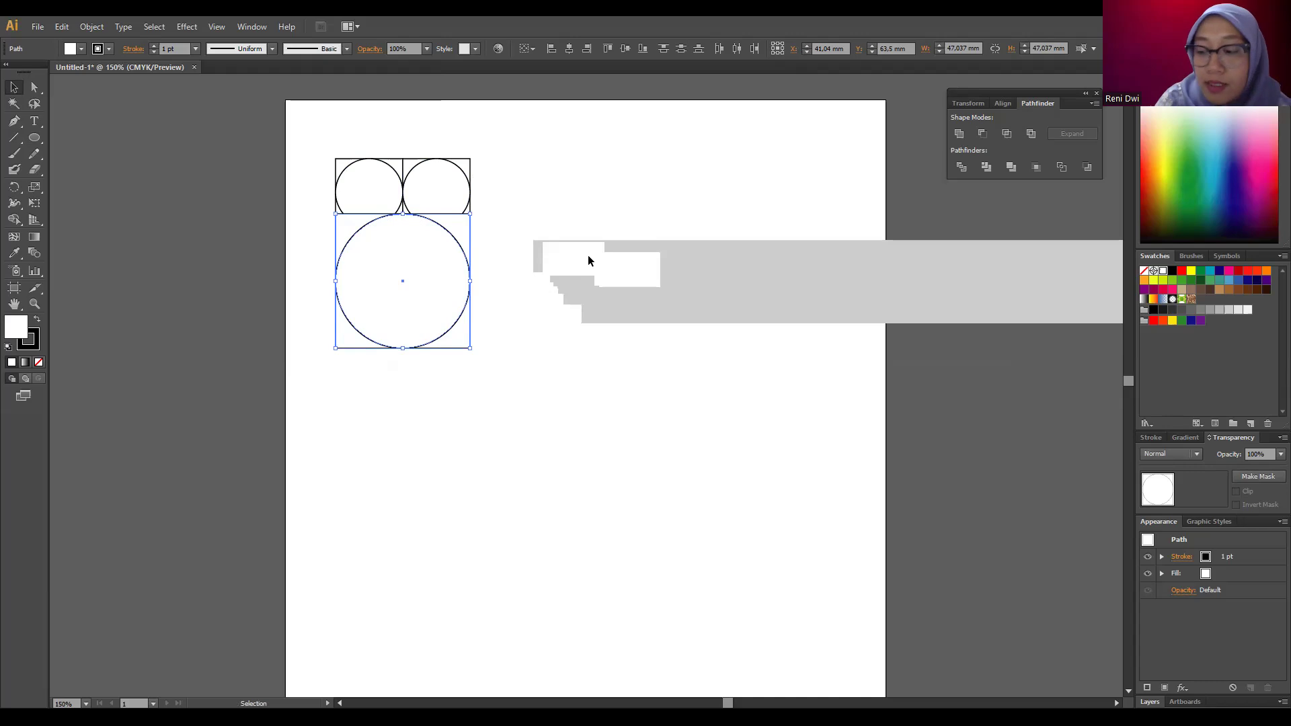
- Nudge the large square-and-circle pair down until its upper edge meets the small squares' lower edge, at about Y 67.7 mm
key("Down")
key("Down")
key("Down")
key("Down")
key("Down")
key("Down")
key("Down")
key("Down")
key("Down")
key("Down")
key("Down")
key("Down")
key("Down")
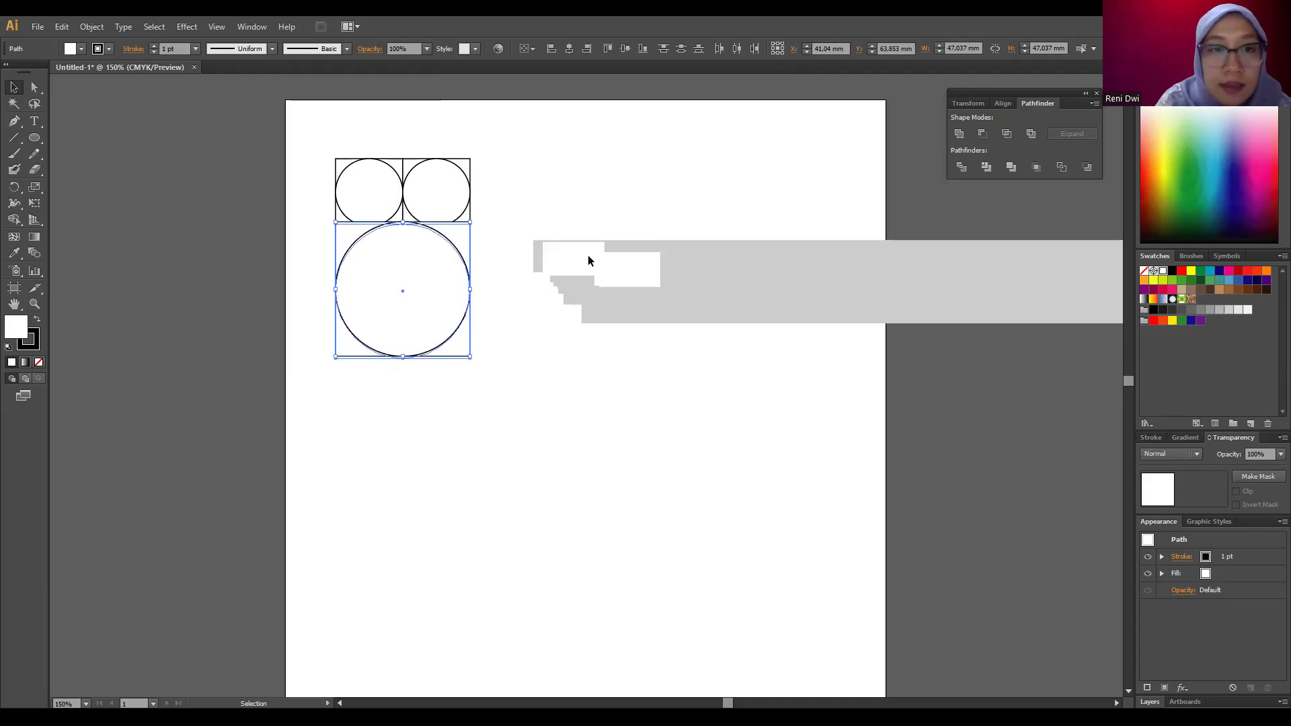
key("Down")
key("Down")
key("Down")
key("Down")
key("Down")
key("Down")
key("Down")
key("Down")
key("Down")
key("Down")
key("Down")
key("Down")
key("Down")
key("Down")
key("Down")
key("Down")
key("Down")
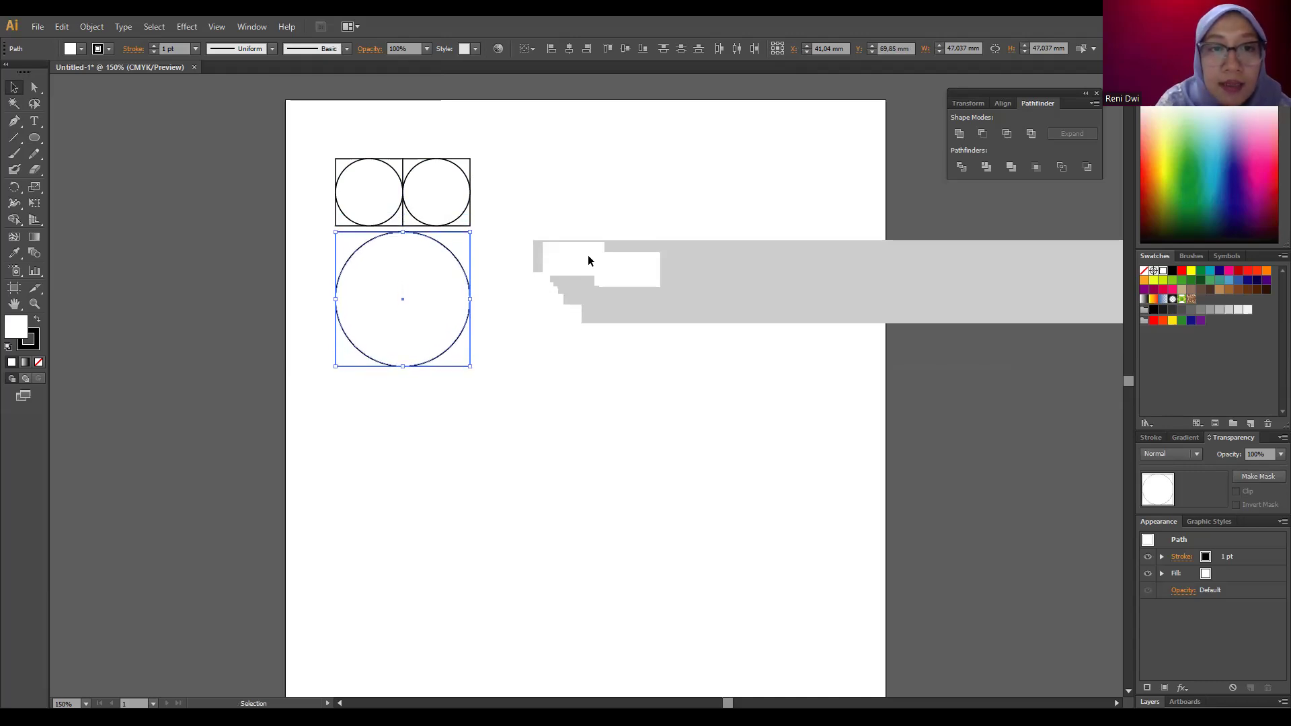
key("Up")
key("Up")
key("Up")
key("Up")
key("Up")
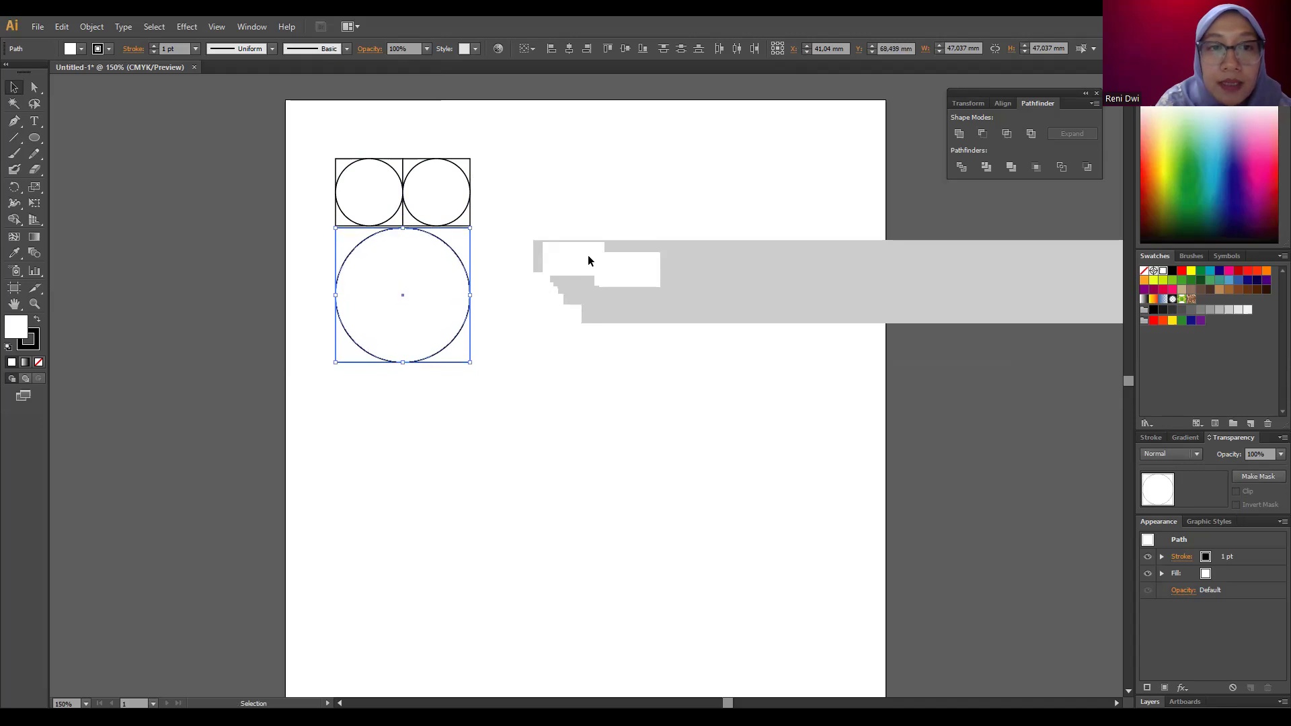
key("Up")
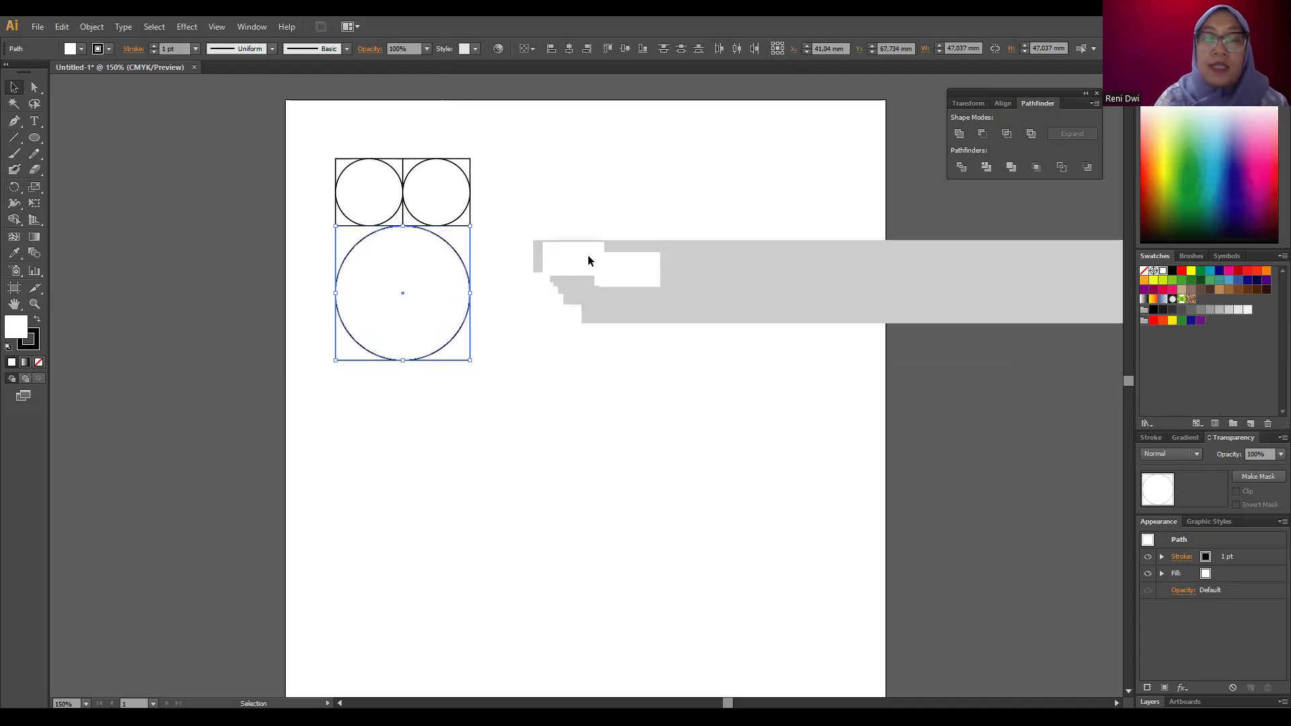
left_click(690, 352)
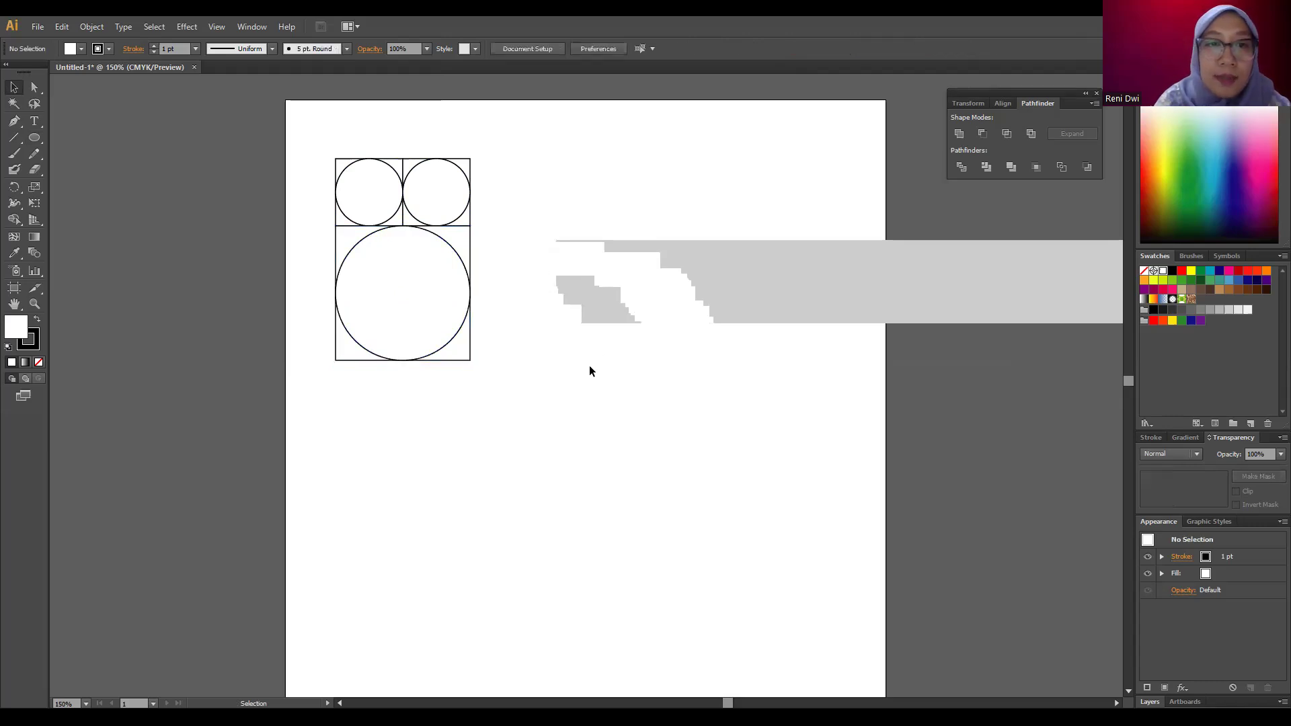
- Try moving the large square-and-circle pair beside the stack to about X 105 mm, Y 56.2 mm, and undo the move
left_click_drag(540, 129, 949, 441)
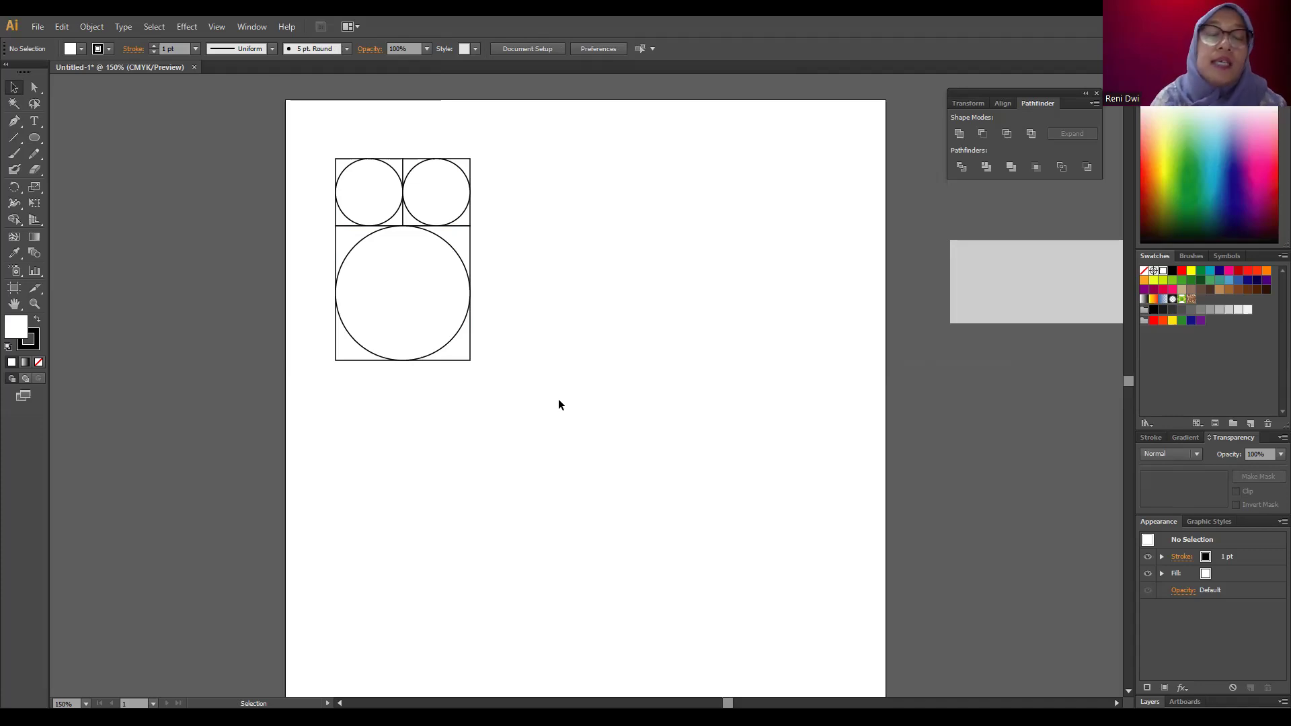
left_click_drag(288, 257, 707, 455)
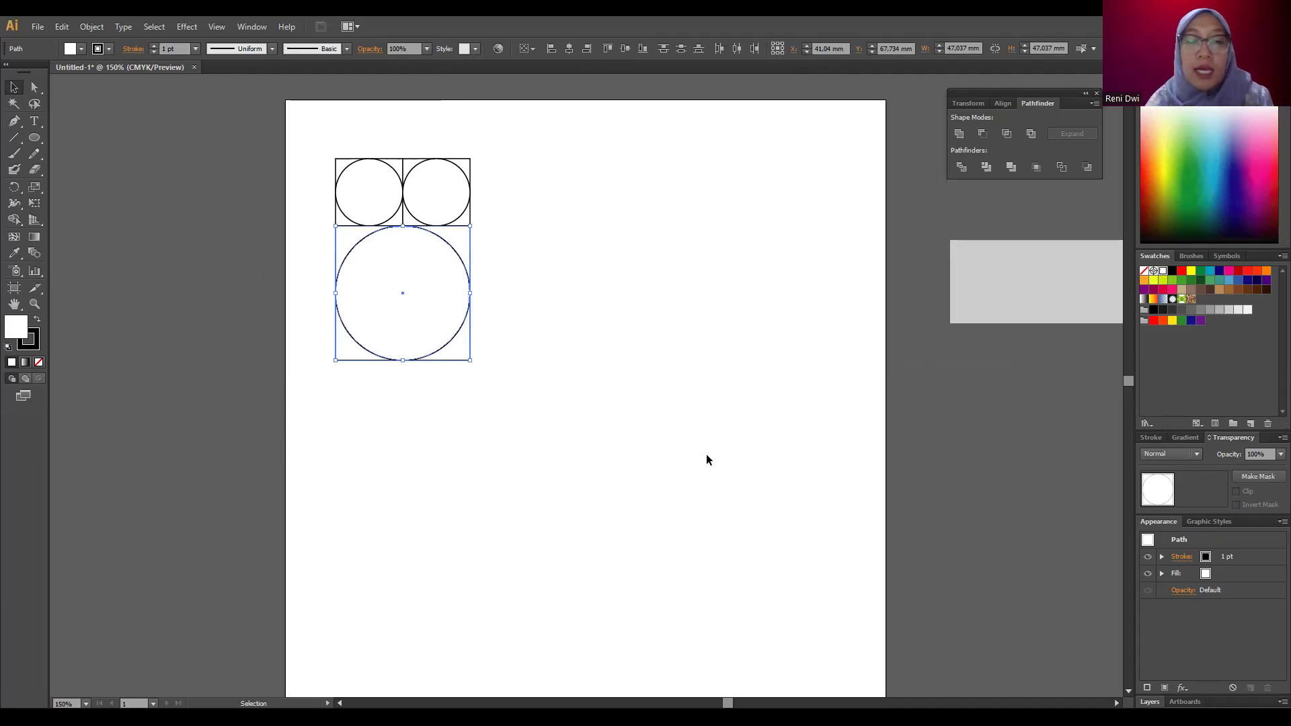
left_click_drag(398, 300, 580, 269)
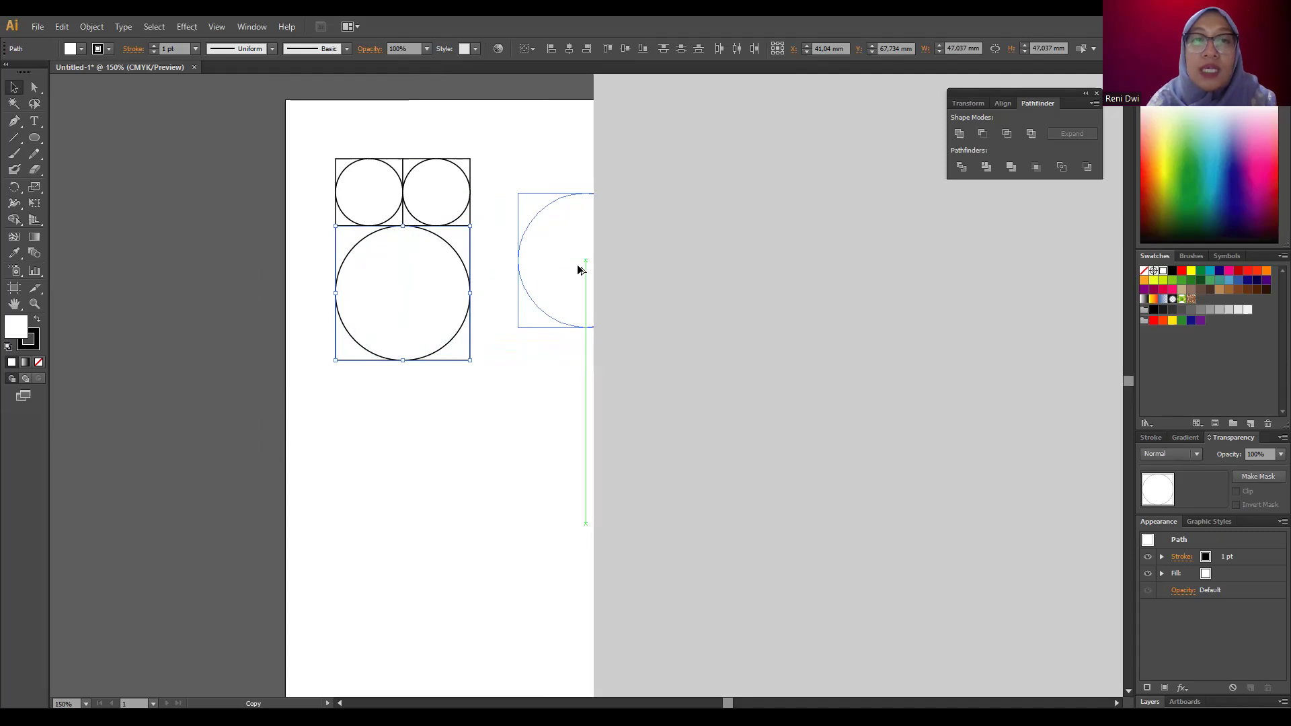
left_click_drag(579, 269, 579, 269)
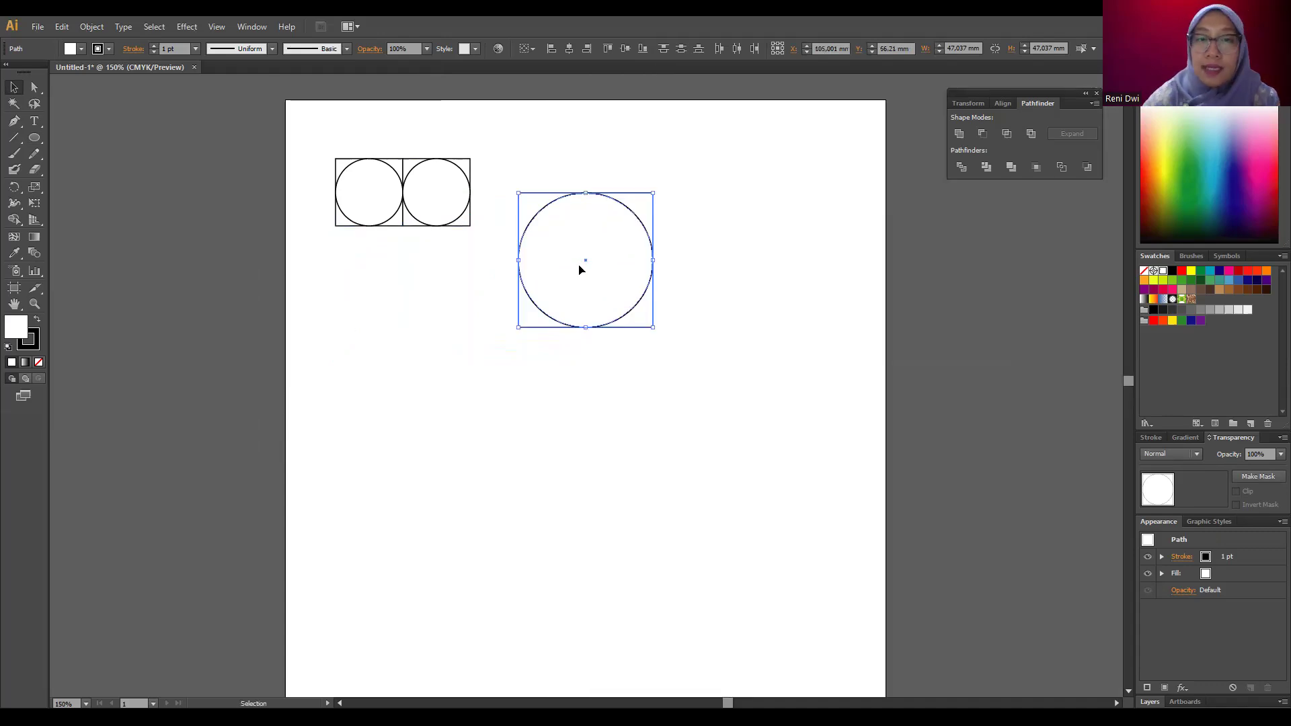
key("ctrl+z")
left_click(579, 265)
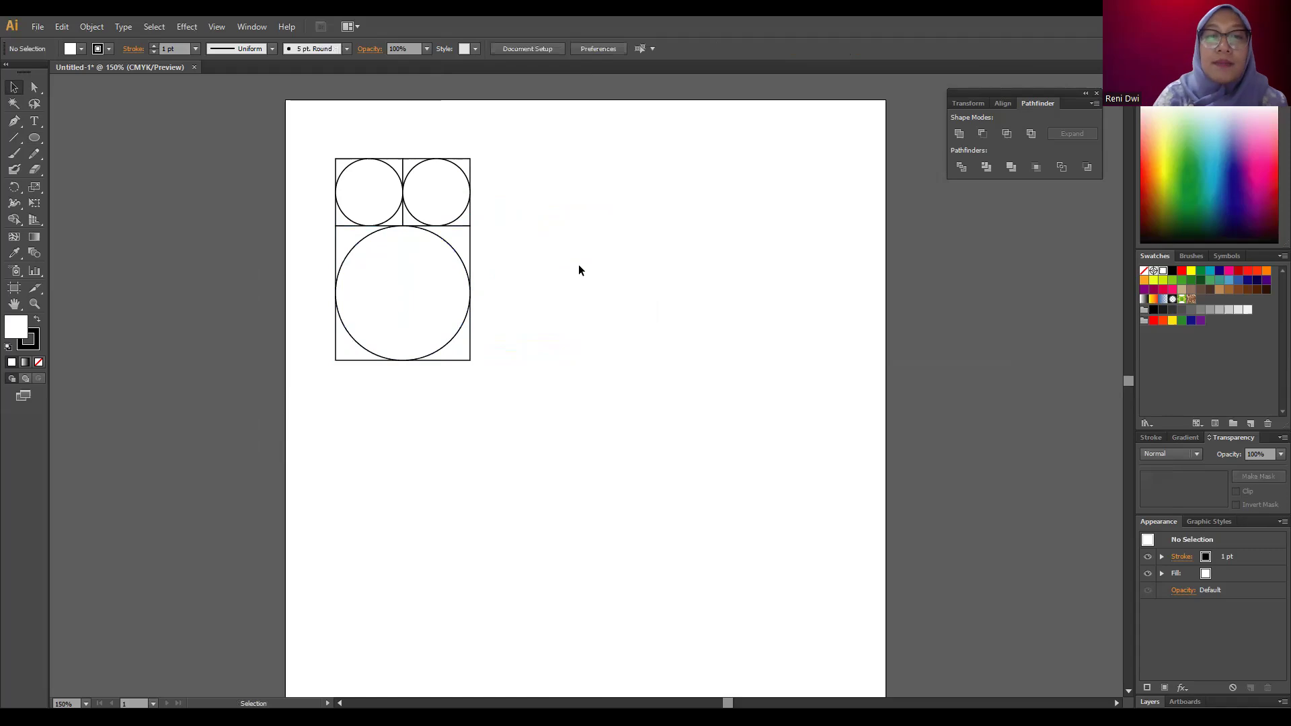
left_click(470, 160)
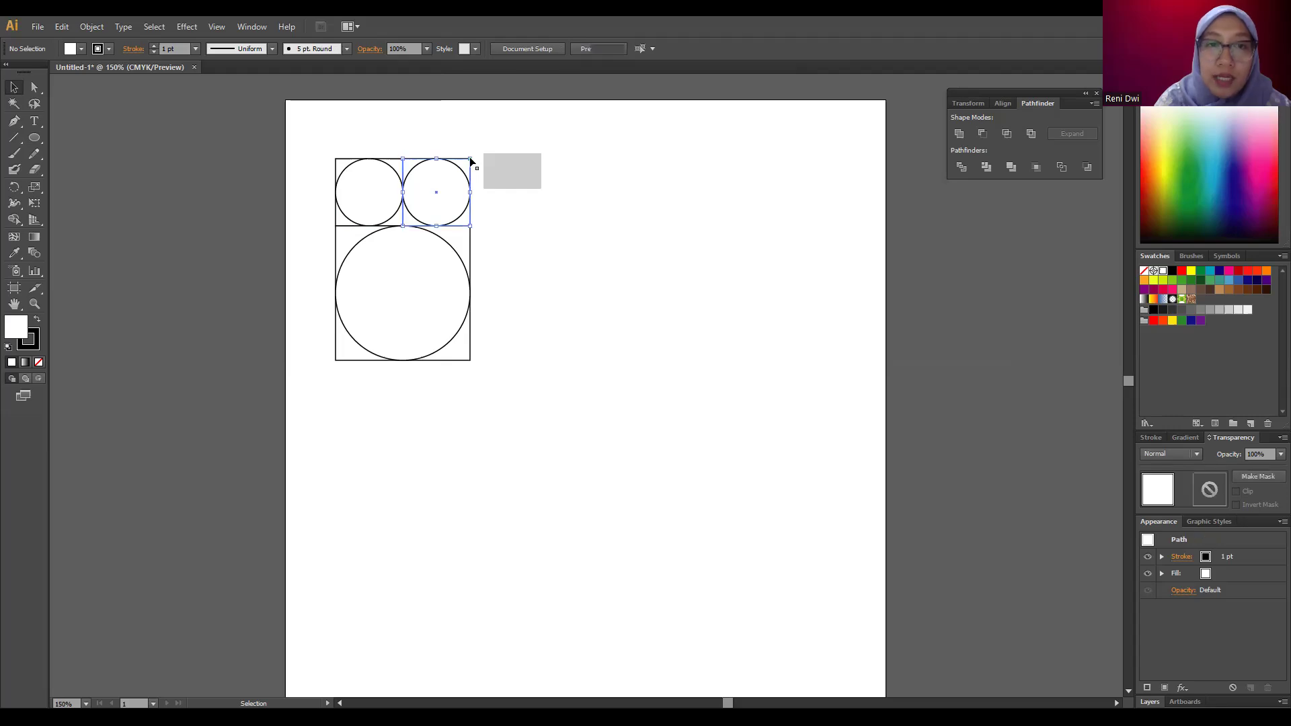
left_click(466, 358)
left_click(515, 199)
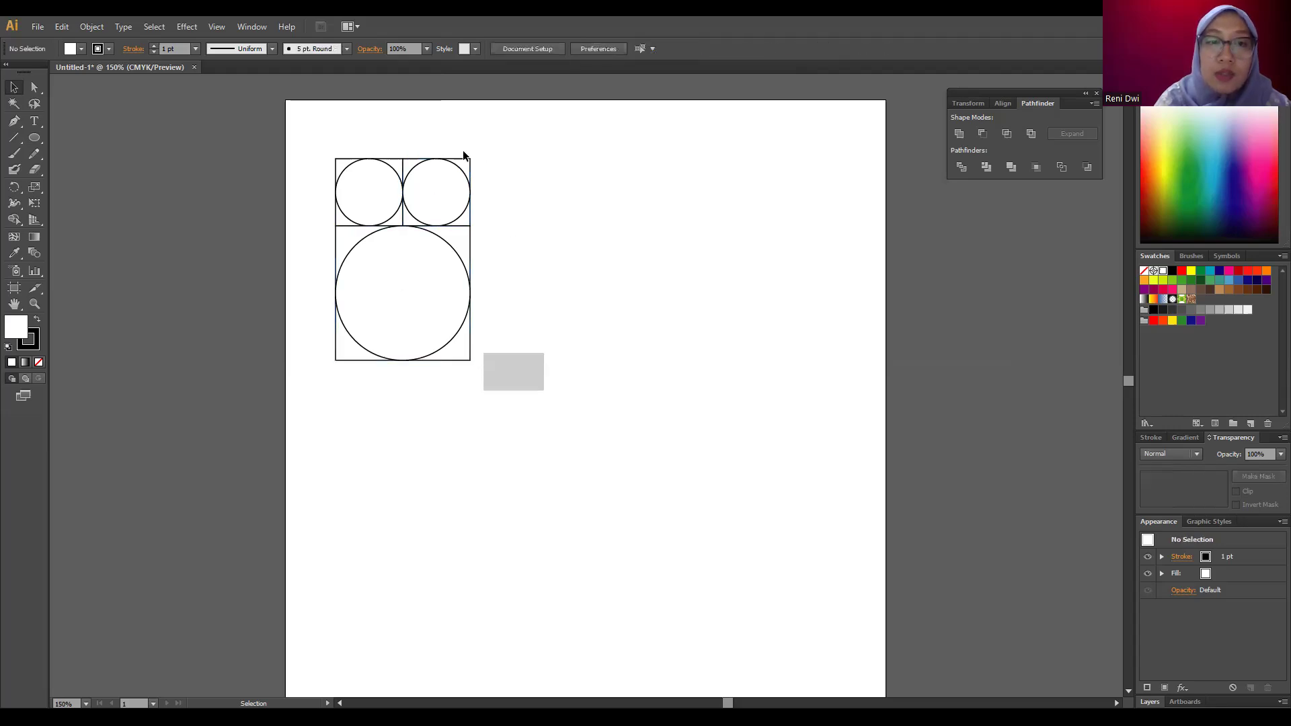
- Duplicate the second small circle straight down twice so each copy touches the circle above, at about Y 56 mm and Y 79.5 mm
left_click(425, 167)
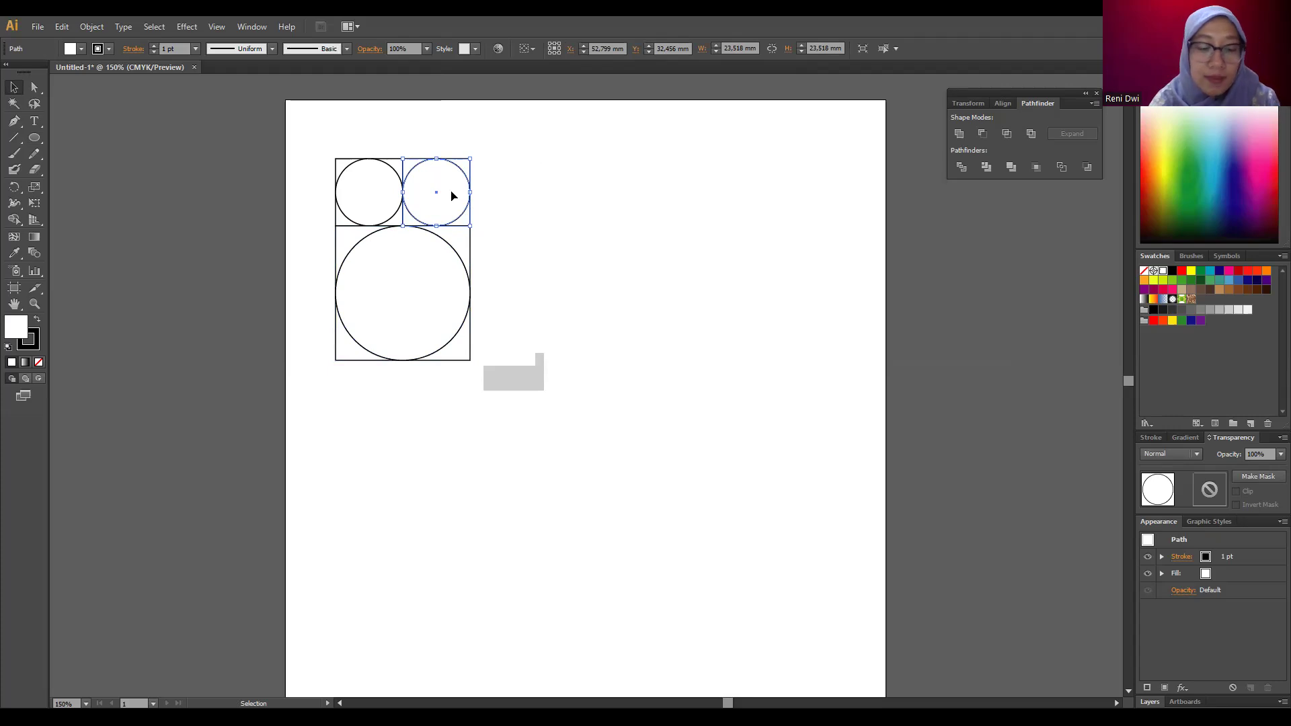
key("a")
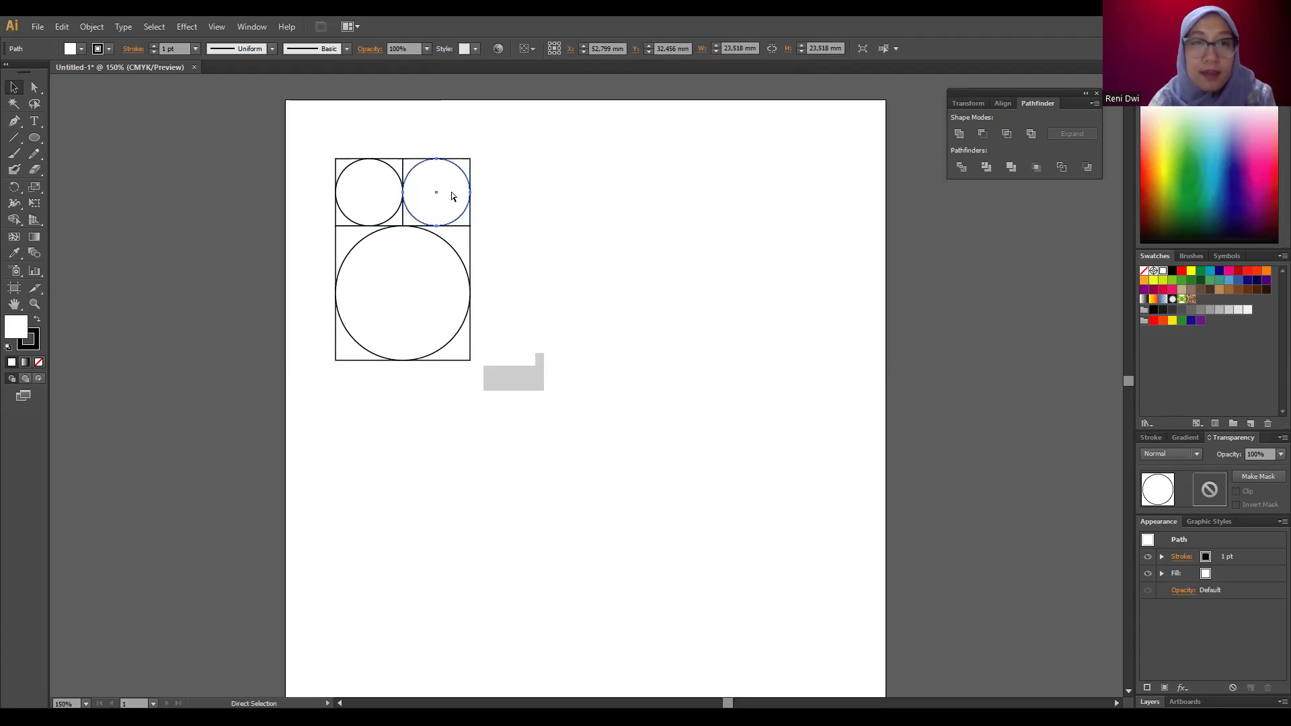
left_click_drag(452, 196, 447, 263)
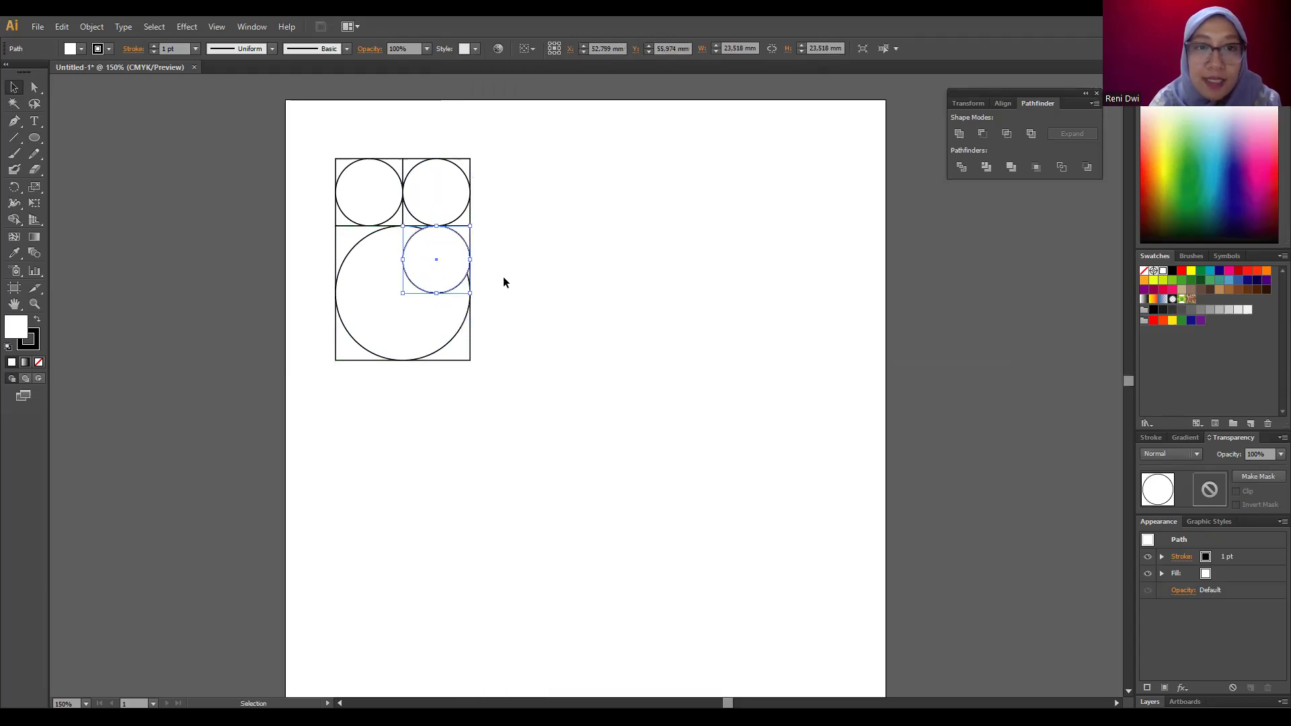
key("ctrl+v")
left_click_drag(601, 391, 450, 333)
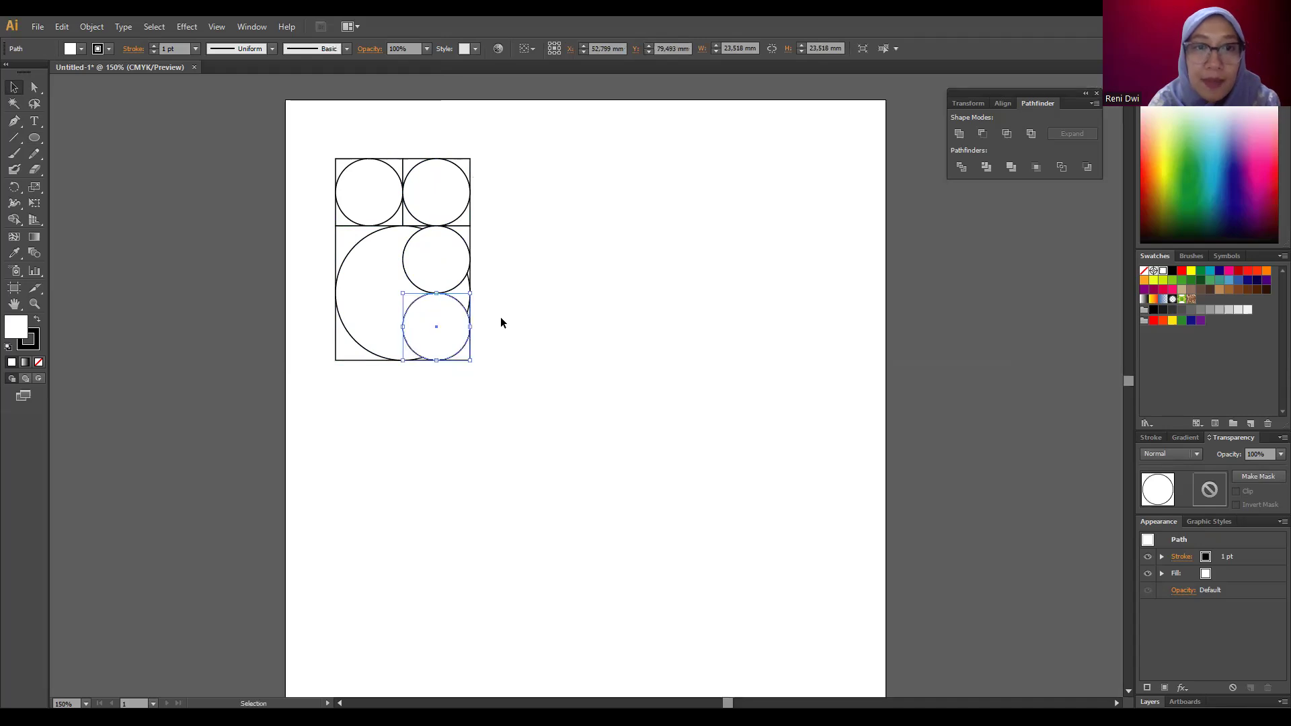
left_click(562, 296)
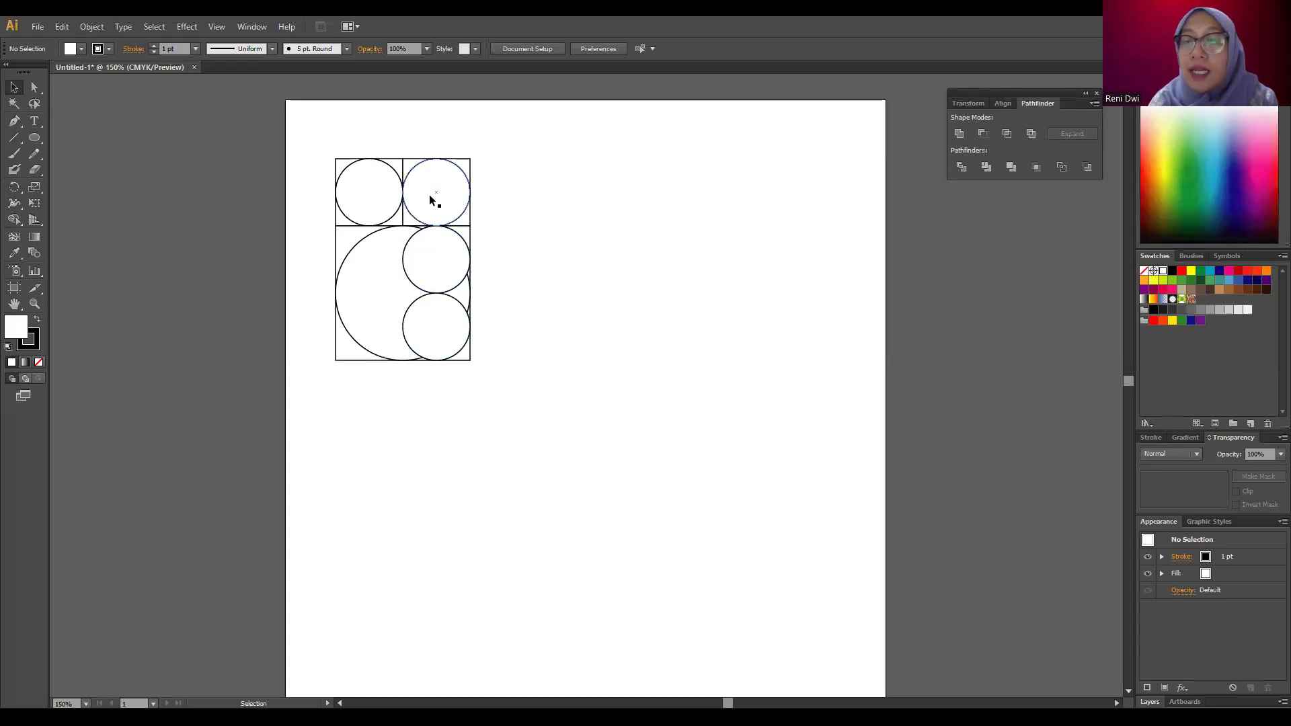
- Delete the two small circle copies overlapping the large circle
left_click(433, 263)
key("Delete")
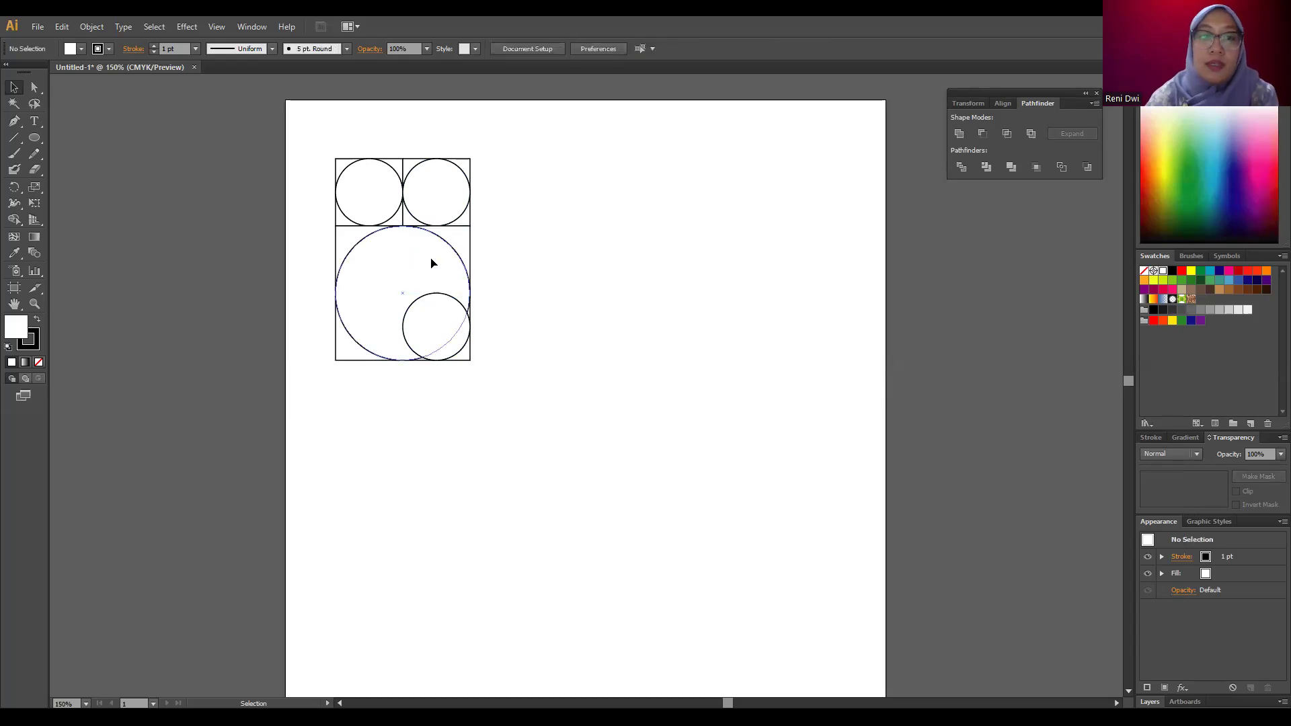
left_click(450, 308)
key("Delete")
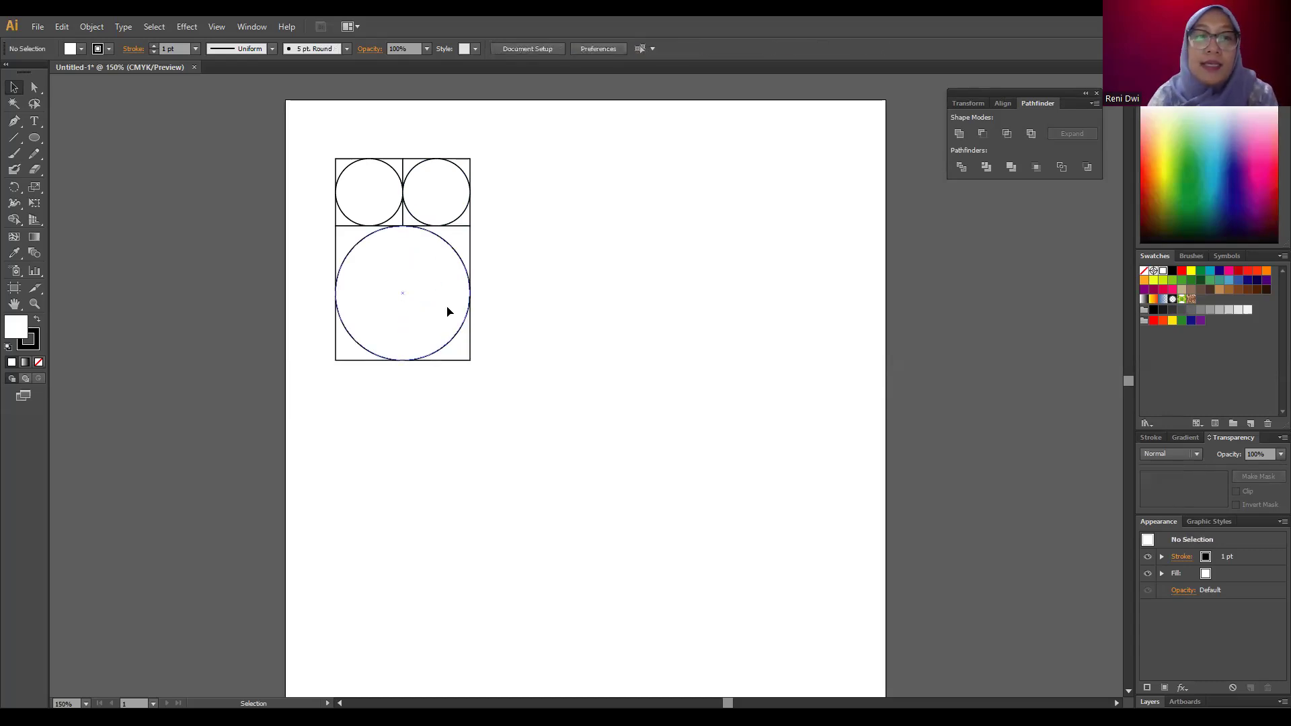
- Copy and paste the large square-and-circle pair and move the copy beside the stack to about X 105.2 mm, Y 56 mm
left_click_drag(294, 240, 664, 438)
key("ctrl+c")
key("ctrl+v")
left_click_drag(612, 398, 605, 278)
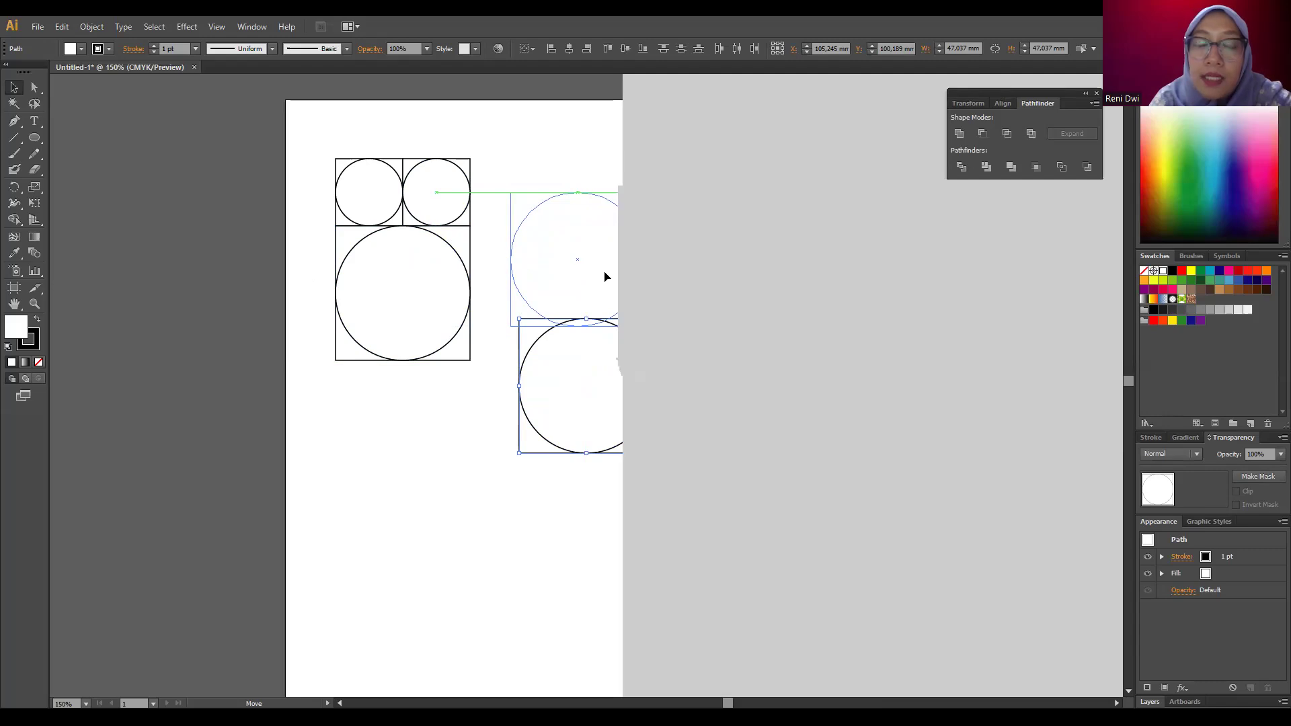
left_click_drag(605, 277, 614, 275)
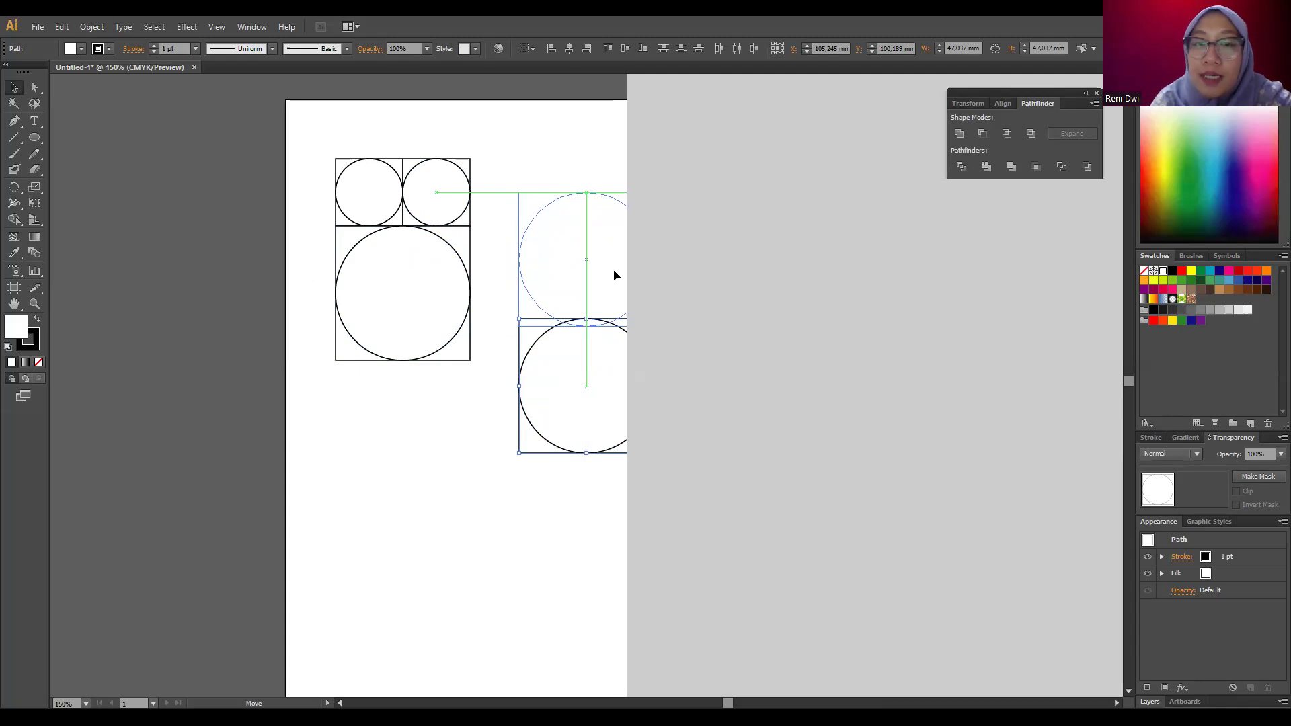
left_click_drag(614, 275, 614, 275)
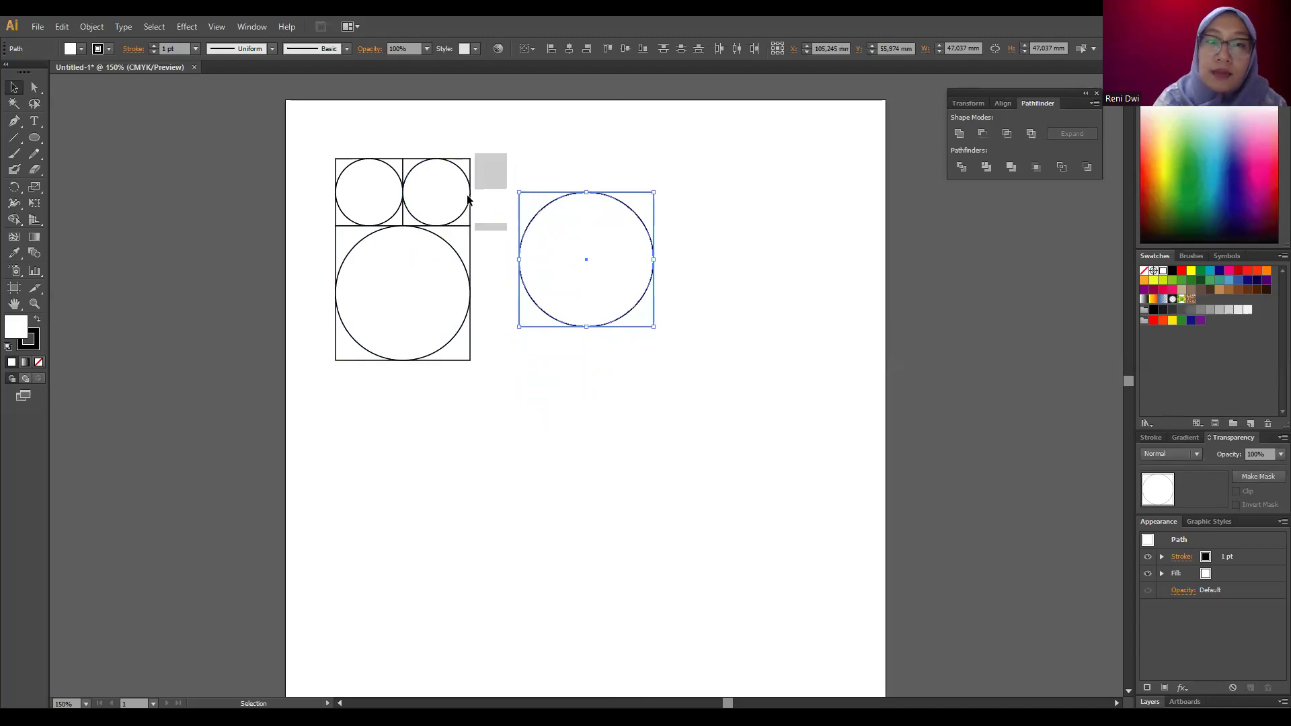
left_click_drag(743, 411, 536, 177)
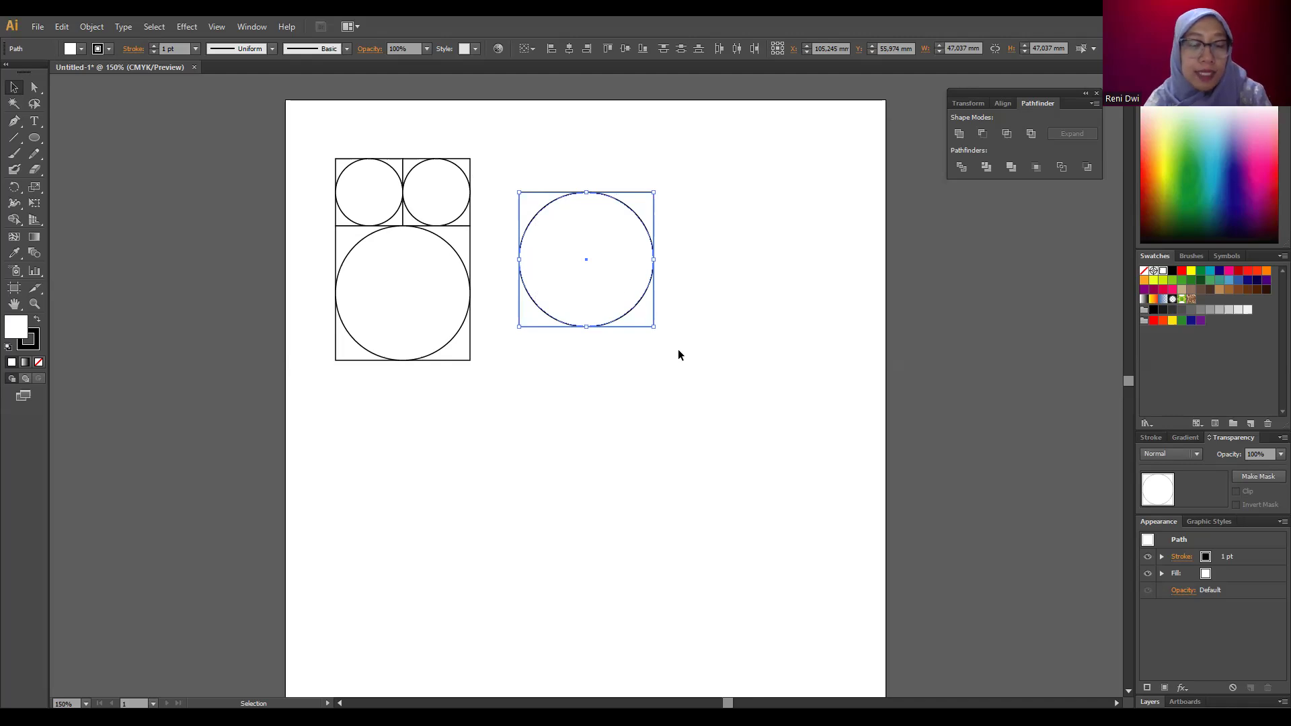
- Enlarge the copied square-and-circle pair to about 70.6 mm and nudge it against the stack's right edge at about X 99.6 mm
left_click_drag(654, 327, 695, 361)
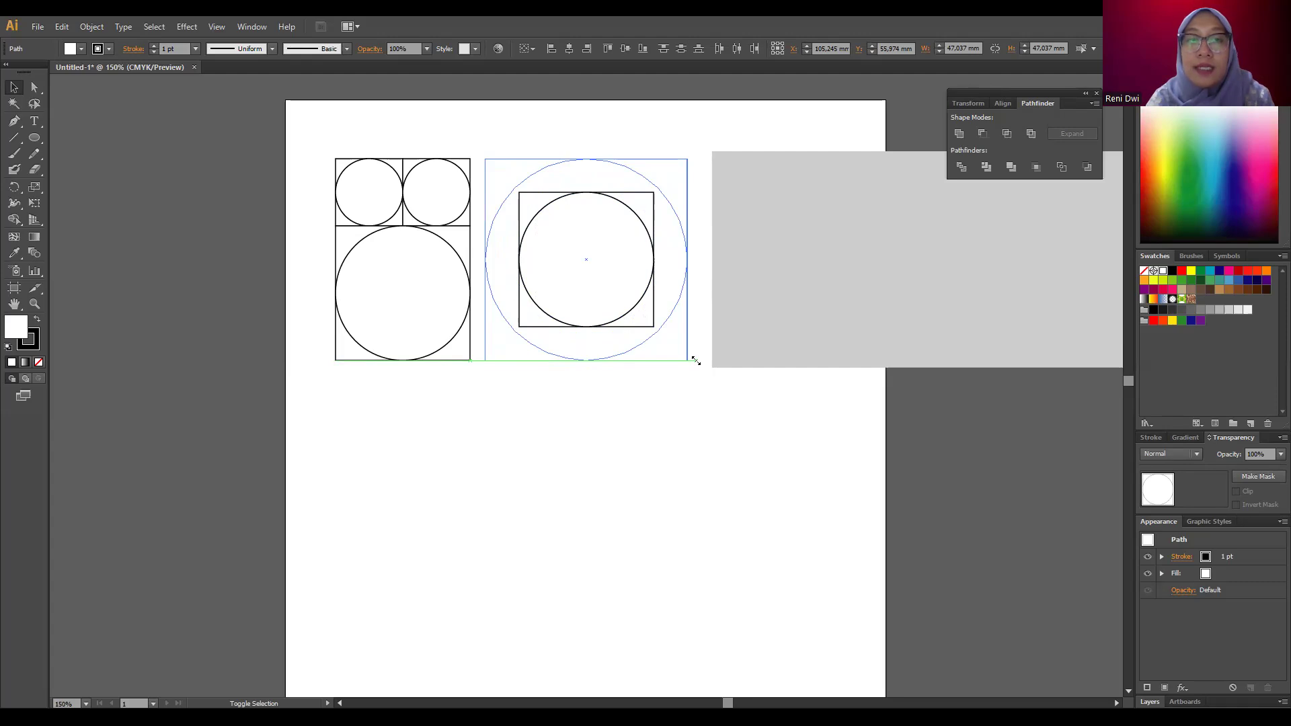
left_click_drag(695, 361, 696, 361)
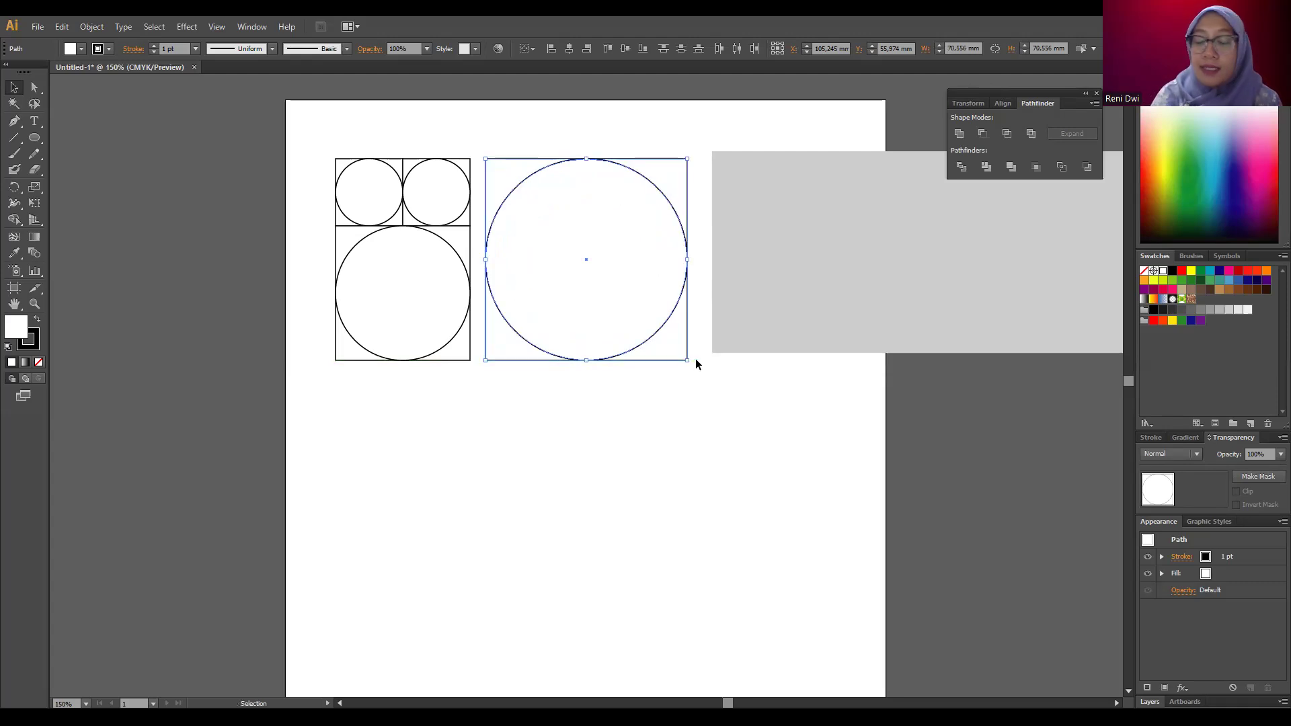
key("Left")
key("Left")
key("Left")
key("Left")
key("Left")
key("Left")
key("Left")
key("Left")
key("Left")
key("Left")
key("Left")
key("Left")
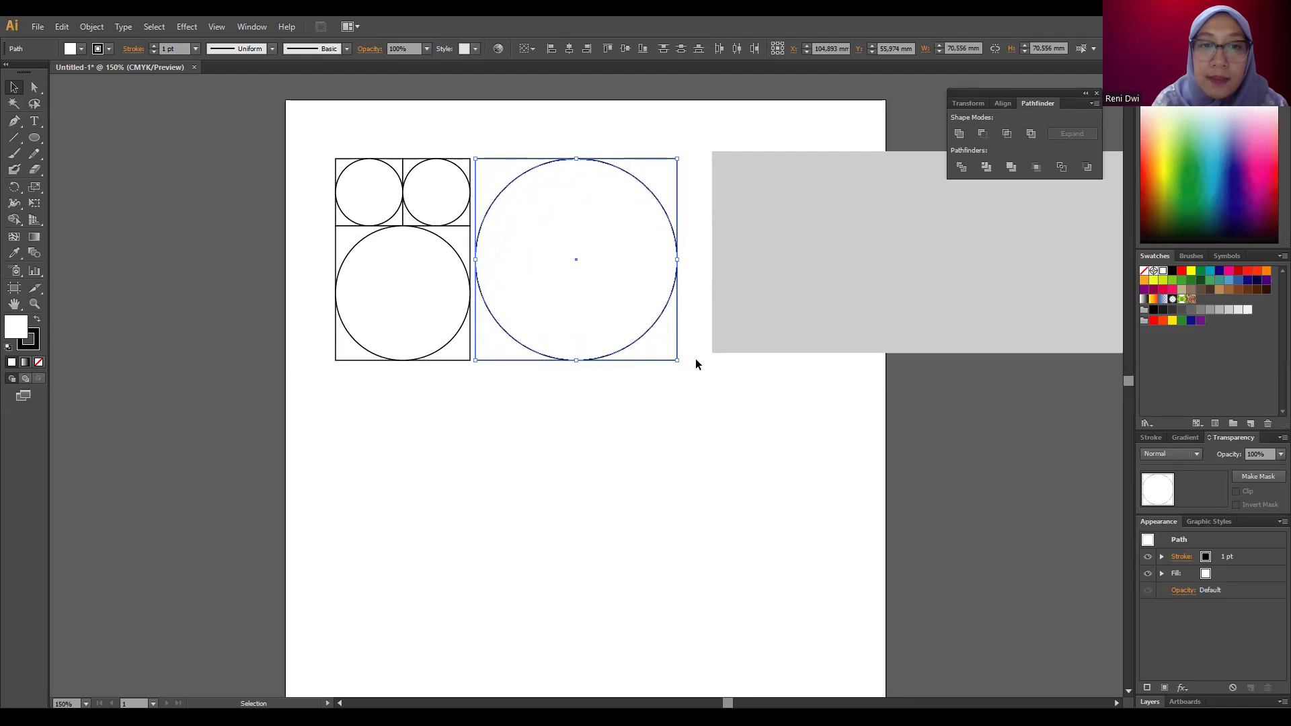
key("Left")
key("Left")
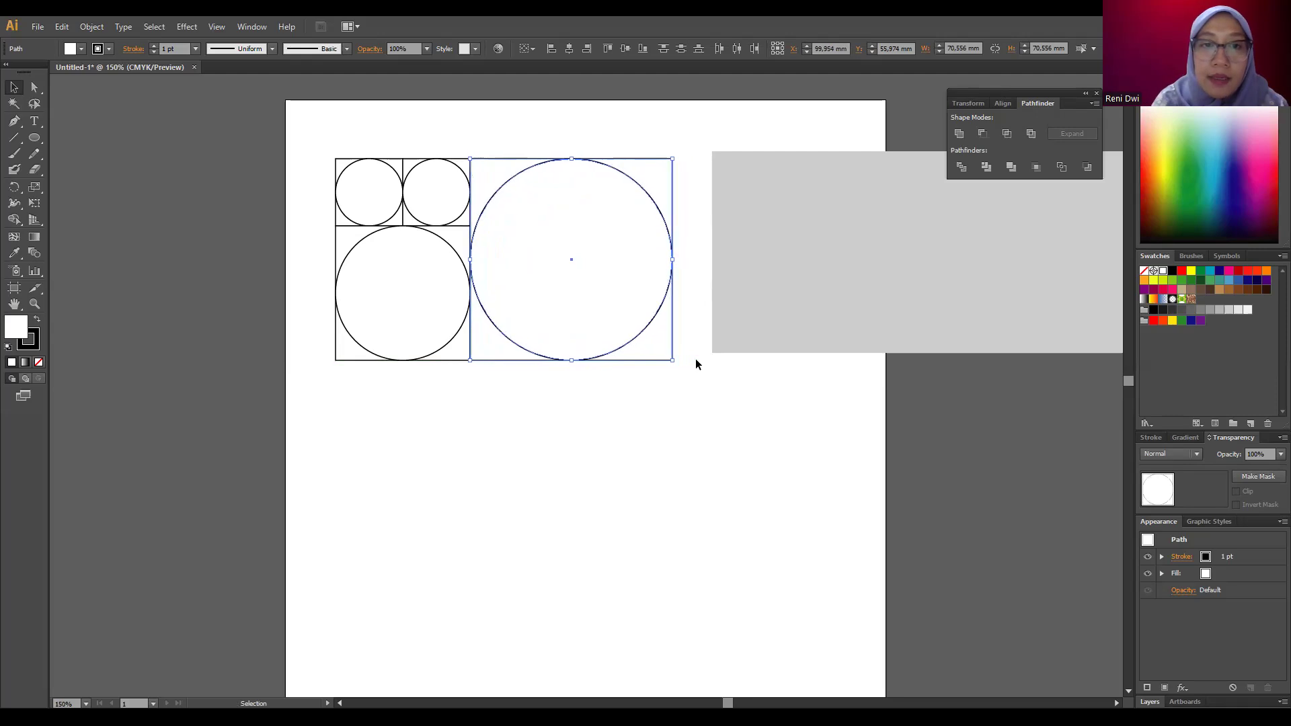
key("Left")
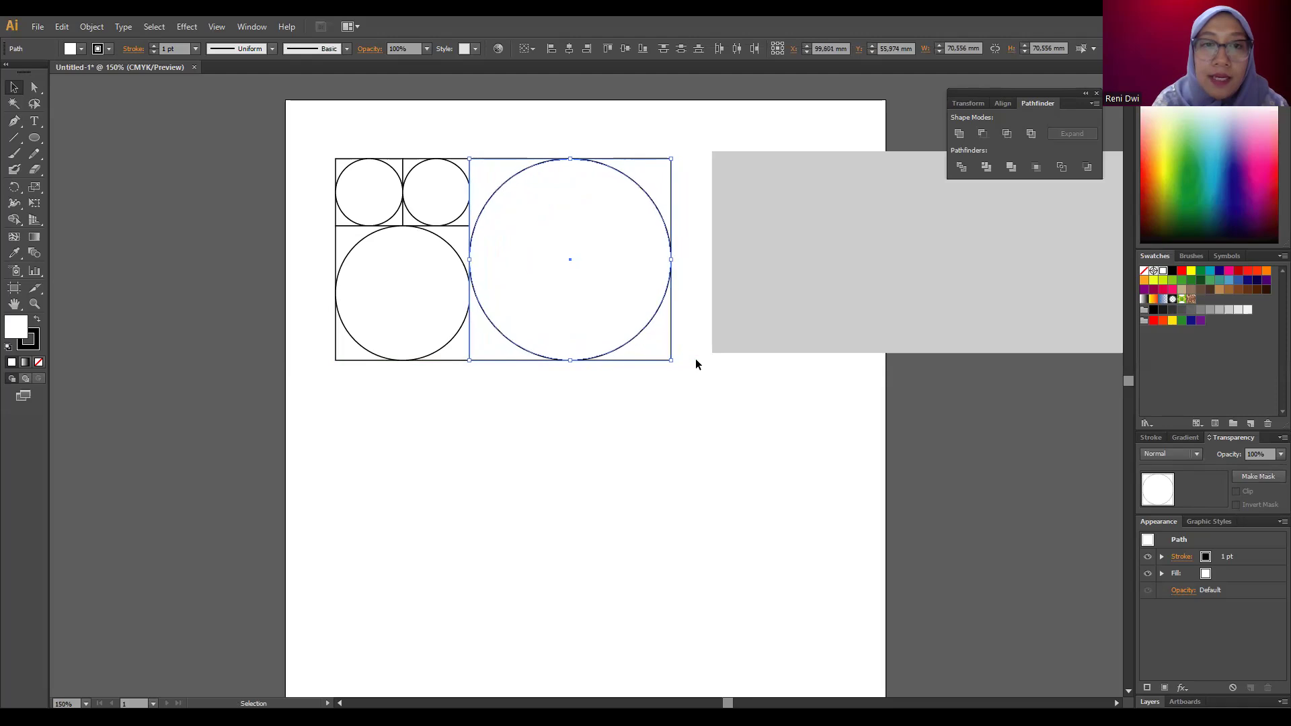
left_click(624, 447)
left_click_drag(739, 92, 1085, 477)
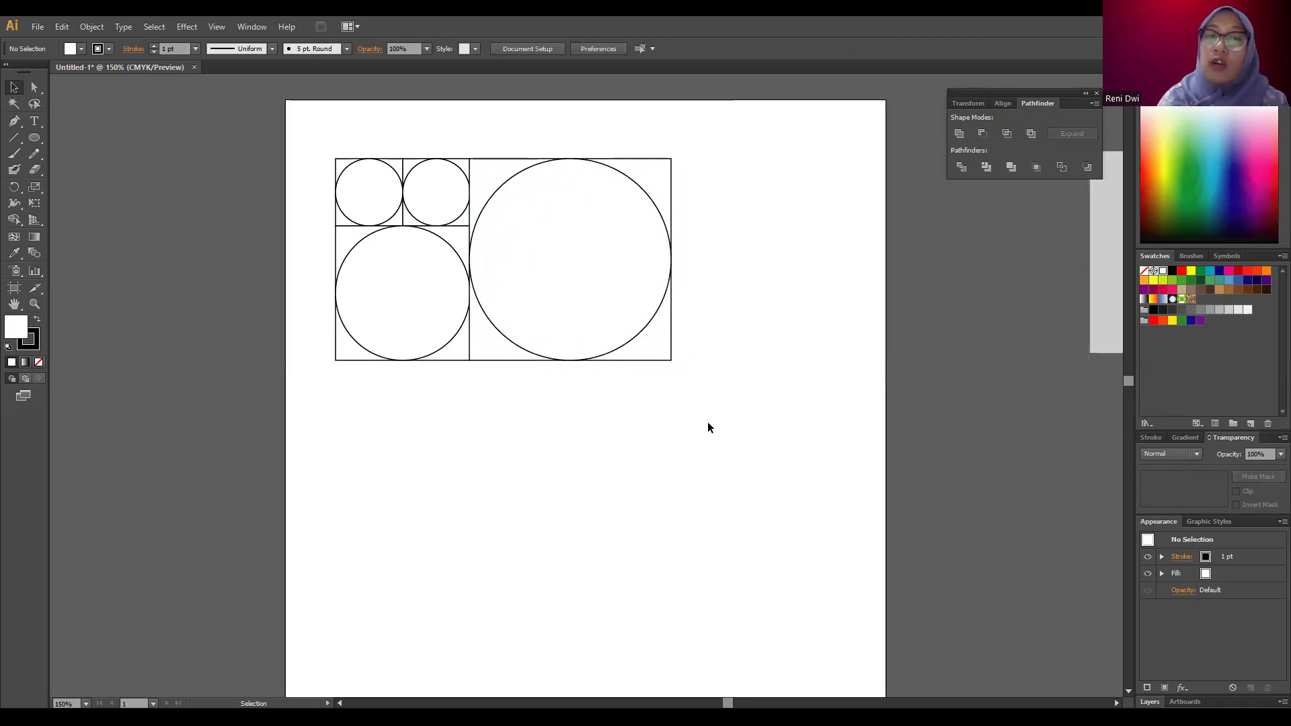
- Duplicate the 70.6 mm square-and-circle pair and move the copy below the composition to about X 76.3 mm, Y 141.9 mm
left_click(599, 249)
left_click_drag(752, 468, 534, 106)
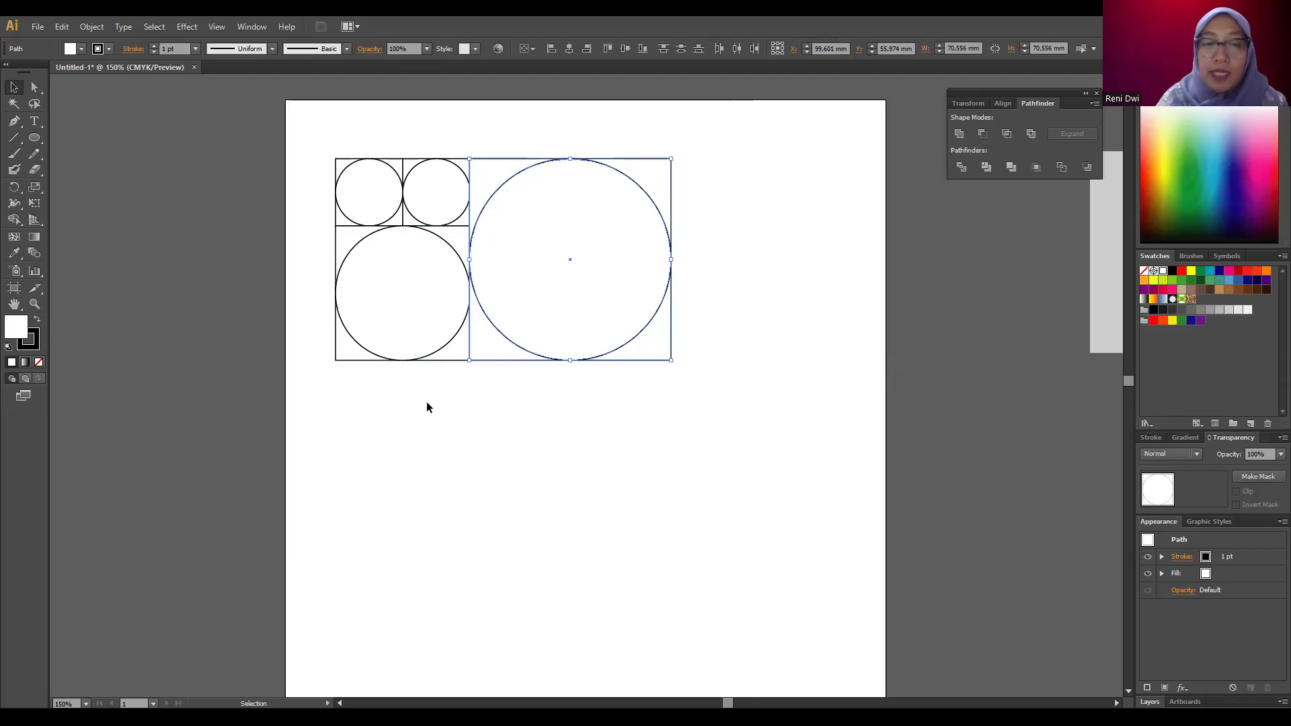
key("a")
key("ctrl+v")
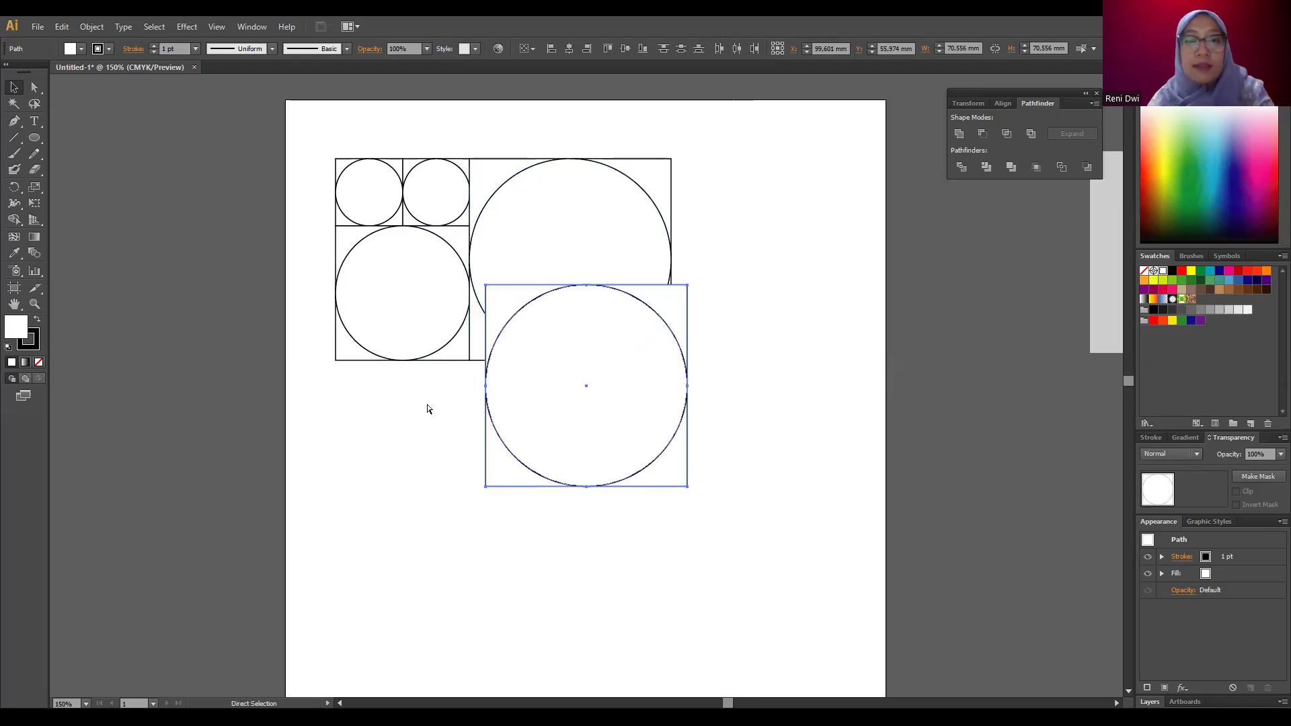
left_click_drag(614, 352, 530, 476)
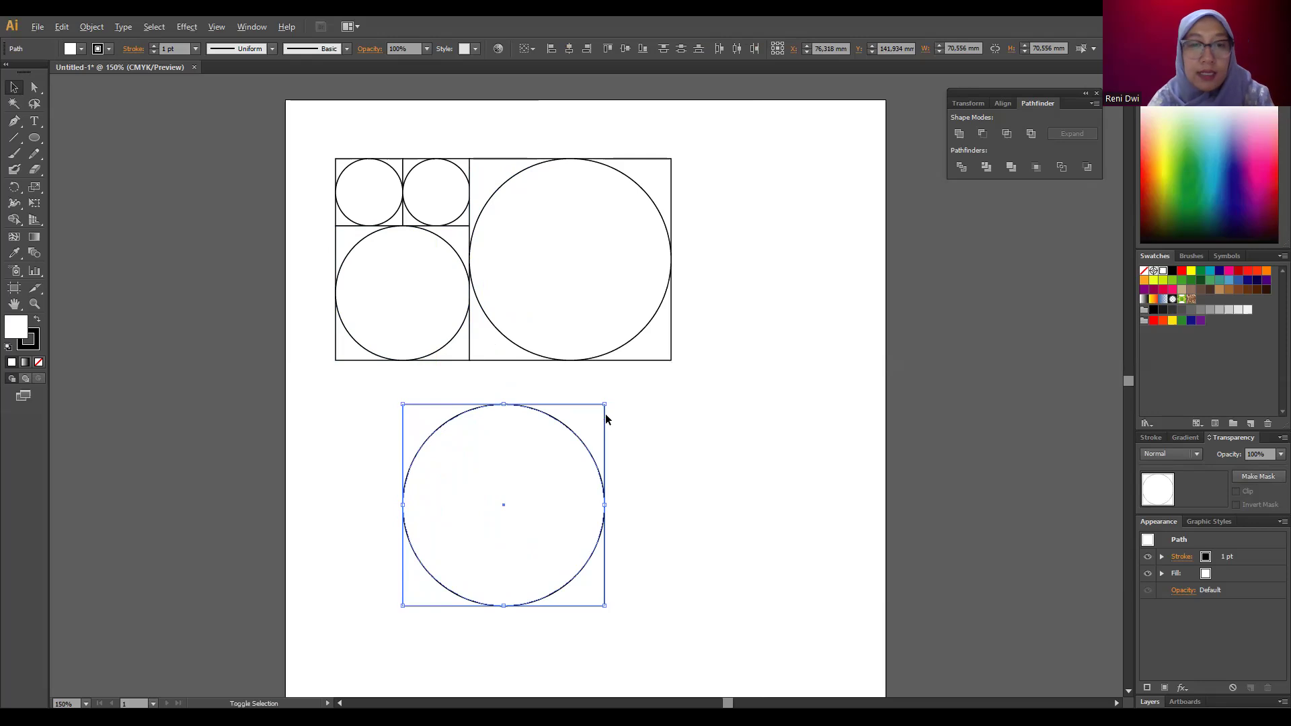
- Try enlarging the copied pair to the composition's full width, undoing each resize and move
left_click_drag(605, 405, 698, 339)
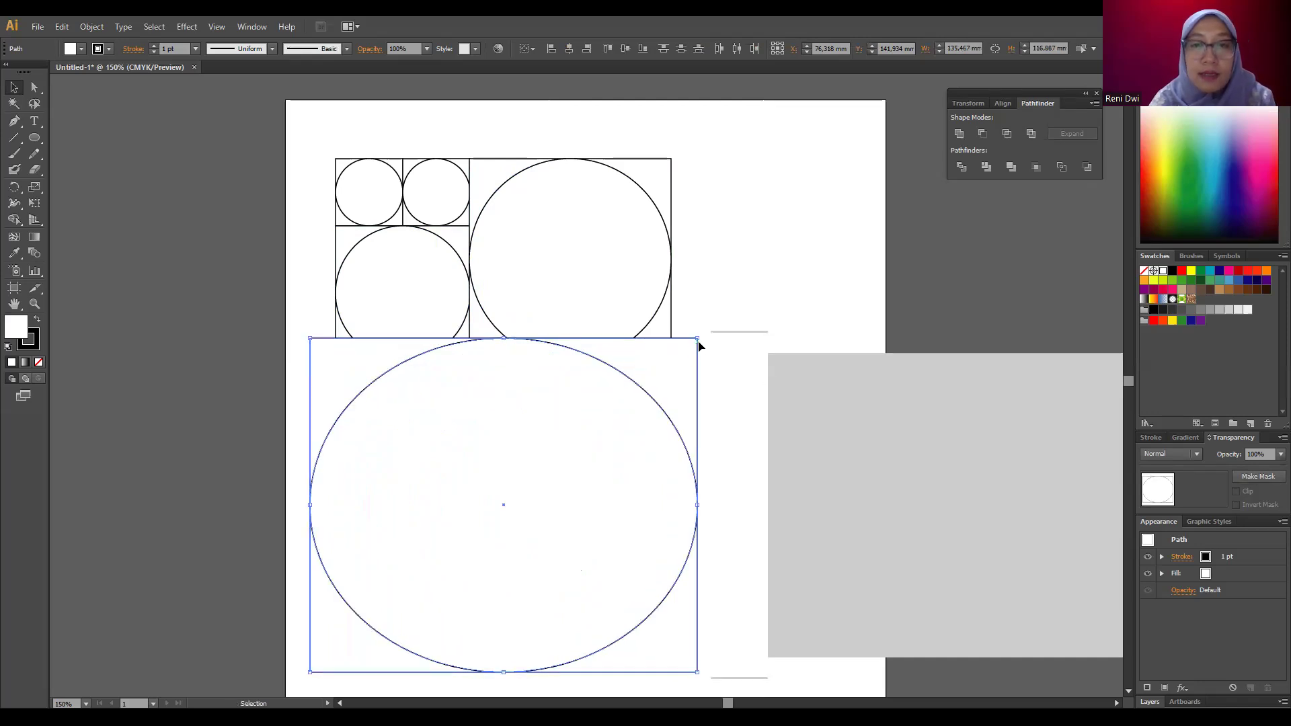
key("ctrl+z")
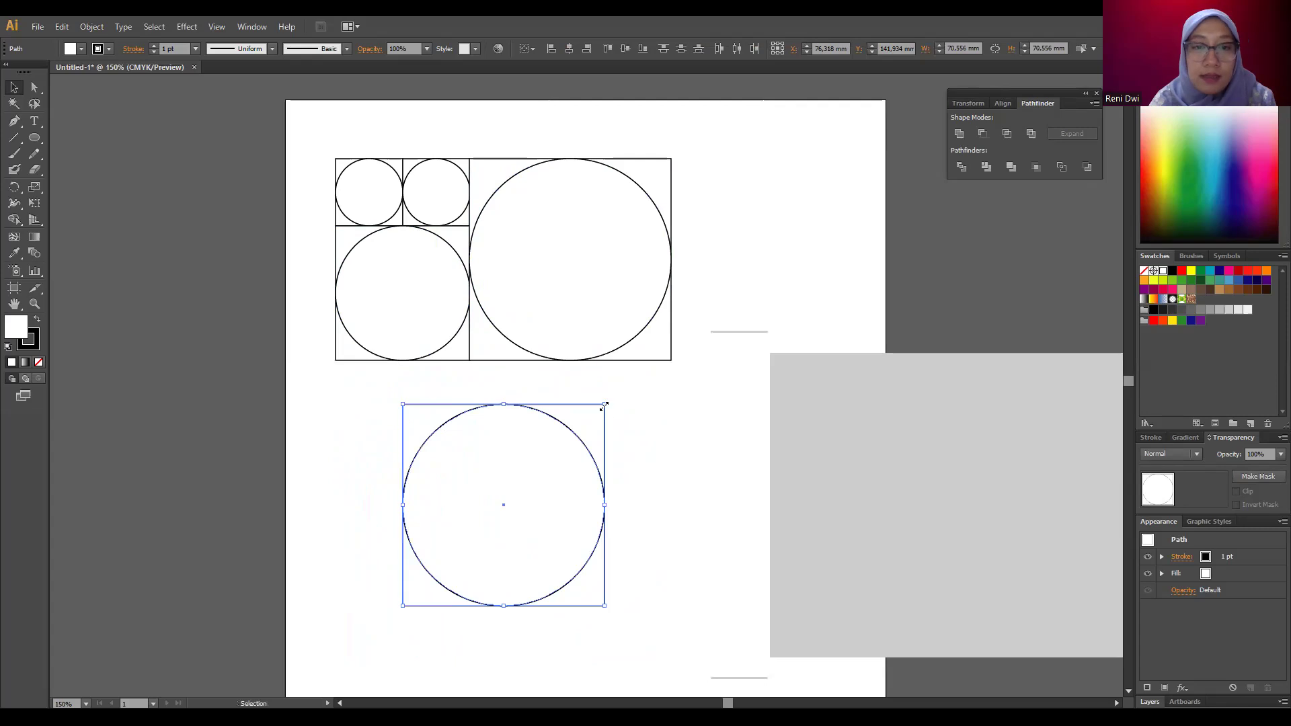
left_click_drag(606, 404, 681, 337)
left_click_drag(594, 405, 579, 418)
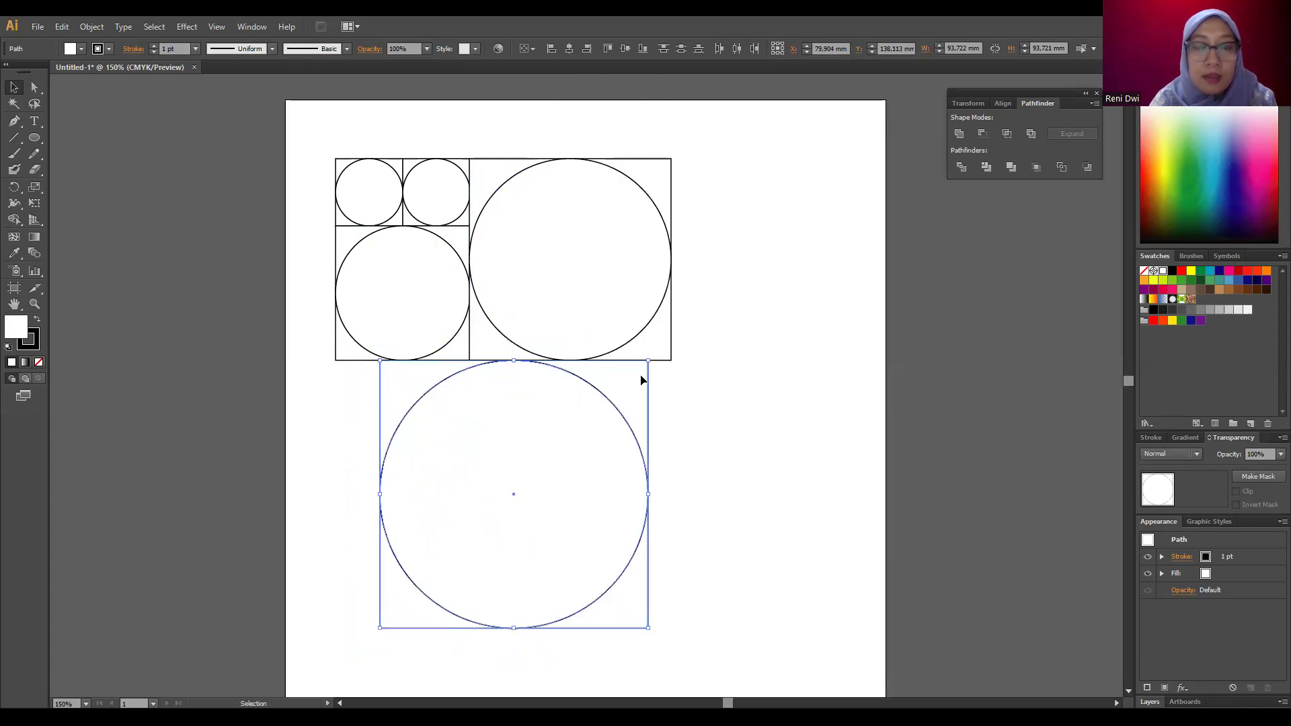
key("ctrl+z")
key("ctrl+z")
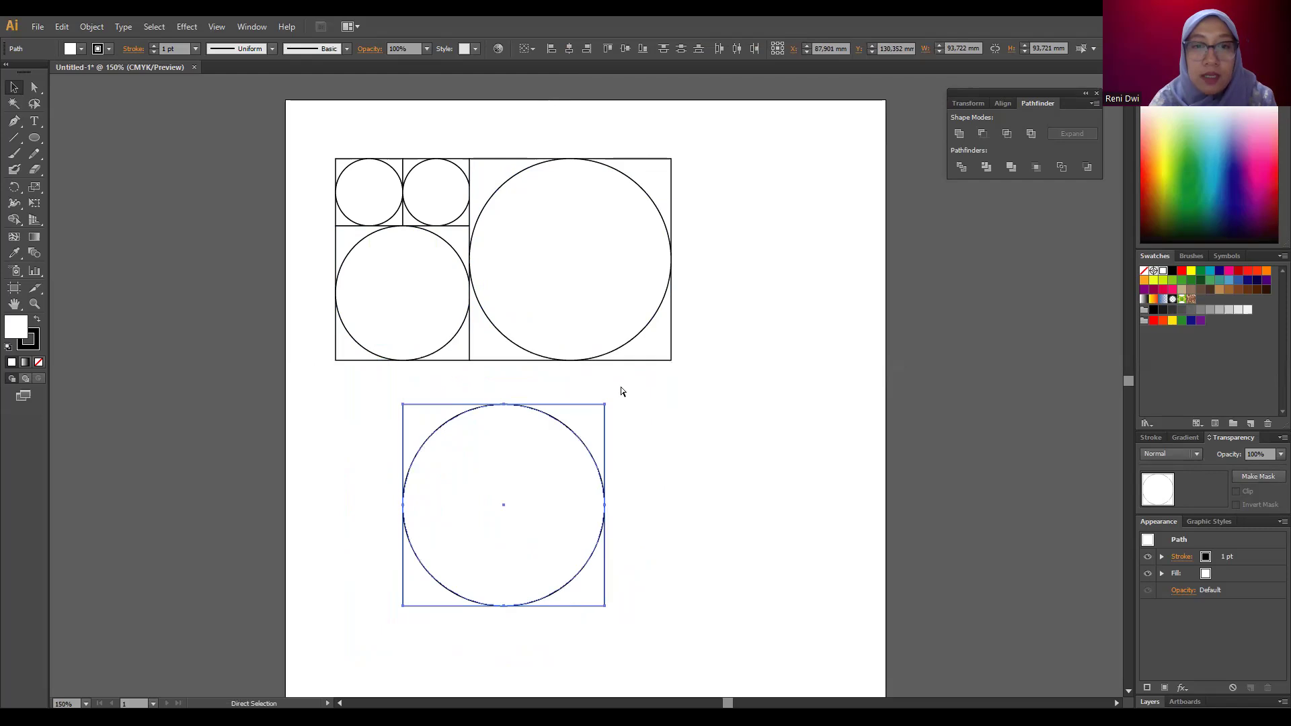
left_click_drag(606, 404, 672, 333)
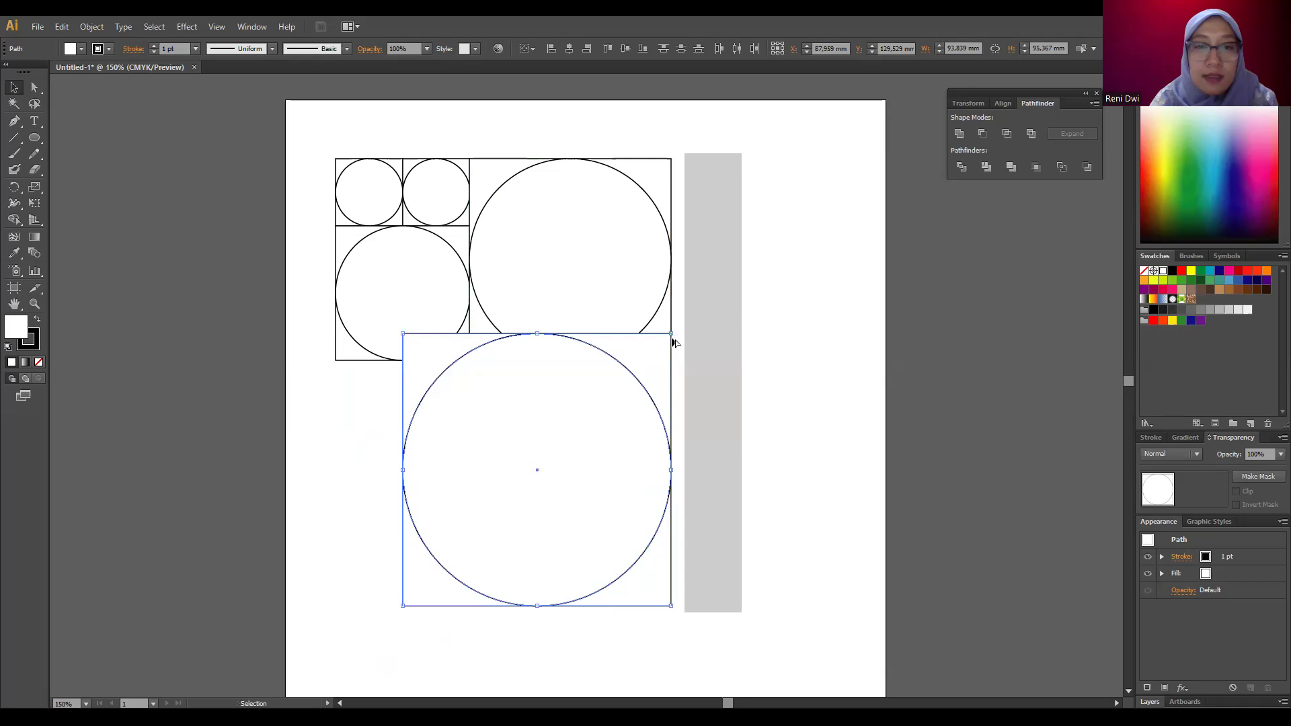
key("ctrl+z")
- Enlarge the copied pair to about 117.1 mm and nudge it down until its top edge meets the composition's bottom edge
left_click_drag(604, 404, 672, 317)
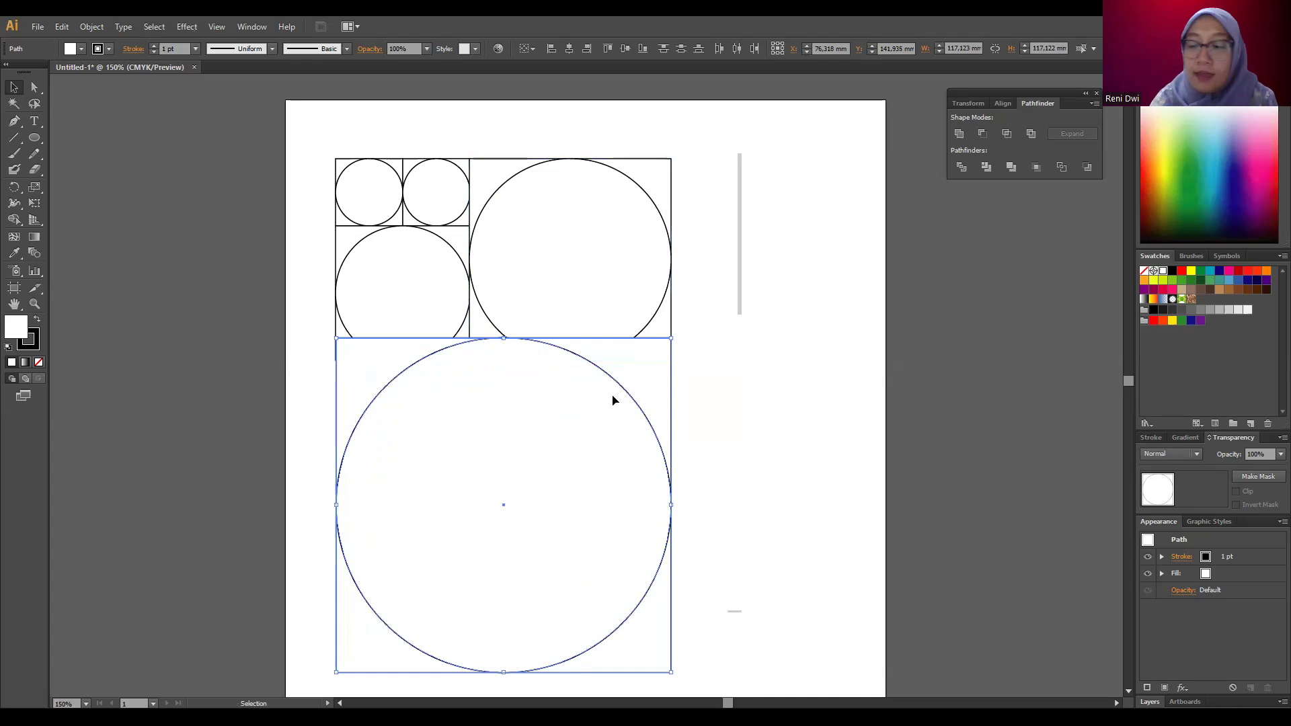
key("Down")
key("Down")
key("Down")
key("Down")
key("Down")
key("Down")
key("Down")
key("Down")
key("Down")
key("Down")
key("Down")
key("Down")
key("Down")
key("Down")
key("Down")
key("Down")
key("Down")
key("Down")
key("Down")
key("Down")
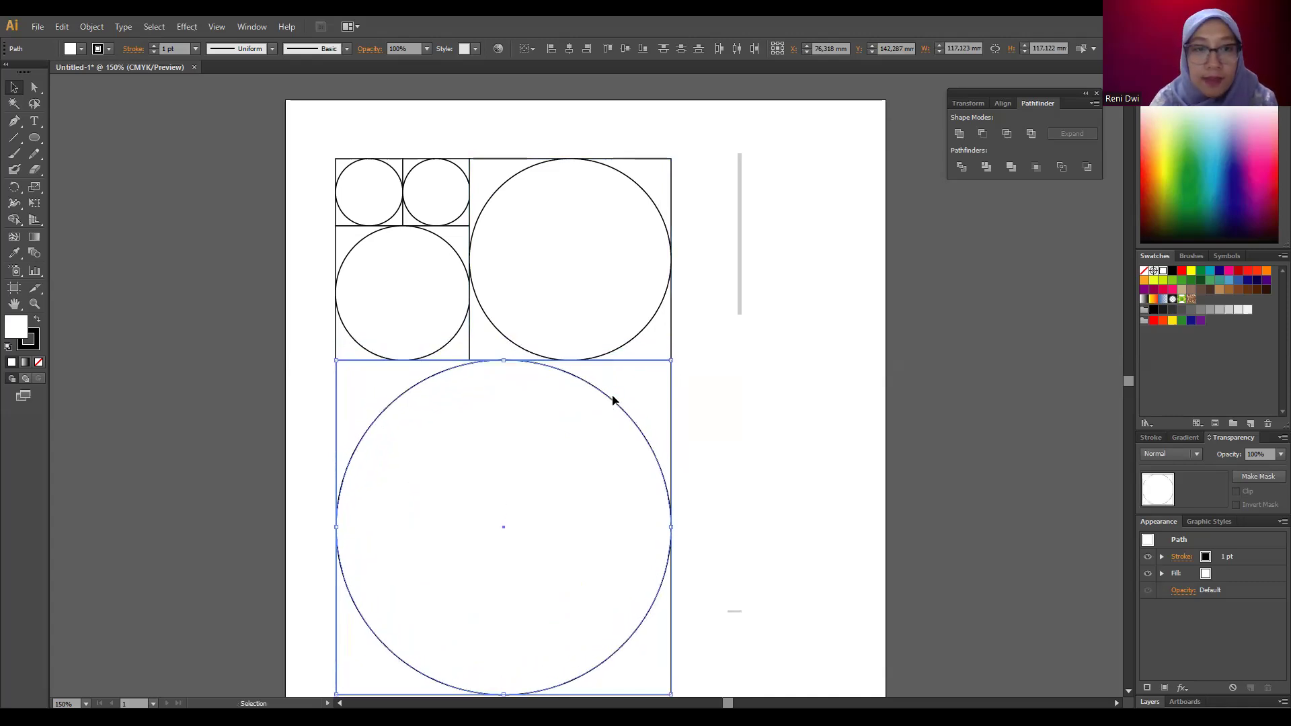
- Delete the 117.1 mm square-and-circle pair below the composition
left_click(682, 372)
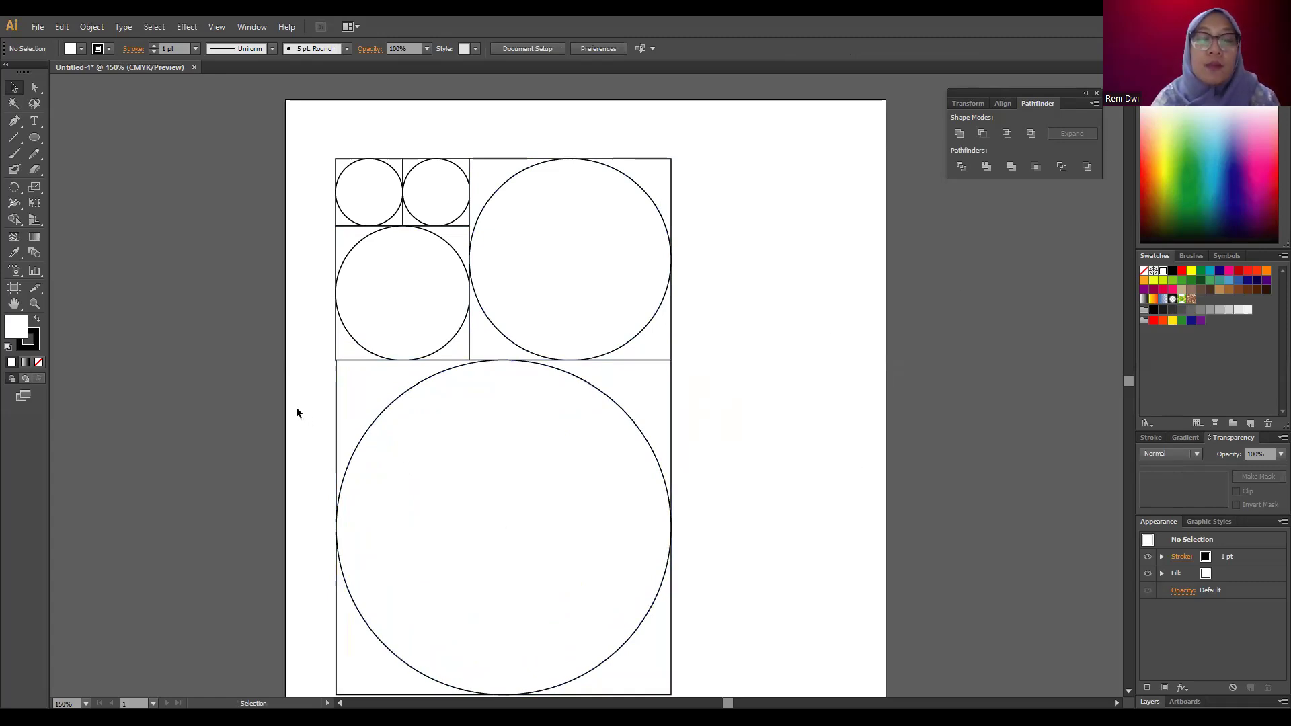
left_click_drag(287, 402, 823, 589)
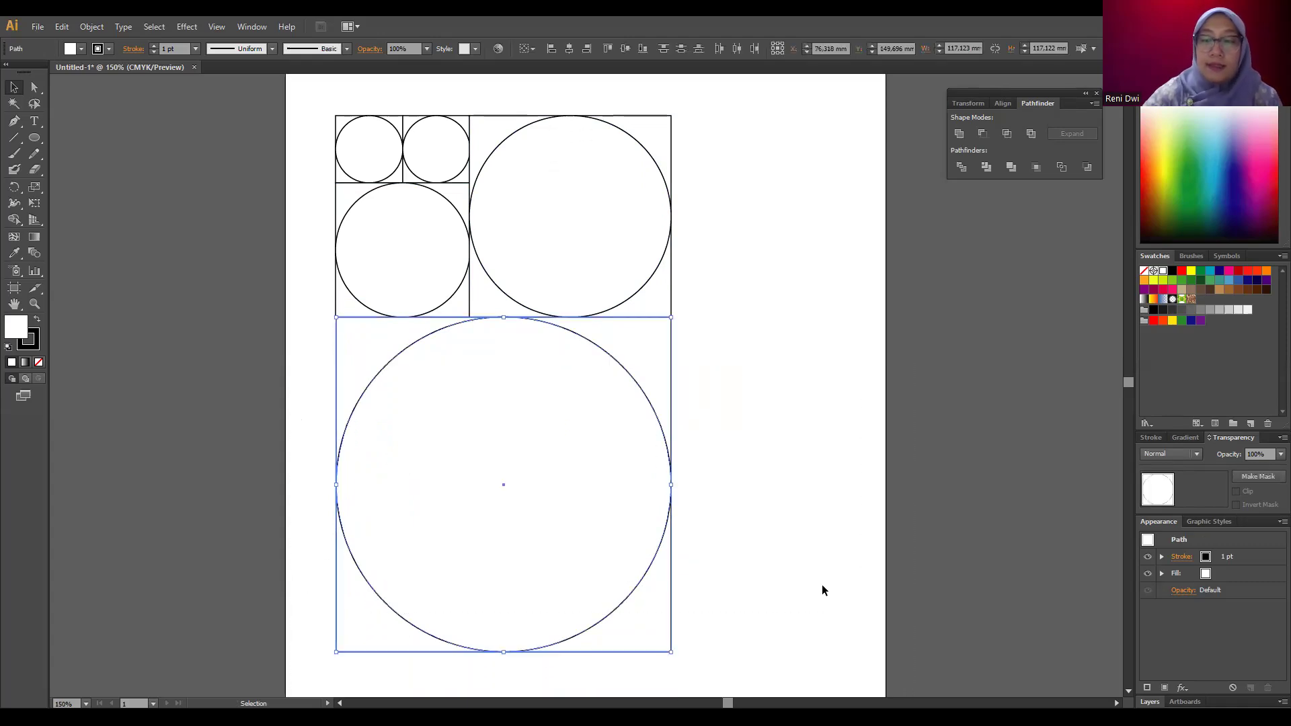
key("Delete")
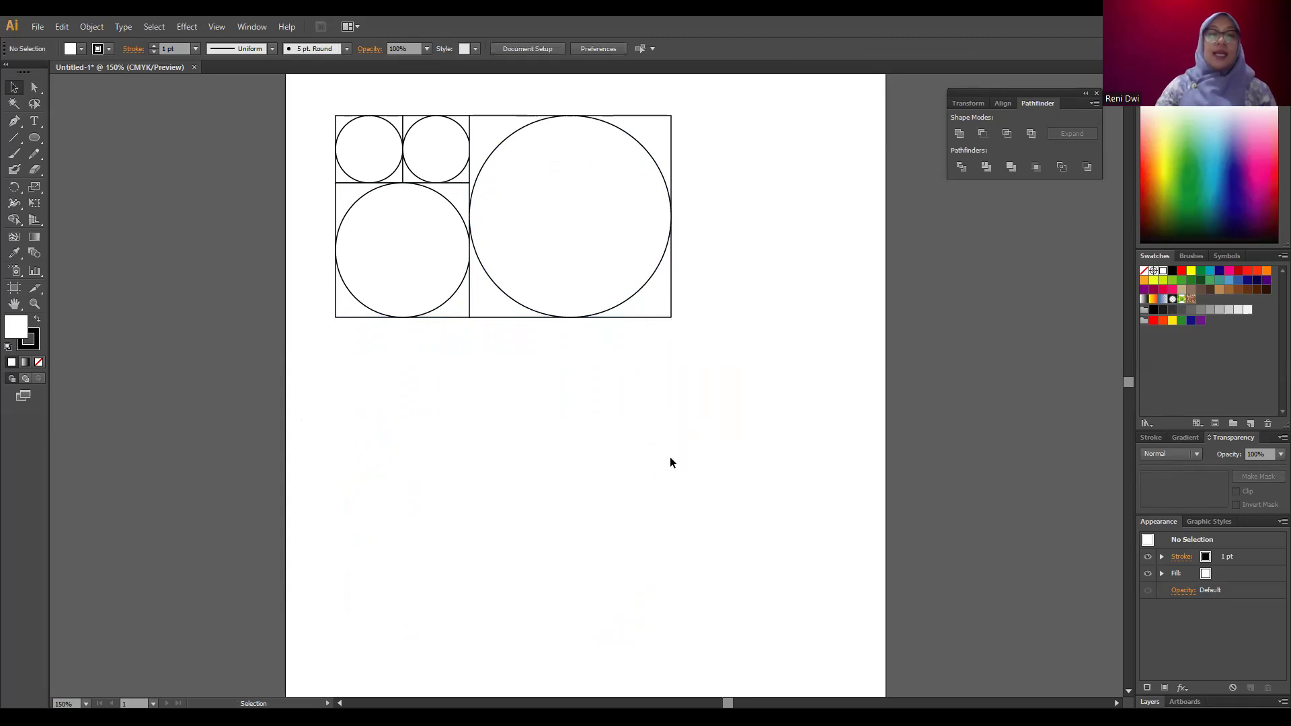
- Copy the 70.6 mm circle without its square and place the copy below the composition at about X 52.8 mm, Y 150.5 mm
scroll(671, 453, "down", 2)
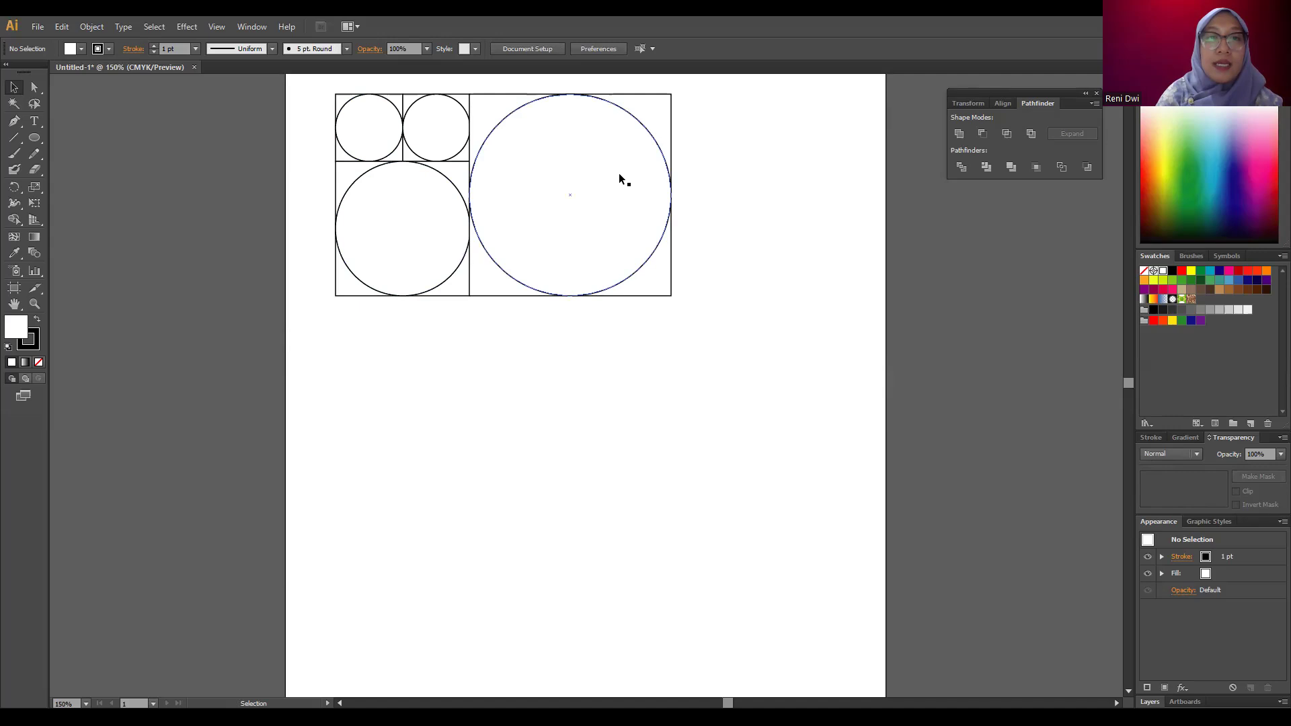
left_click(585, 164)
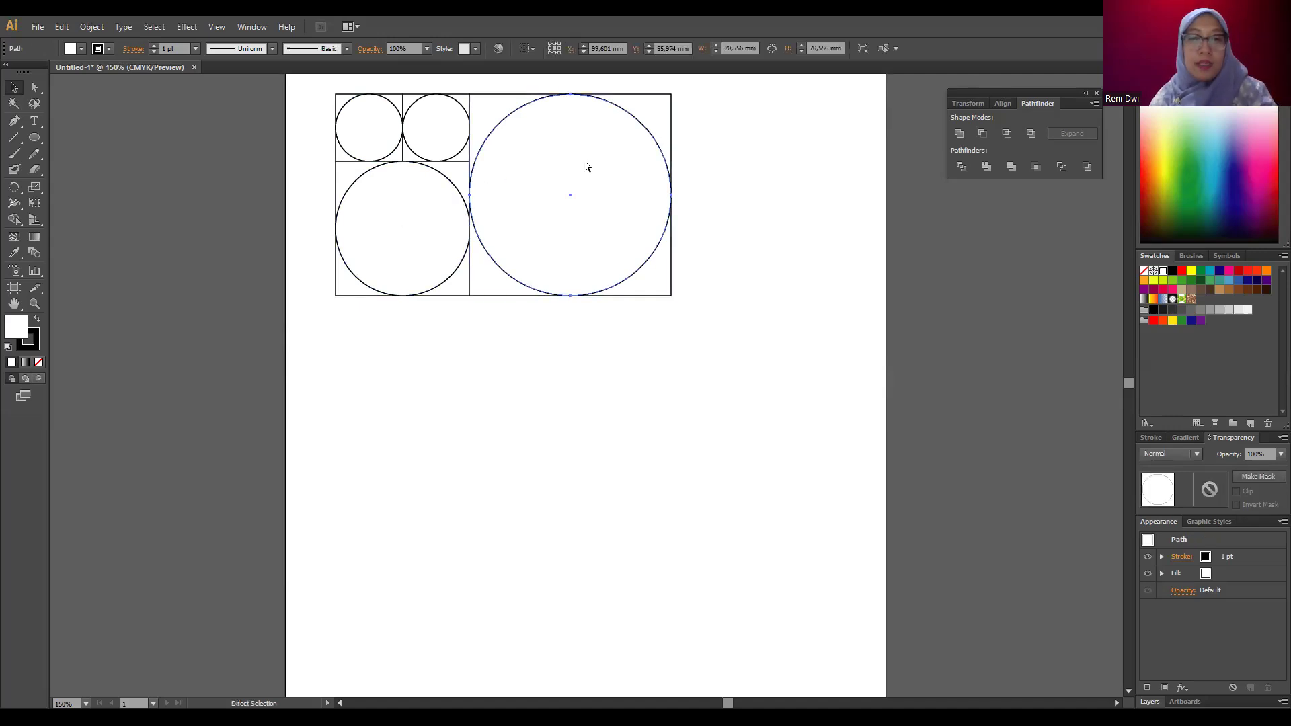
key("ctrl+c")
key("ctrl+v")
left_click_drag(585, 386, 435, 466)
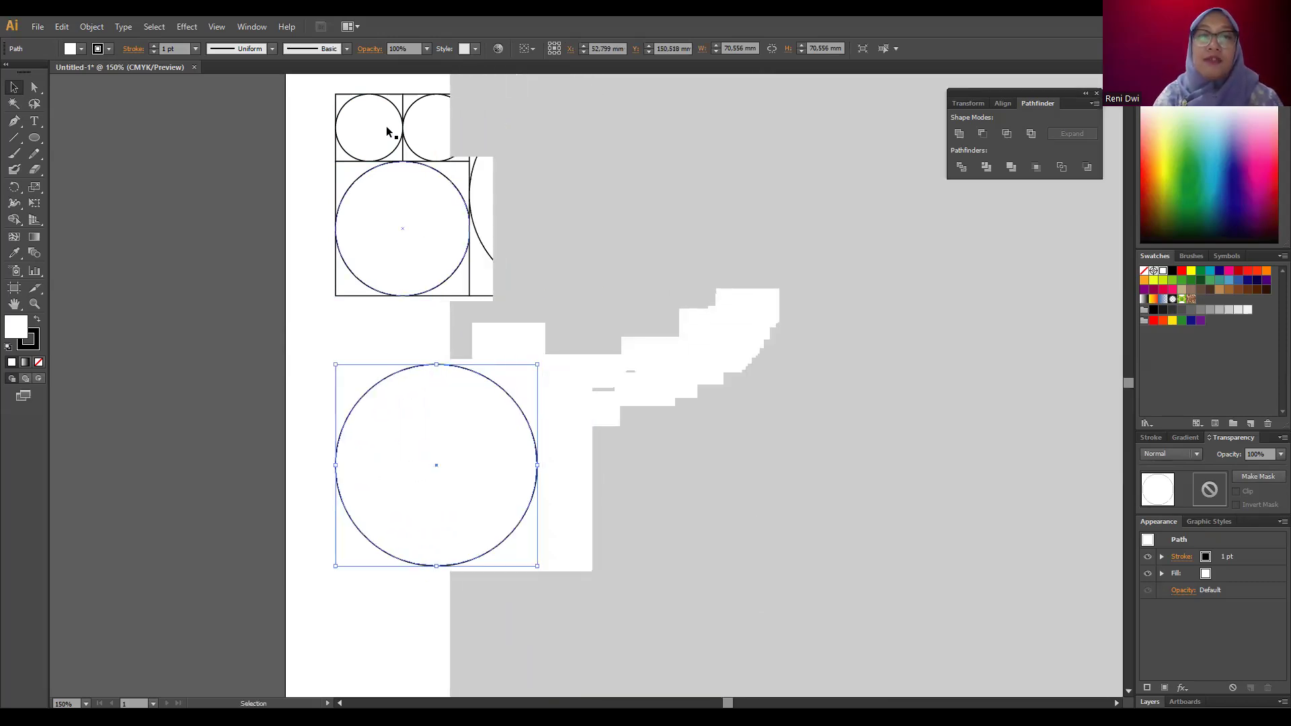
left_click_drag(312, 106, 841, 514)
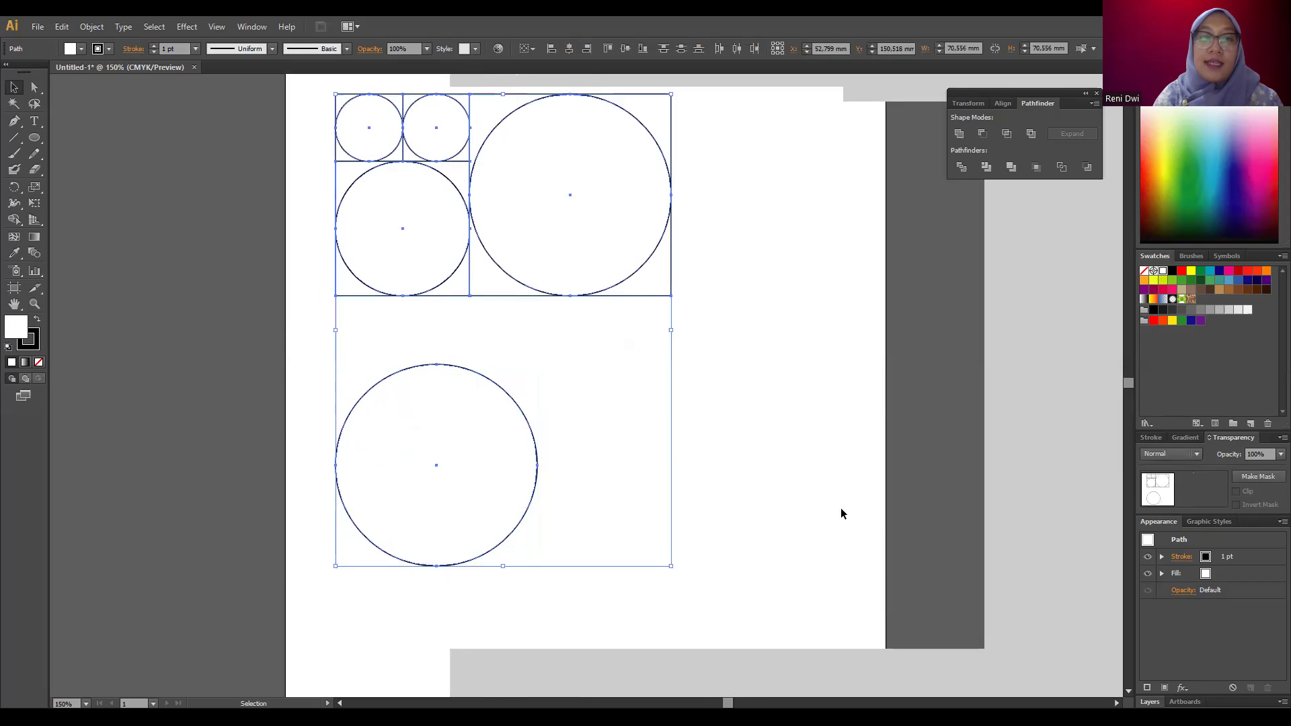
left_click(841, 509)
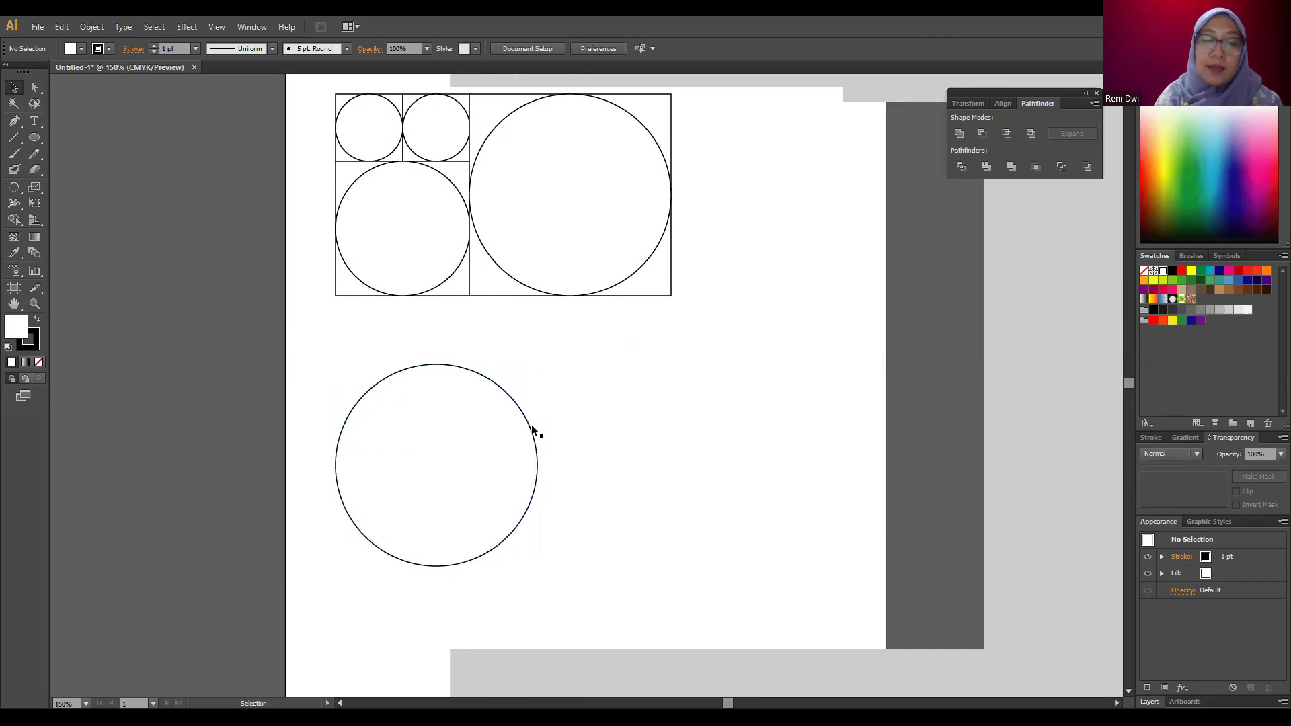
- Copy the 47 mm circle and centre the copy inside the separate large circle at about X 52.8 mm, Y 150.5 mm
left_click(444, 237)
key("a")
key("ctrl+c")
key("ctrl+v")
key("v")
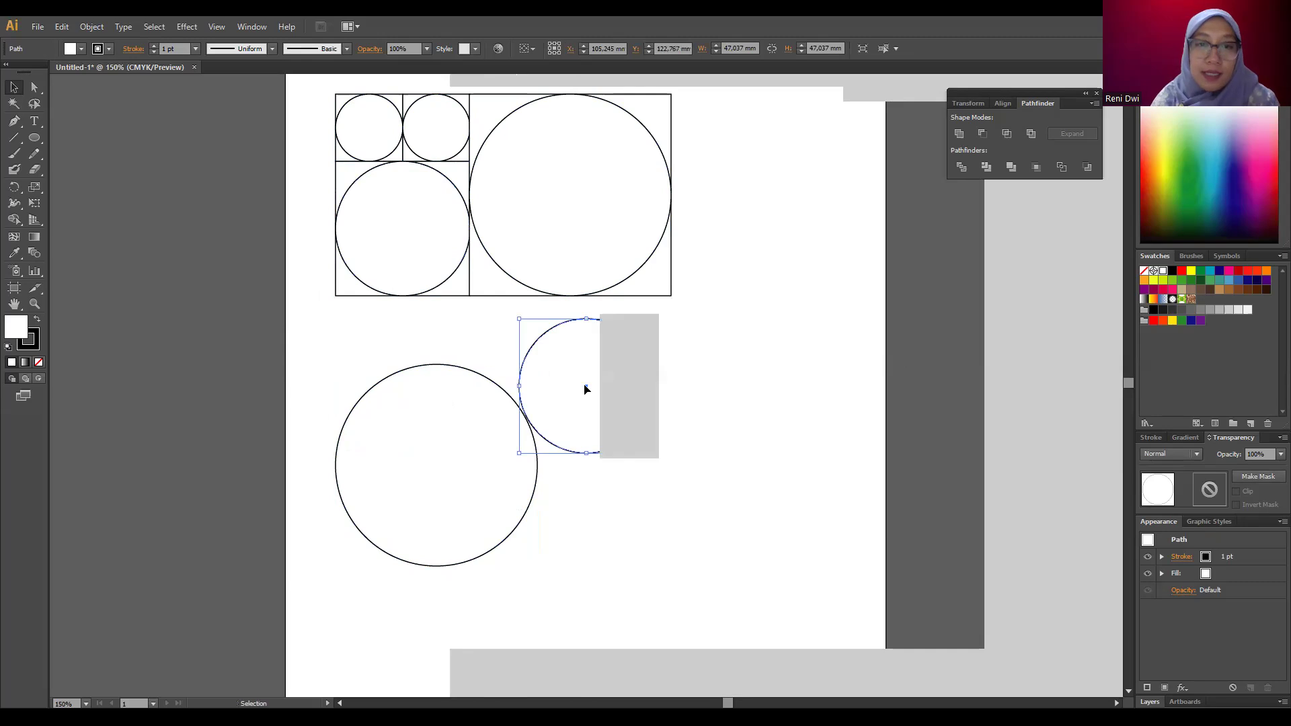
left_click_drag(586, 391, 439, 472)
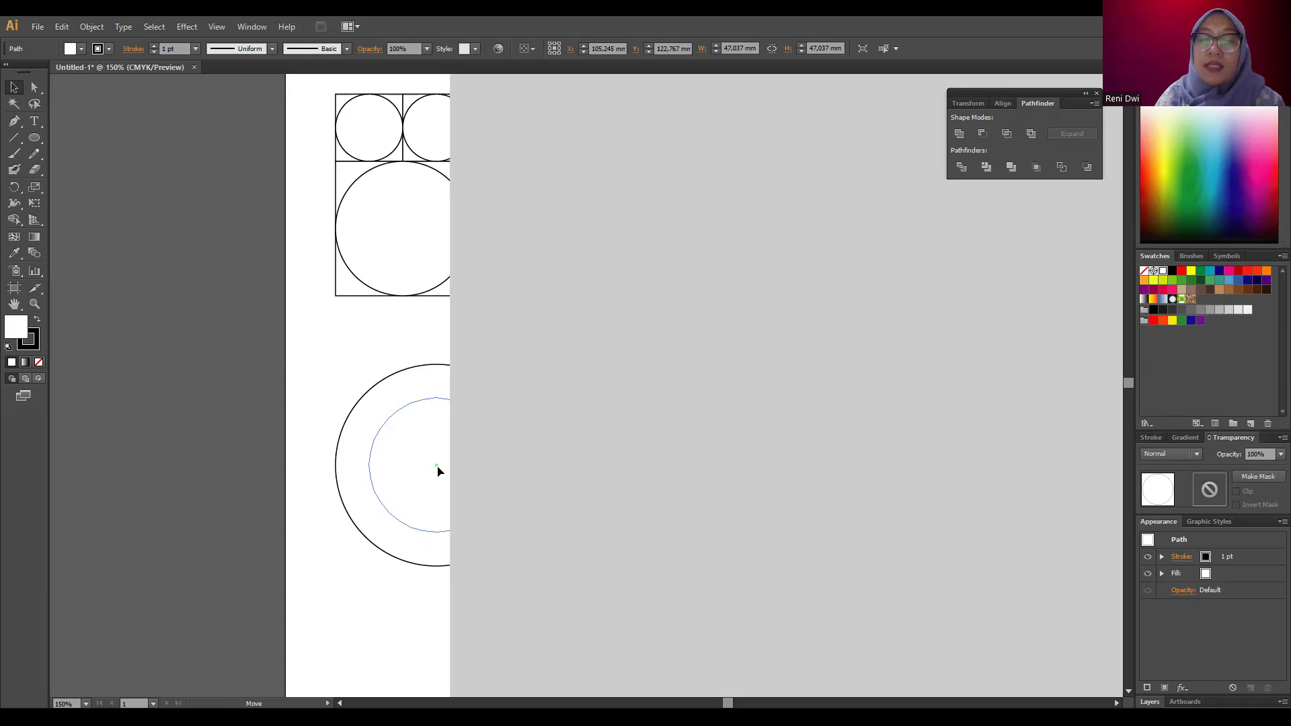
left_click_drag(438, 471, 438, 471)
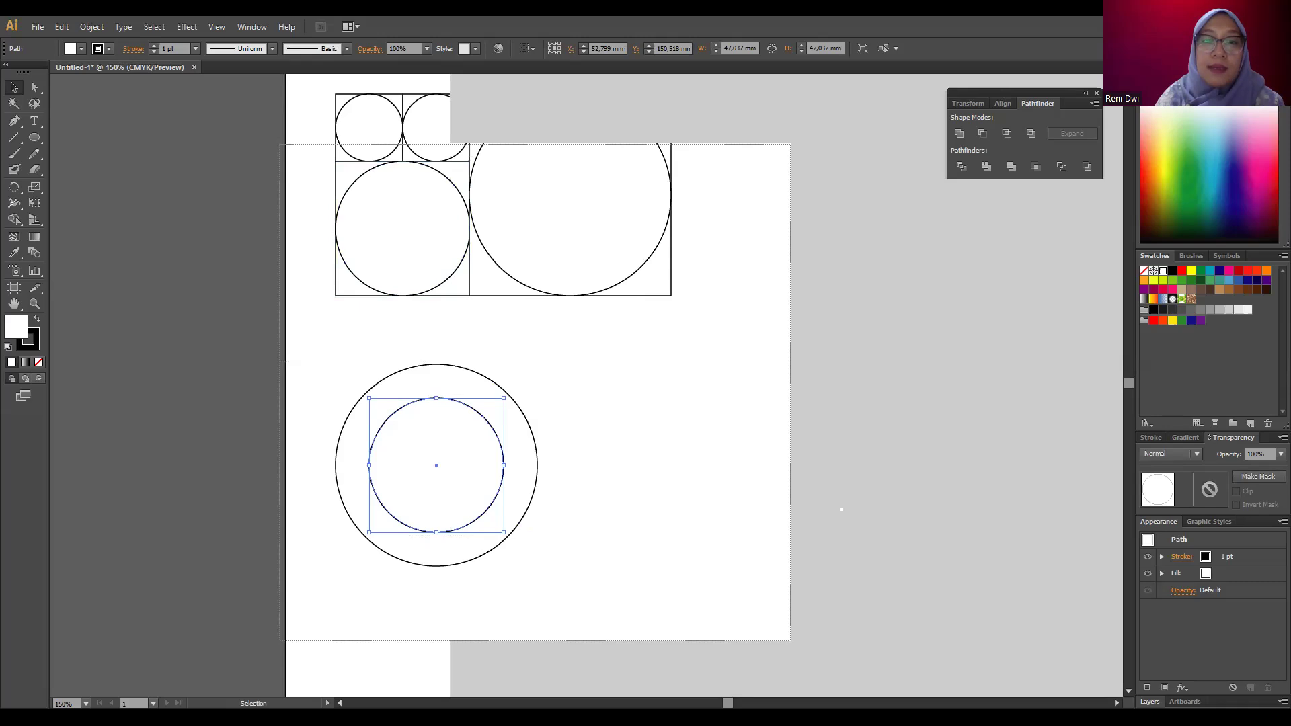
key("ctrl+a")
left_click(684, 362)
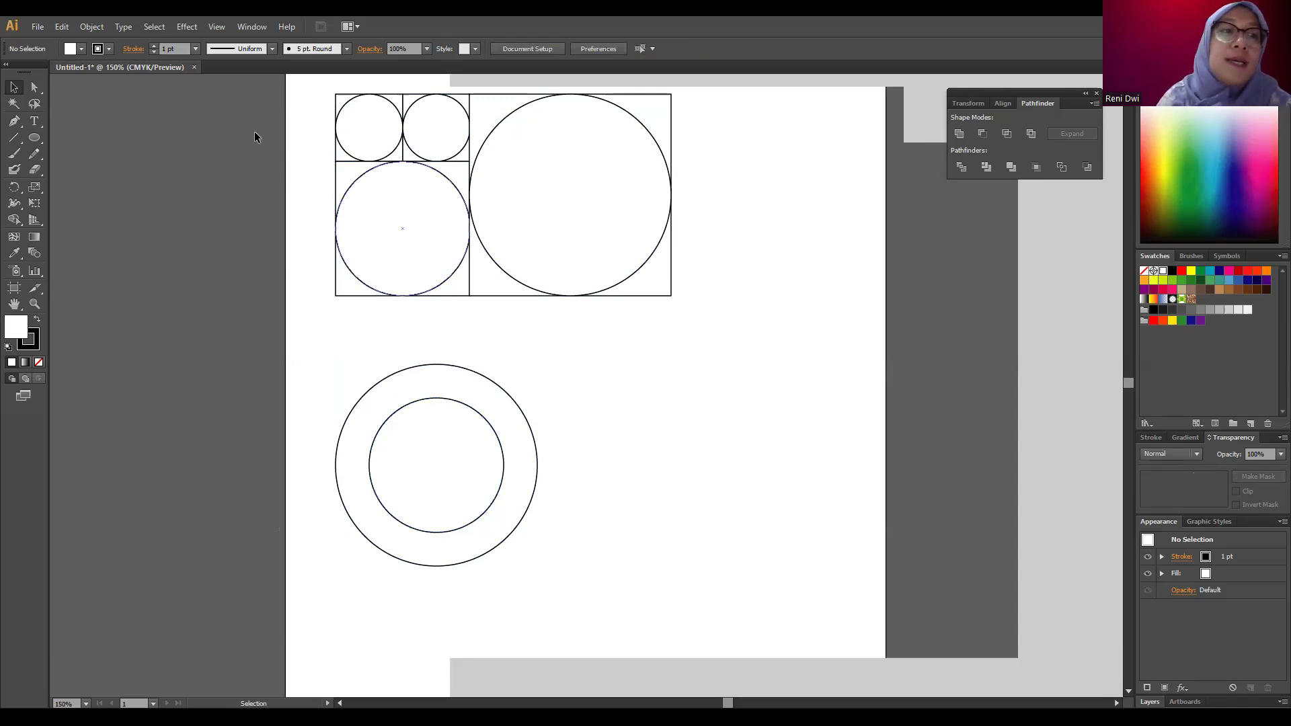
- Draw an ellipse about 55 × 54.8 mm, starting from the centre of the two concentric circles
left_click(42, 138)
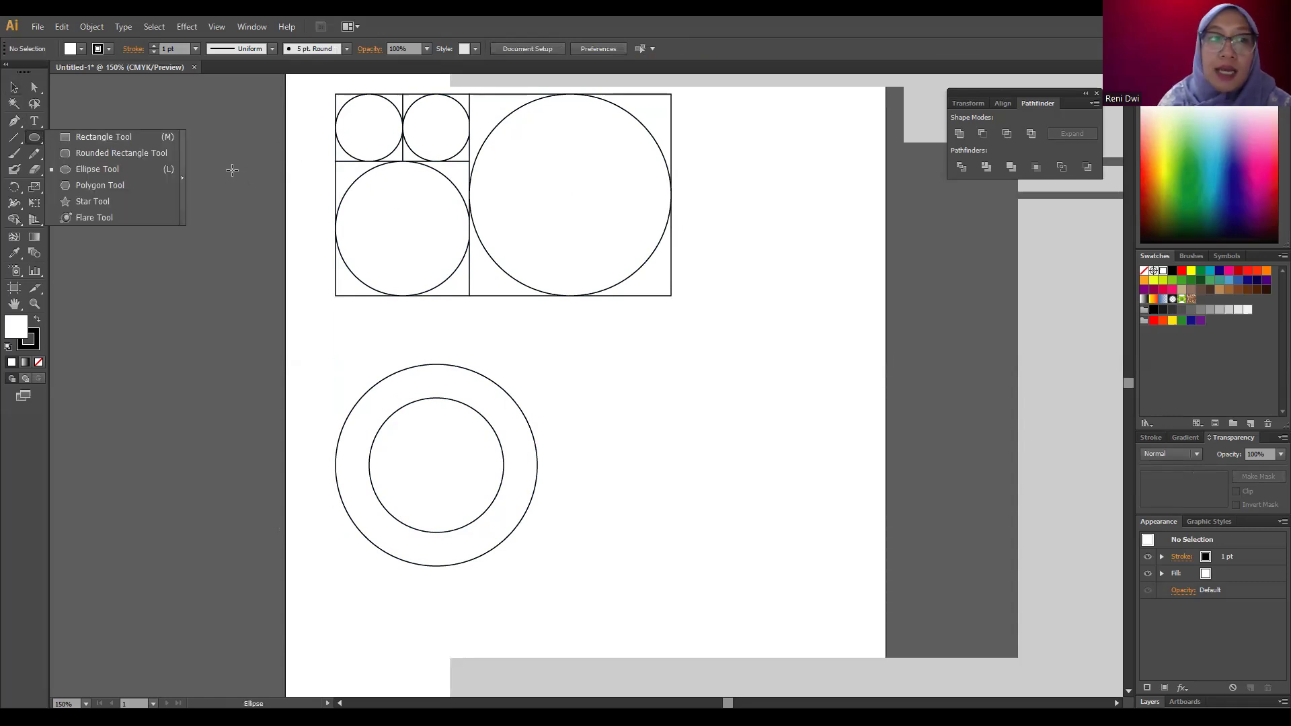
left_click(114, 169)
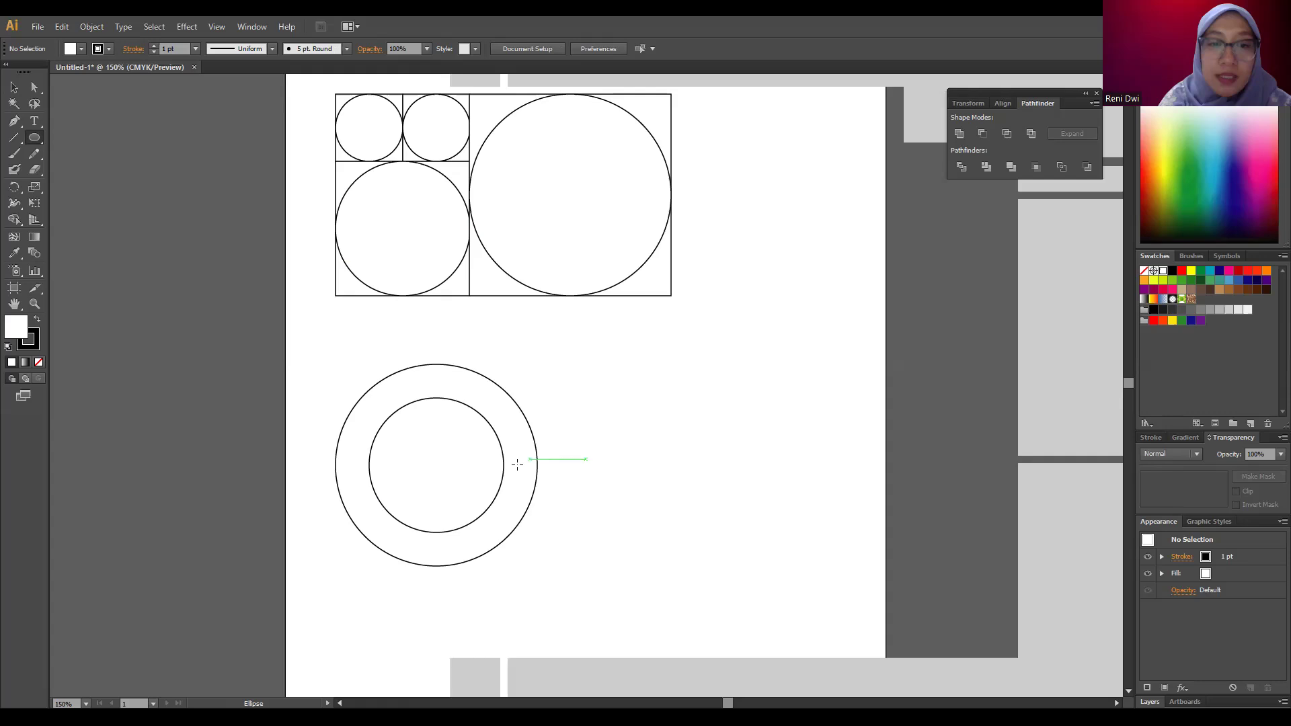
left_click_drag(438, 464, 593, 622)
left_click(13, 87)
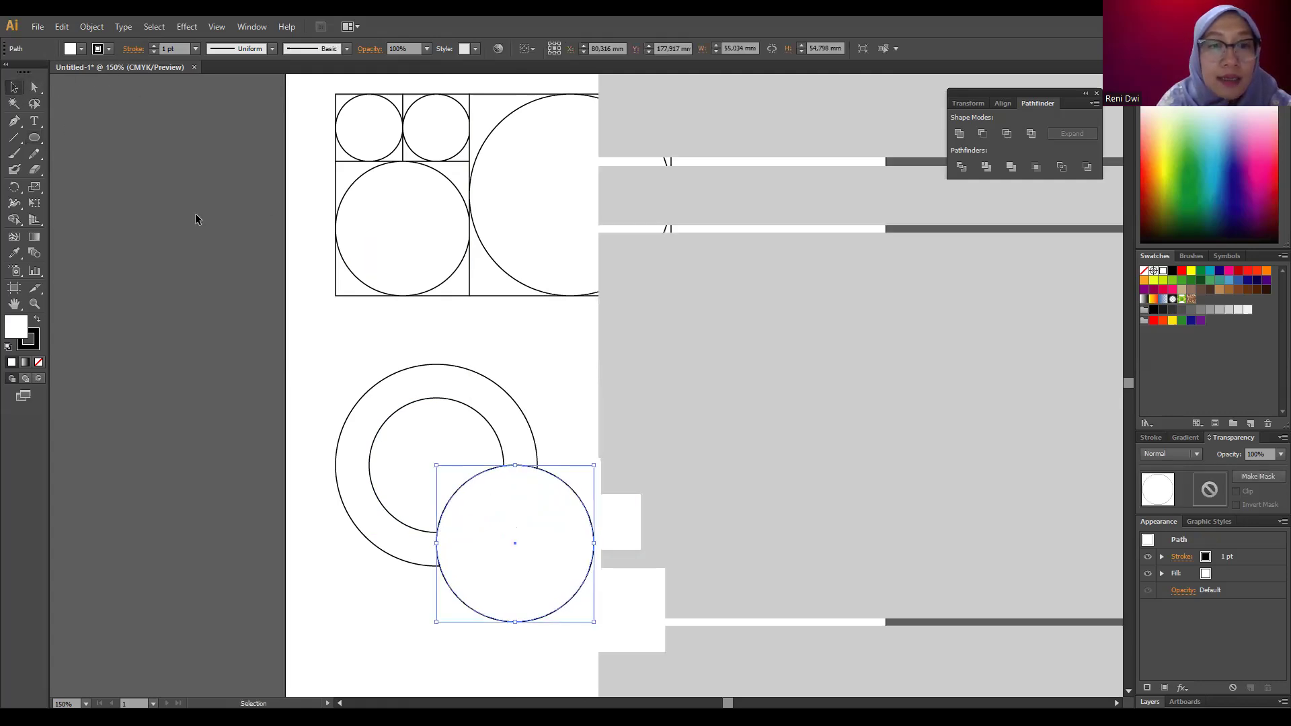
- Move the new ellipse over the concentric circles' centre and resize it to about 53.6 × 54.2 mm
left_click_drag(557, 559, 484, 489)
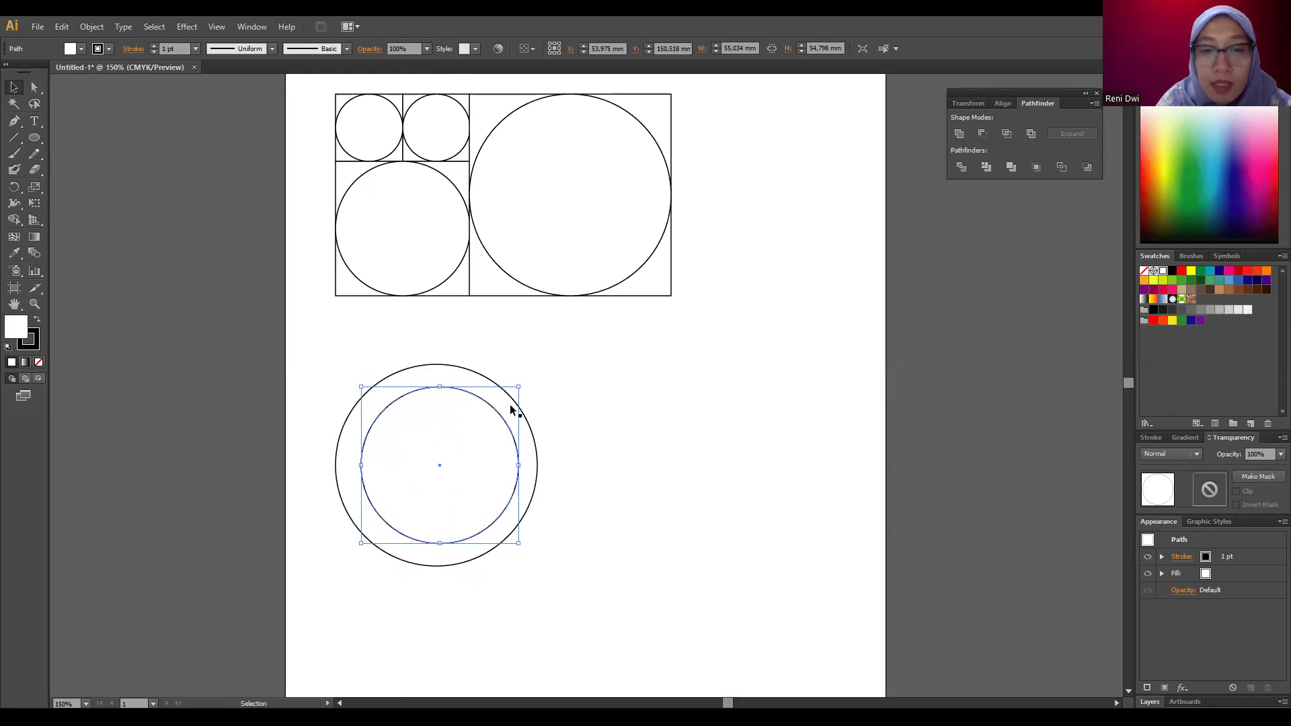
left_click_drag(518, 387, 514, 388)
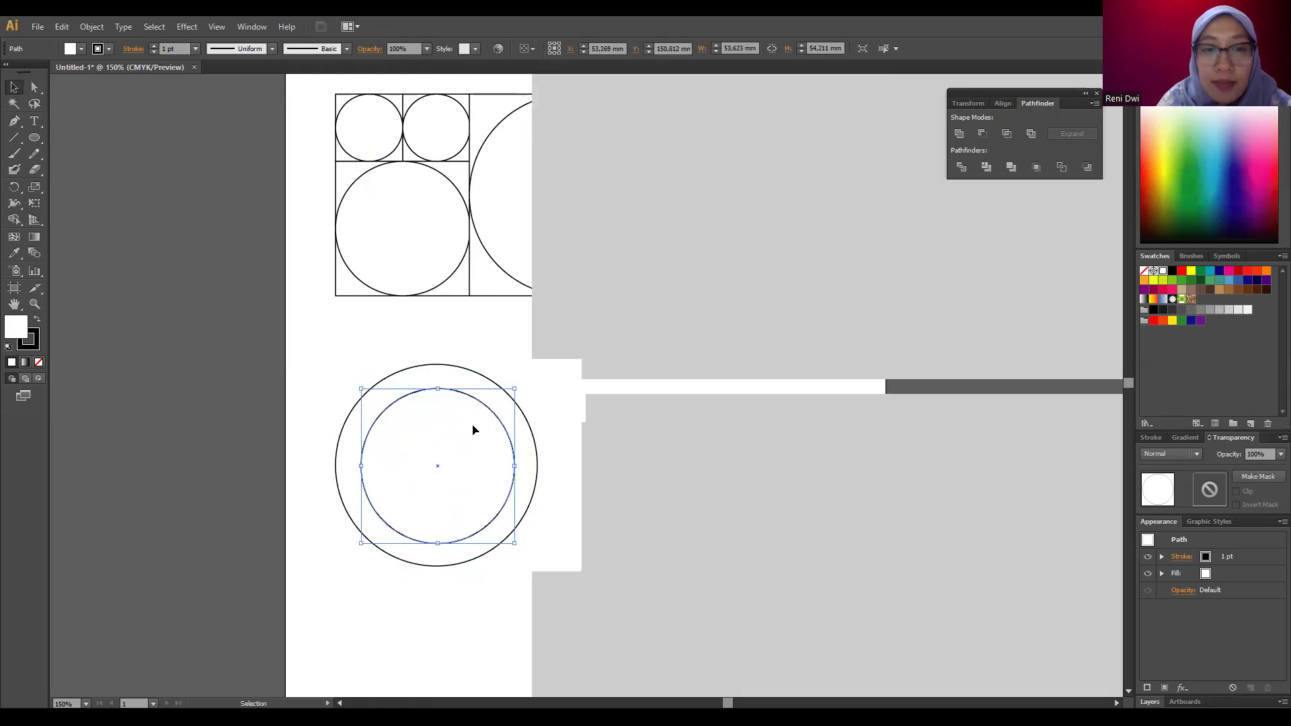
- Send the new ellipse backward so it sits behind the 47 mm inner circle
right_click(466, 428)
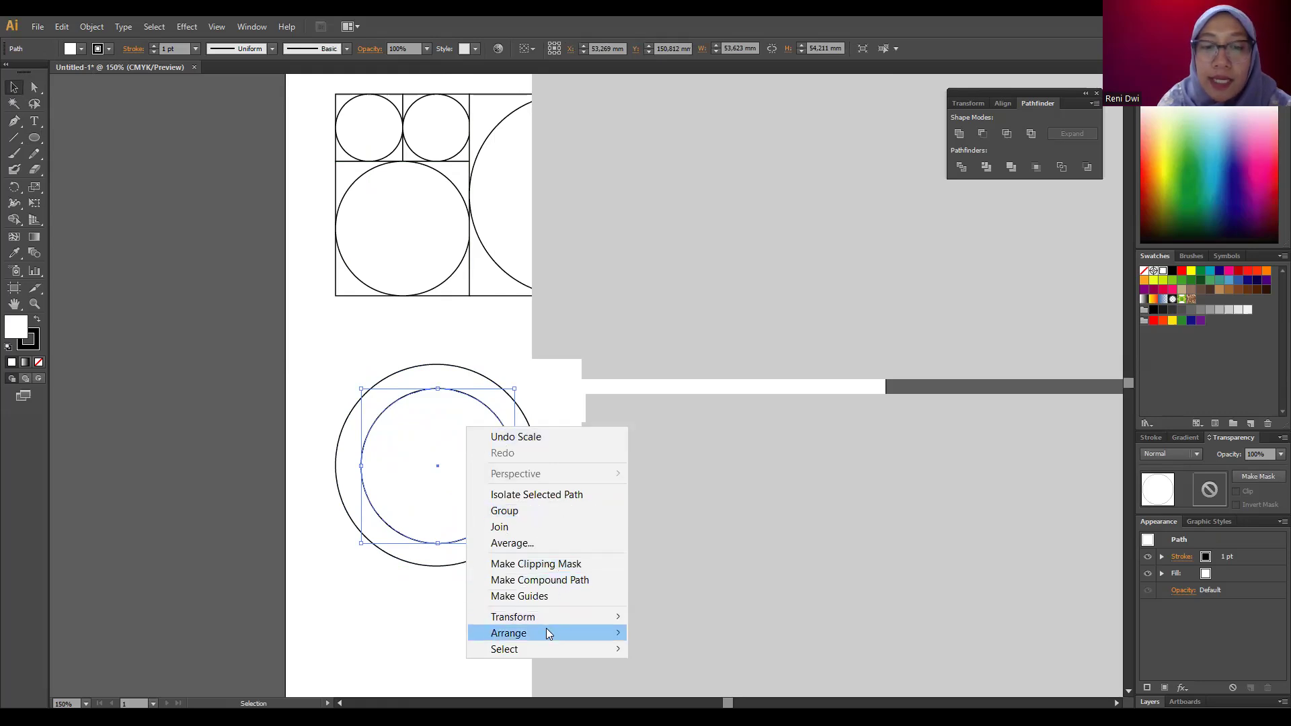
mouse_move(546, 629)
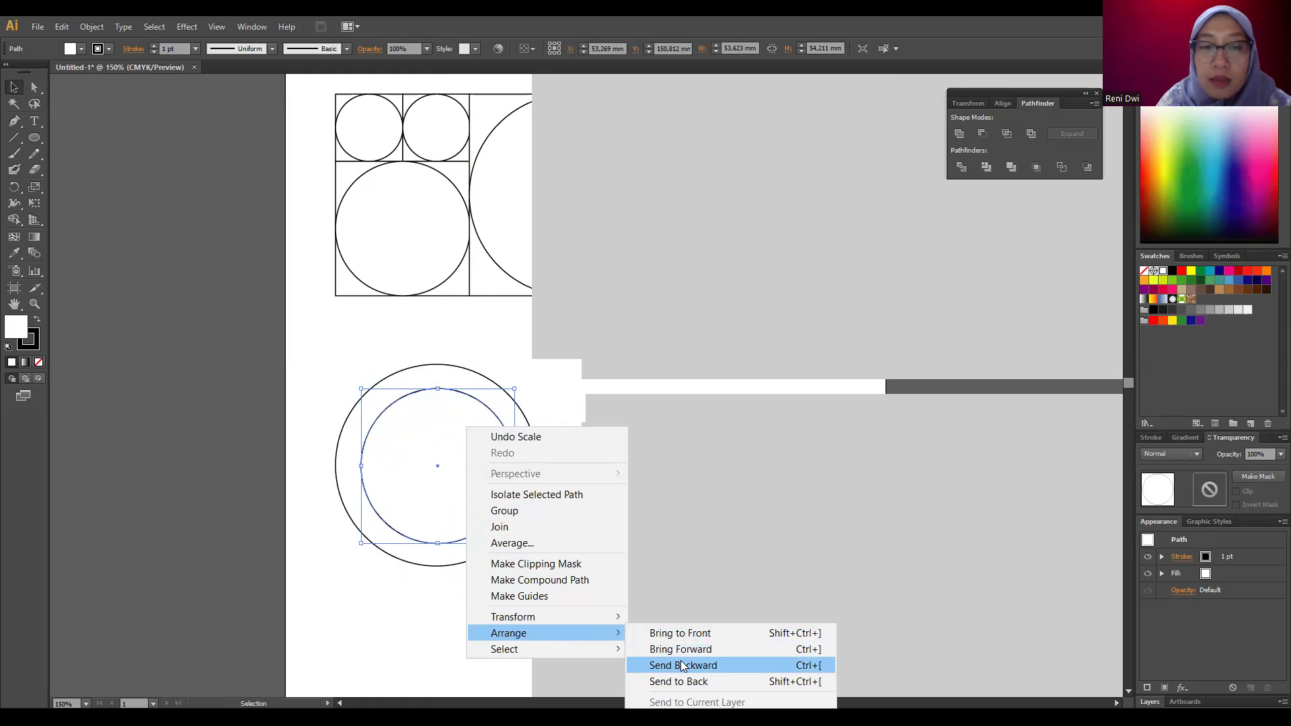
left_click(683, 666)
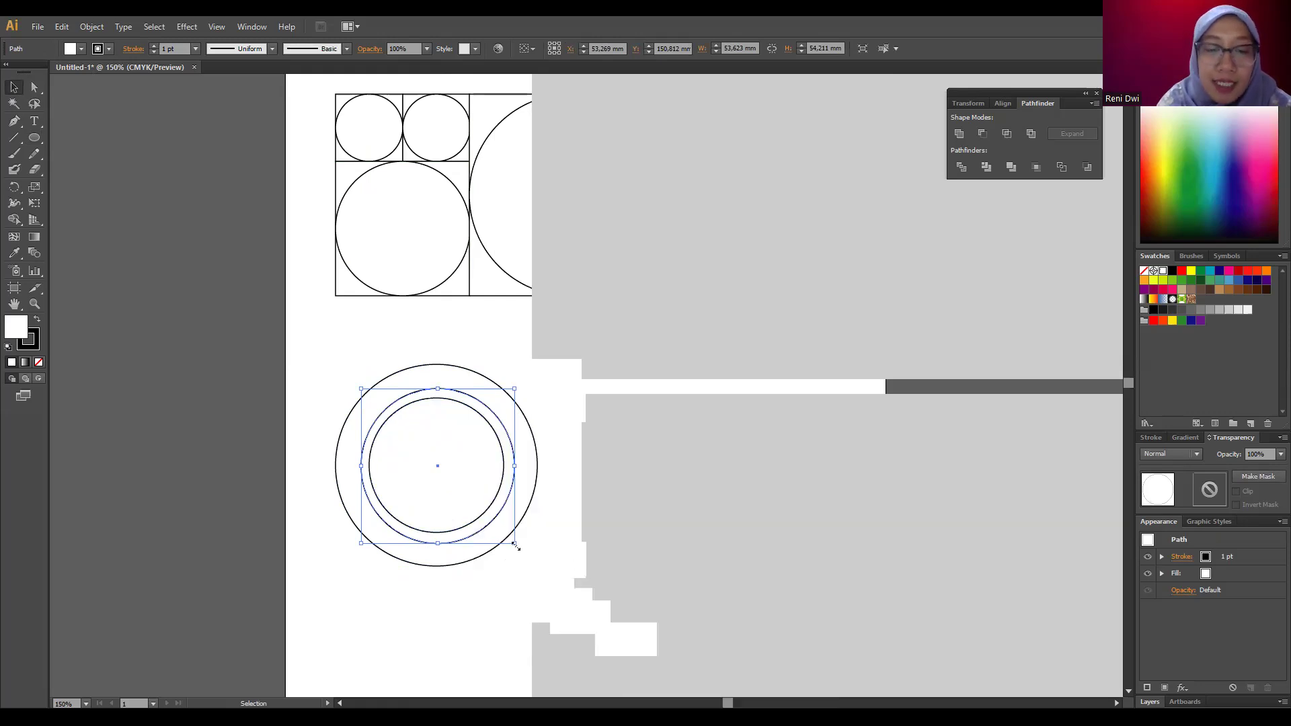
- Shrink the middle ellipse evenly around the inner circle to about 49.9 × 49.4 mm
left_click_drag(513, 543, 511, 541)
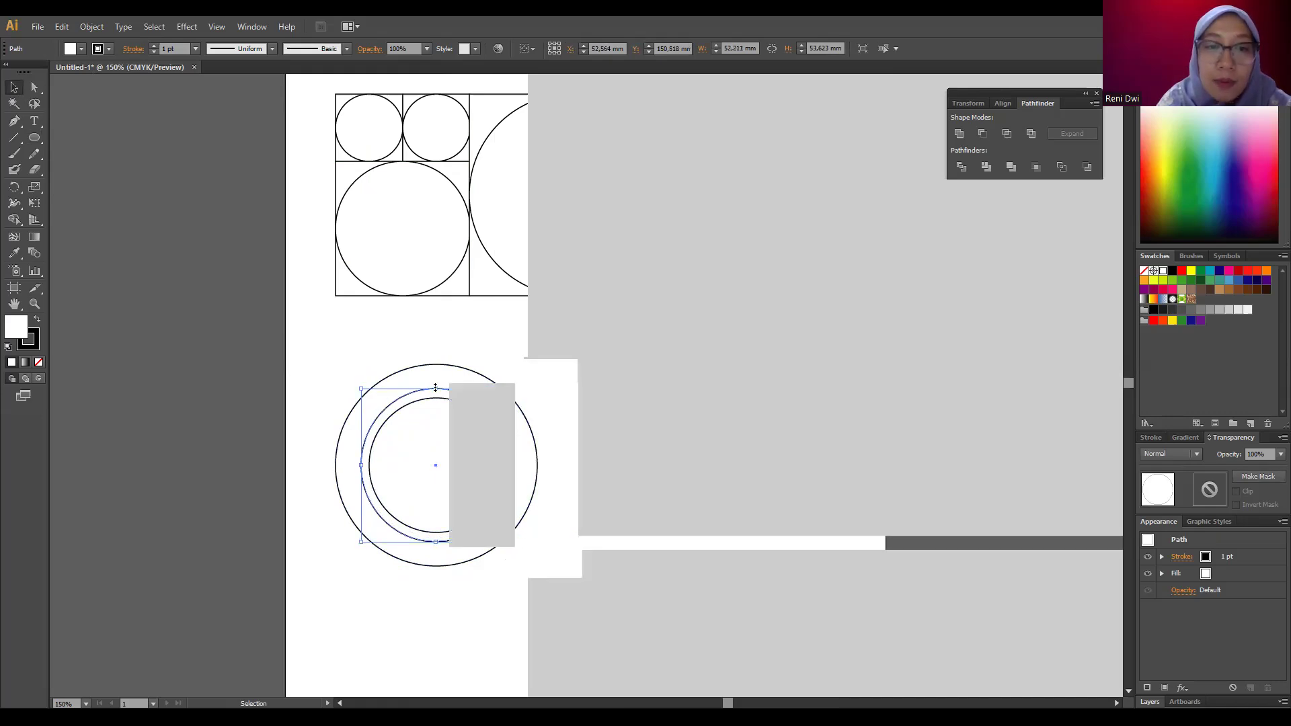
left_click_drag(435, 388, 437, 392)
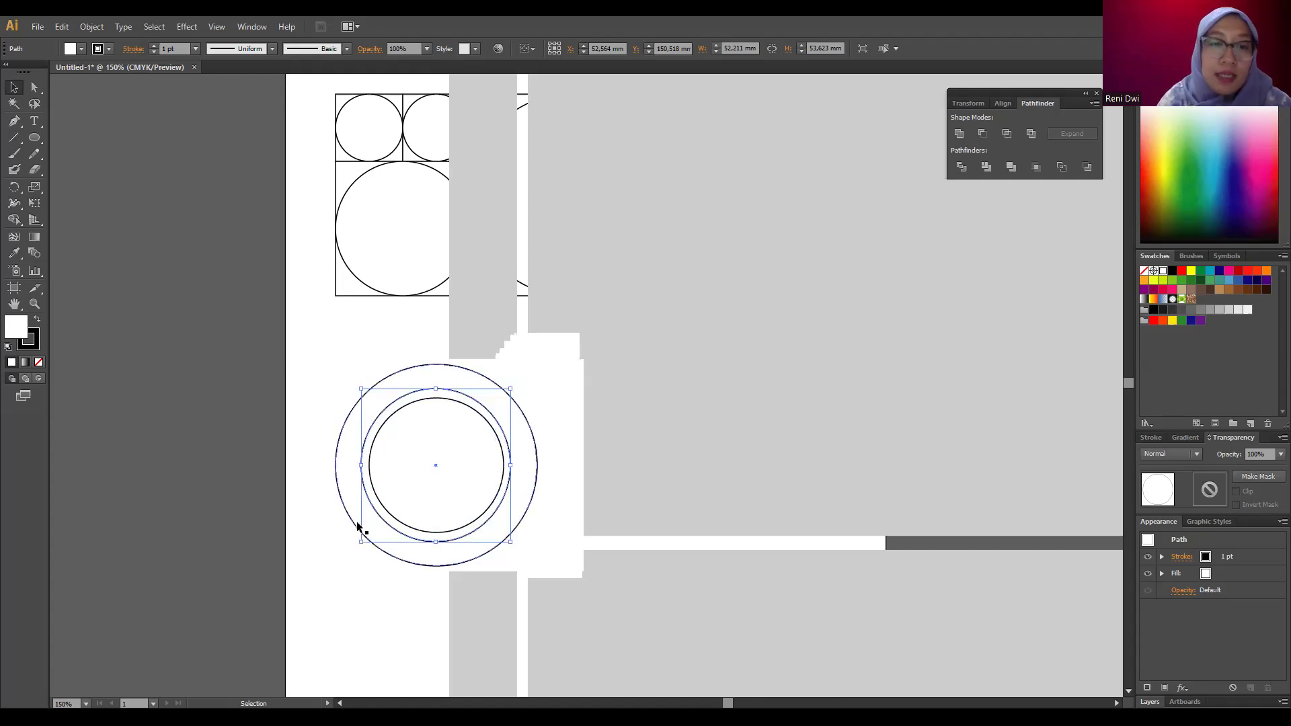
left_click(361, 543)
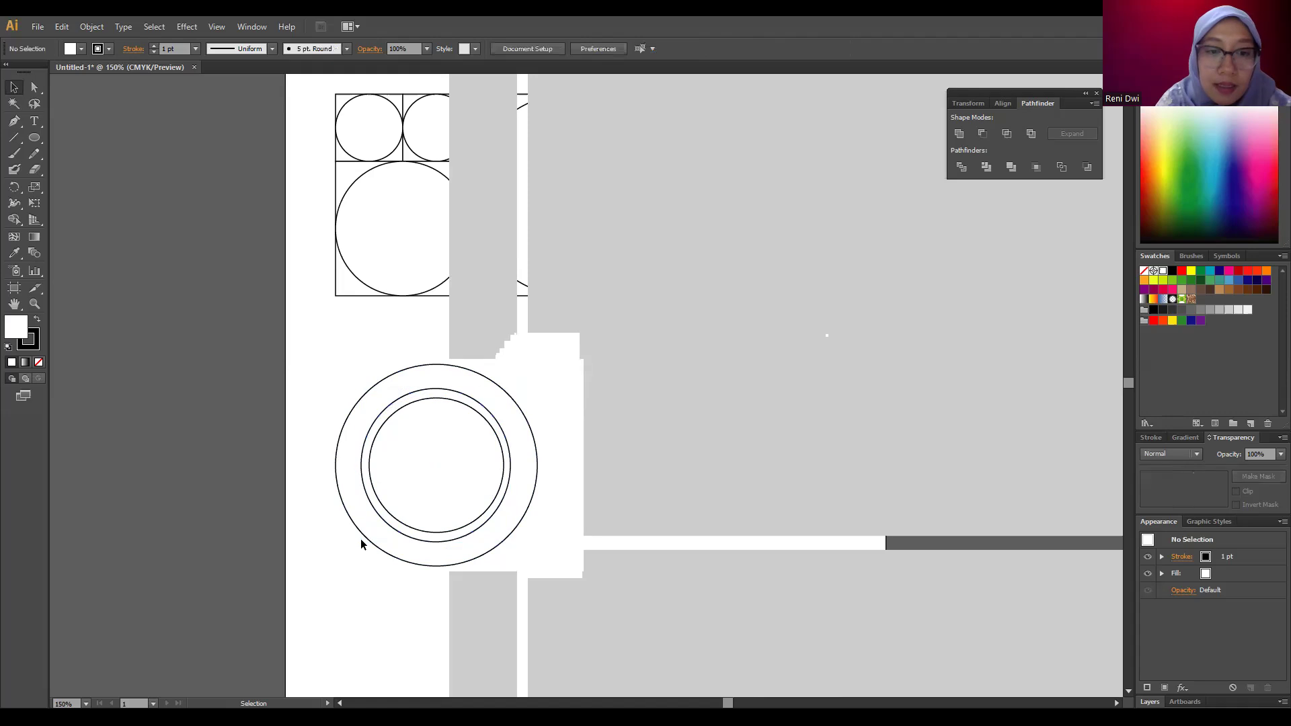
left_click(369, 496)
left_click_drag(361, 542, 367, 539)
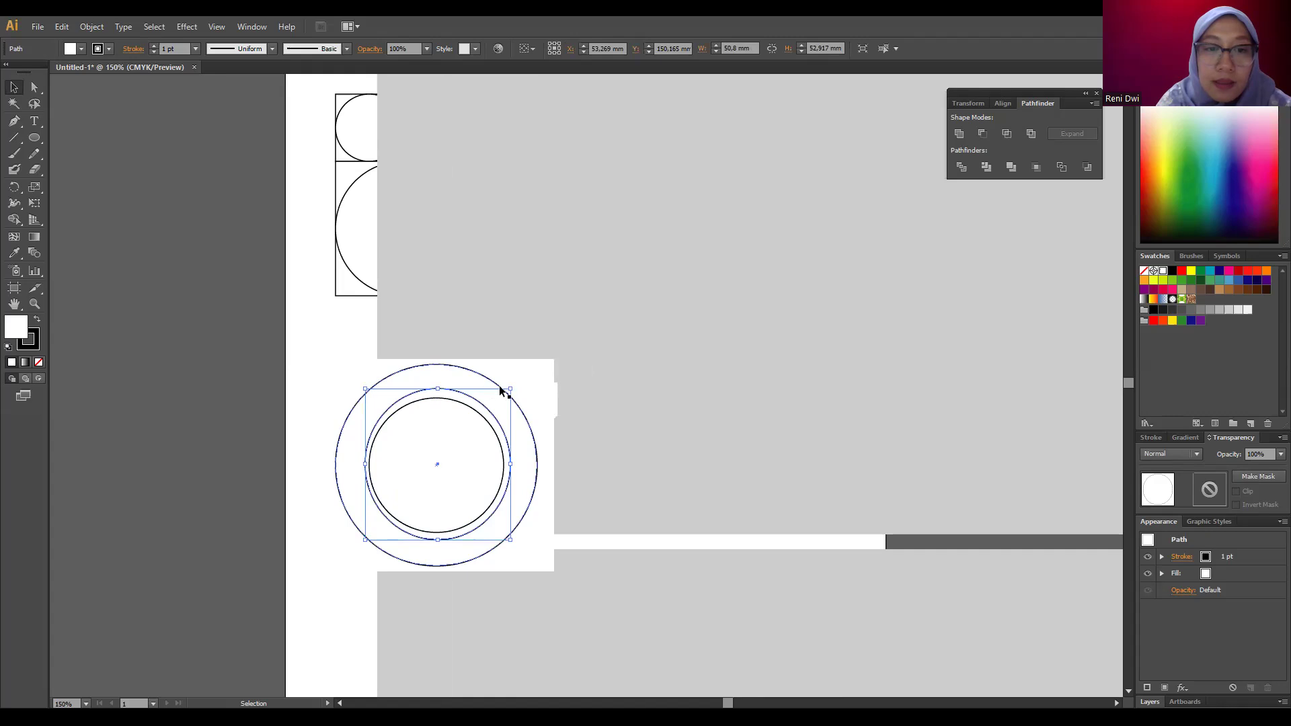
left_click_drag(505, 394, 508, 394)
left_click_drag(437, 539, 442, 536)
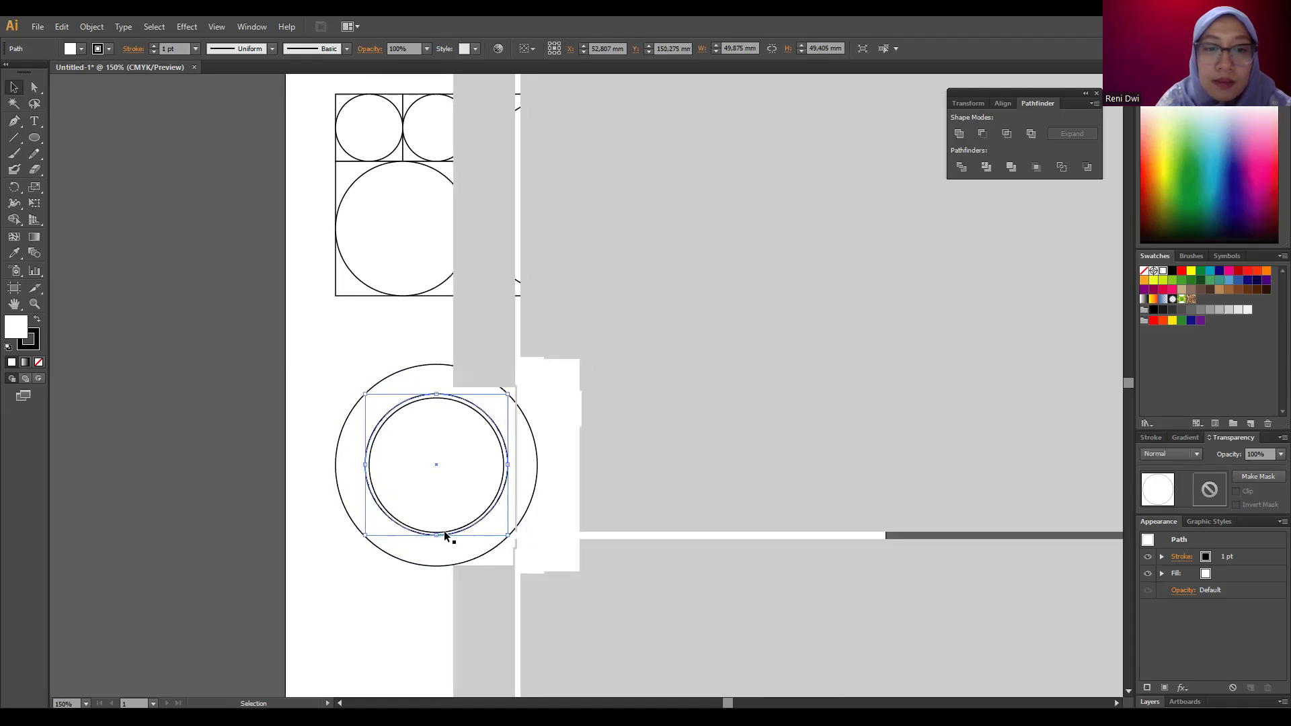
left_click(589, 371)
left_click_drag(313, 116, 754, 445)
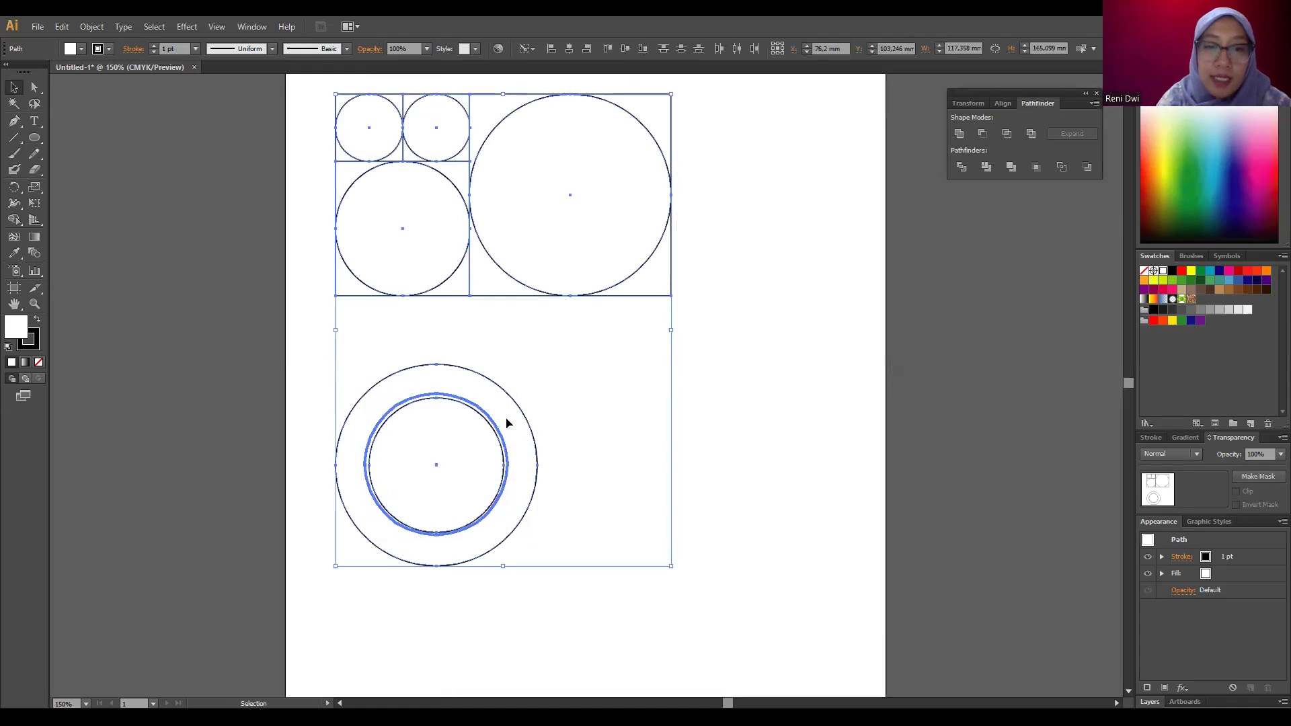
left_click(623, 417)
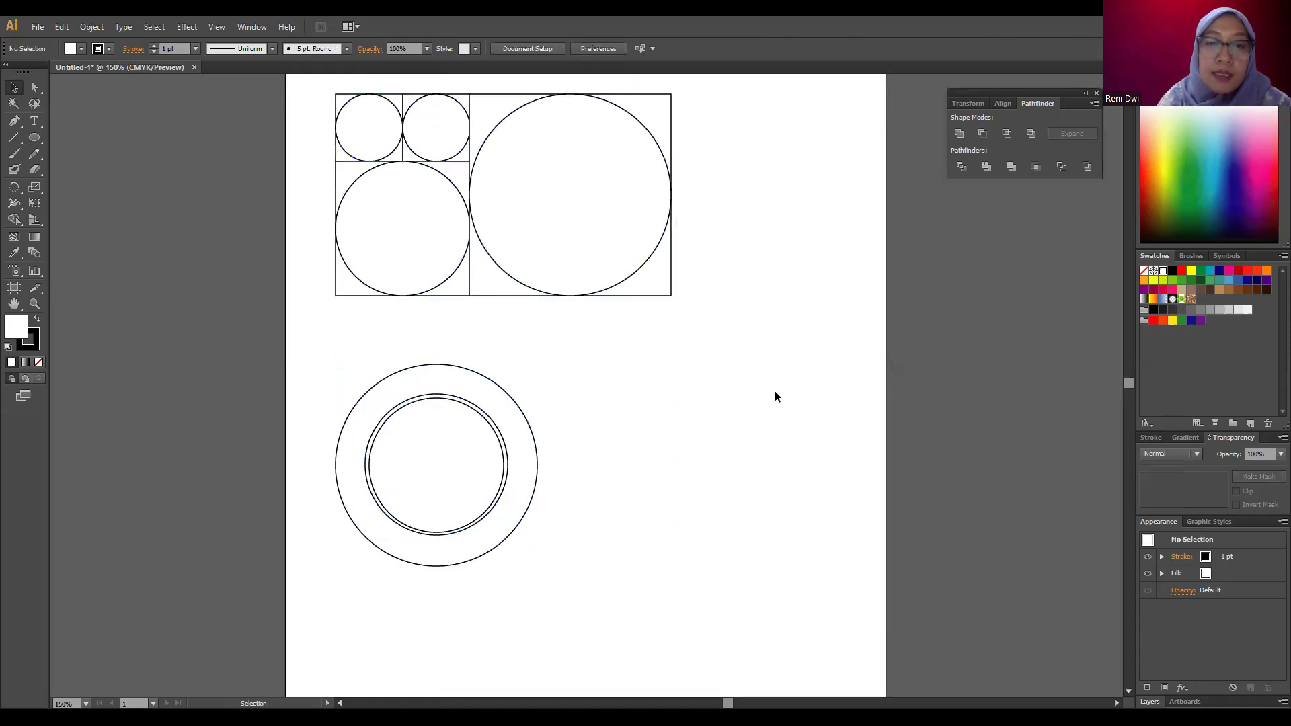
- Add the path text "Prodi Pendidikan Matematika UMM" along the middle ellipse, starting at its top
left_click(455, 399)
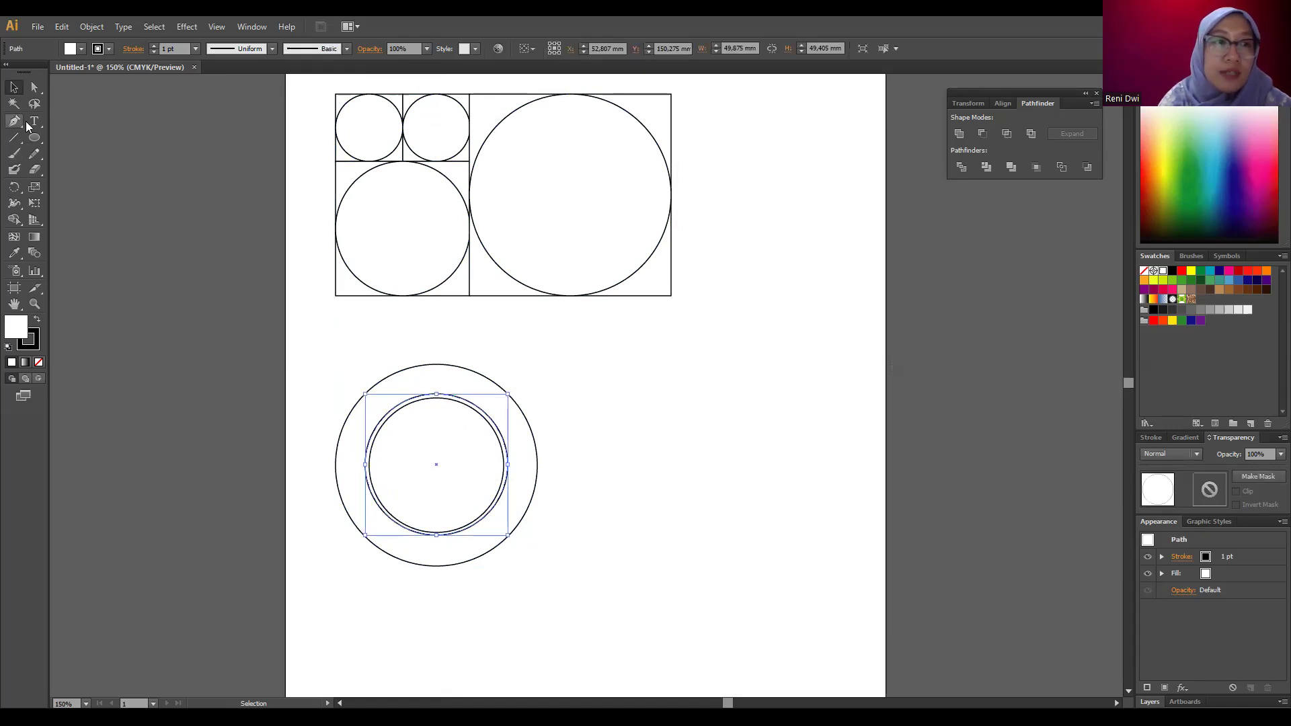
left_click(36, 124)
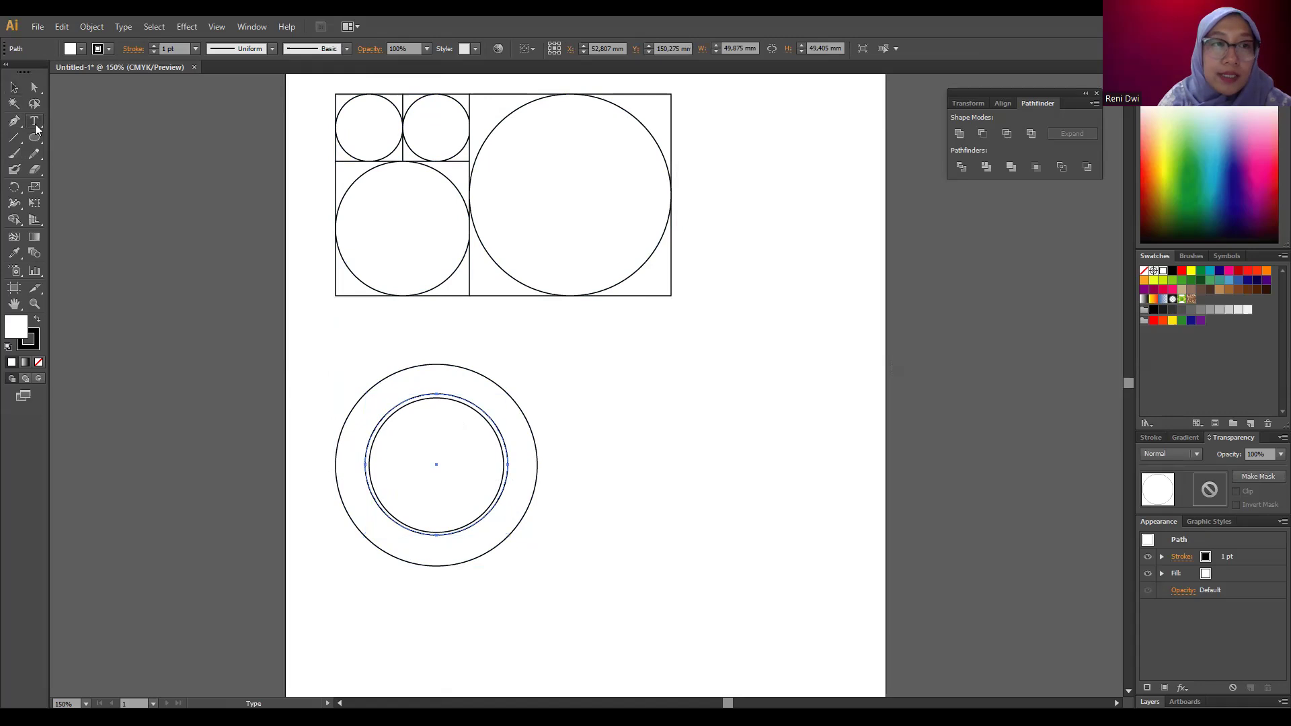
left_click(35, 124)
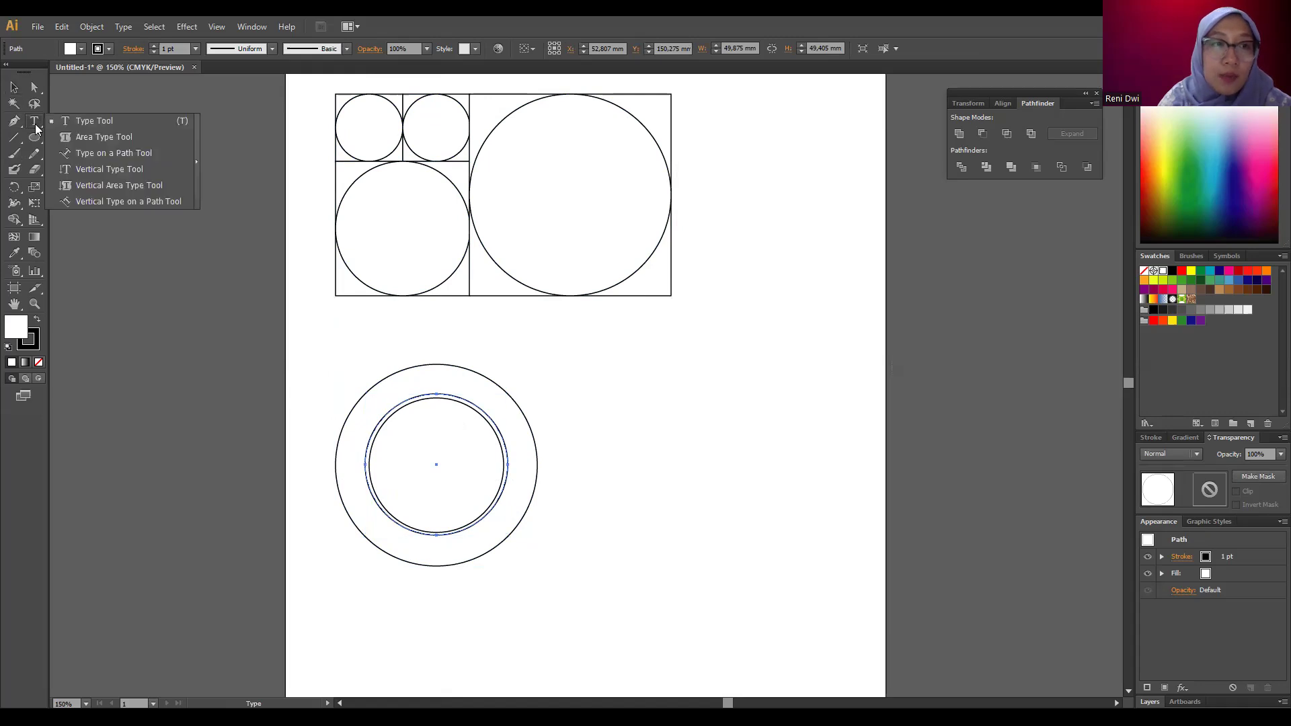
left_click(103, 153)
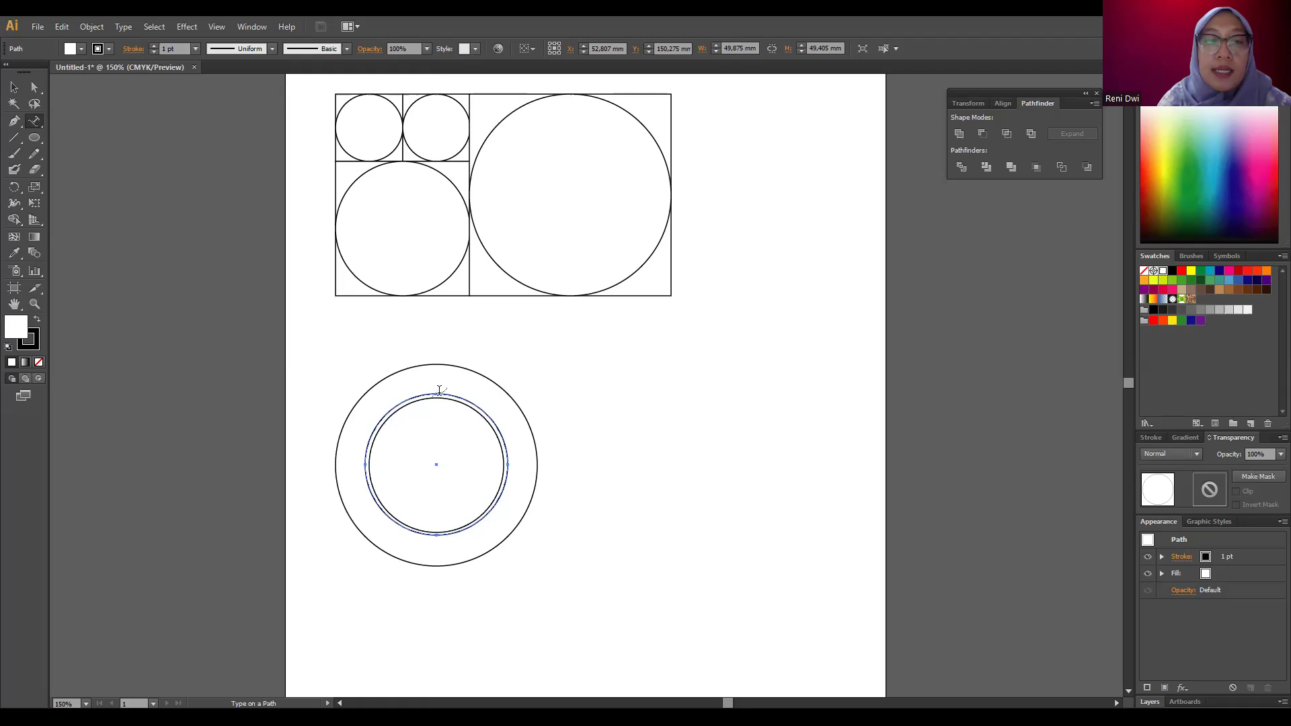
left_click(436, 388)
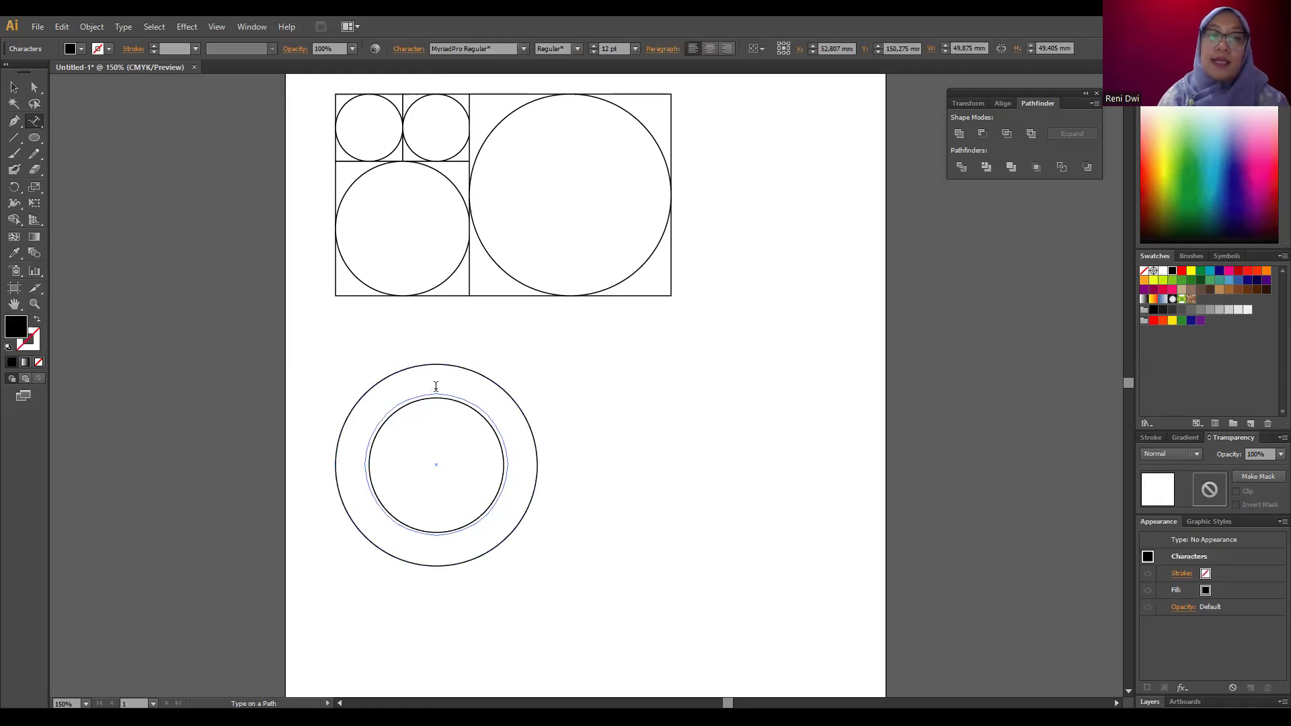
type("Prodi Pendidikan Matem")
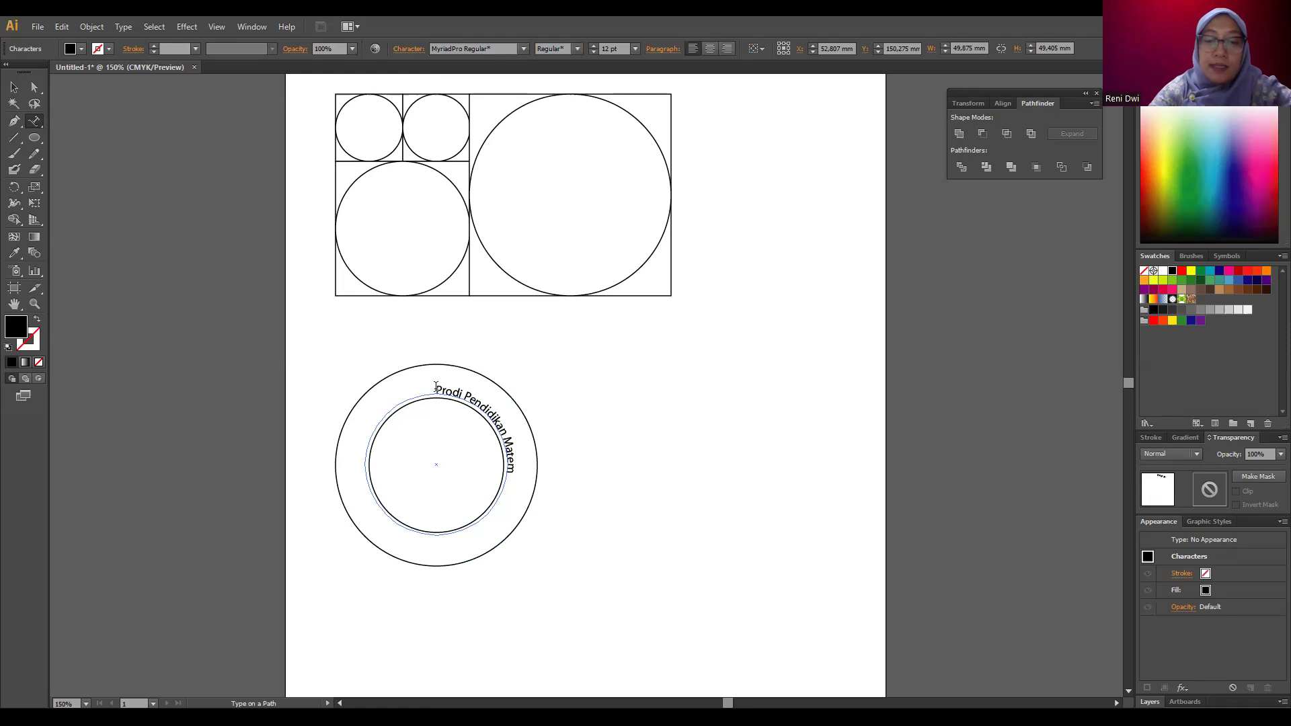
type("atika UMM")
key("Escape")
- Set the font size of the entire circular text to 32 pt so it fills the ring
triple_click(436, 391)
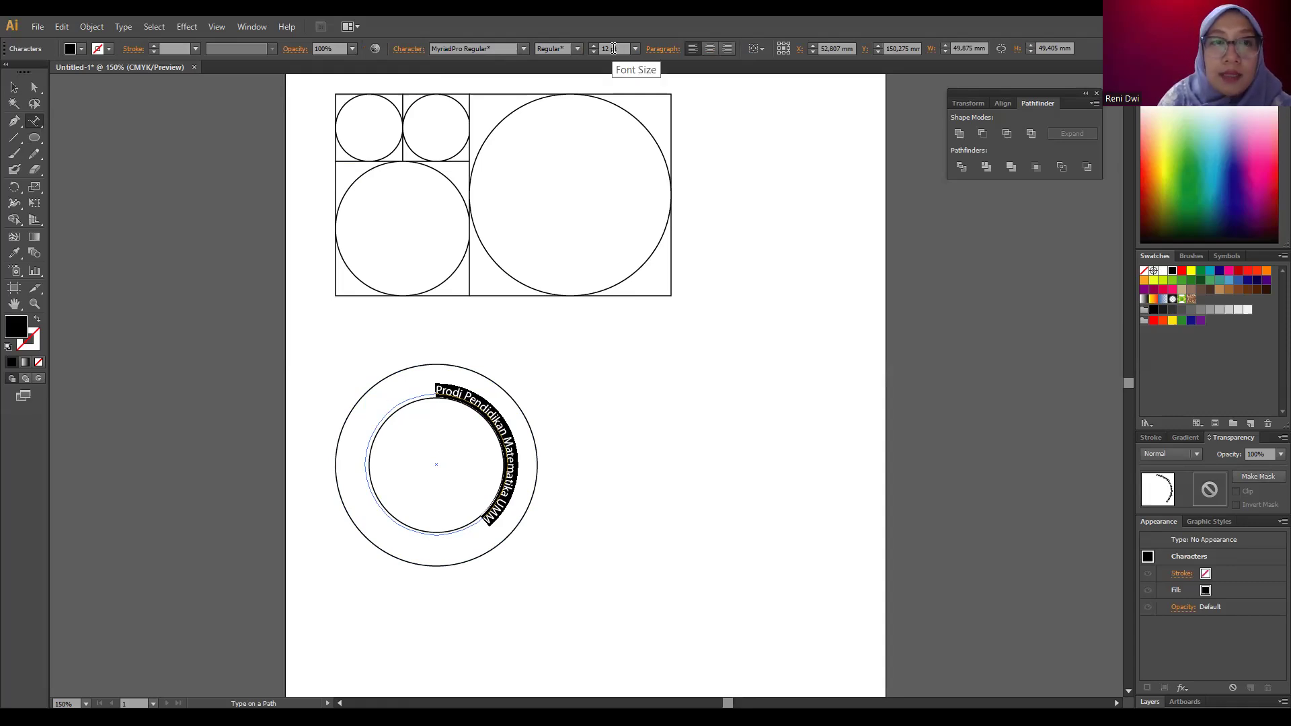
scroll(614, 48, "up", 6)
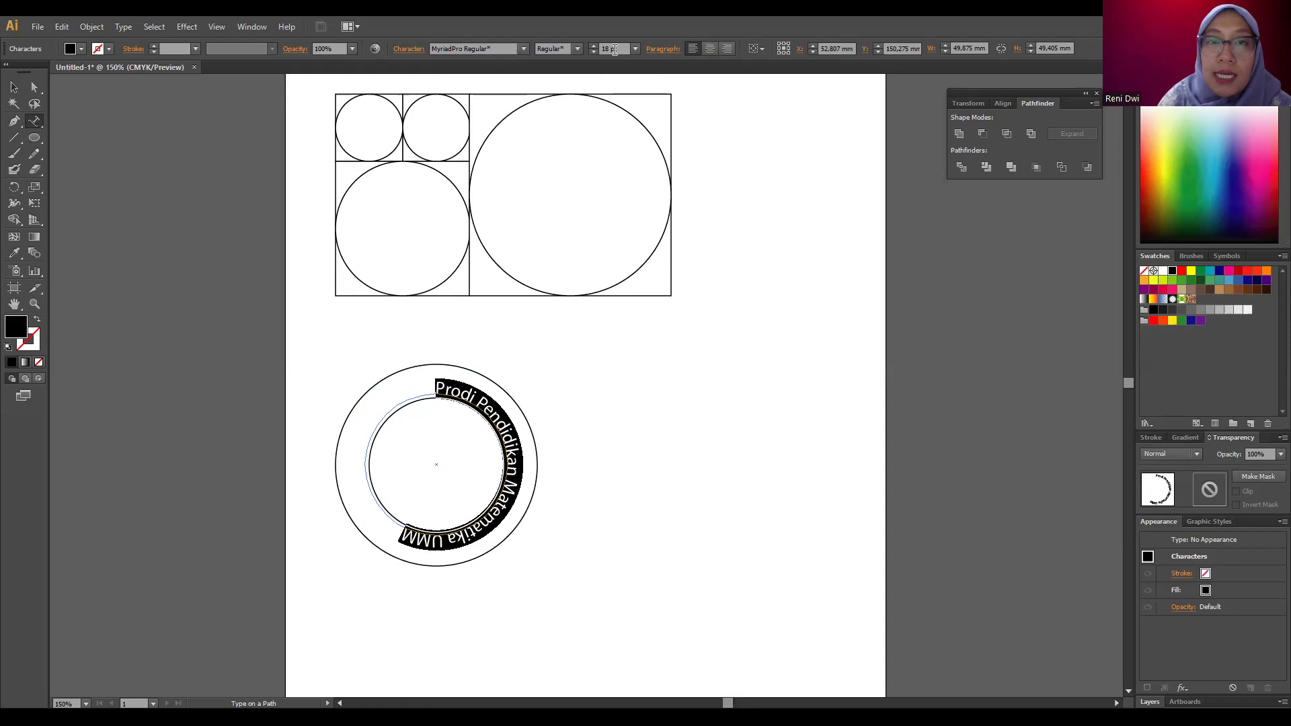
key("Up")
key("Up")
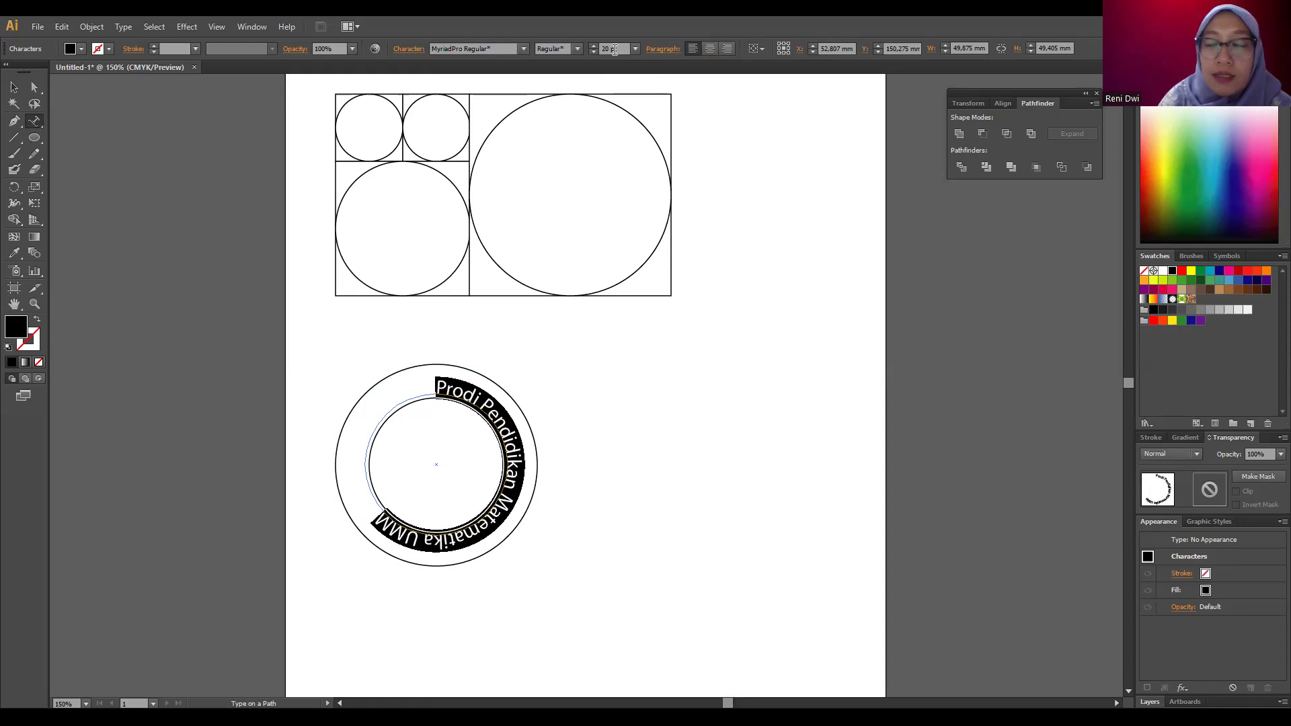
key("Up")
key("Up")
key("Up")
key("Up")
key("Up")
key("Up")
key("Up")
key("Up")
key("Up")
key("Up")
key("Up")
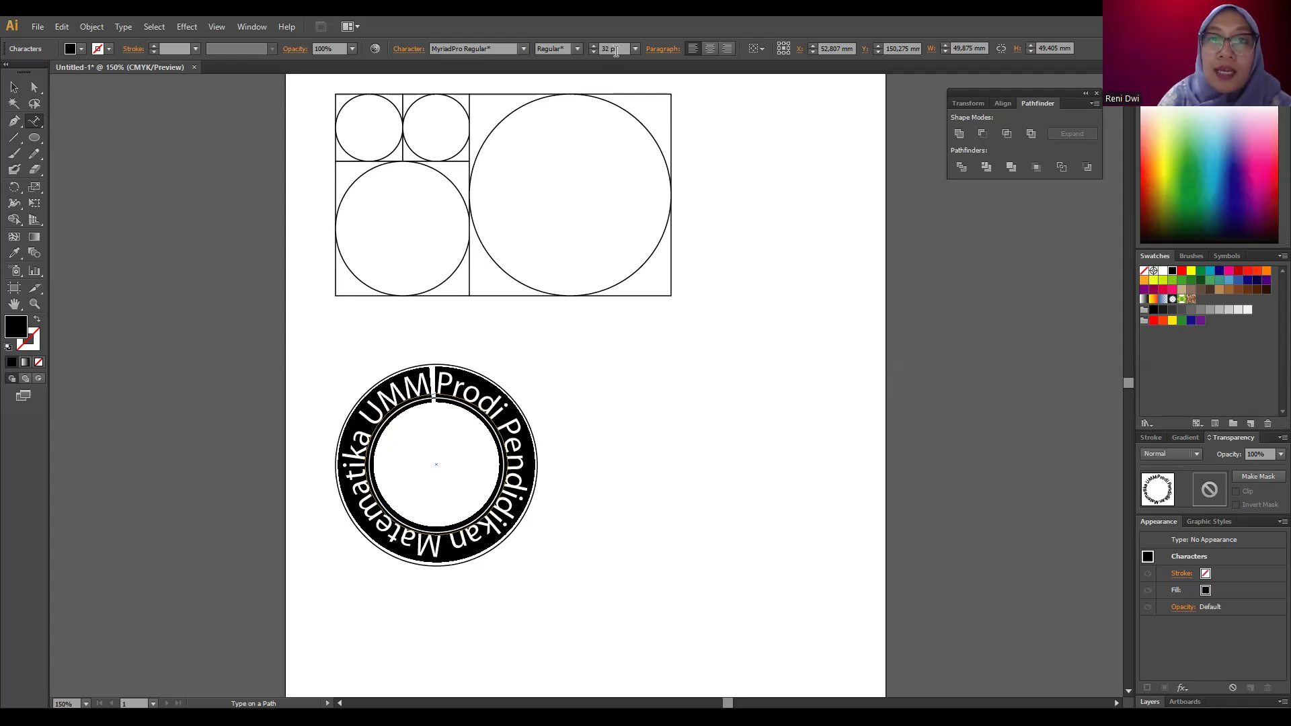
- Fill the circular text with the red swatch
left_click(69, 52)
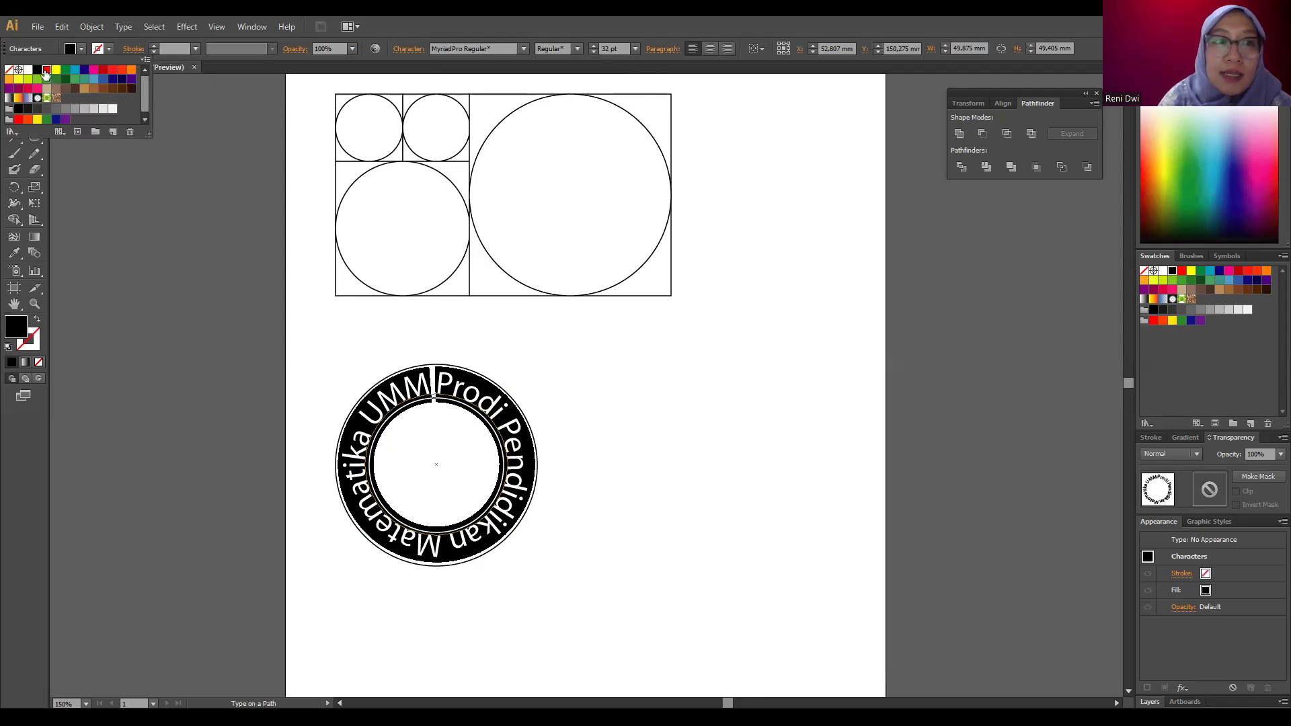
left_click(46, 69)
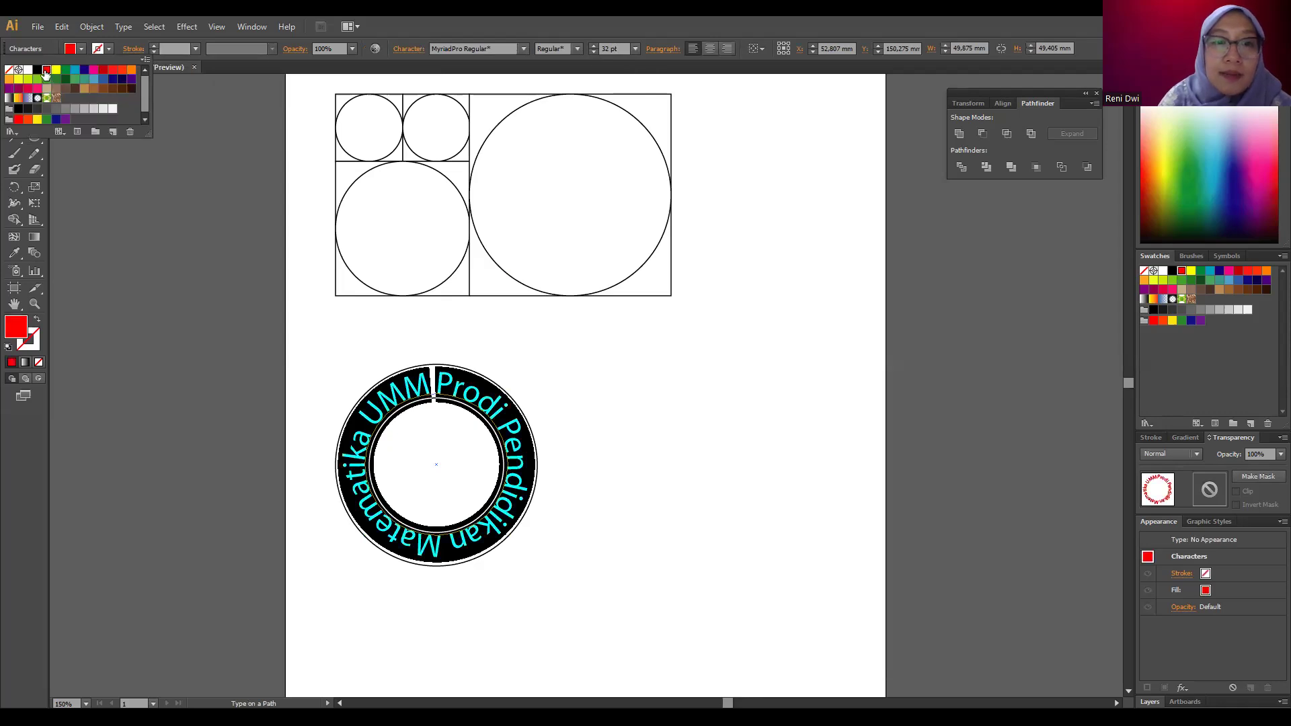
left_click(713, 53)
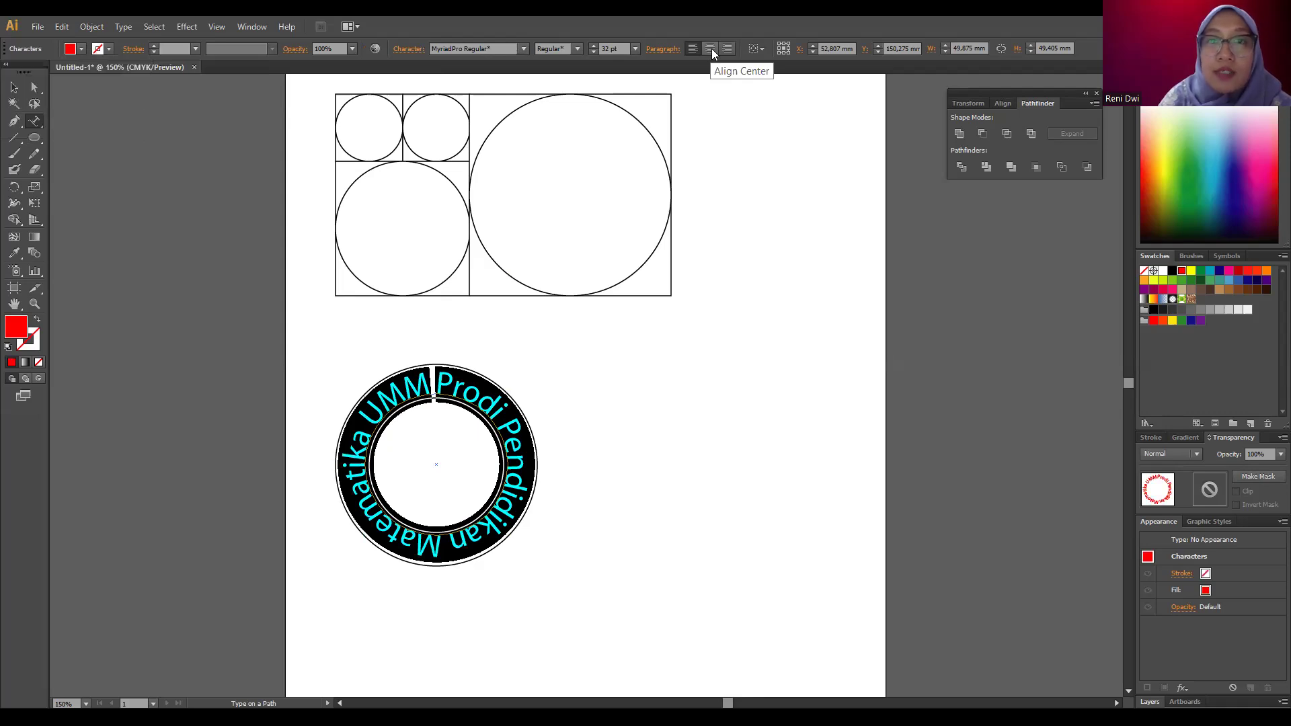
- Change the circular text's font to Mongolian Baiti and deselect it
scroll(499, 49, "up", 1)
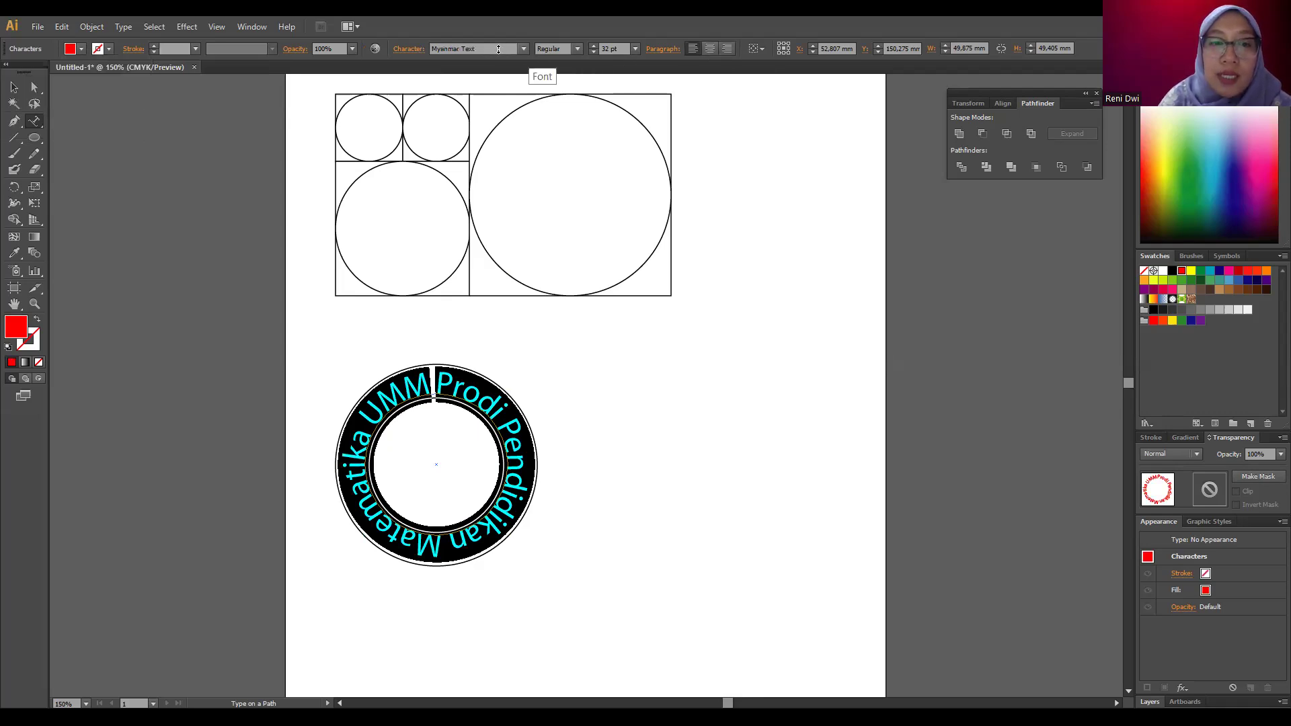
scroll(498, 49, "down", 1)
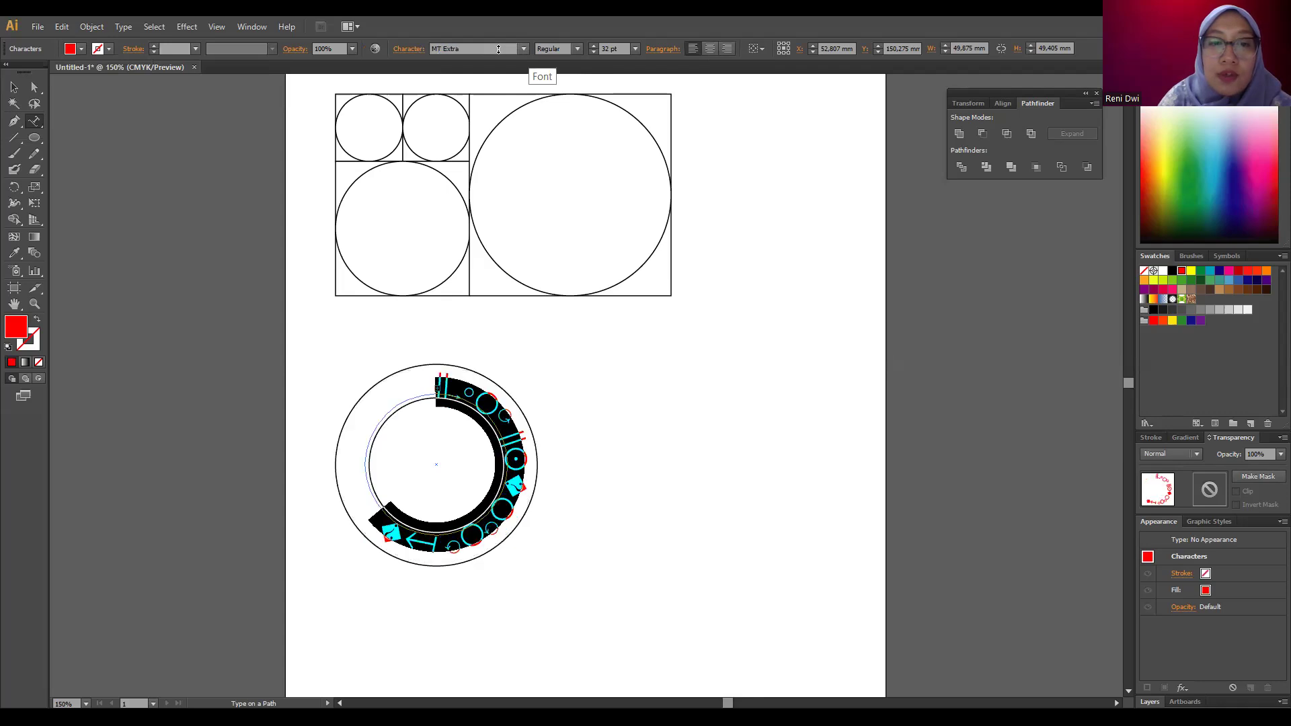
scroll(498, 50, "up", 1)
scroll(499, 50, "up", 2)
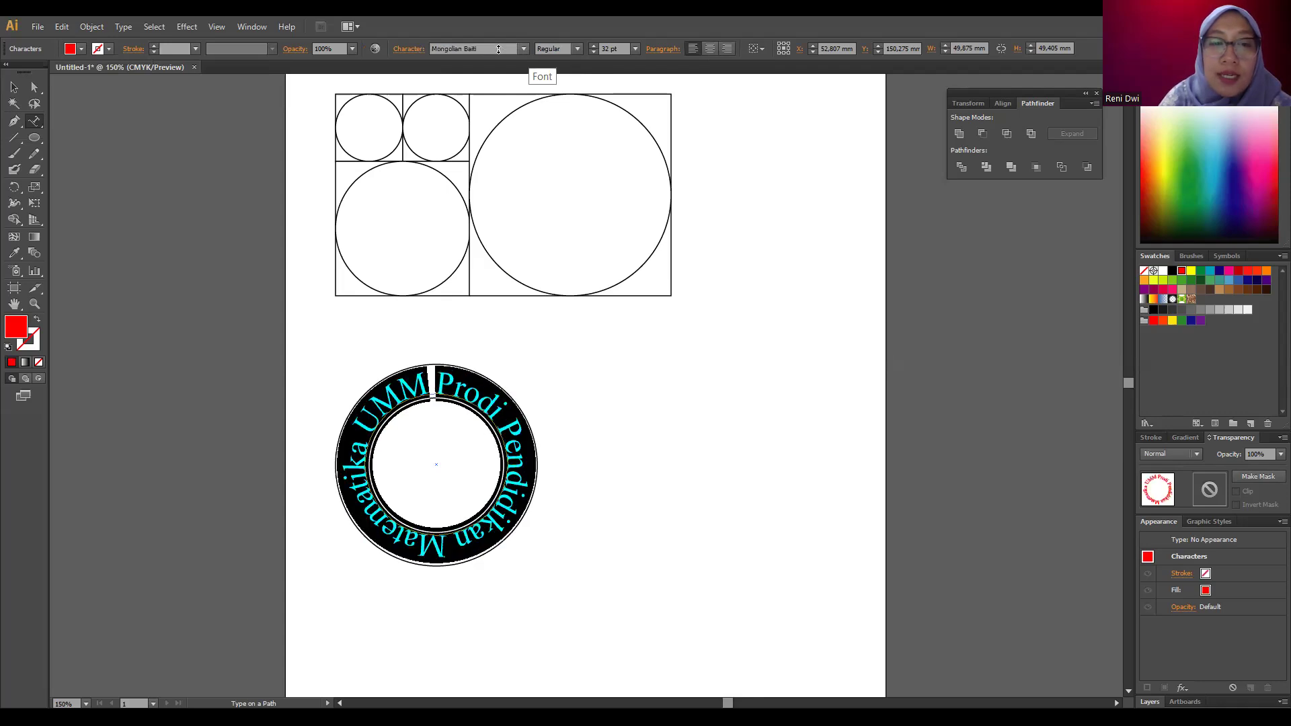
left_click(14, 87)
left_click(595, 428)
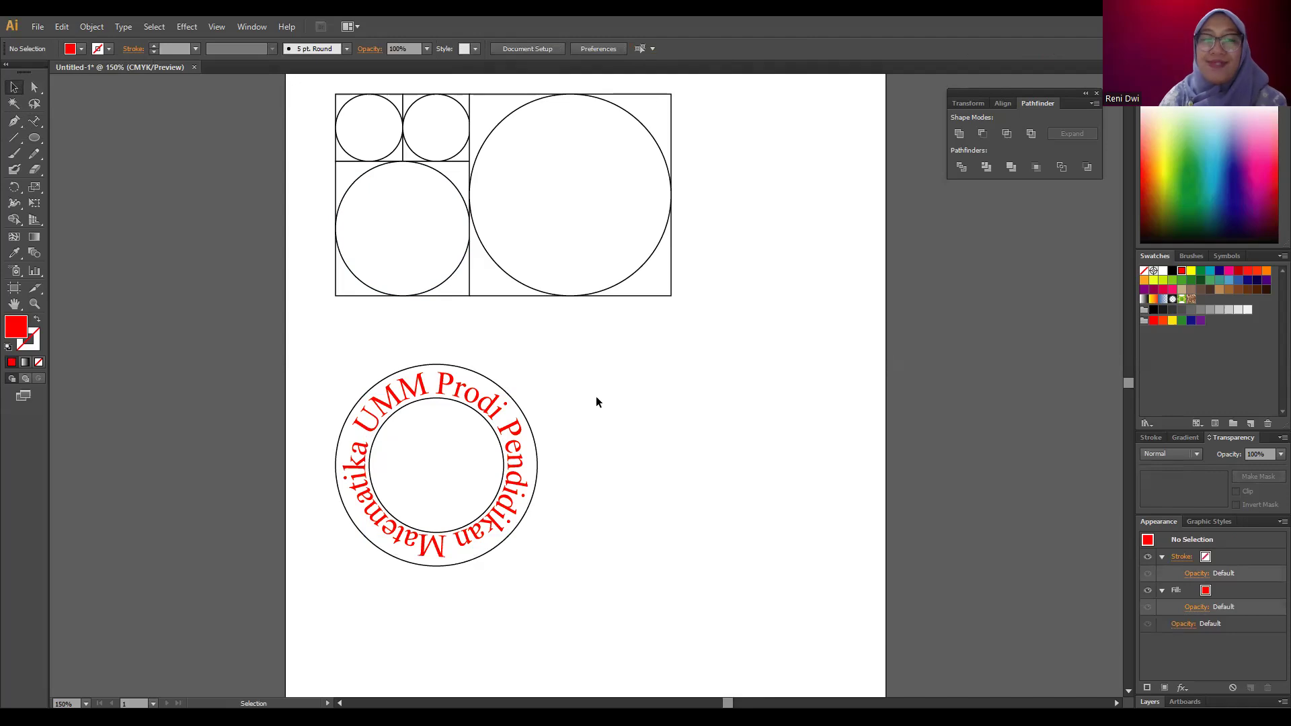
- Copy the 70.6 mm circle from the grid and place the copy beside the text ring at the same height
left_click(564, 116)
key("ctrl+c")
key("ctrl+v")
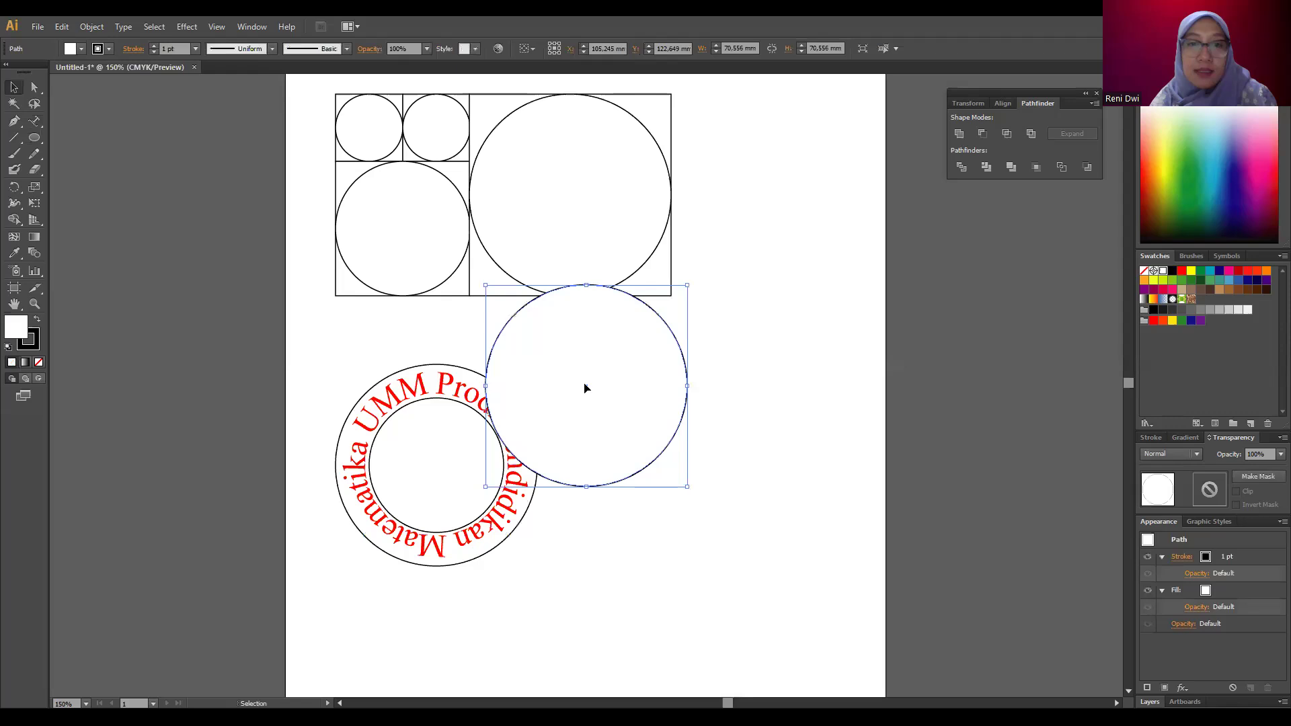
left_click_drag(587, 388, 692, 469)
left_click(570, 355)
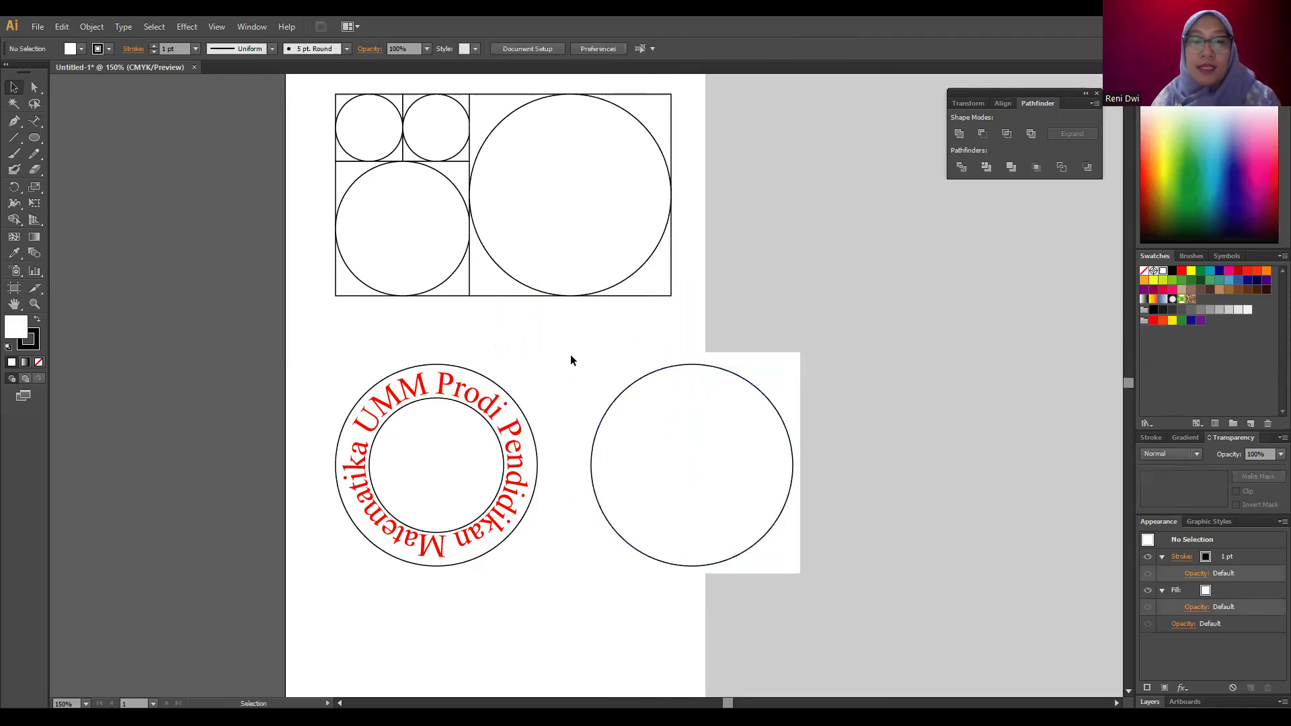
left_click_drag(402, 83, 964, 633)
left_click(796, 231)
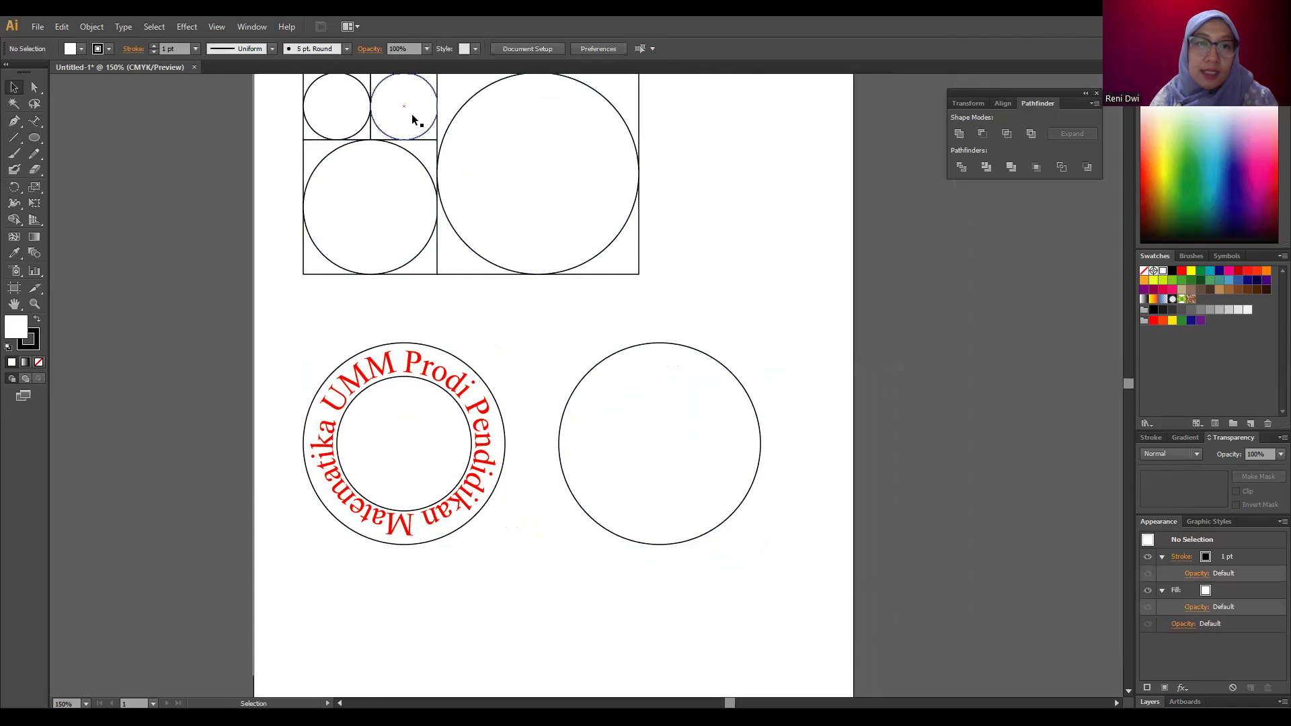
- Copy the 47 mm circle from the grid and centre the copy inside the new 70.6 mm circle
left_click(389, 193)
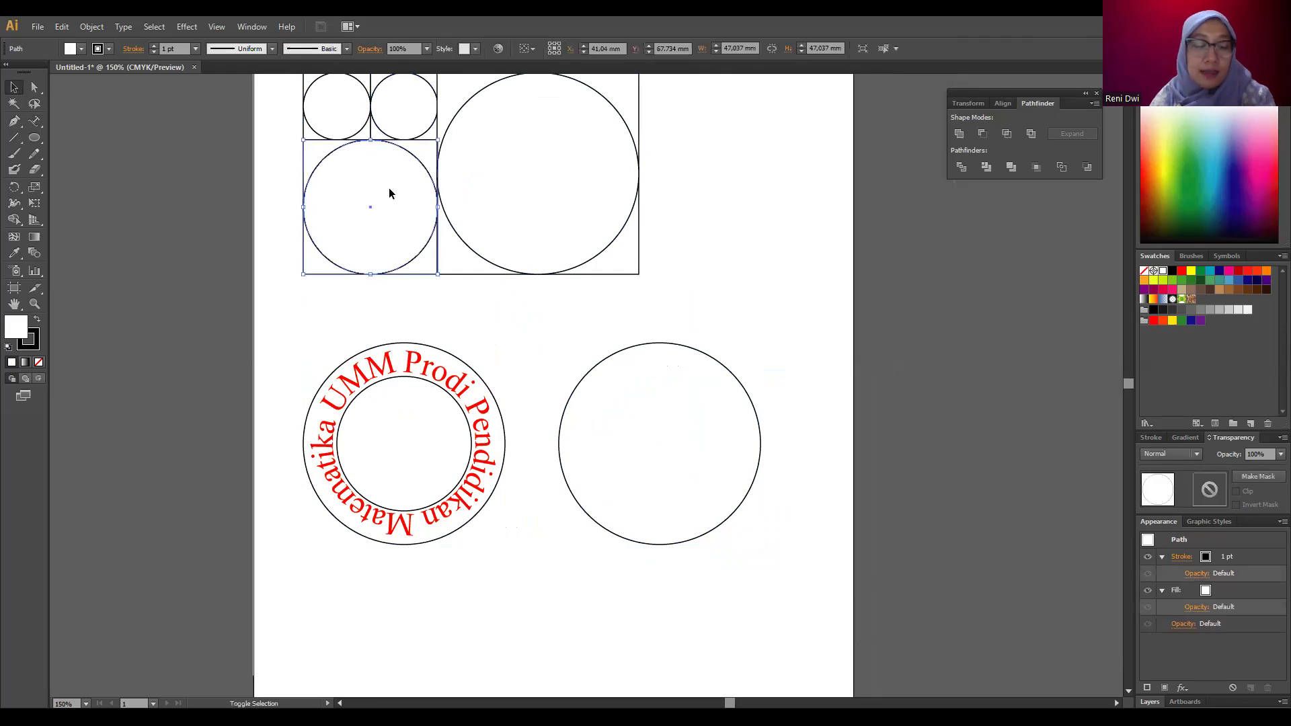
key("a")
key("ctrl+c")
key("ctrl+v")
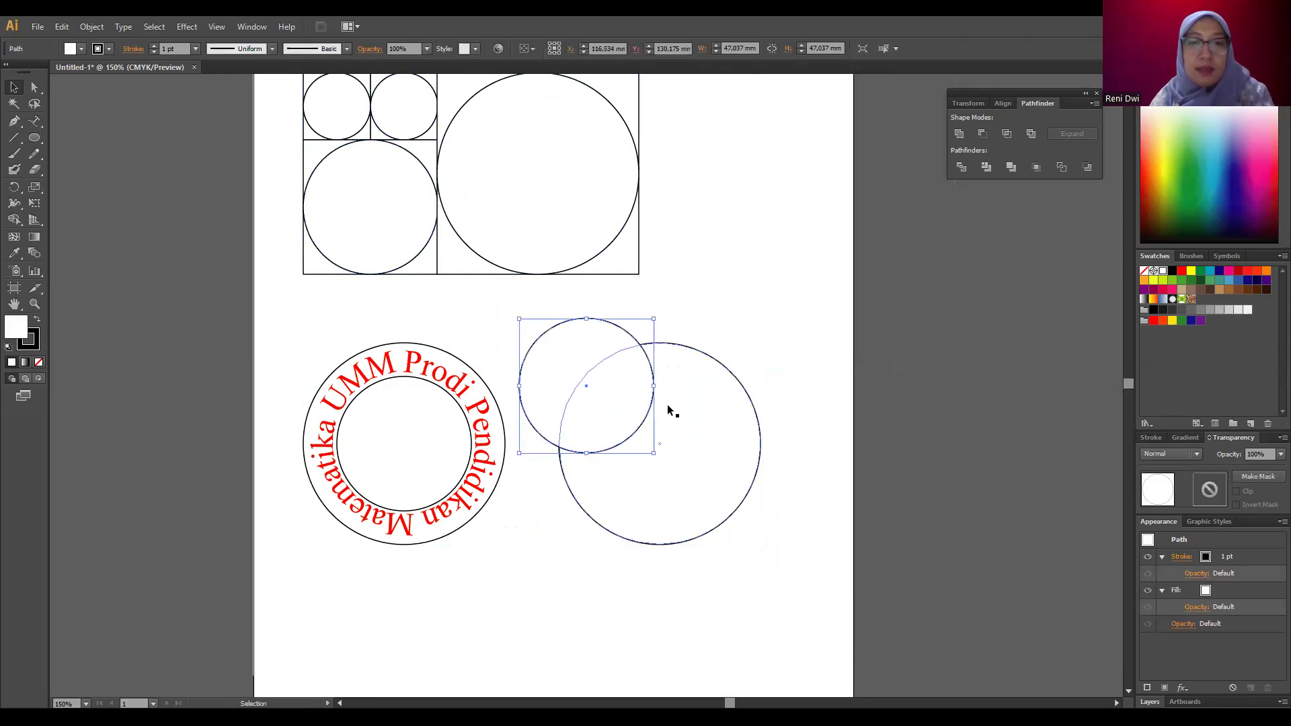
left_click_drag(588, 386, 661, 448)
left_click(553, 320)
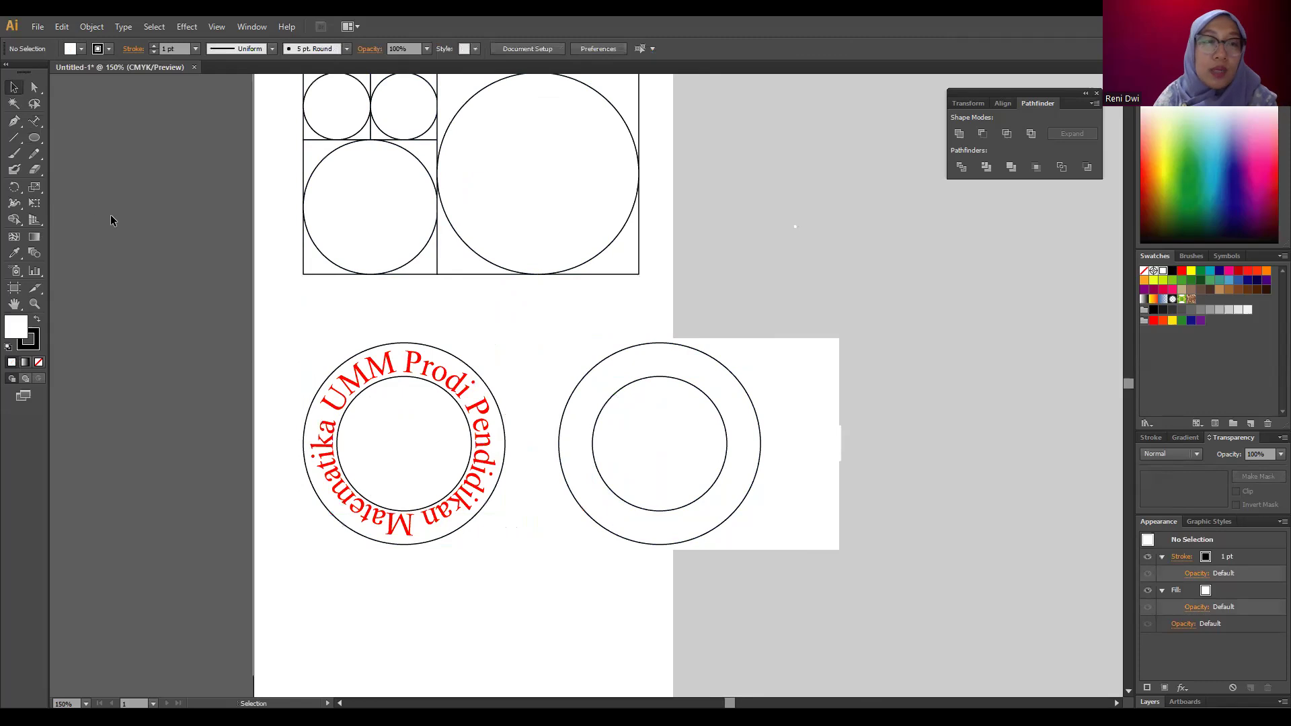
- Draw a horizontal rectangle about 43.7 by 17.5 mm across the middle of the new inner circle and deselect it
left_click(38, 123)
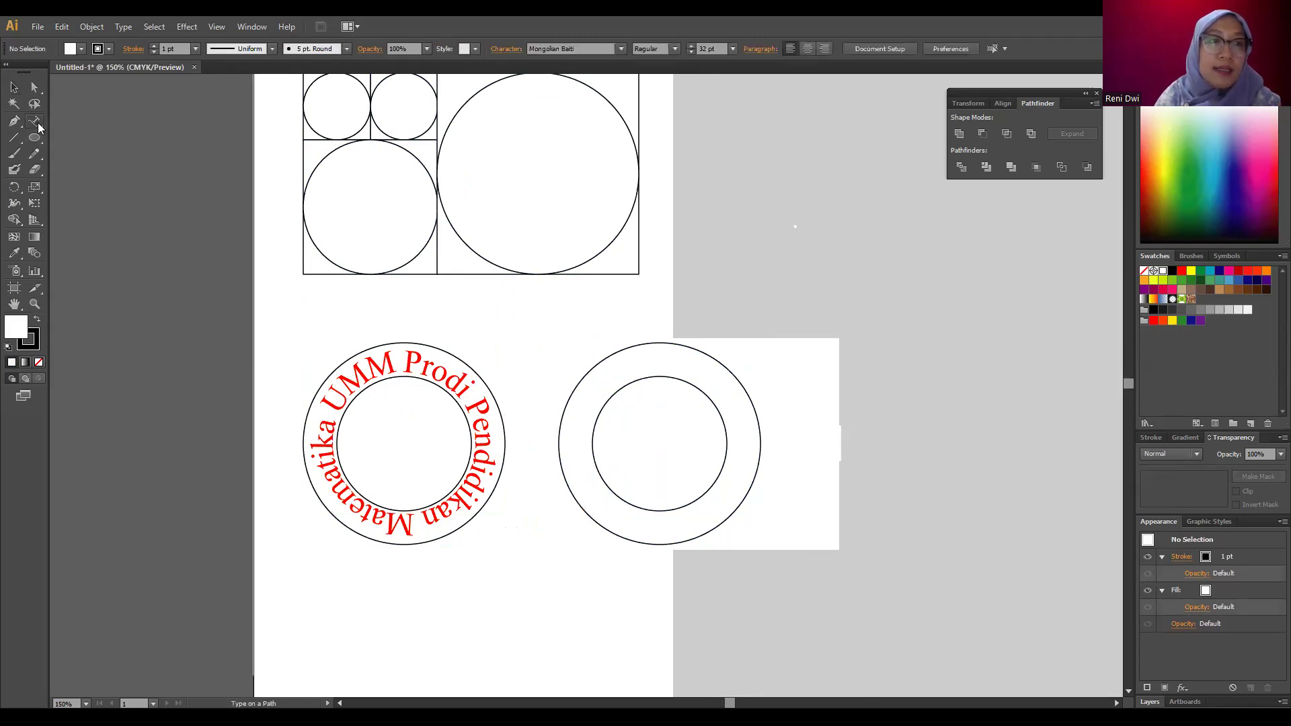
left_click_drag(36, 141, 74, 139)
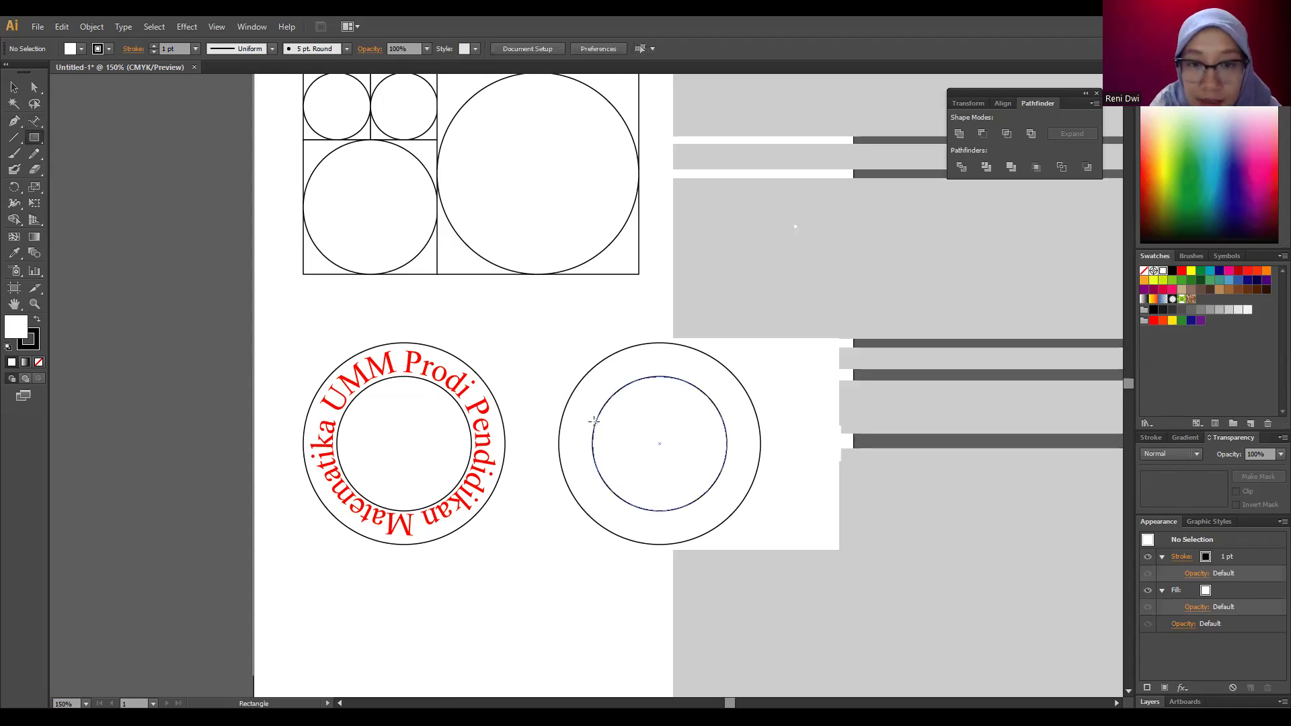
left_click_drag(598, 419, 722, 468)
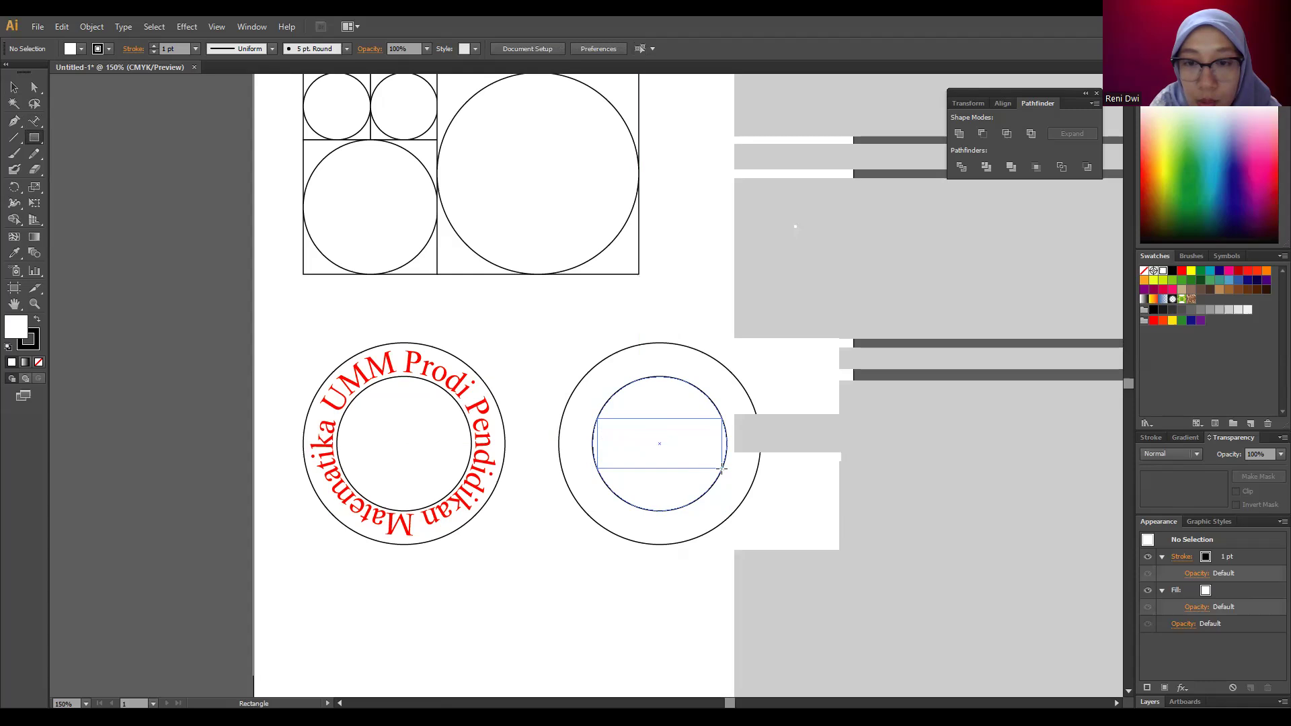
left_click_drag(721, 468, 721, 469)
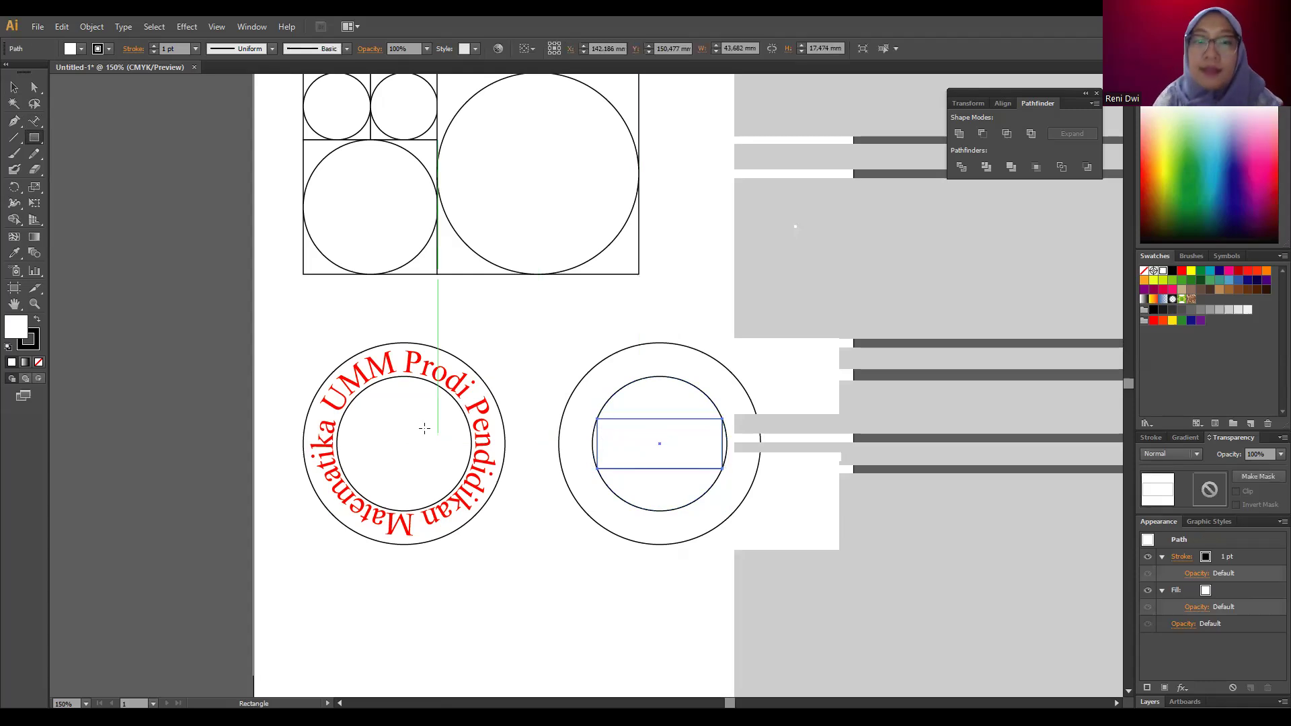
left_click(14, 86)
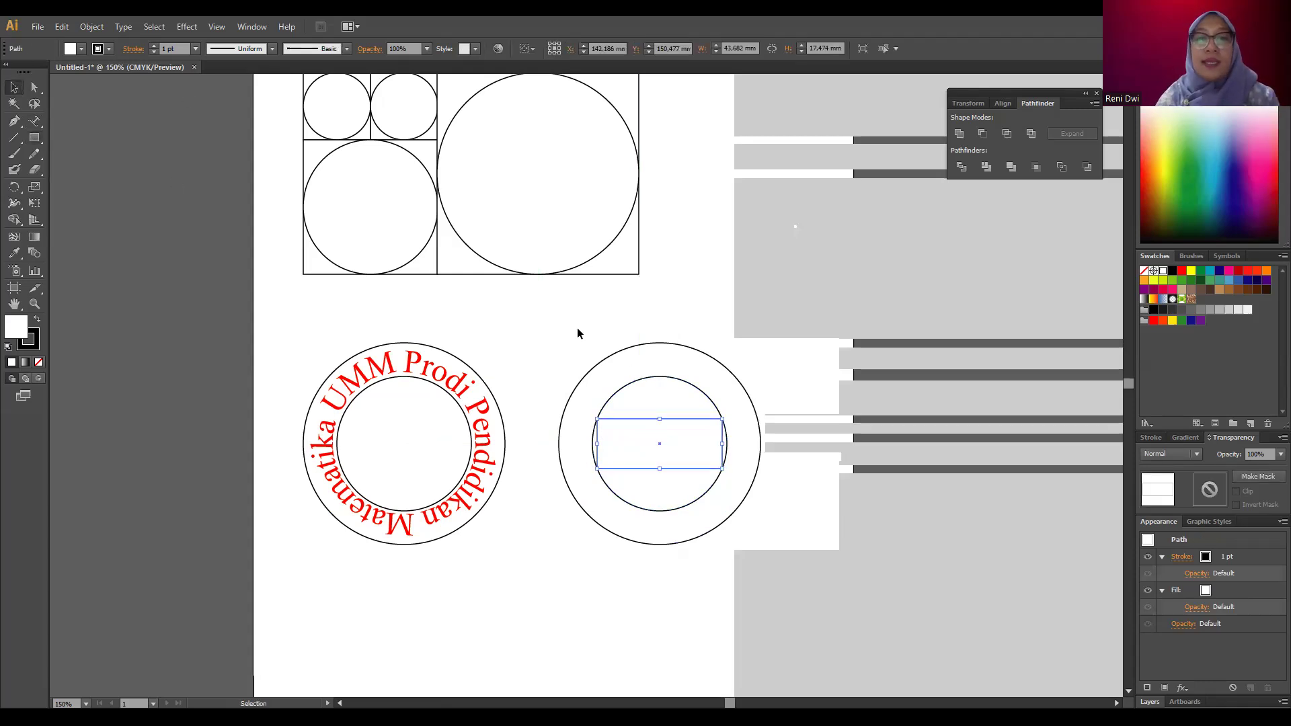
left_click(533, 332)
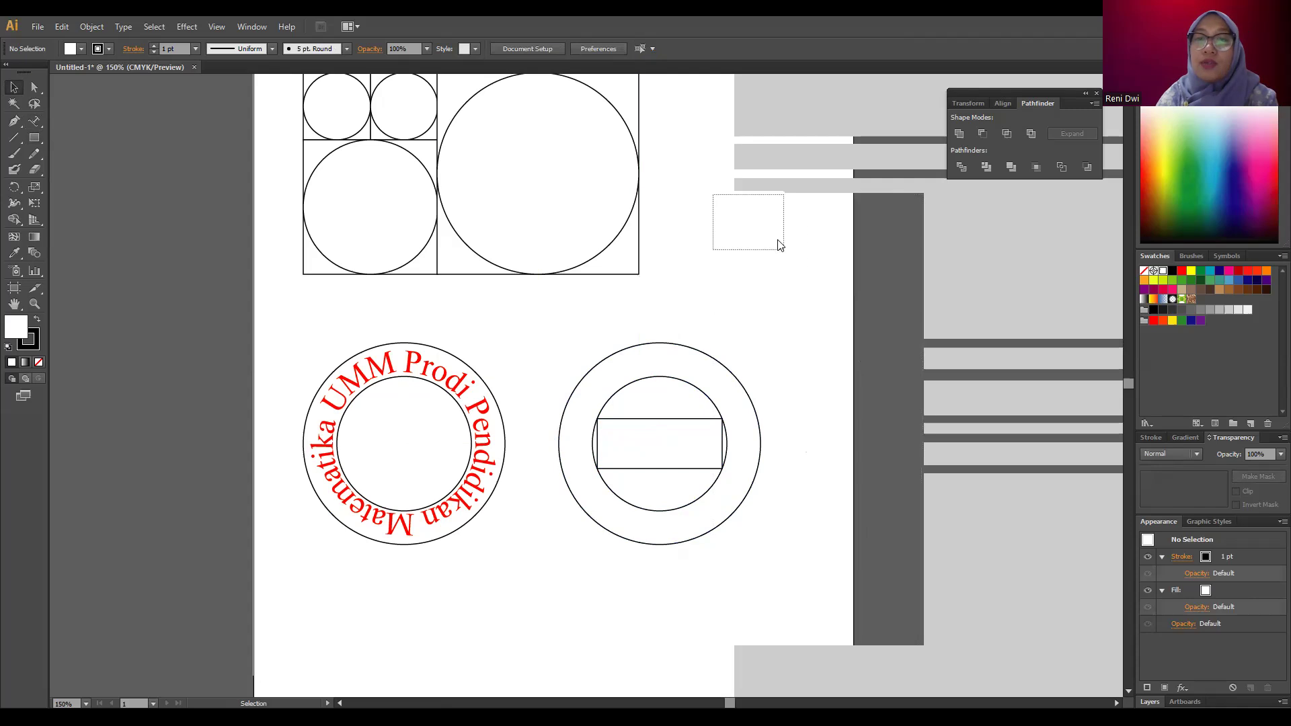
- Use Shape Builder on the two new concentric circles to form a ring from the area between them
scroll(717, 81, "up", 1)
scroll(717, 81, "up", 4)
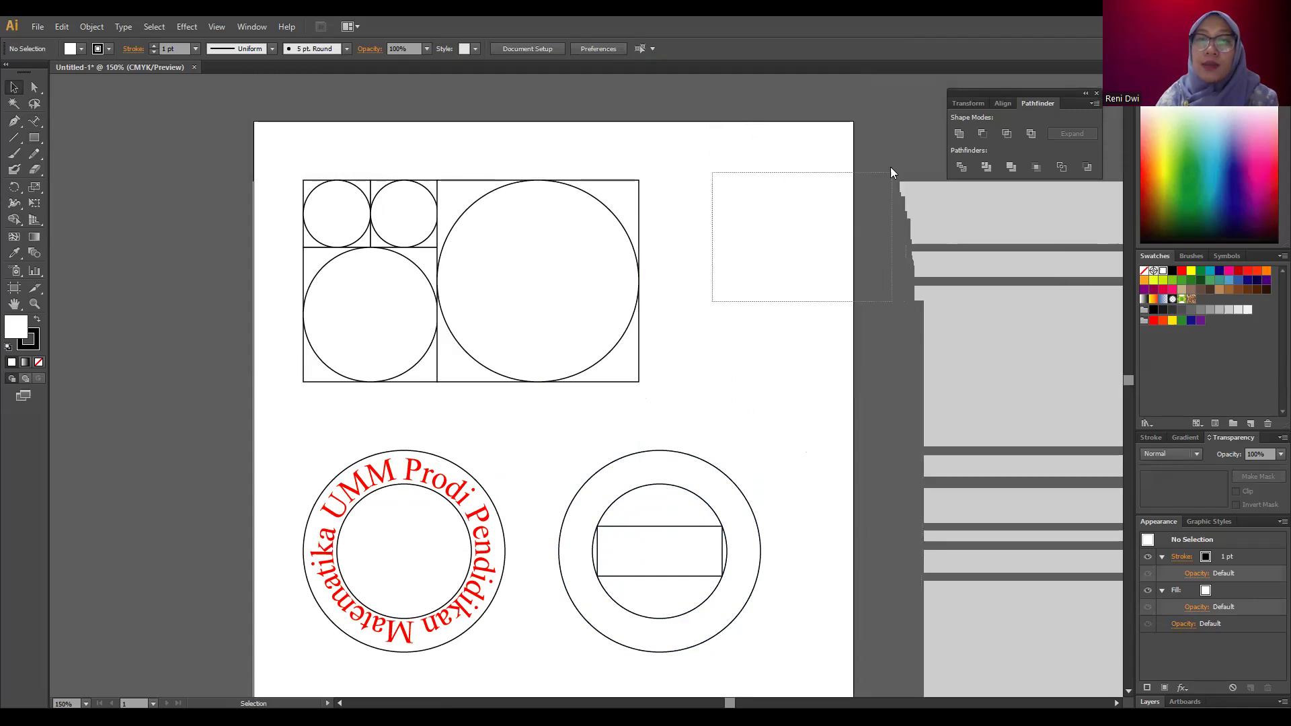
scroll(773, 323, "down", 5)
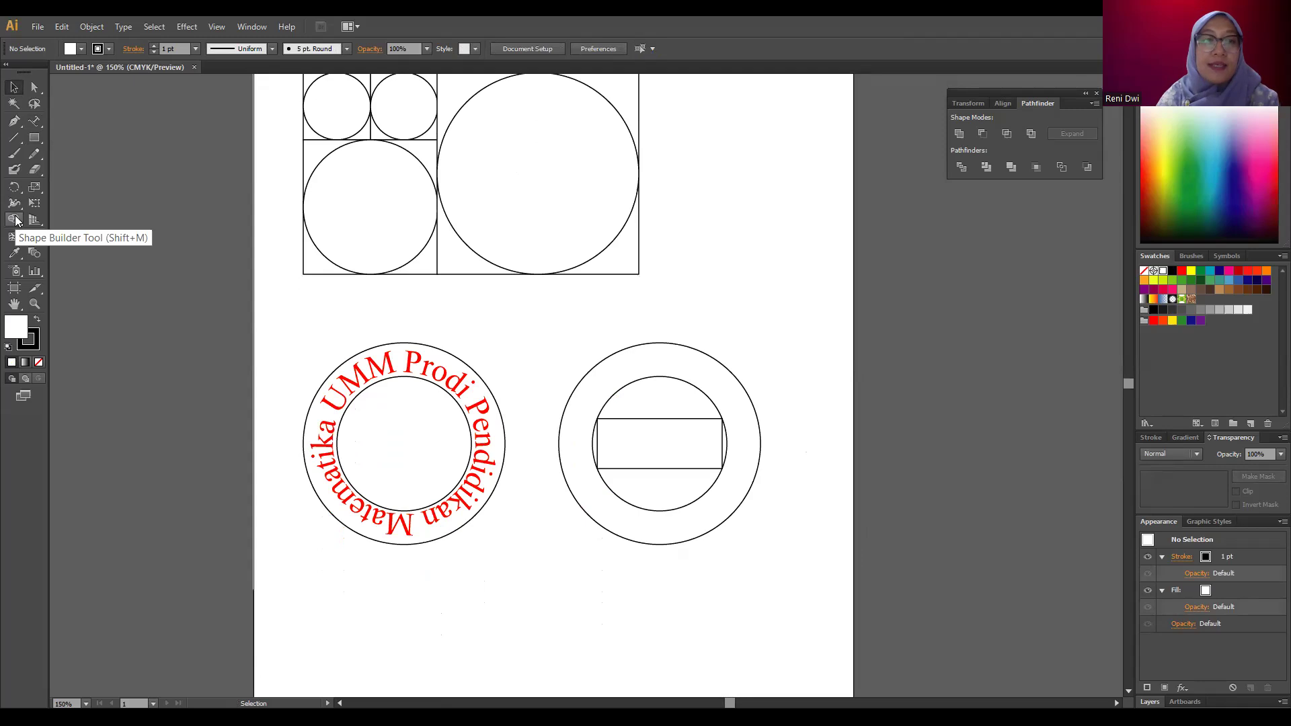
left_click_drag(788, 558, 538, 310)
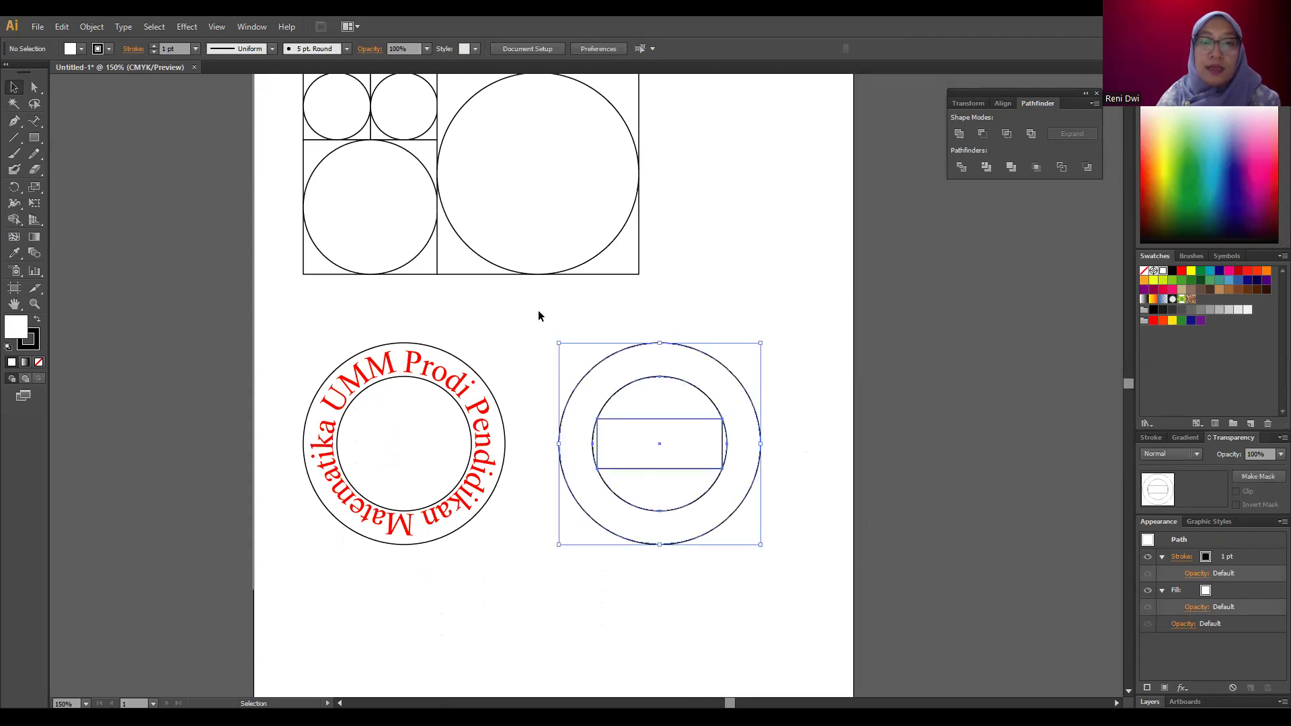
left_click(16, 221)
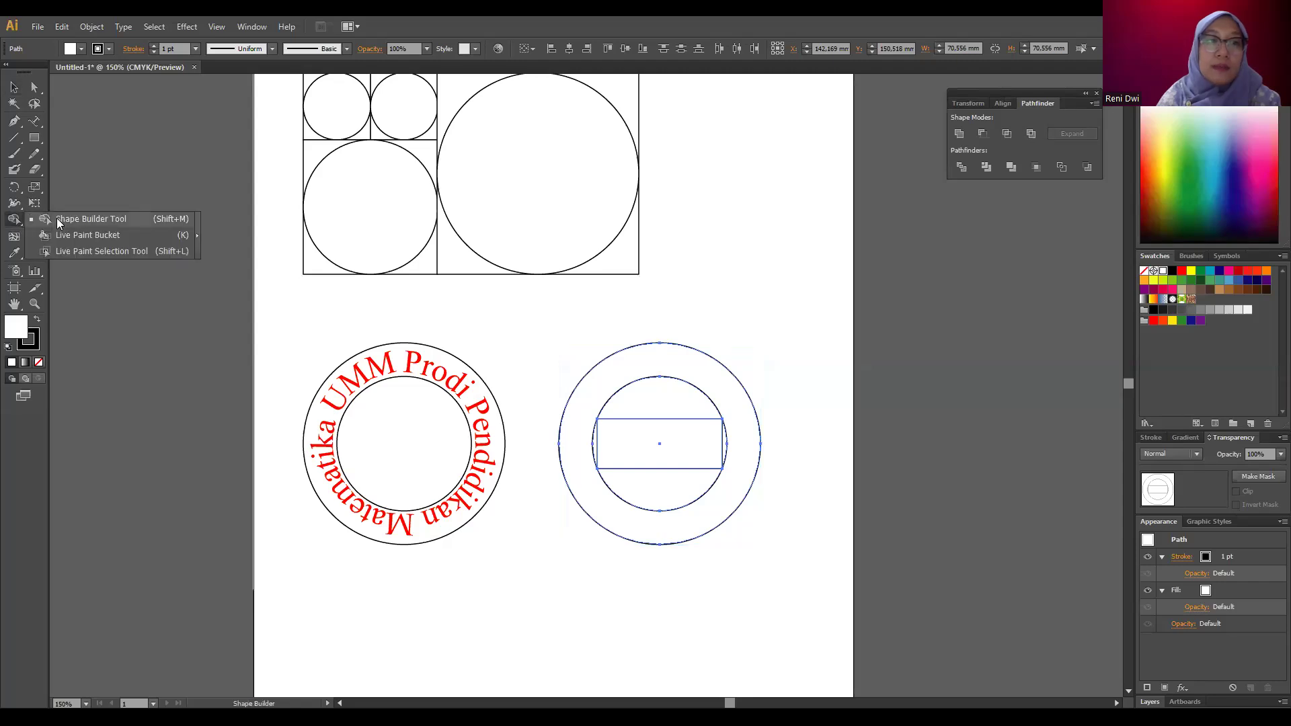
mouse_move(579, 447)
left_mouse_down()
mouse_move(623, 444)
mouse_move(537, 436)
mouse_move(575, 435)
left_mouse_up()
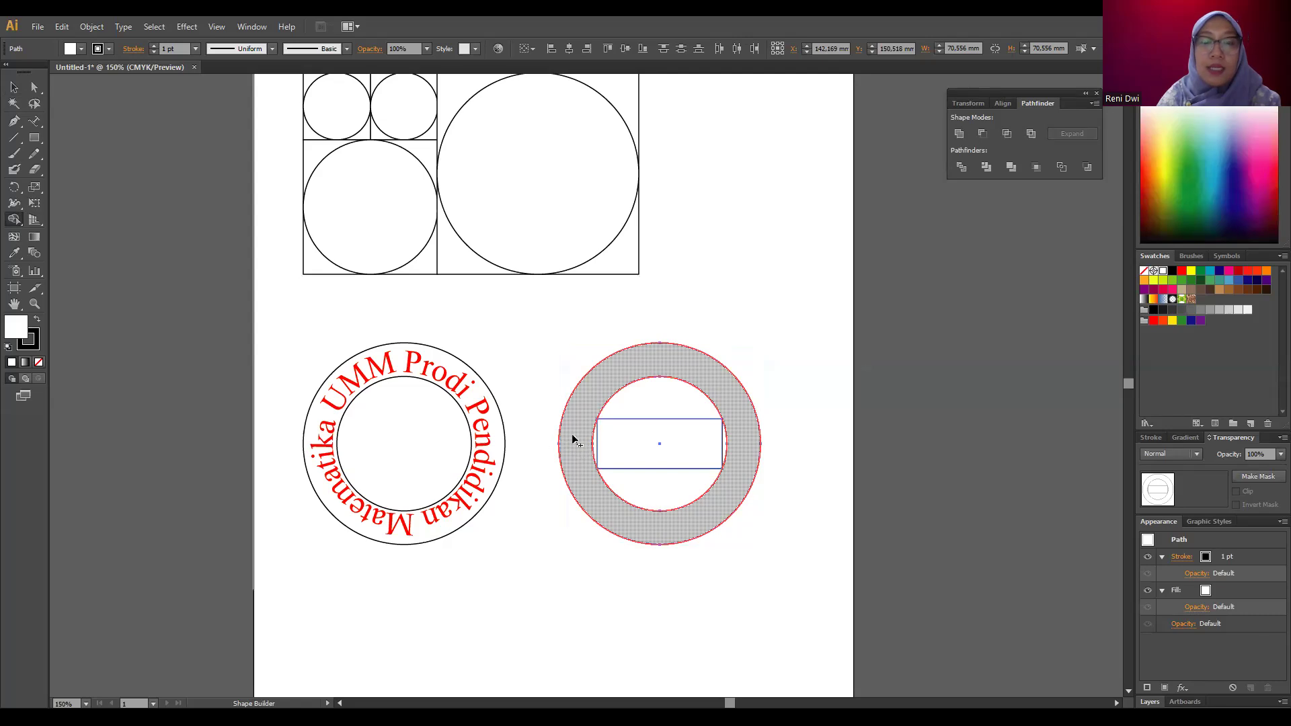
left_click(14, 87)
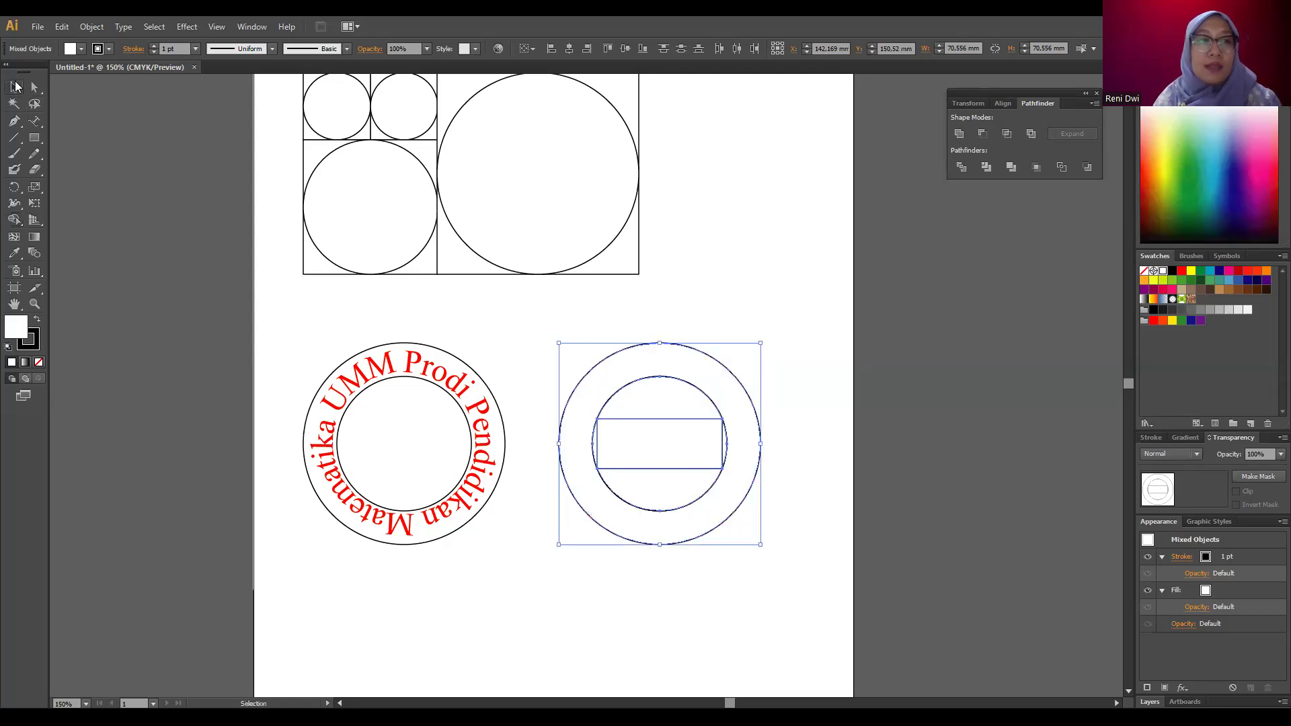
left_click(501, 334)
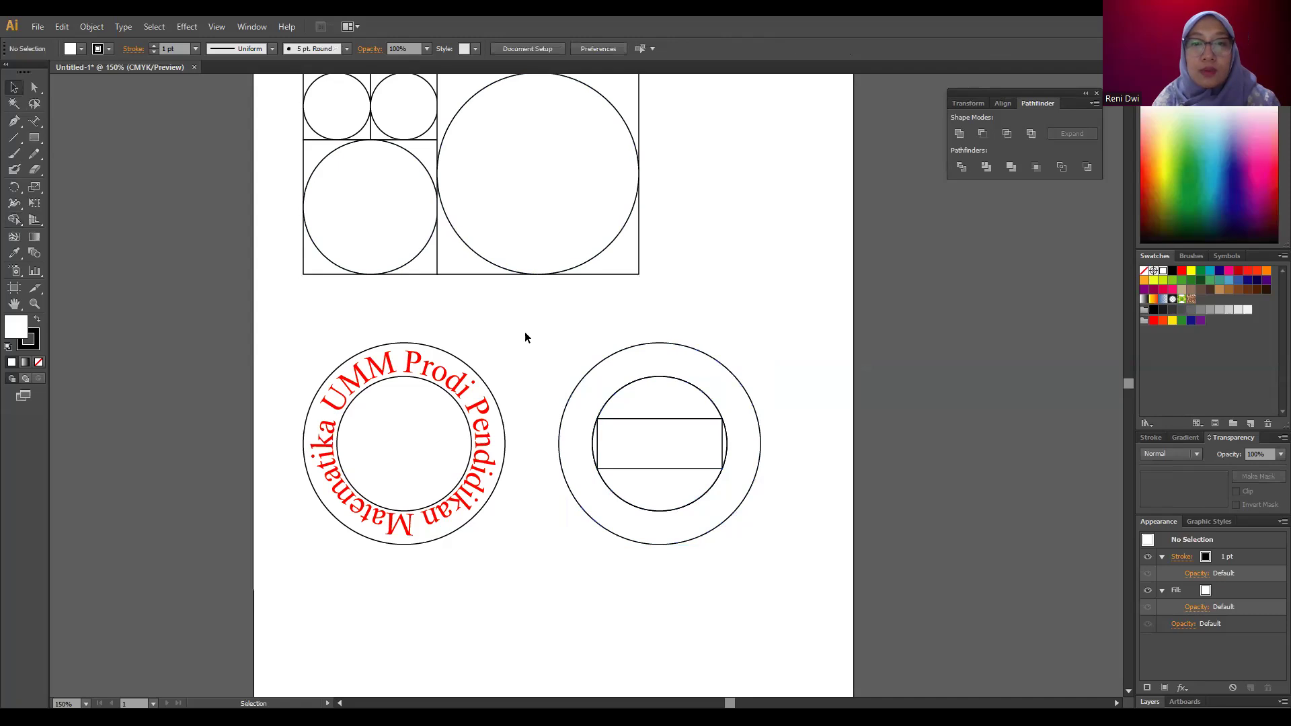
- Widen the rectangle on both sides so it spans the inner circle's full width
left_click(621, 411)
left_click(620, 419)
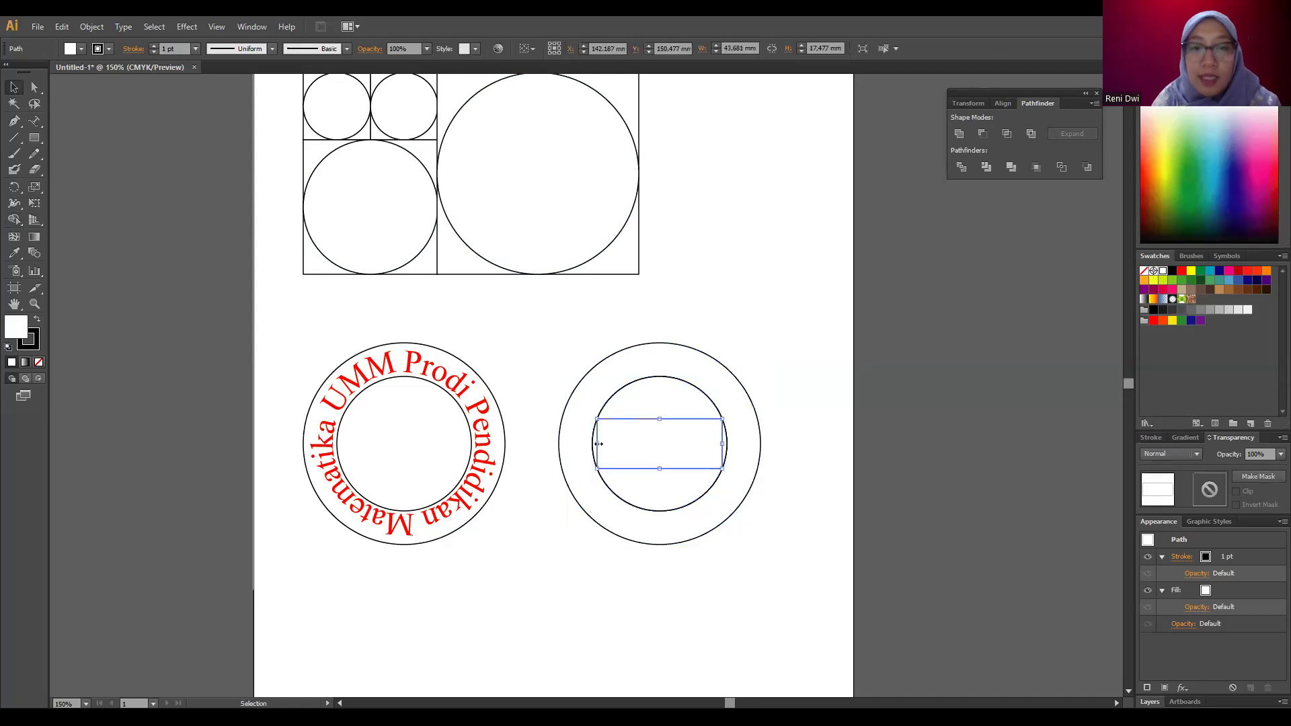
left_click_drag(596, 445, 592, 443)
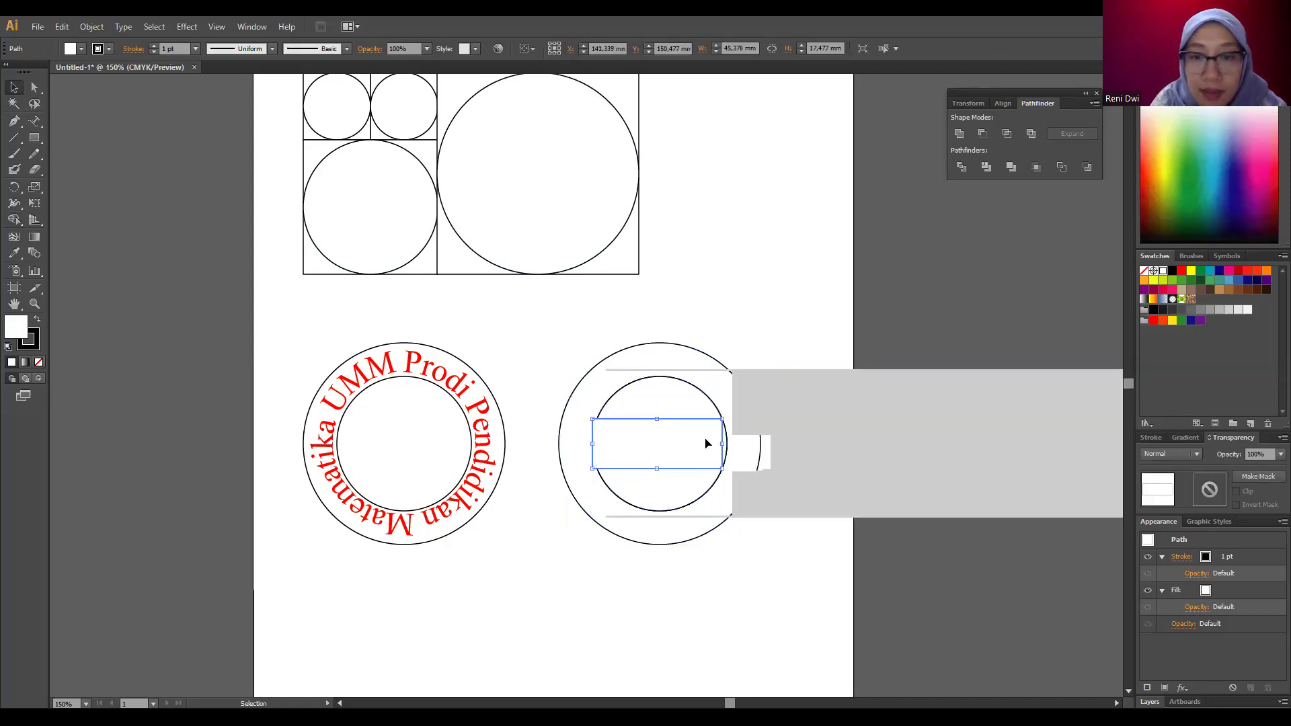
left_click_drag(724, 443, 729, 444)
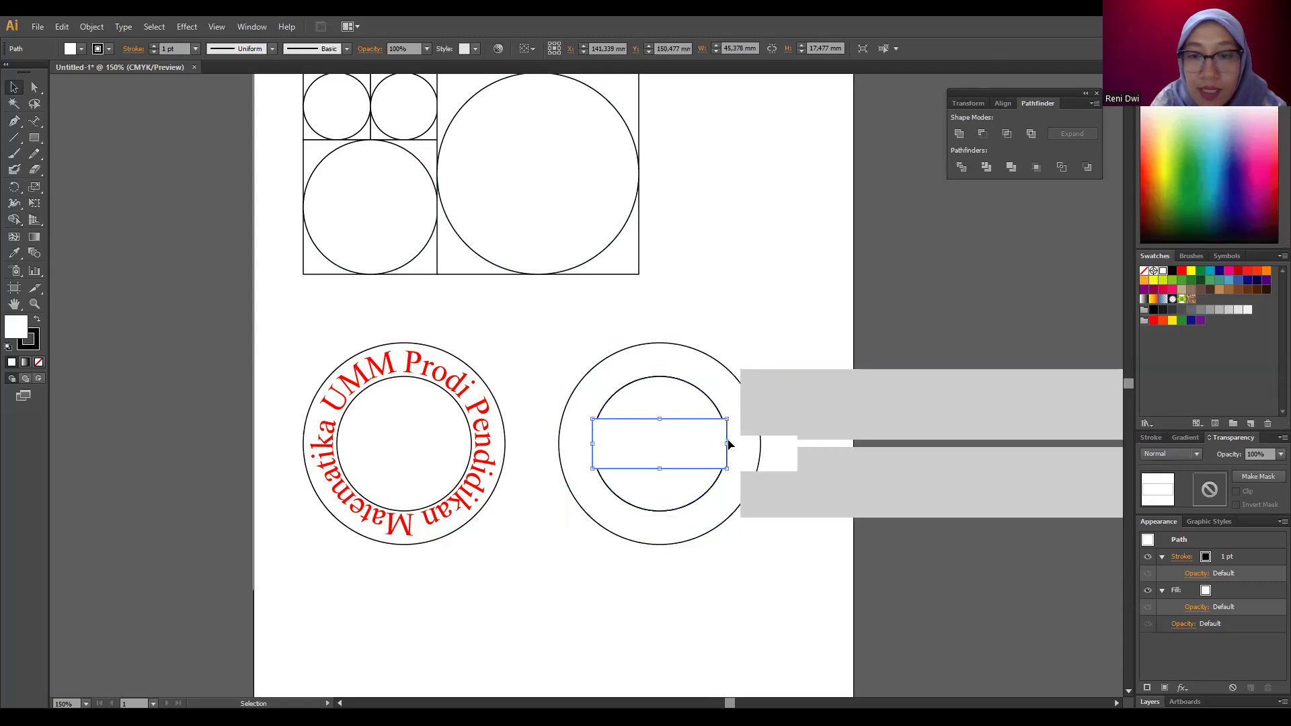
left_click(758, 256)
- Merge the ring, the rectangle and the slivers at its ends into one ring-and-bar shape with Shape Builder
left_click_drag(797, 565, 542, 329)
left_click(15, 220)
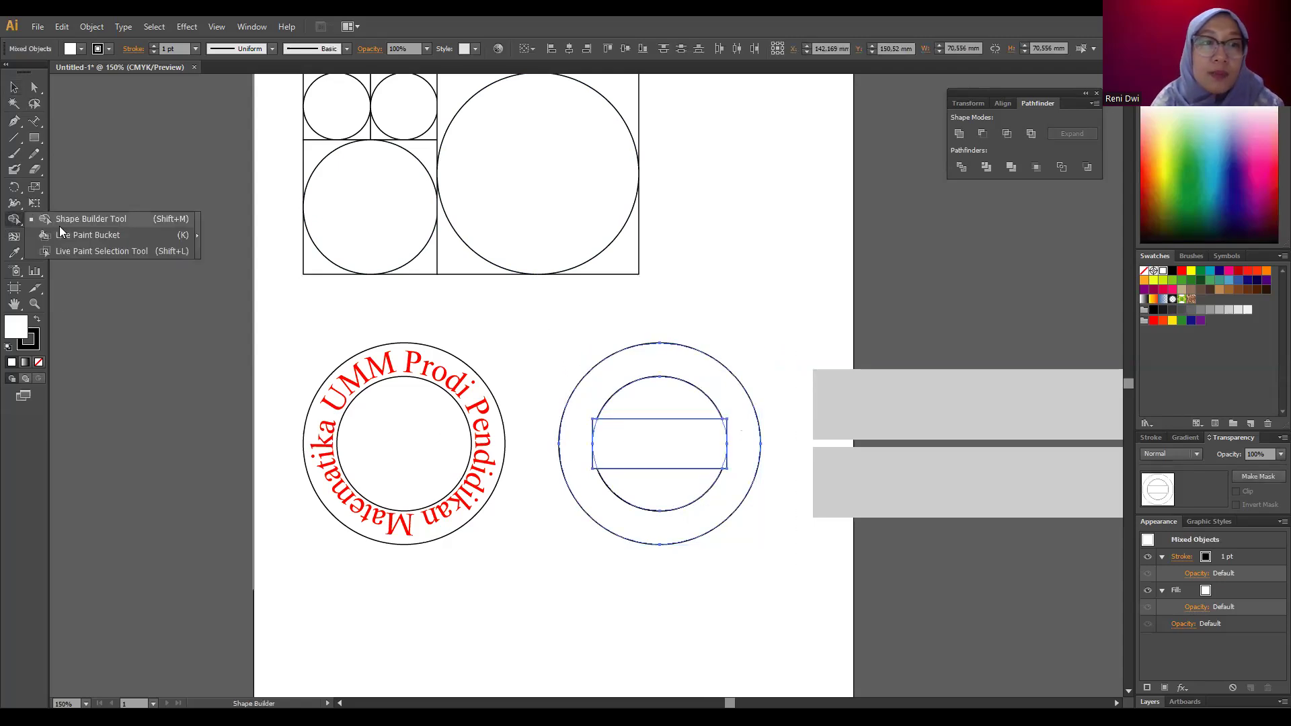
left_click_drag(587, 424, 613, 444)
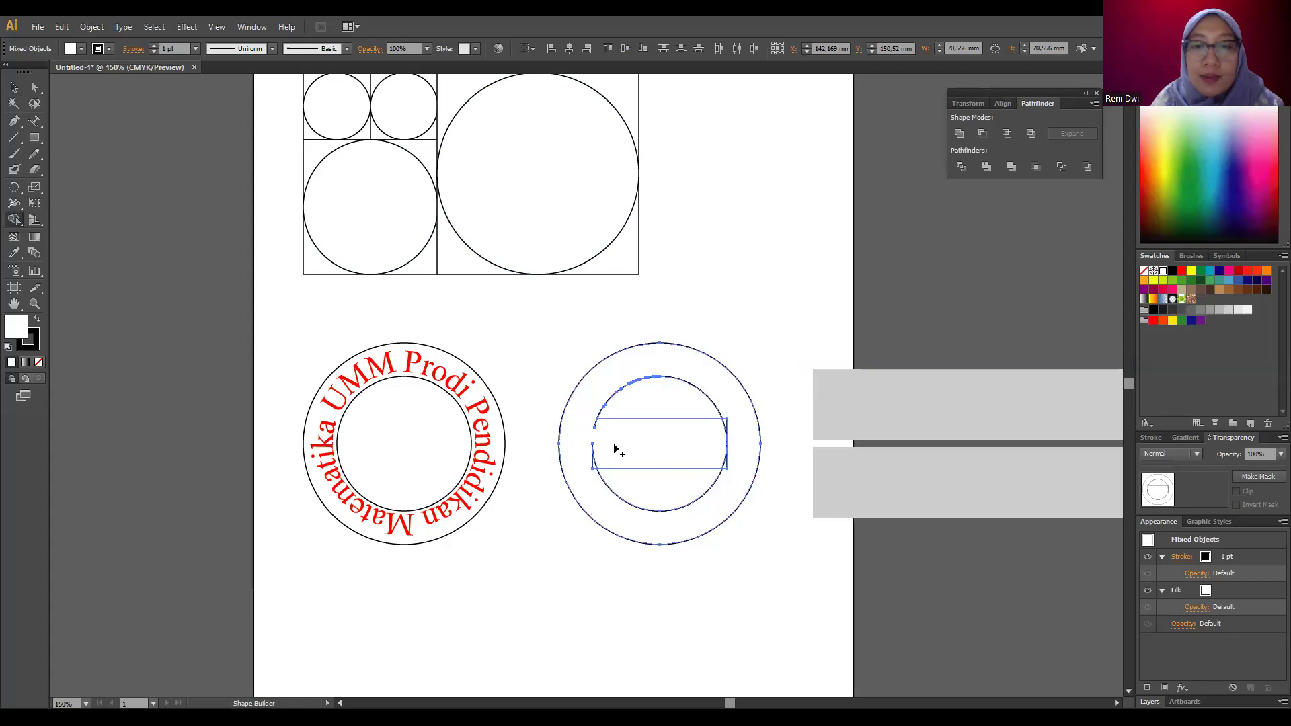
left_click(725, 452, "alt")
left_click(726, 430, "alt")
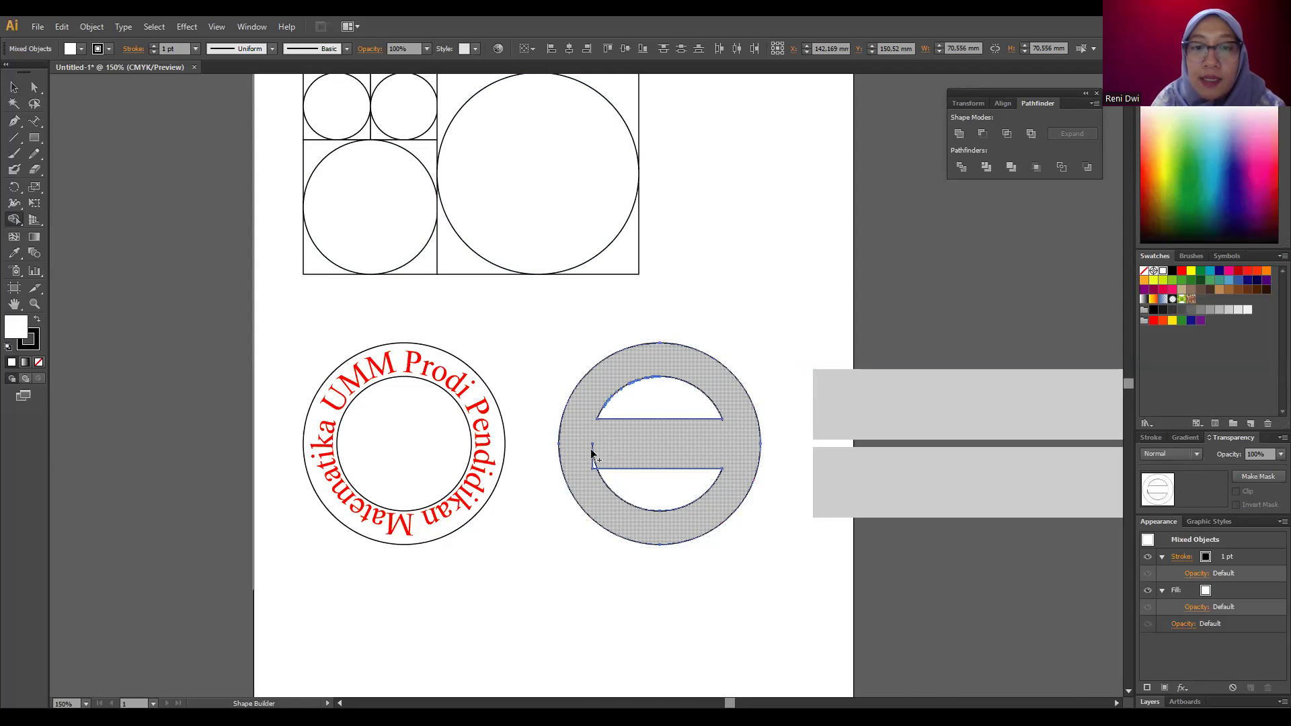
left_click_drag(582, 455, 614, 456)
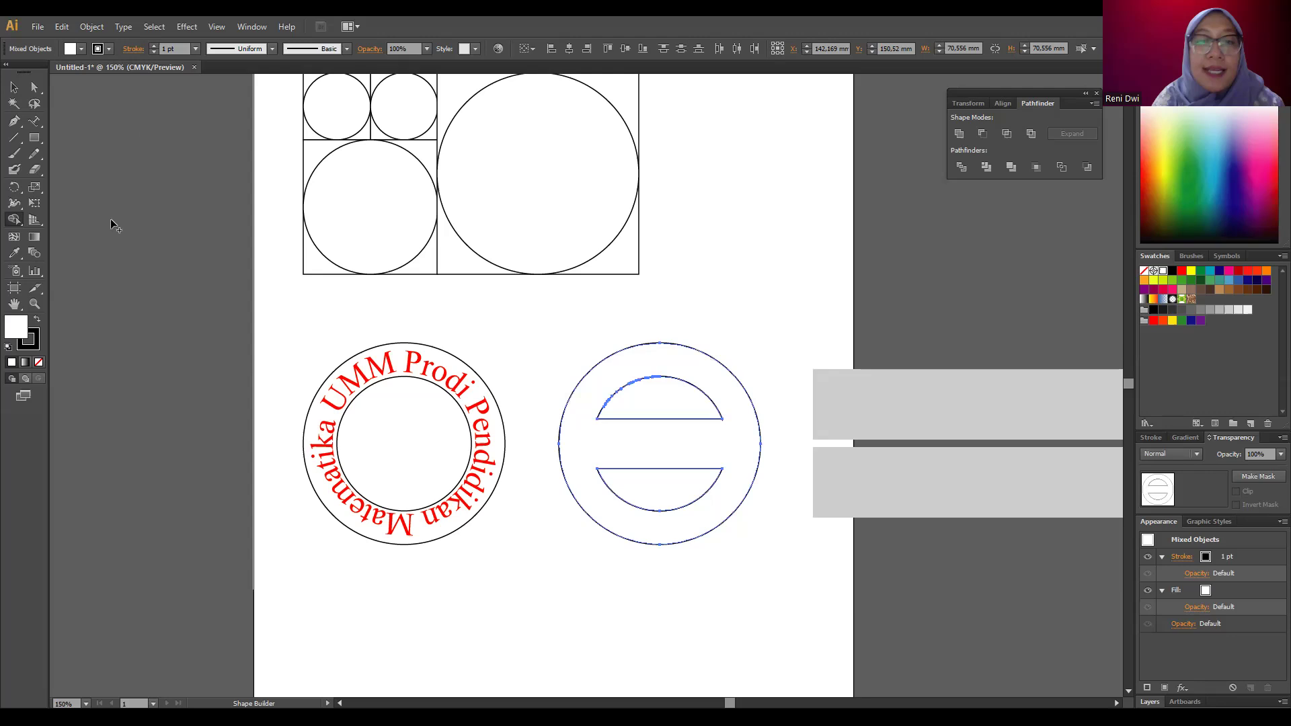
left_click(14, 88)
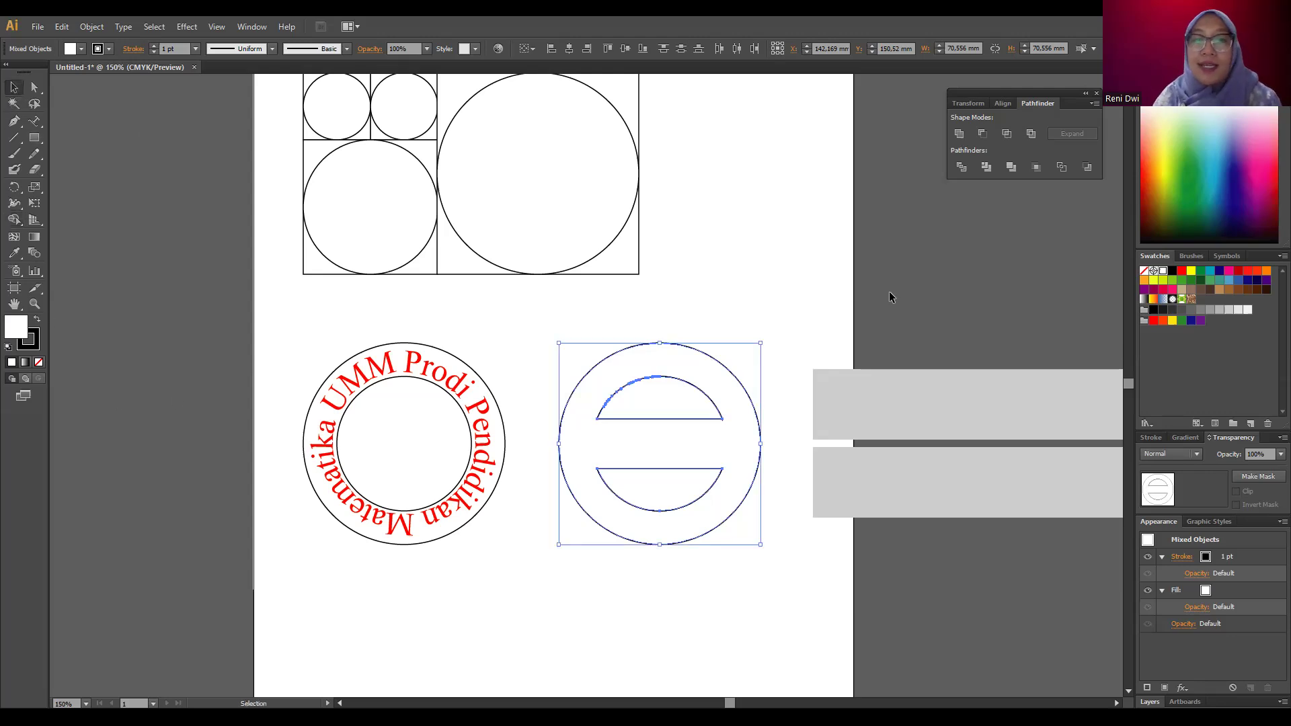
left_click(847, 299)
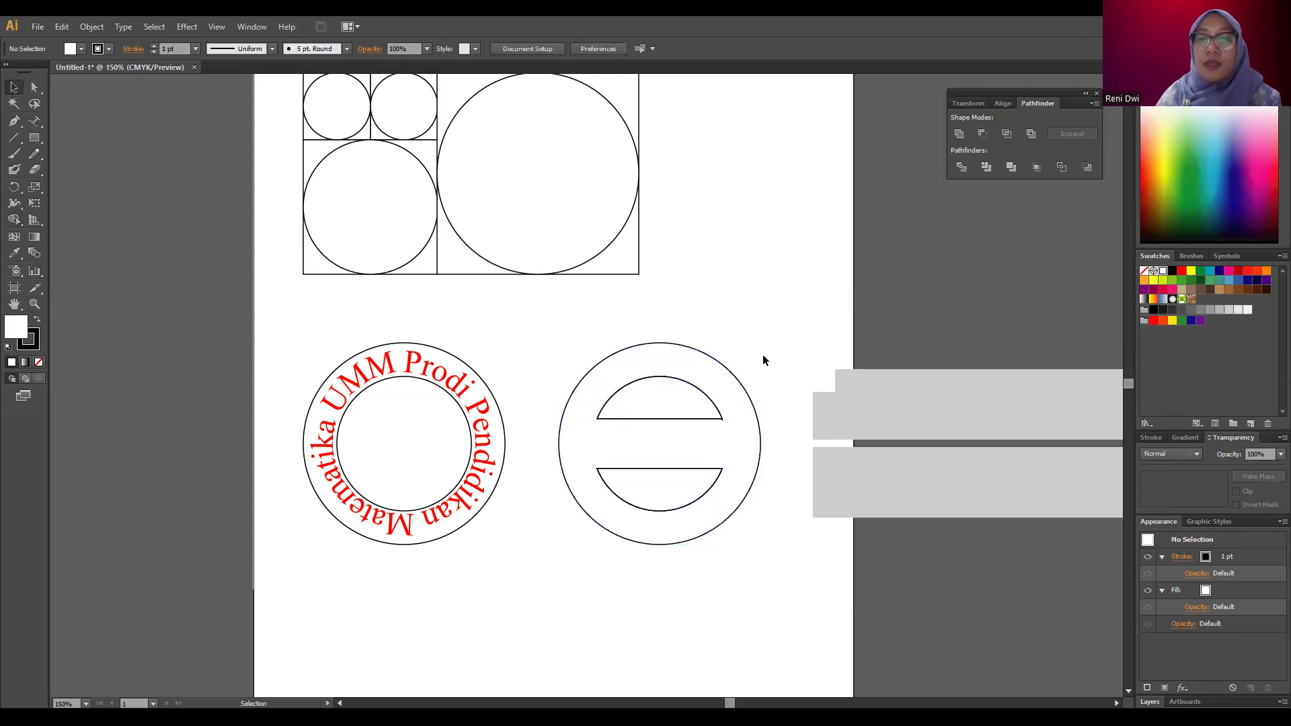
left_click_drag(780, 330, 954, 554)
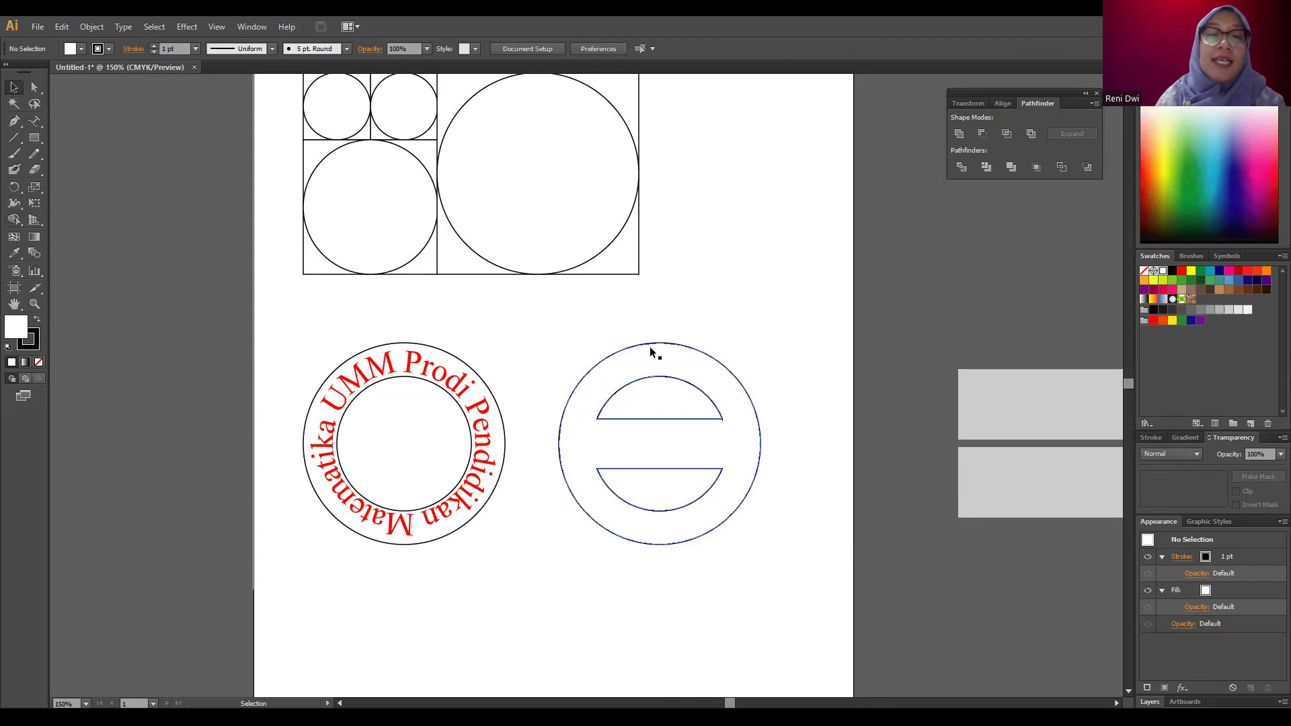
- Add the text "LUNAS" on the ring's crossbar and set its font size to 40 pt
left_click_drag(40, 119, 65, 120)
left_click(589, 441)
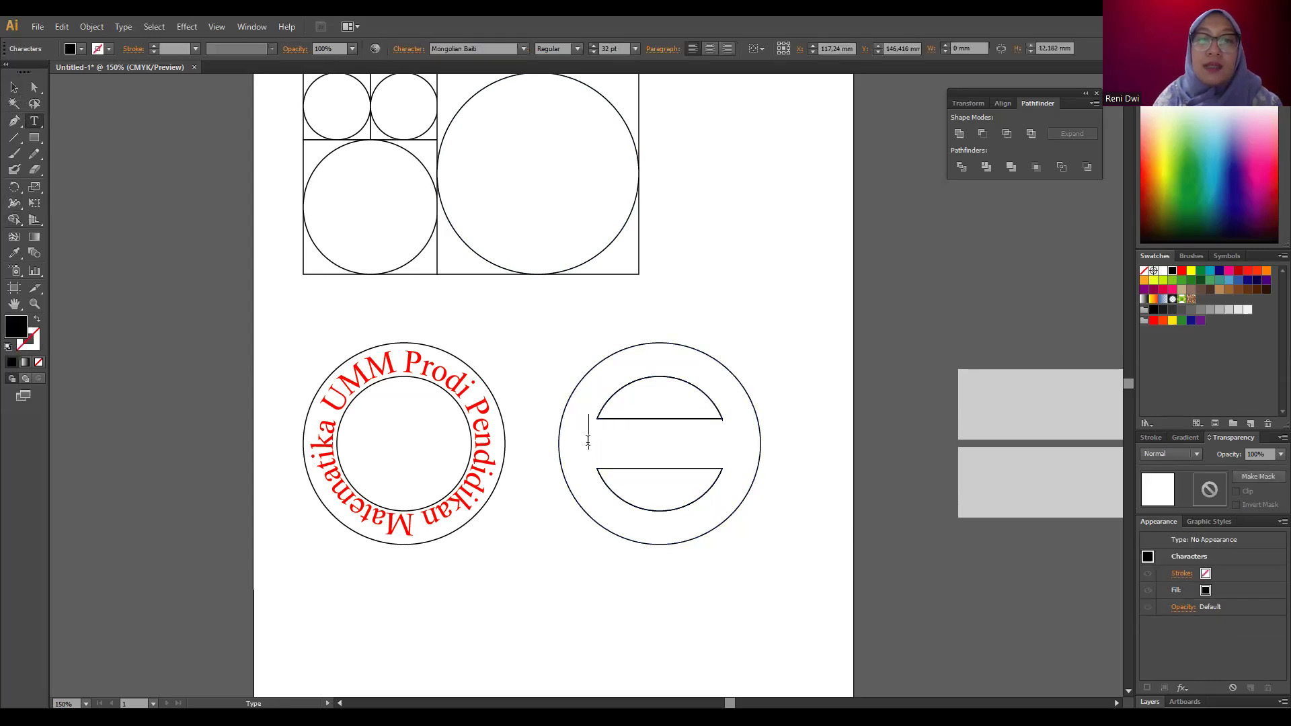
type("LUNAS")
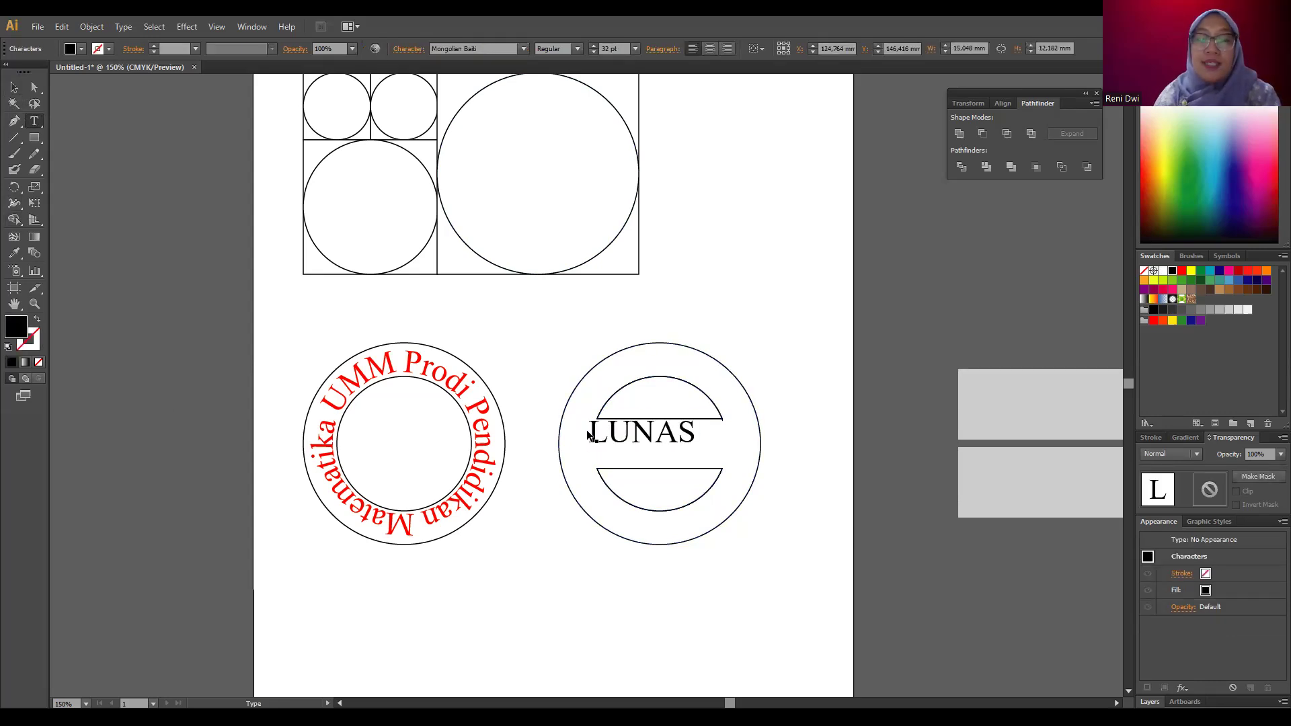
key("ctrl+a")
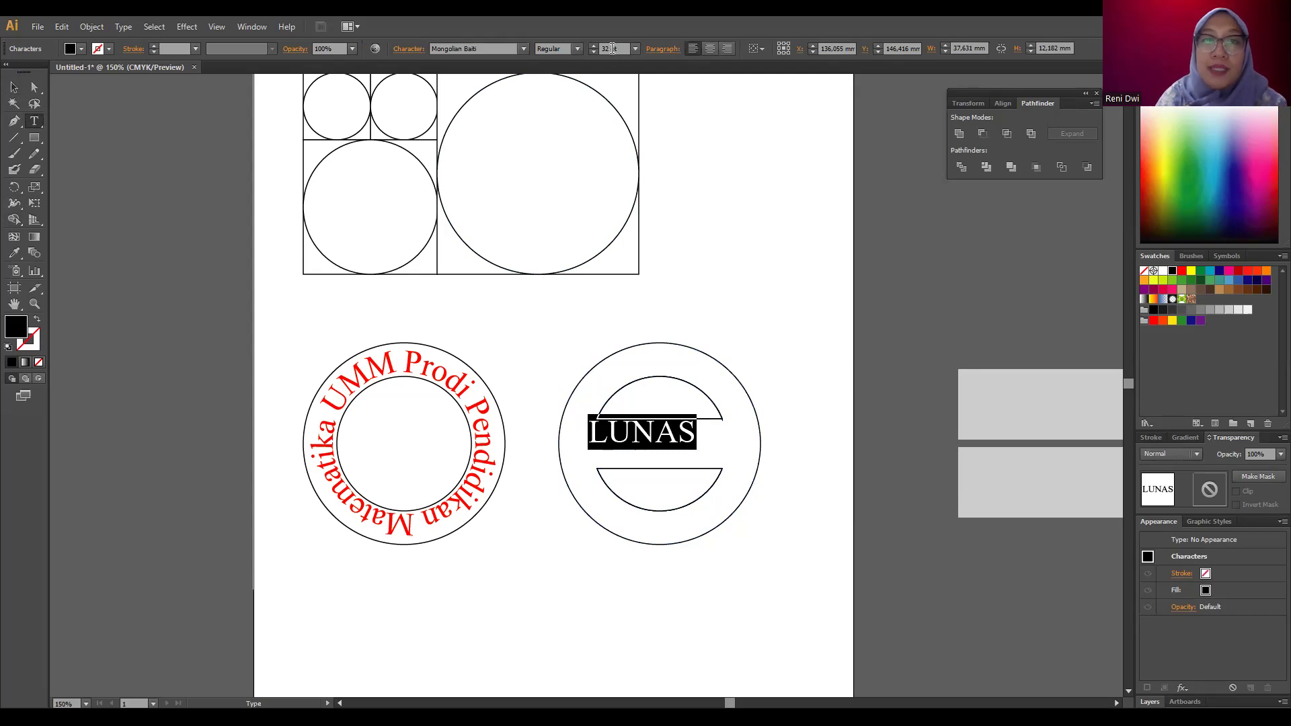
scroll(613, 48, "up", 2)
scroll(613, 48, "up", 2)
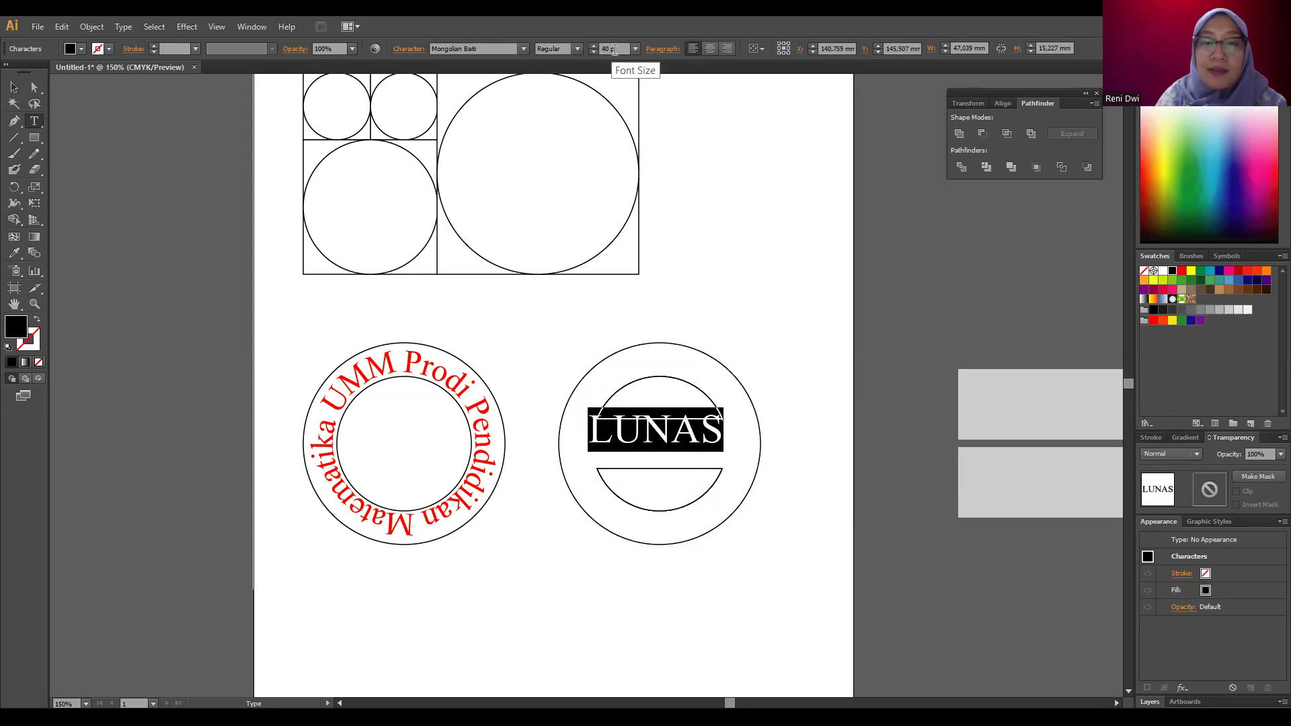
- Centre the LUNAS text in the crossbar between the two half-circle openings
left_click(705, 48)
left_click(698, 44)
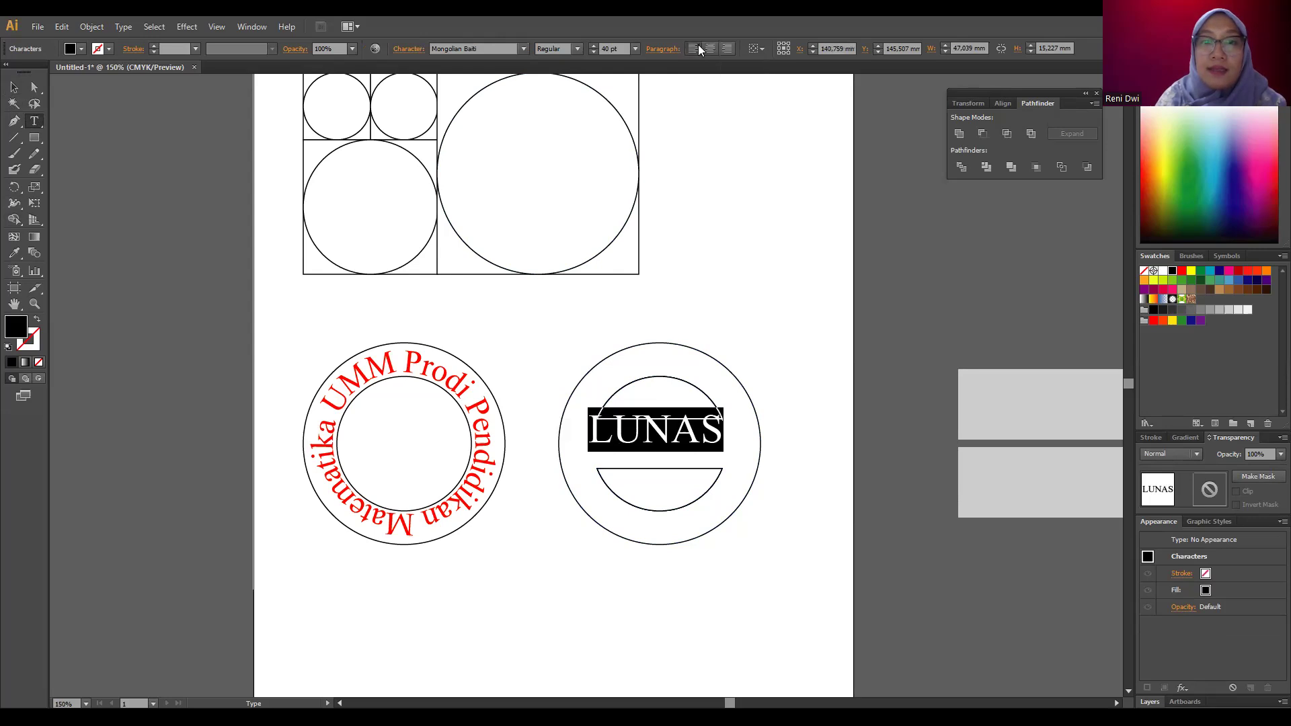
left_click(13, 87)
left_click_drag(660, 436, 667, 454)
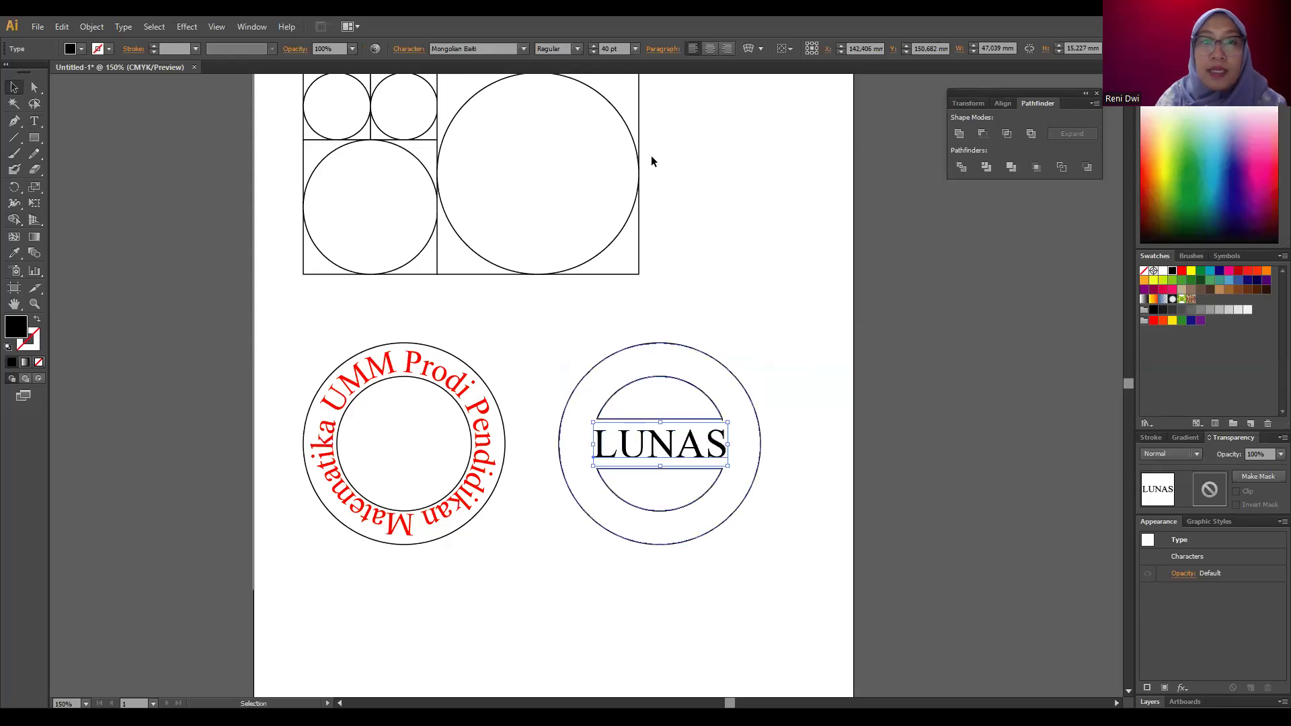
- Enlarge the LUNAS text to 53 pt and recentre it on the crossbar
left_click(593, 45)
key("Up")
key("Up")
key("Up")
key("Up")
left_click_drag(706, 441, 695, 451)
scroll(609, 49, "up", 5)
left_click_drag(700, 450, 686, 454)
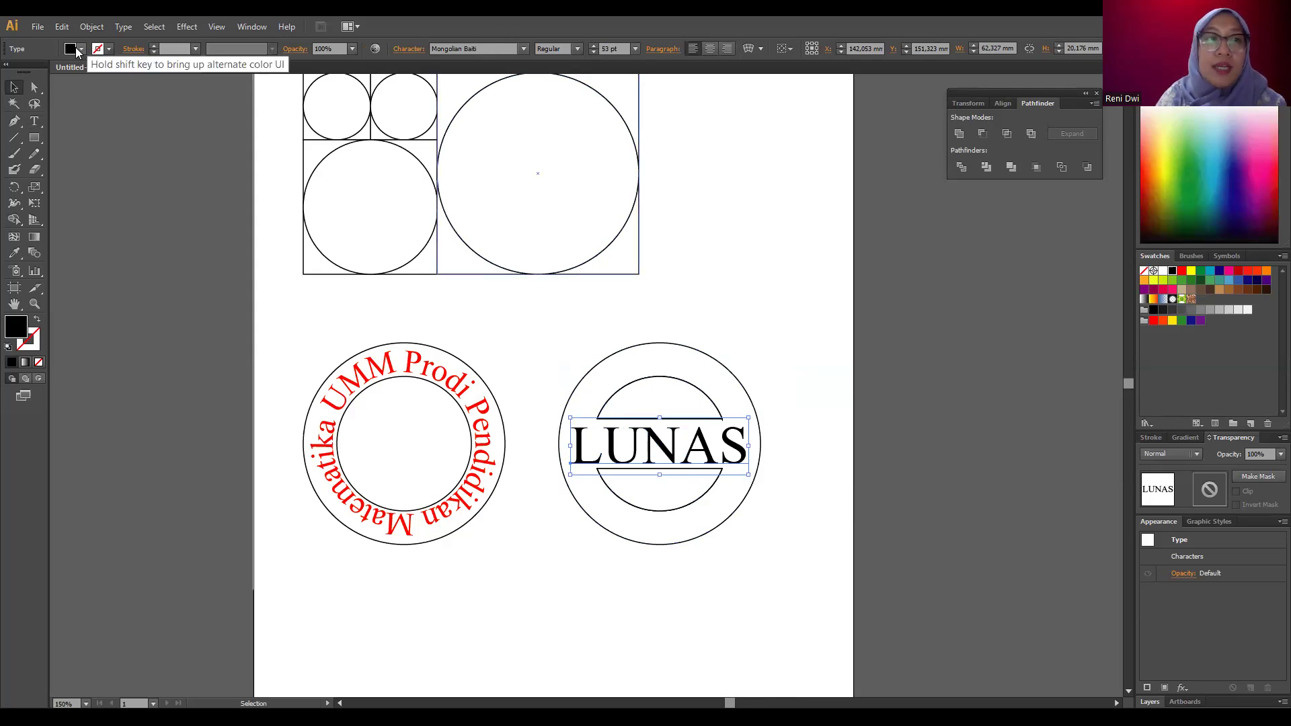
- Fill the LUNAS text with the red swatch and deselect it
left_click(70, 48)
left_click(46, 70)
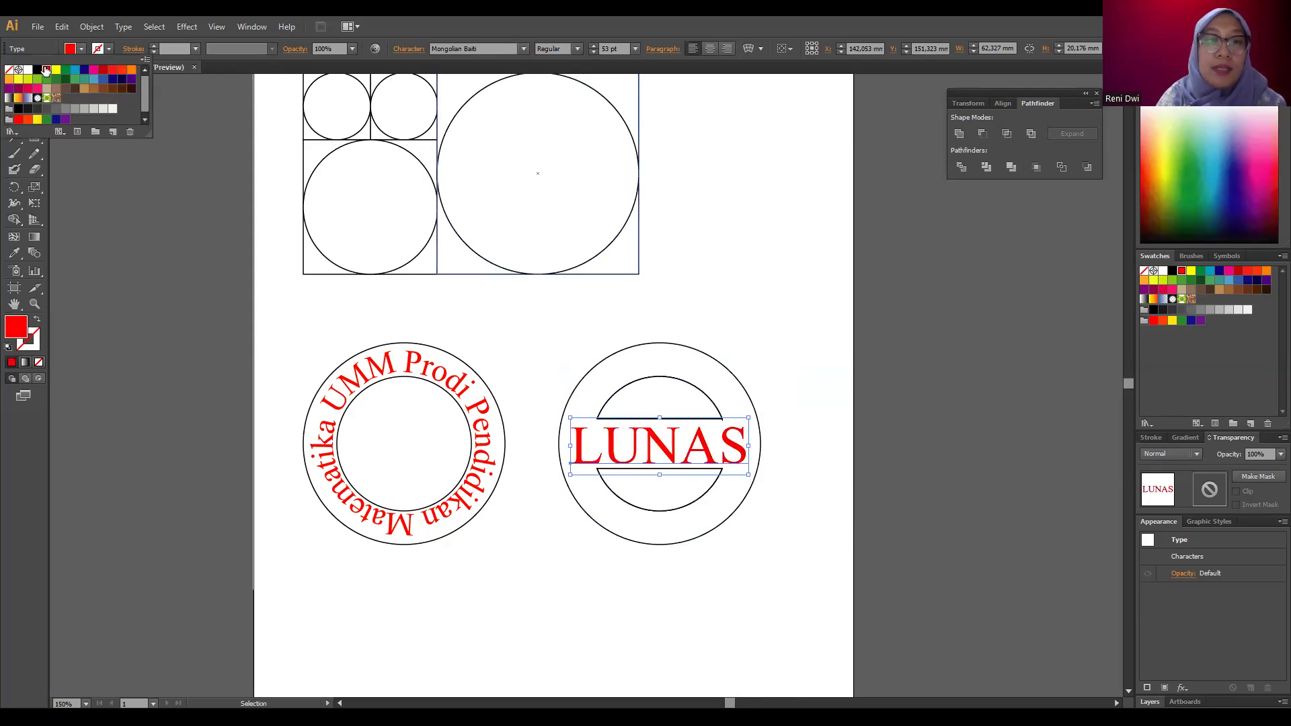
left_click(796, 318)
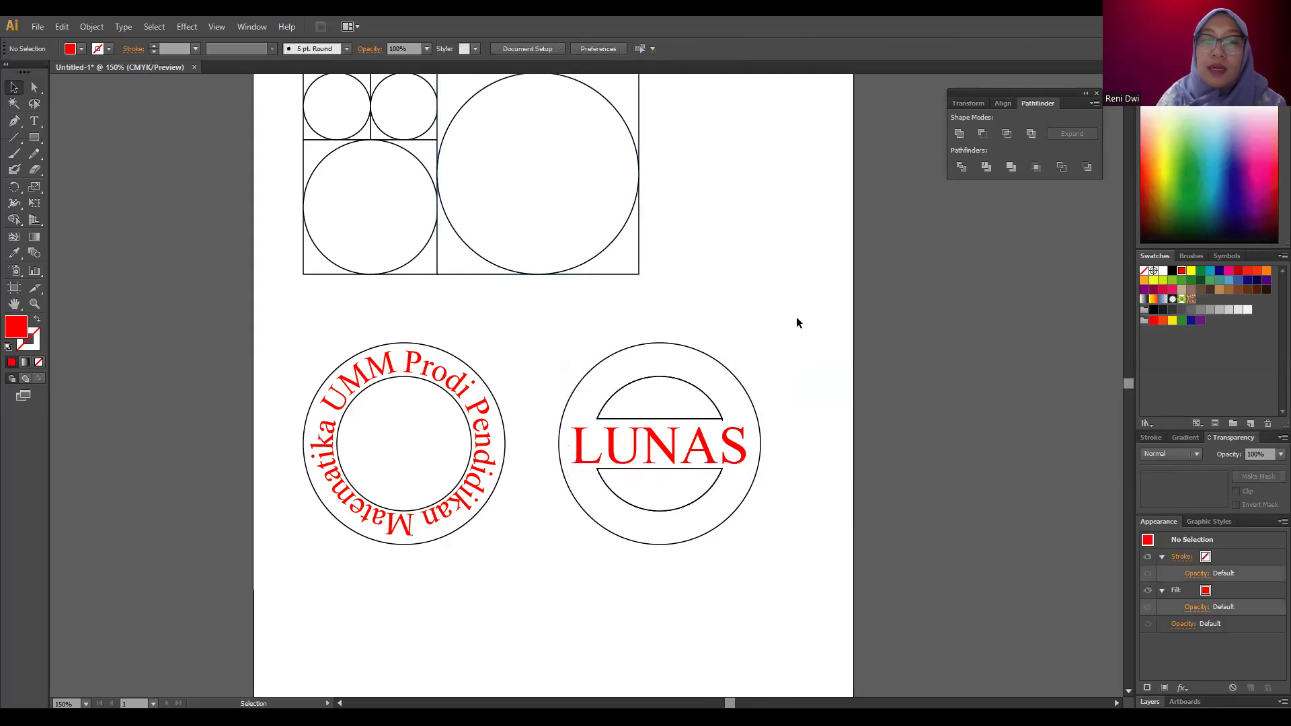
- Try orange and blue fills on the ring-and-bar shape, ending with pink from the colour spectrum
left_click(619, 366)
left_click(587, 338)
left_click(609, 365)
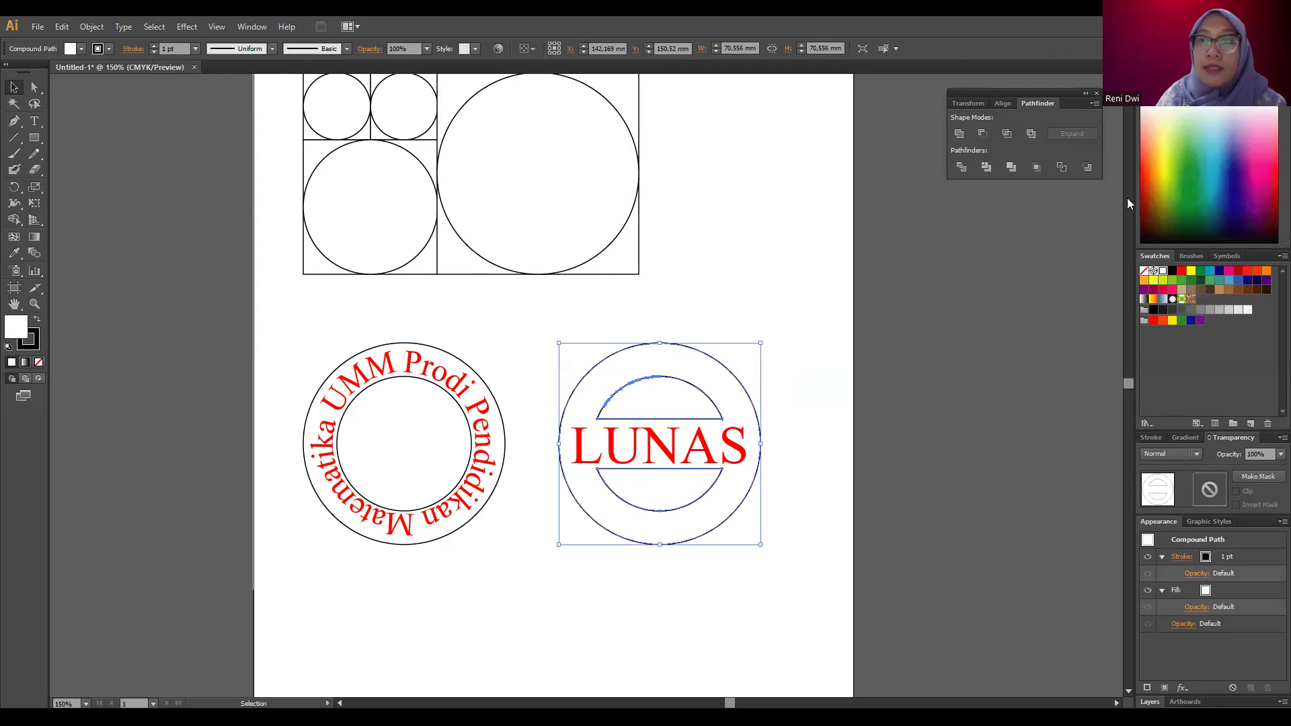
left_click(1154, 178)
left_click(1234, 181)
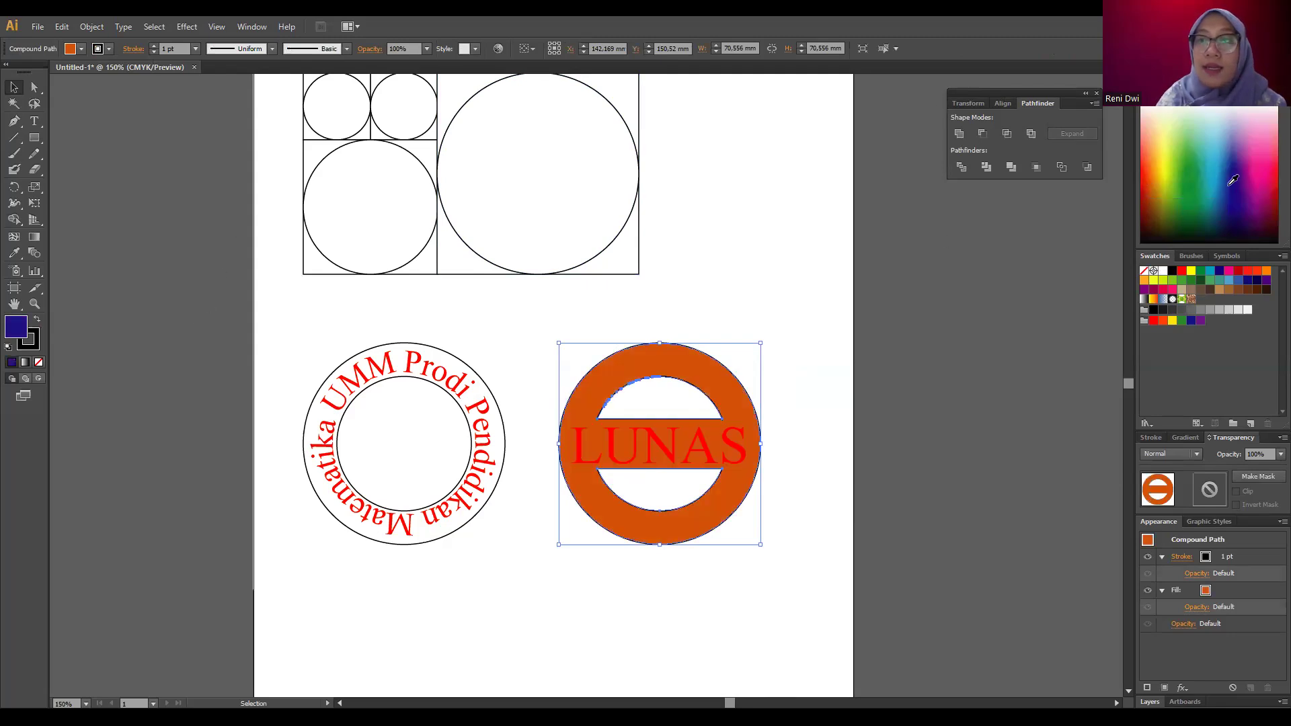
left_click(1264, 163)
left_click(1274, 134)
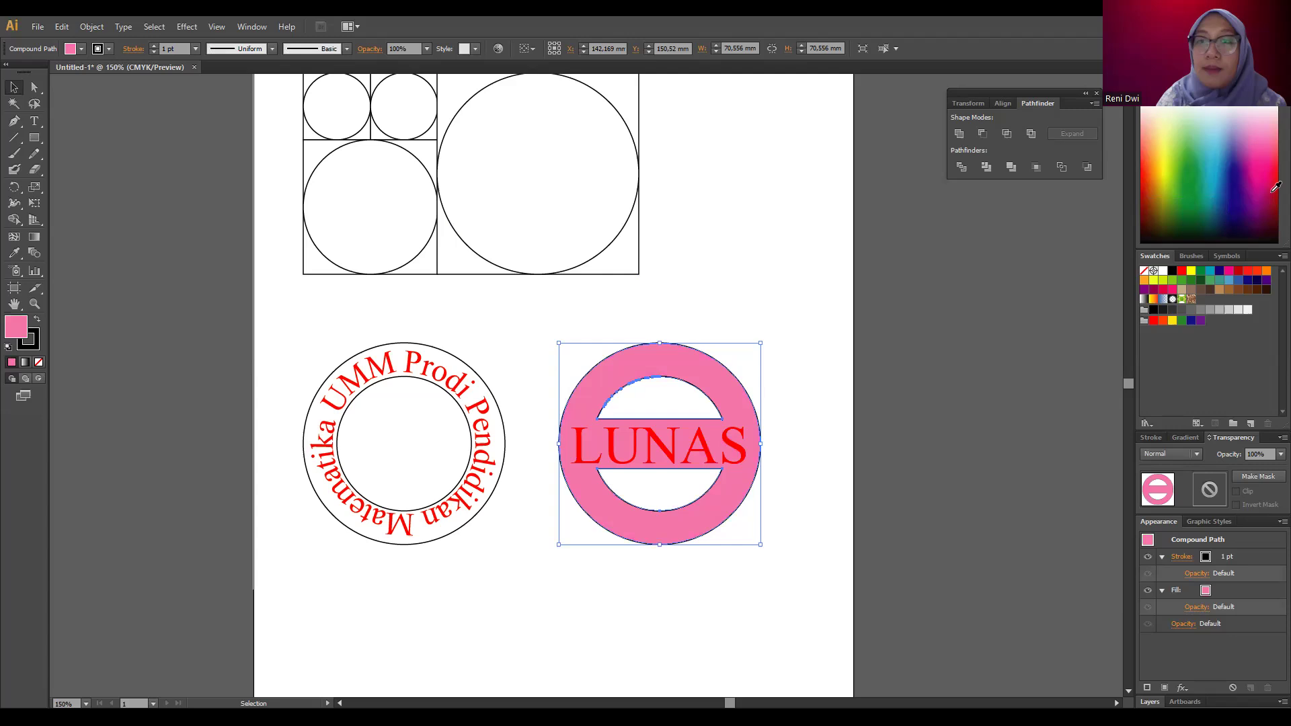
- Try a dark teal fill on the ring-and-bar shape, settle on a very pale pink from the colour spectrum, and deselect it
left_click(1276, 187)
left_click(1217, 207)
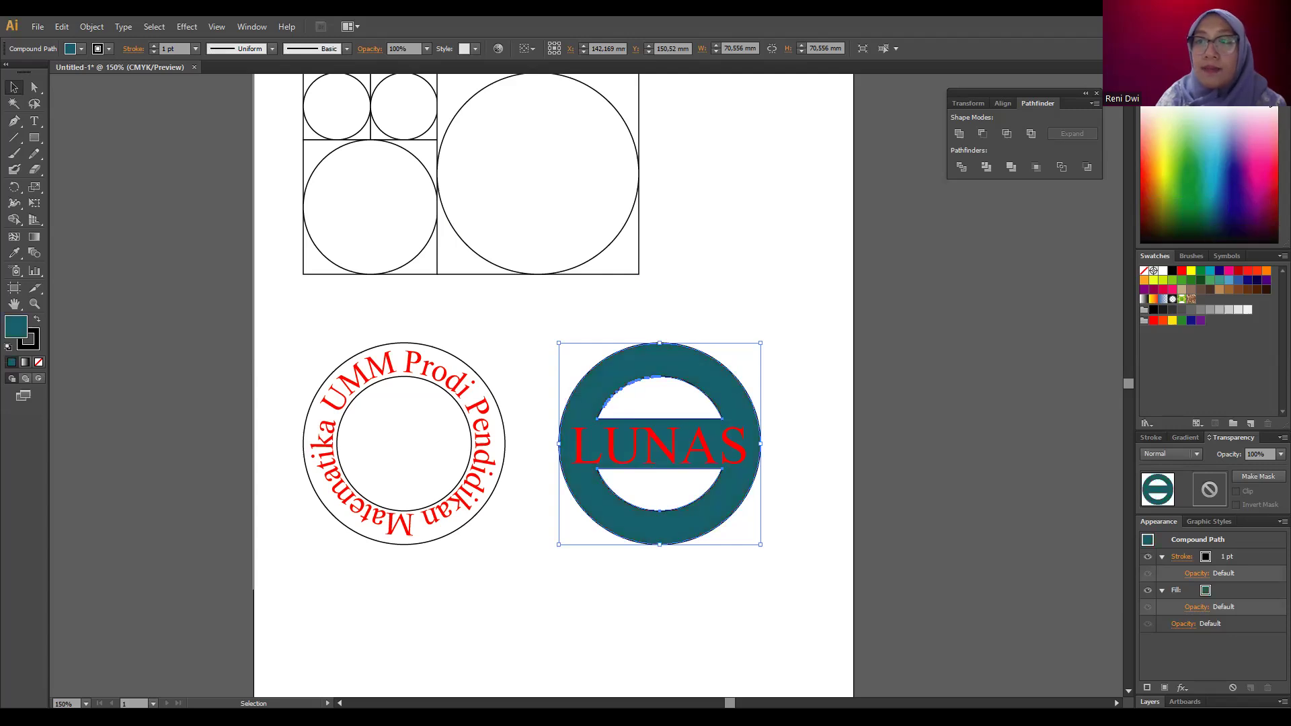
left_click(1273, 108)
left_click(35, 87)
left_click(15, 87)
left_click(648, 310)
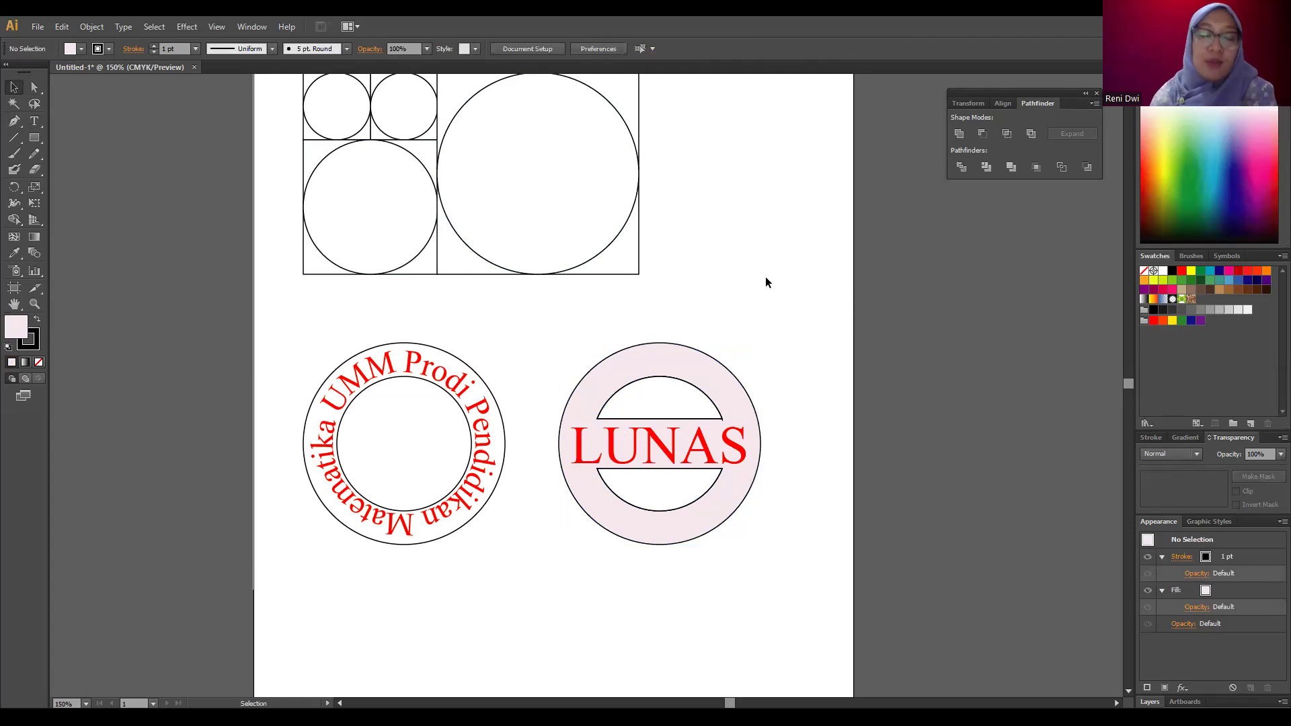
- Move the circular-text ring and the LUNAS badge together straight up to just below the golden-ratio grid, and deselect them
left_click_drag(700, 438, 851, 555)
key("Up")
key("Up")
key("Up")
key("Up")
key("Up")
key("Up")
key("Up")
key("Up")
key("Up")
key("Up")
key("Up")
key("Up")
key("Up")
key("Up")
key("Up")
key("Up")
key("Up")
key("Up")
key("Up")
key("Up")
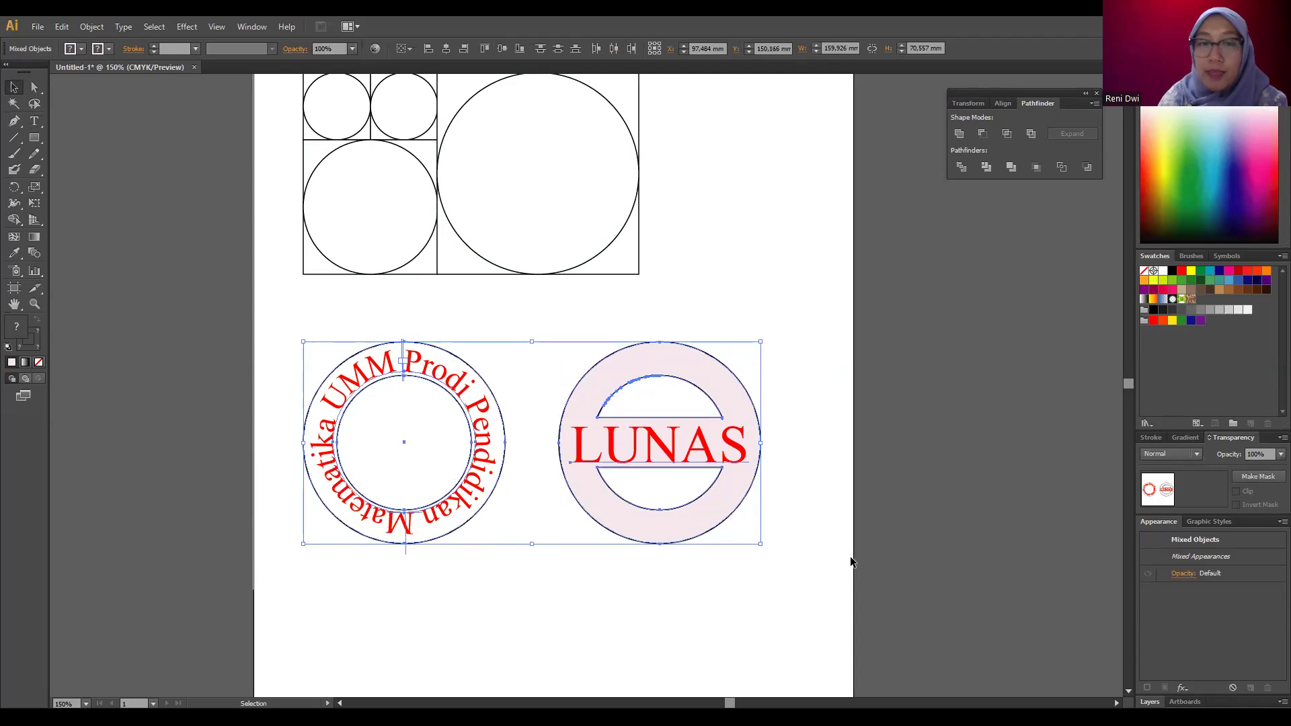
key("Up")
key("Up")
key("Up")
key("Up")
key("Up")
key("Up")
key("Up")
key("Up")
key("Up")
key("Up")
key("Up")
key("Up")
key("Up")
key("Up")
key("Up")
key("Up")
key("Up")
key("Up")
key("Up")
key("Up")
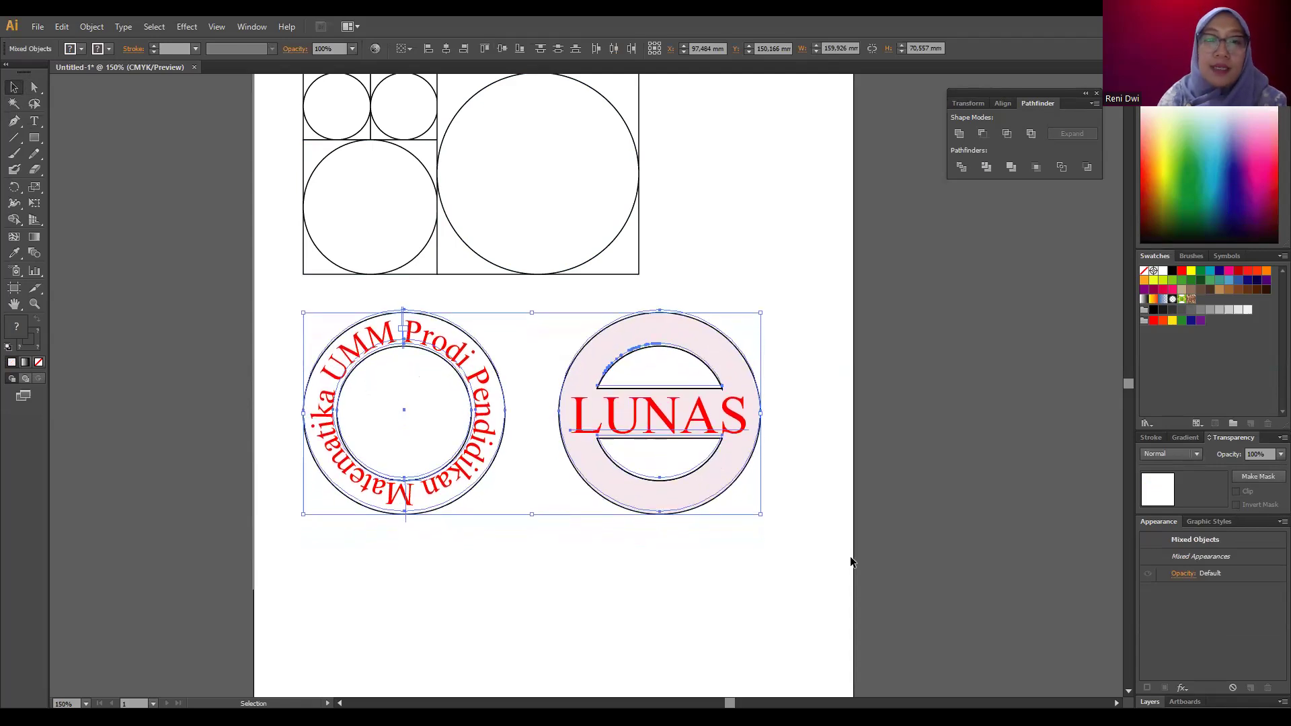
key("Up")
key("Up")
key("Up")
key("Up")
key("Up")
key("Up")
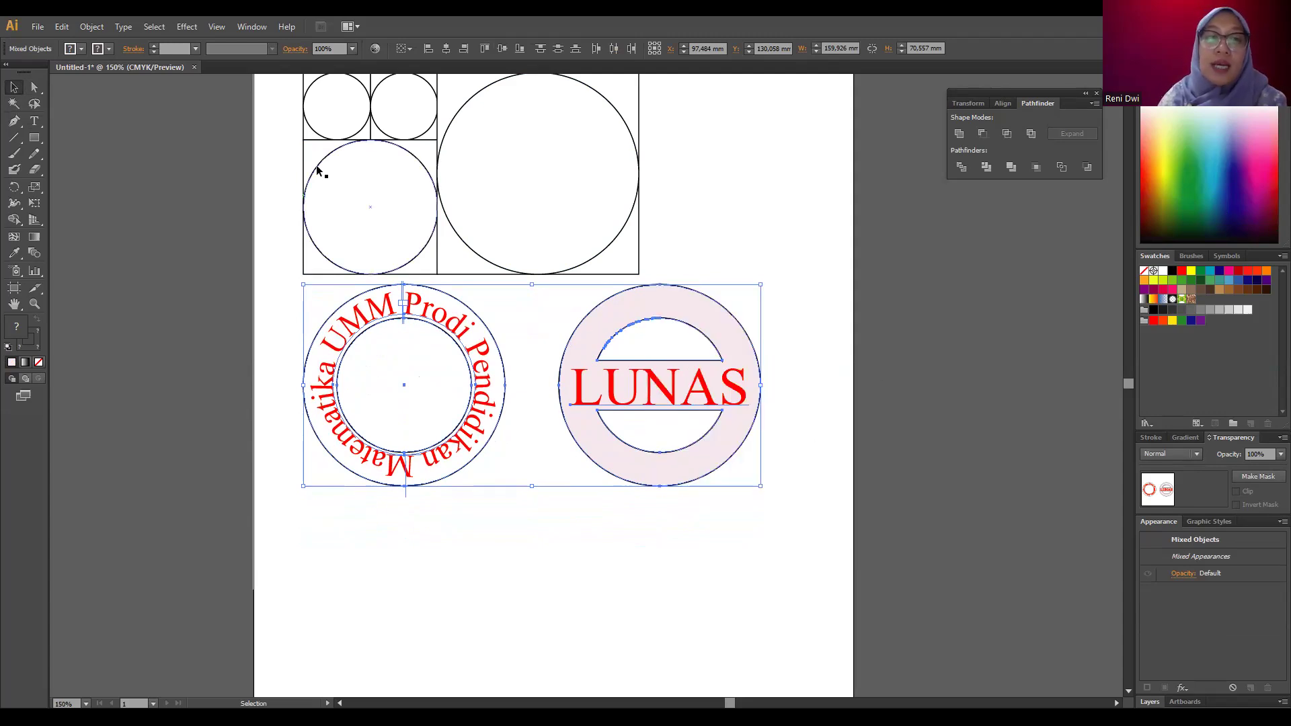
scroll(321, 168, "up", 2)
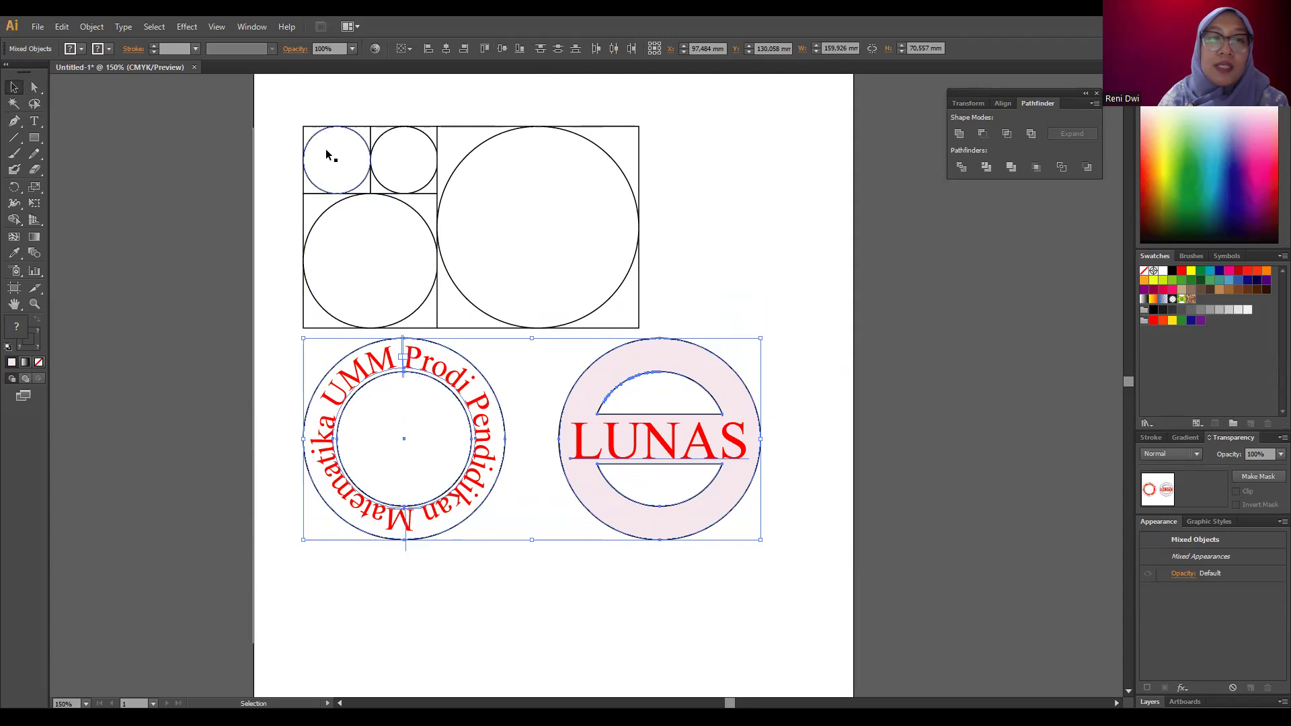
left_click(795, 300)
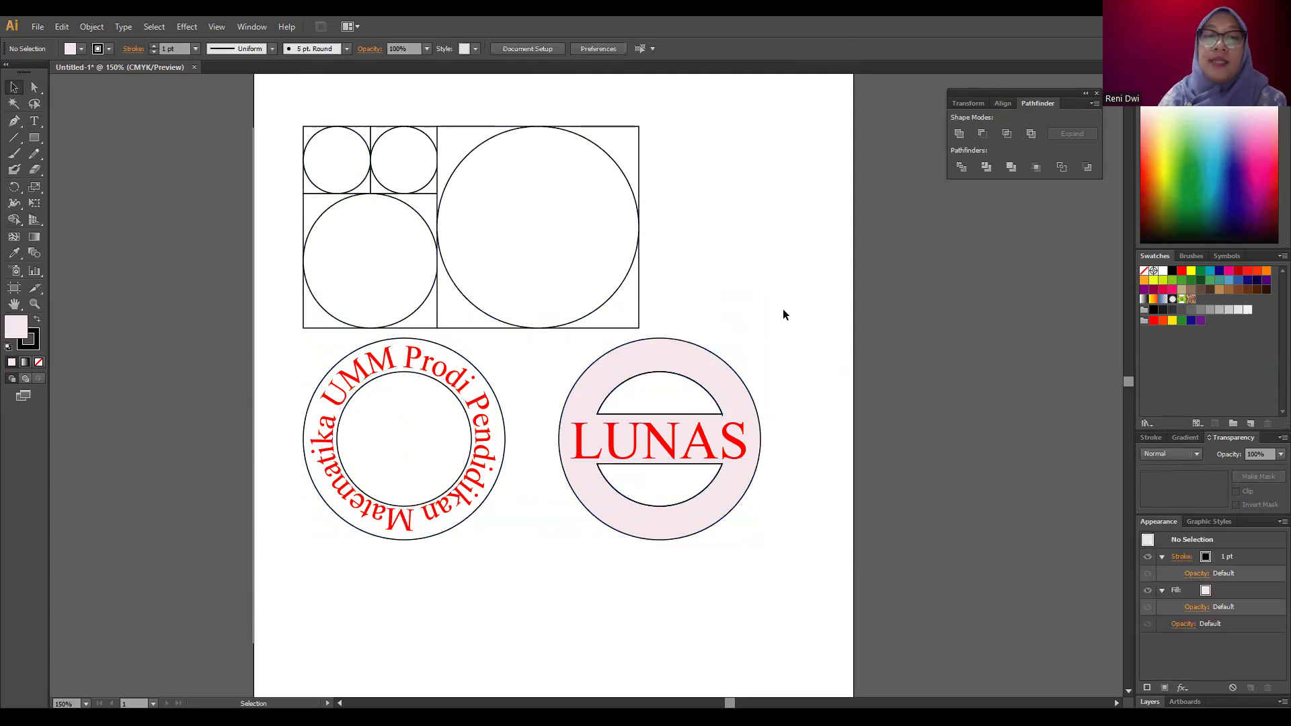
- Draw a freehand looping line about 111 mm wide and 37 mm high with the Pencil tool below the two logos
scroll(783, 311, "down", 3)
scroll(782, 318, "down", 4)
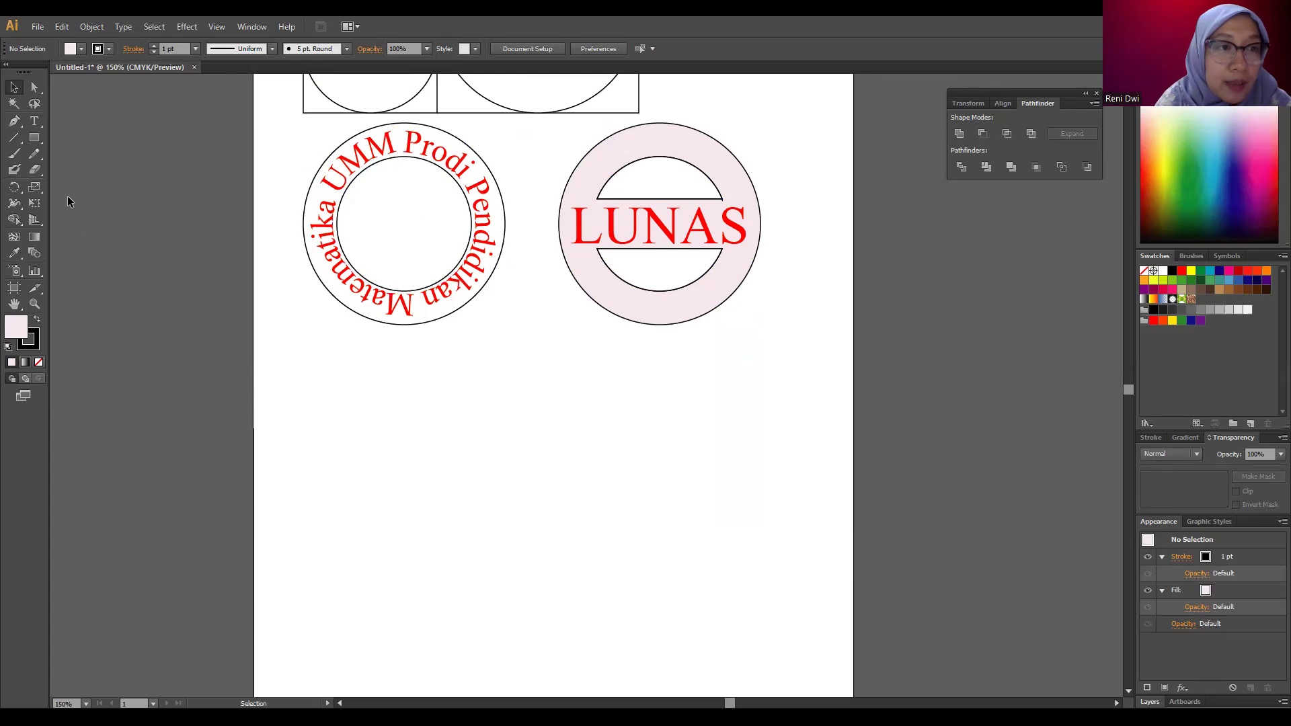
left_click(43, 156)
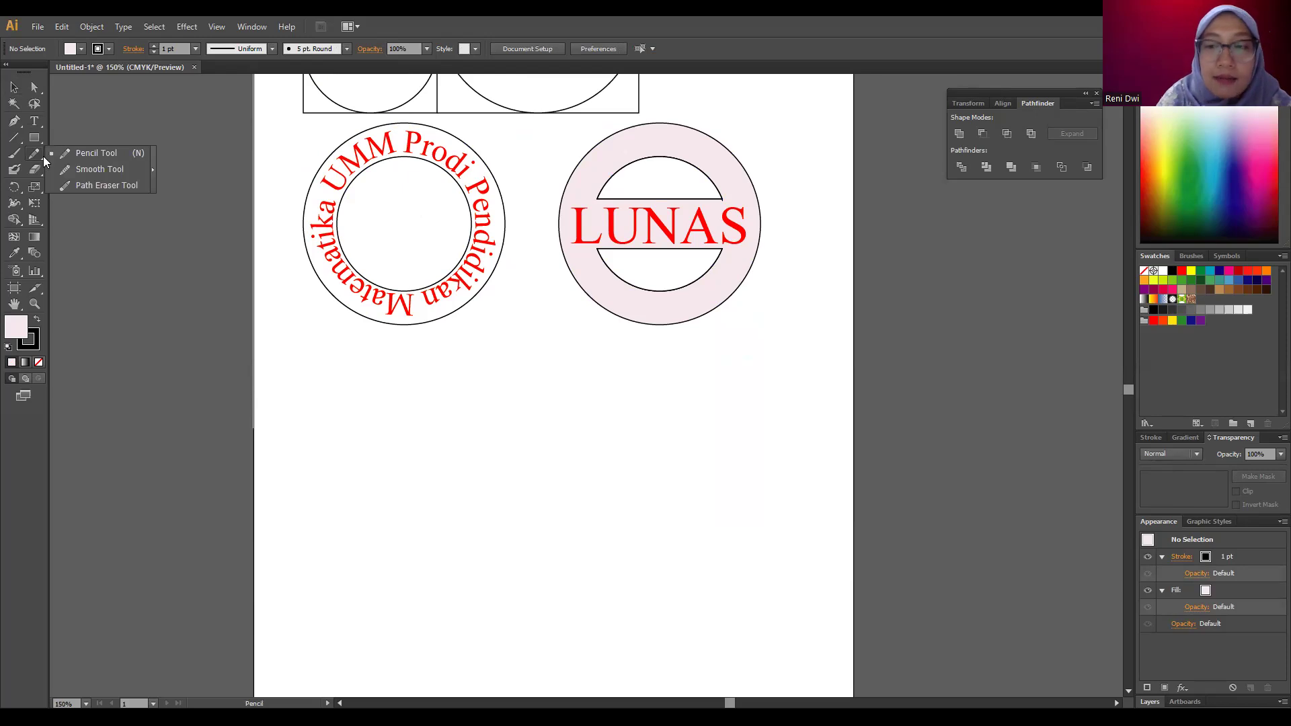
left_click(80, 154)
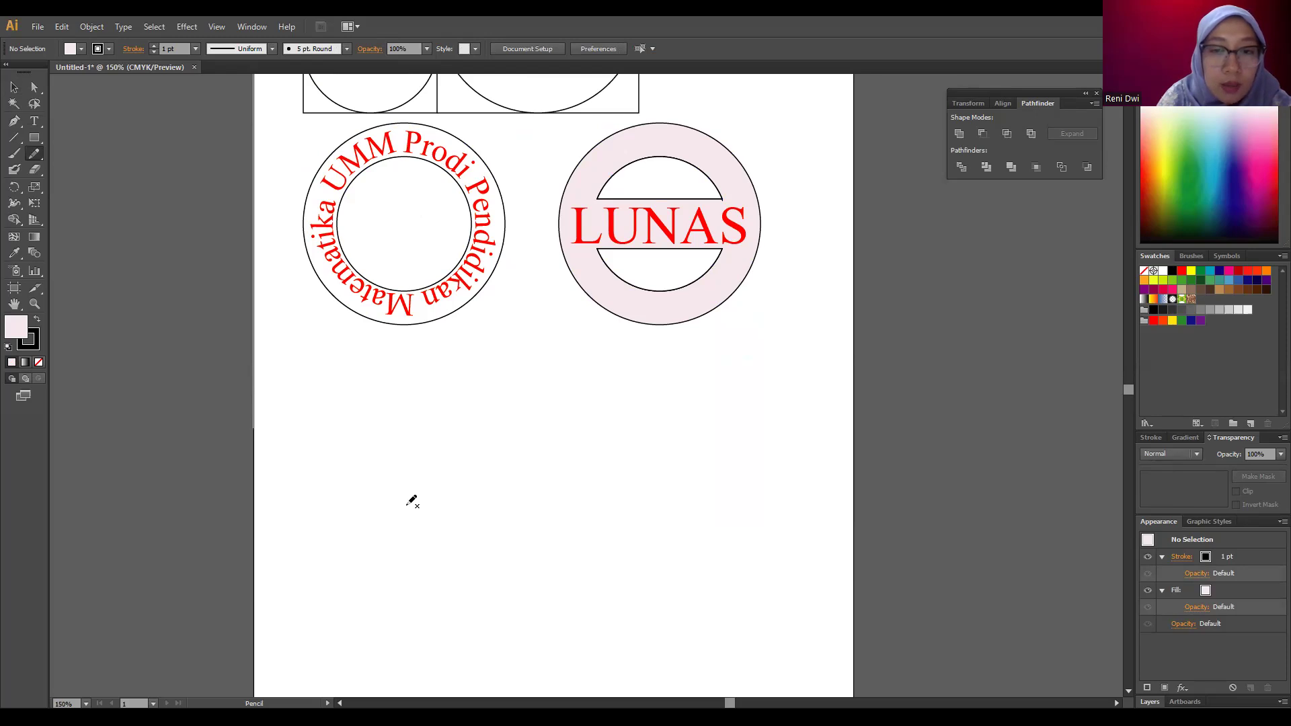
mouse_move(385, 487)
left_mouse_down()
mouse_move(399, 439)
mouse_move(447, 412)
mouse_move(482, 440)
mouse_move(462, 493)
mouse_move(434, 481)
mouse_move(455, 426)
mouse_move(536, 423)
mouse_move(549, 469)
mouse_move(536, 493)
mouse_move(513, 478)
mouse_move(519, 423)
mouse_move(576, 413)
mouse_move(600, 429)
mouse_move(610, 475)
mouse_move(590, 487)
mouse_move(570, 450)
mouse_move(593, 395)
mouse_move(660, 401)
mouse_move(692, 450)
mouse_move(656, 481)
mouse_move(630, 465)
mouse_move(648, 415)
mouse_move(703, 409)
left_mouse_up()
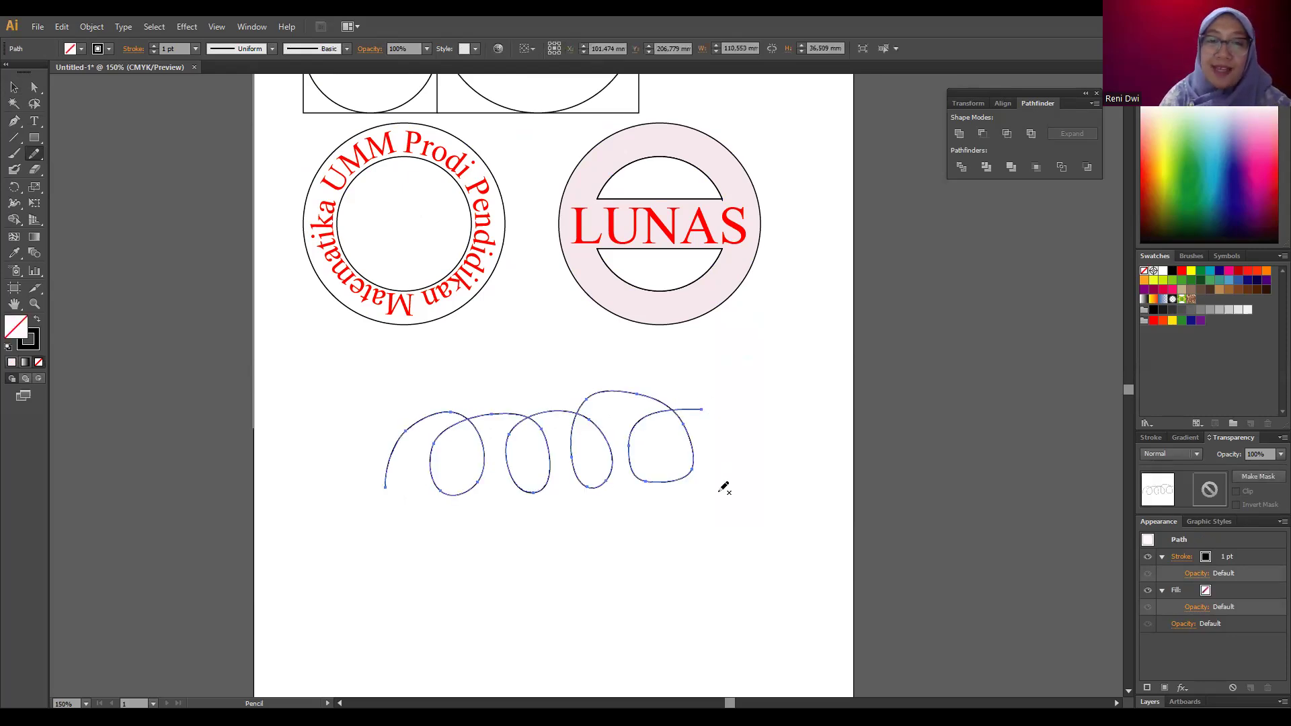
left_click(13, 87)
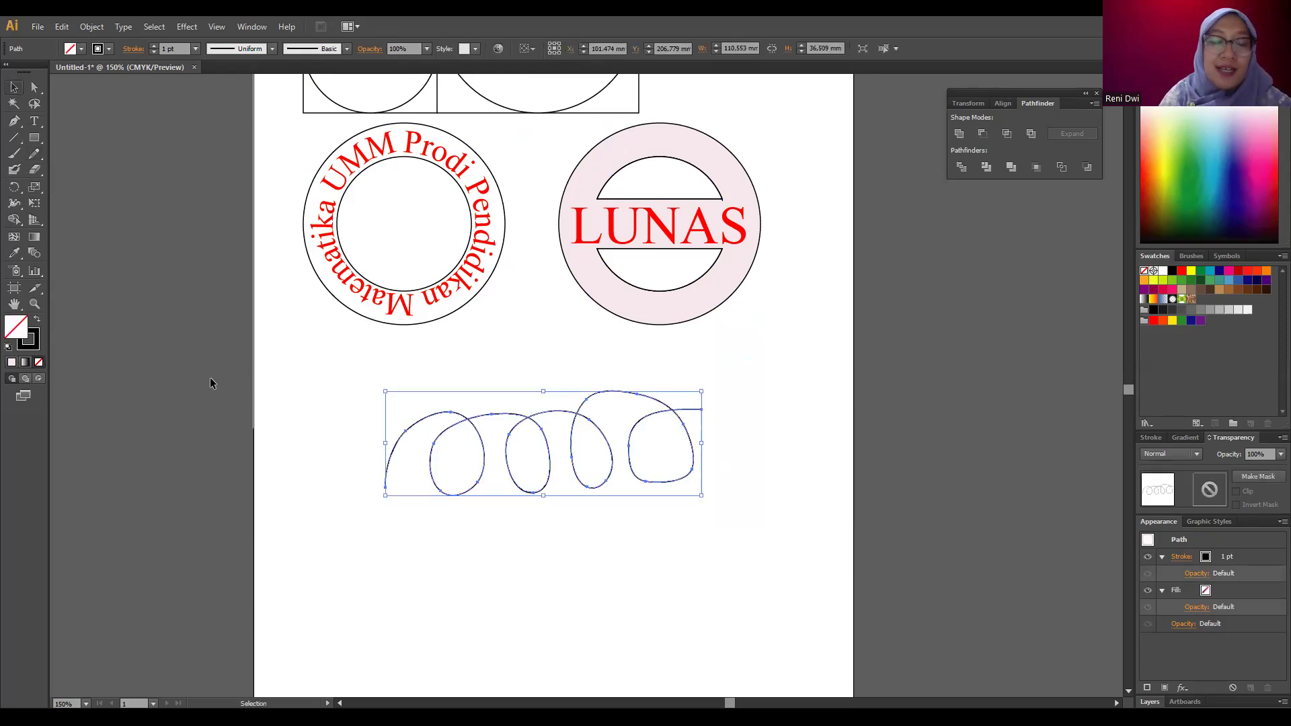
left_click(435, 531)
- Cut the leftmost small circle from the golden-ratio grid and paste it below the start of the looping line
scroll(481, 502, "up", 2)
scroll(484, 511, "up", 6)
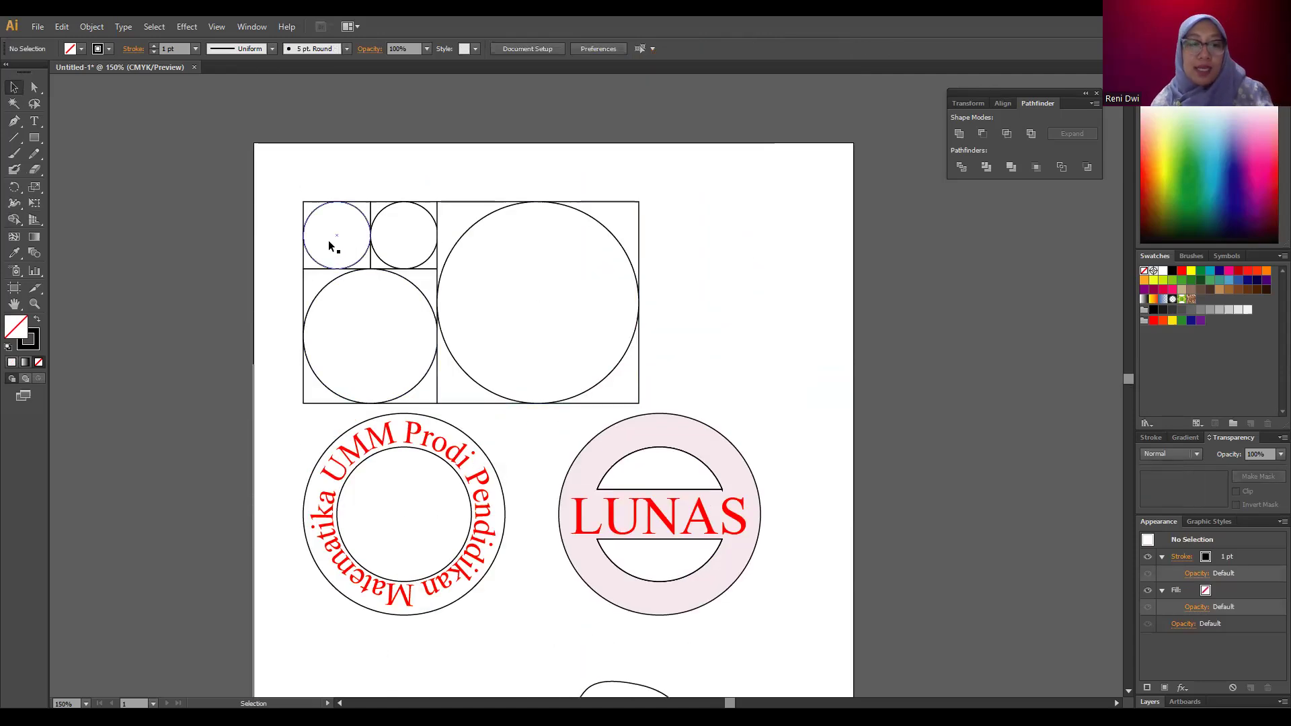
left_click(332, 245)
scroll(565, 482, "down", 9)
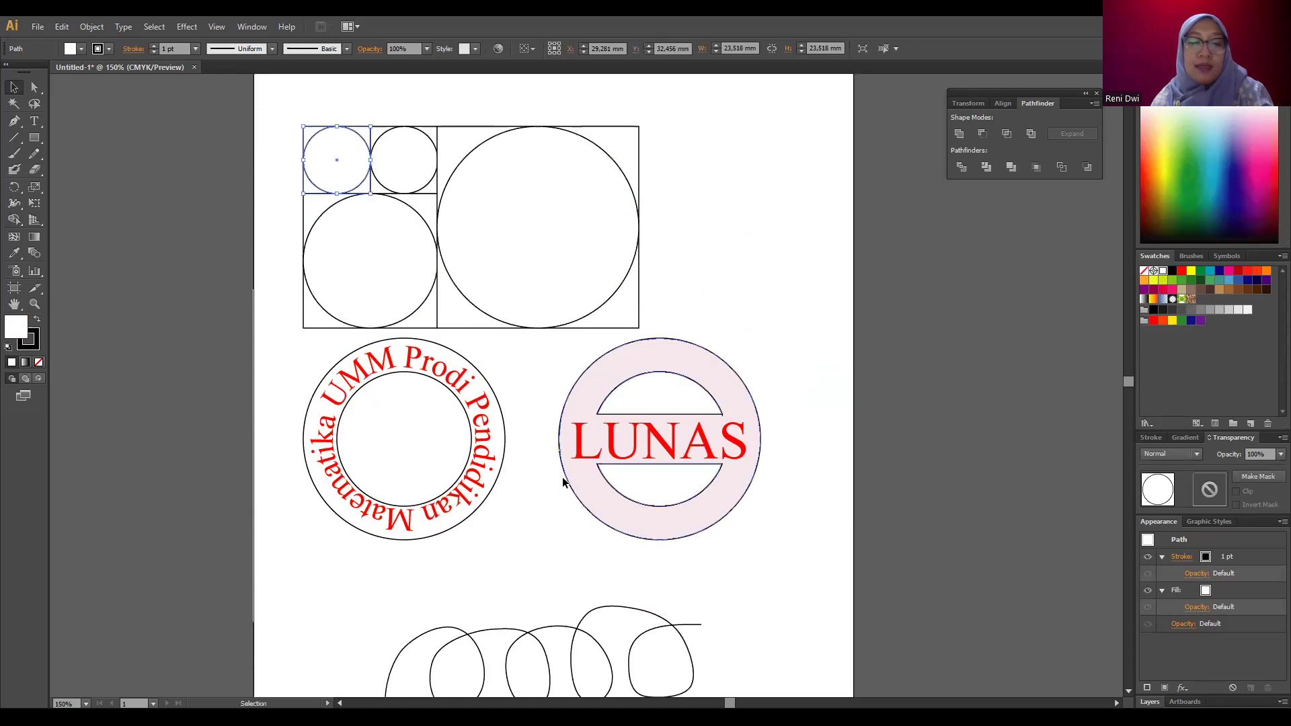
key("ctrl+x")
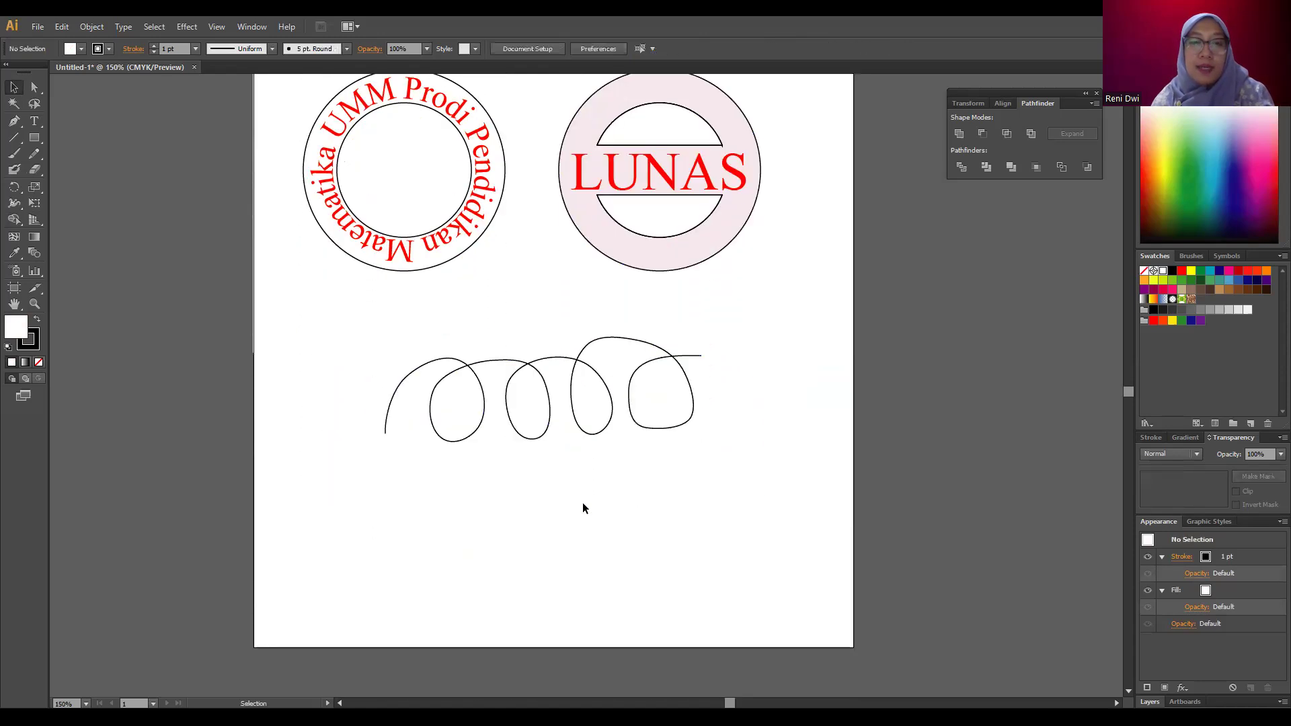
key("ctrl+v")
mouse_move(584, 390)
left_mouse_down()
mouse_move(452, 511)
mouse_move(399, 537)
left_mouse_up()
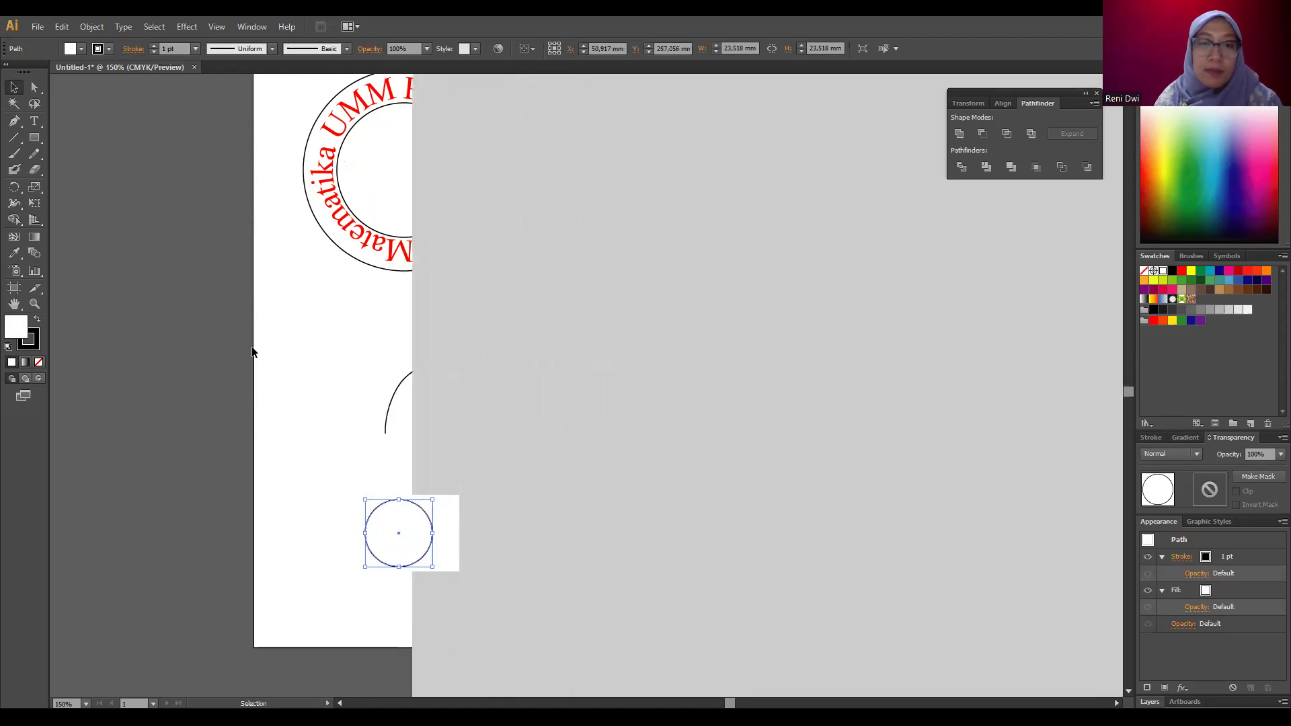
mouse_move(456, 298)
left_mouse_down()
mouse_move(294, 107)
mouse_move(1012, 346)
mouse_move(850, 453)
left_mouse_up()
mouse_move(318, 76)
left_mouse_down()
mouse_move(1041, 366)
mouse_move(1057, 441)
left_mouse_up()
left_click(755, 550)
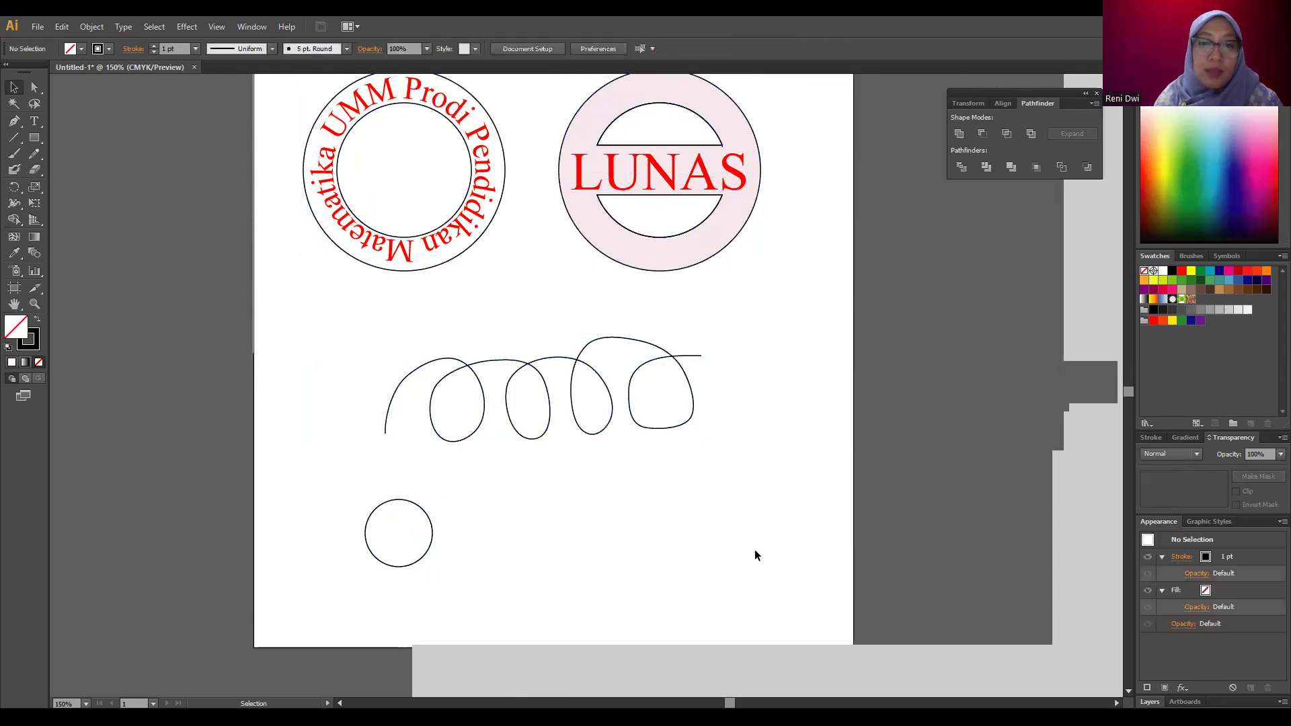
- Fill the small circle below the looping line with the Fading Sky gradient and set its stroke to none
left_click(388, 550)
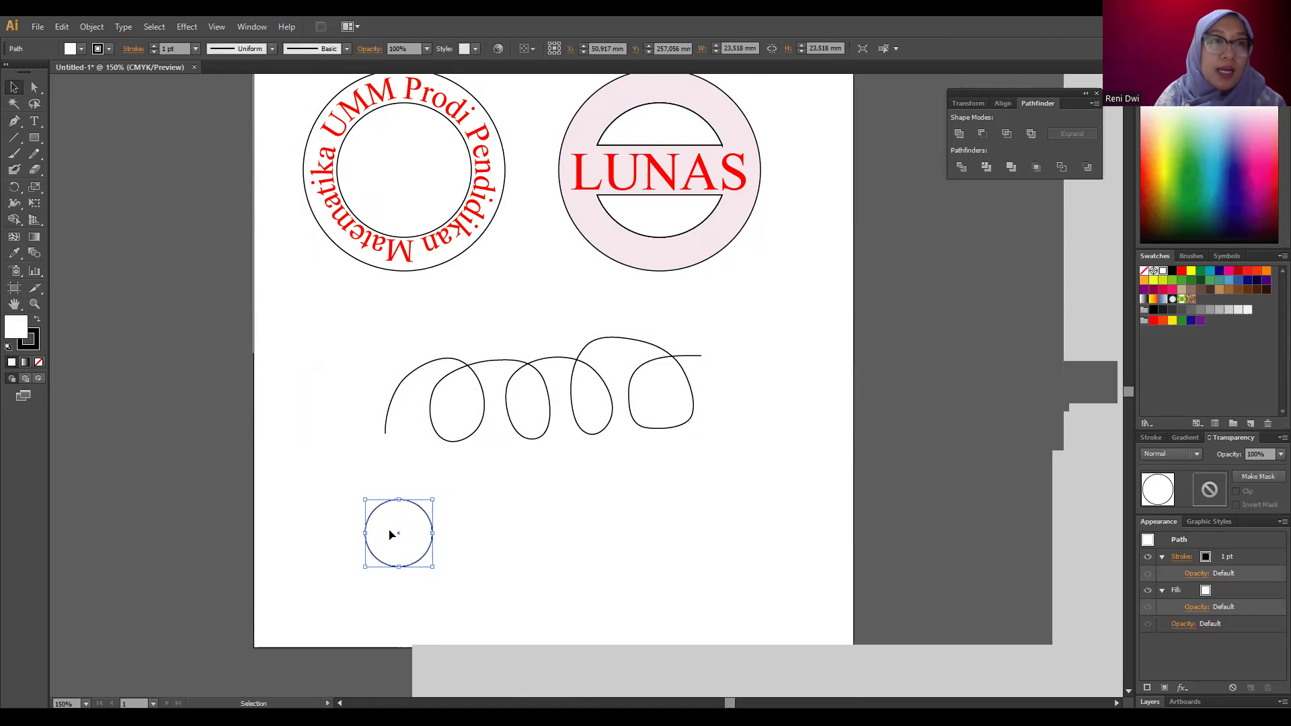
left_click(71, 50)
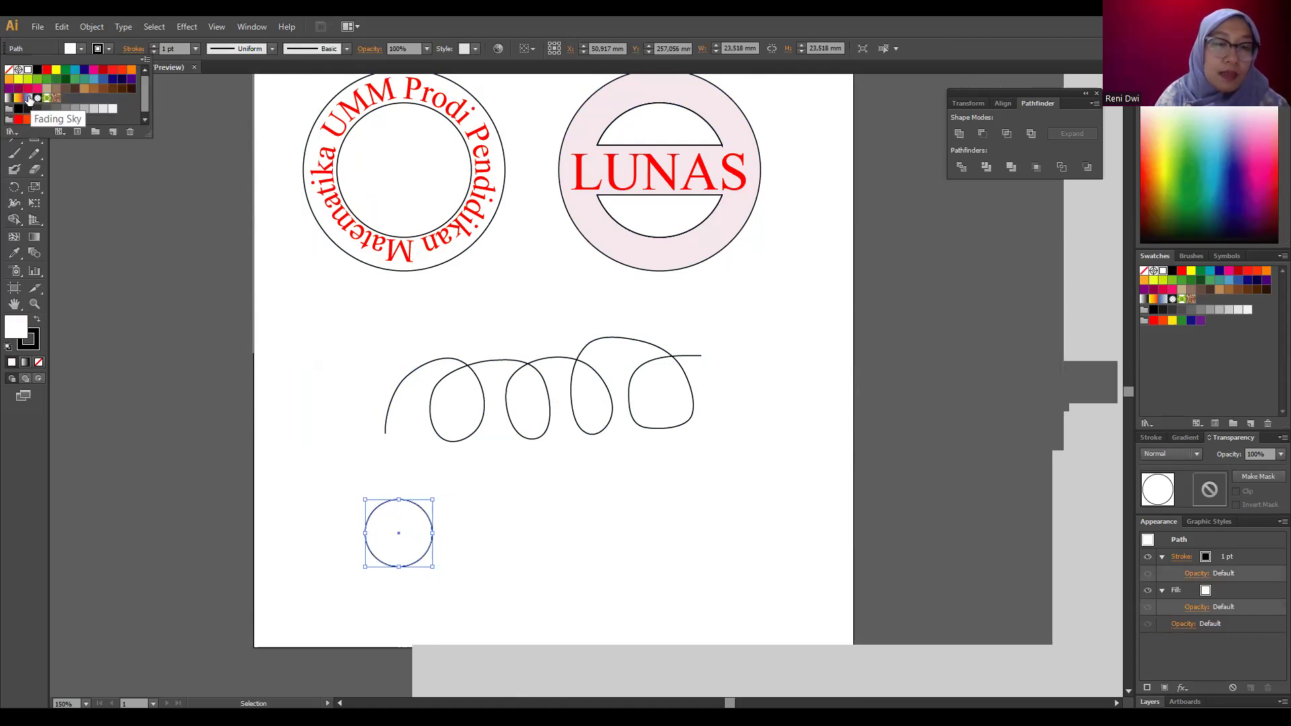
left_click(29, 98)
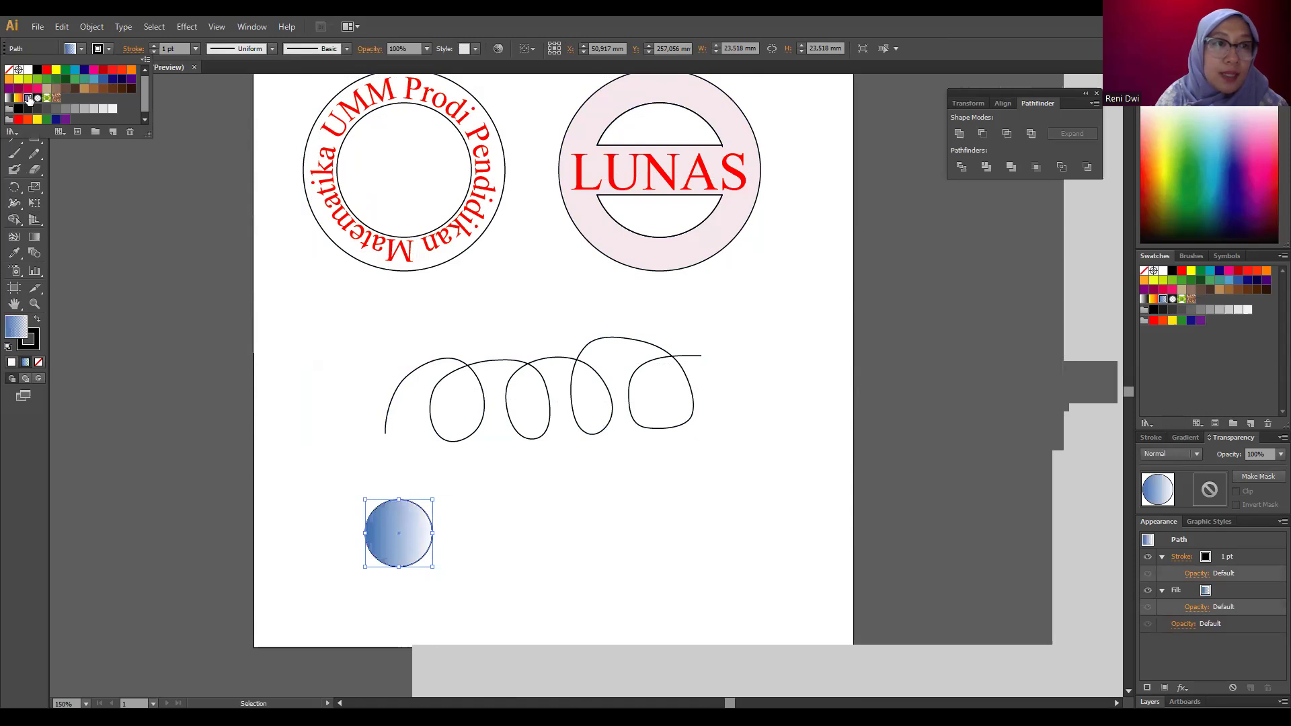
left_click(111, 53)
left_click(101, 53)
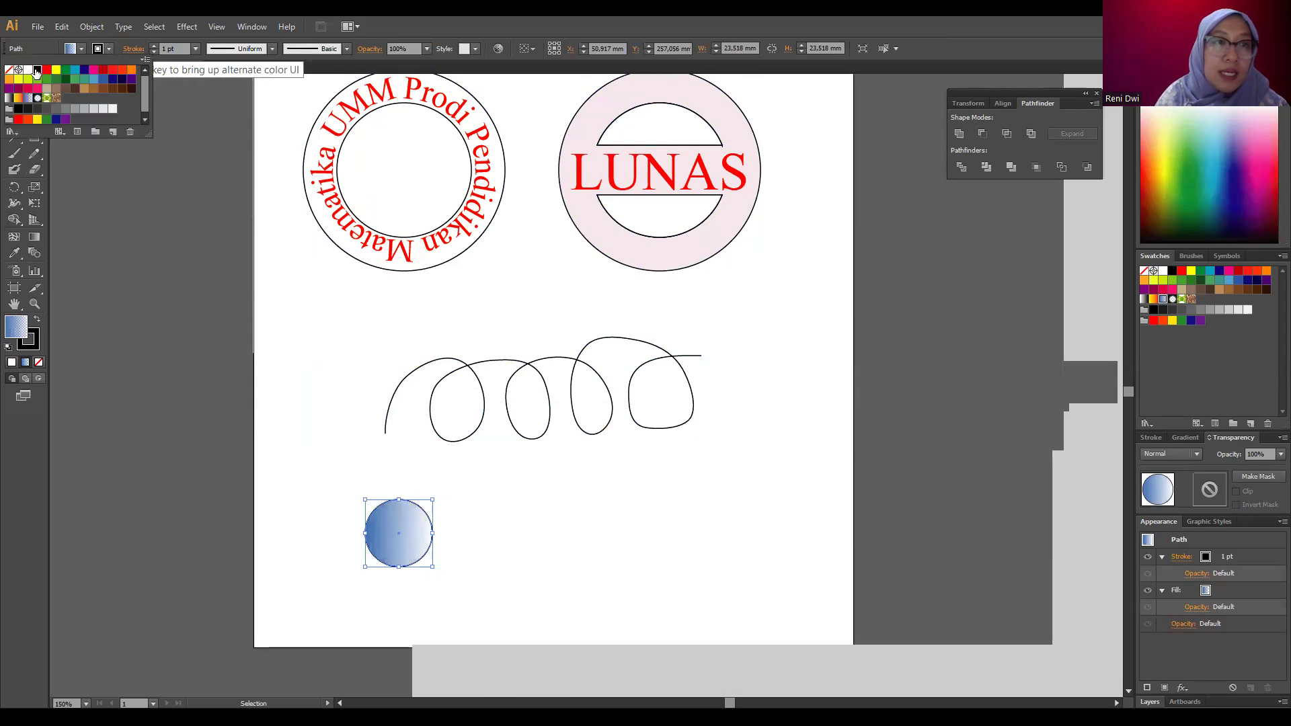
left_click(28, 74)
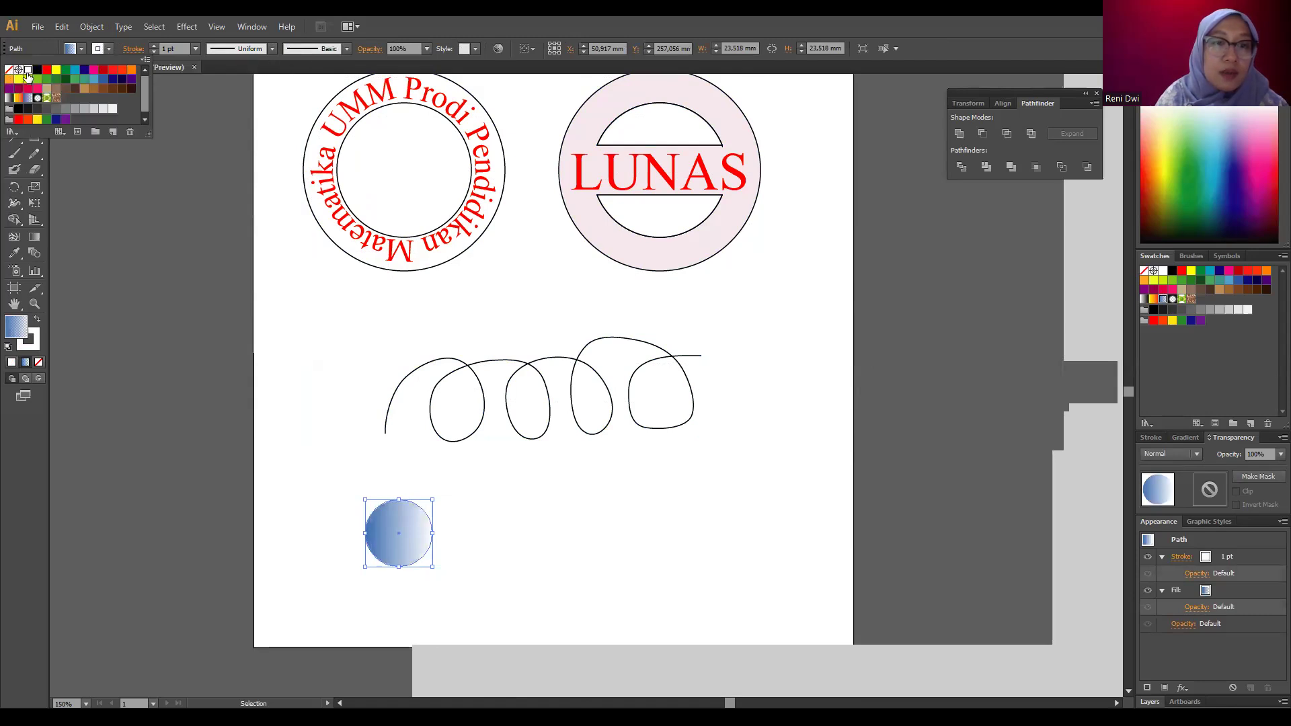
left_click(9, 70)
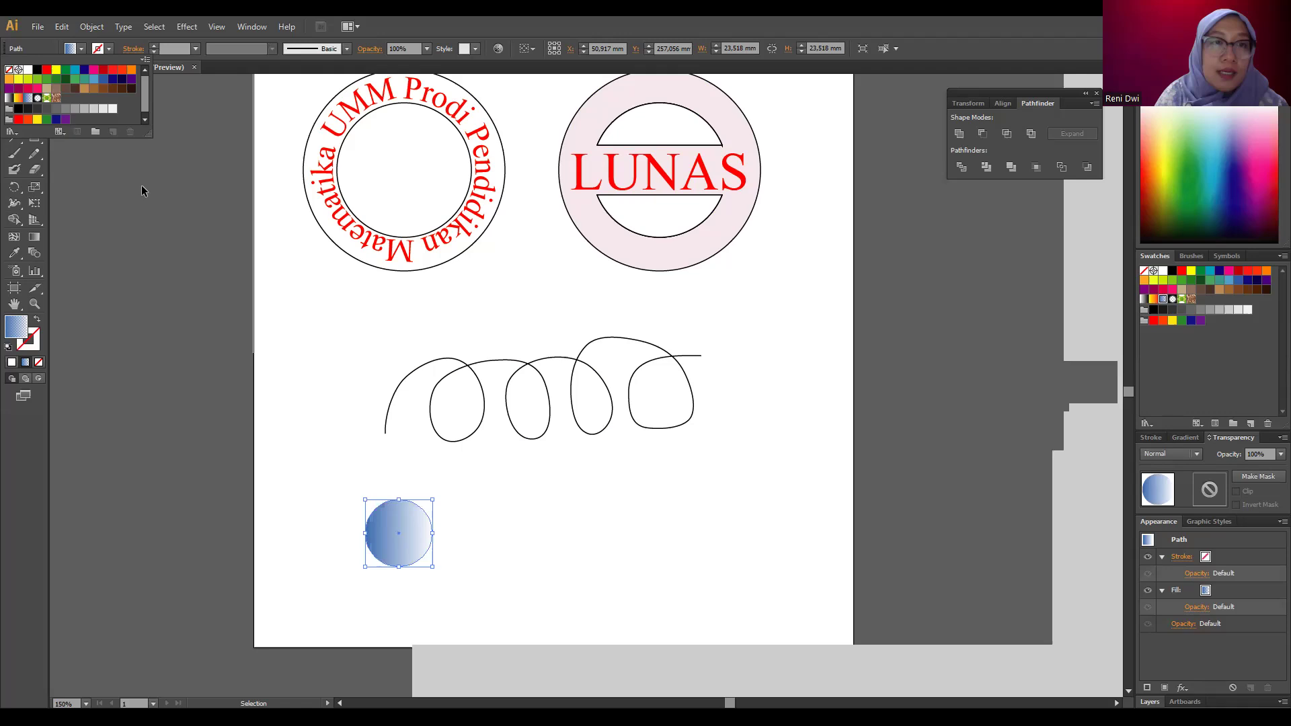
left_click(293, 289)
- Duplicate the gradient circle and place the copy below the far end of the looping line, roughly level with the original
key("a")
key("ctrl+v")
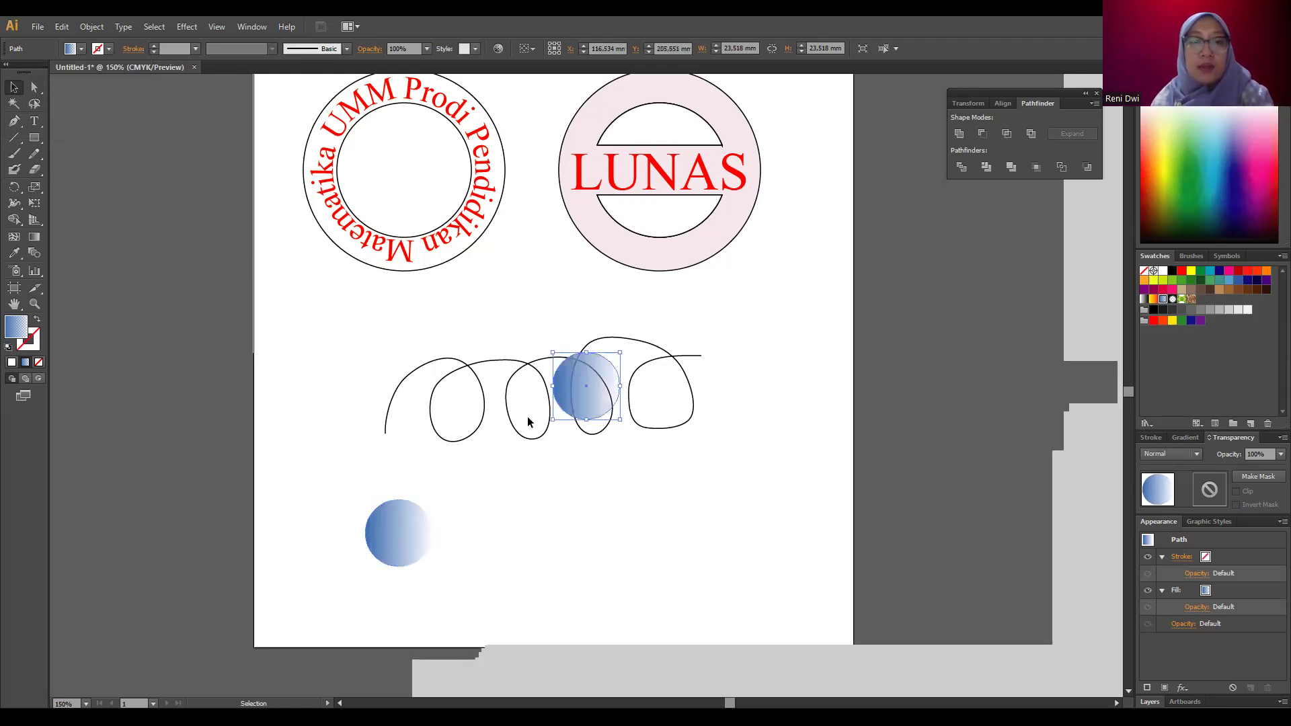
left_click_drag(596, 385, 659, 535)
left_click(332, 475)
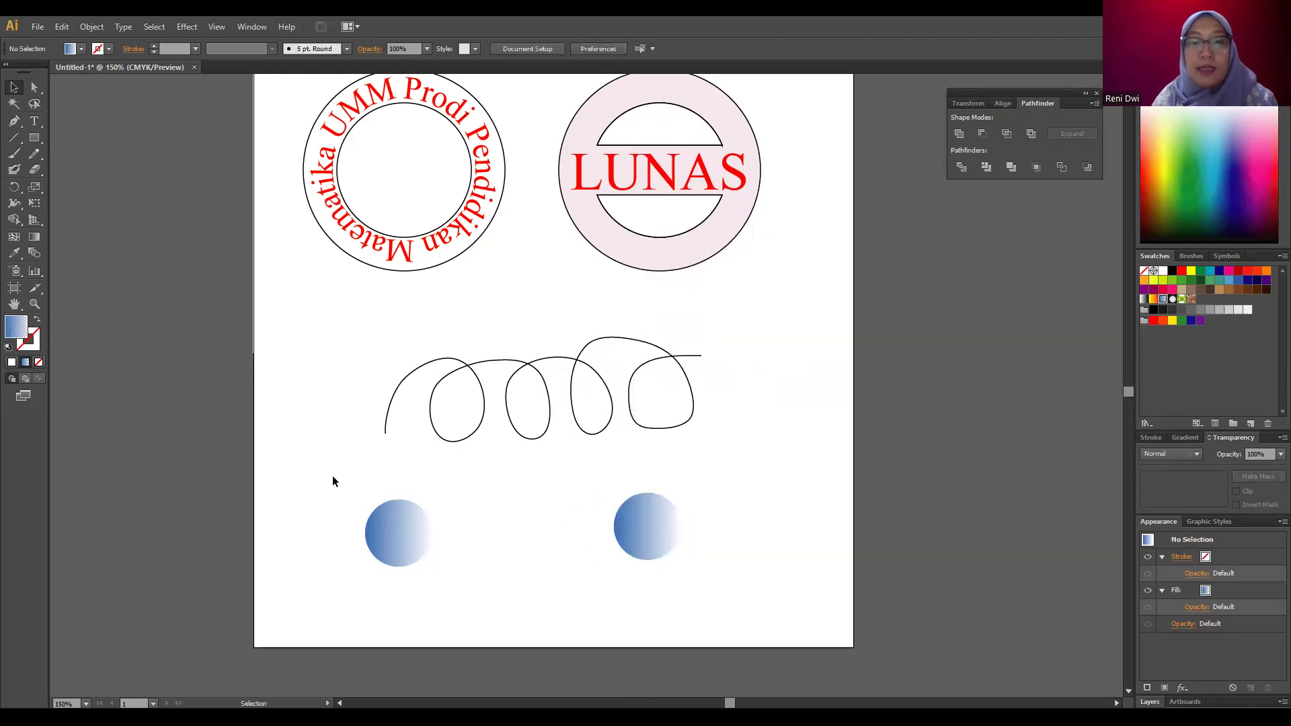
left_click_drag(658, 539, 713, 542)
left_click(335, 475)
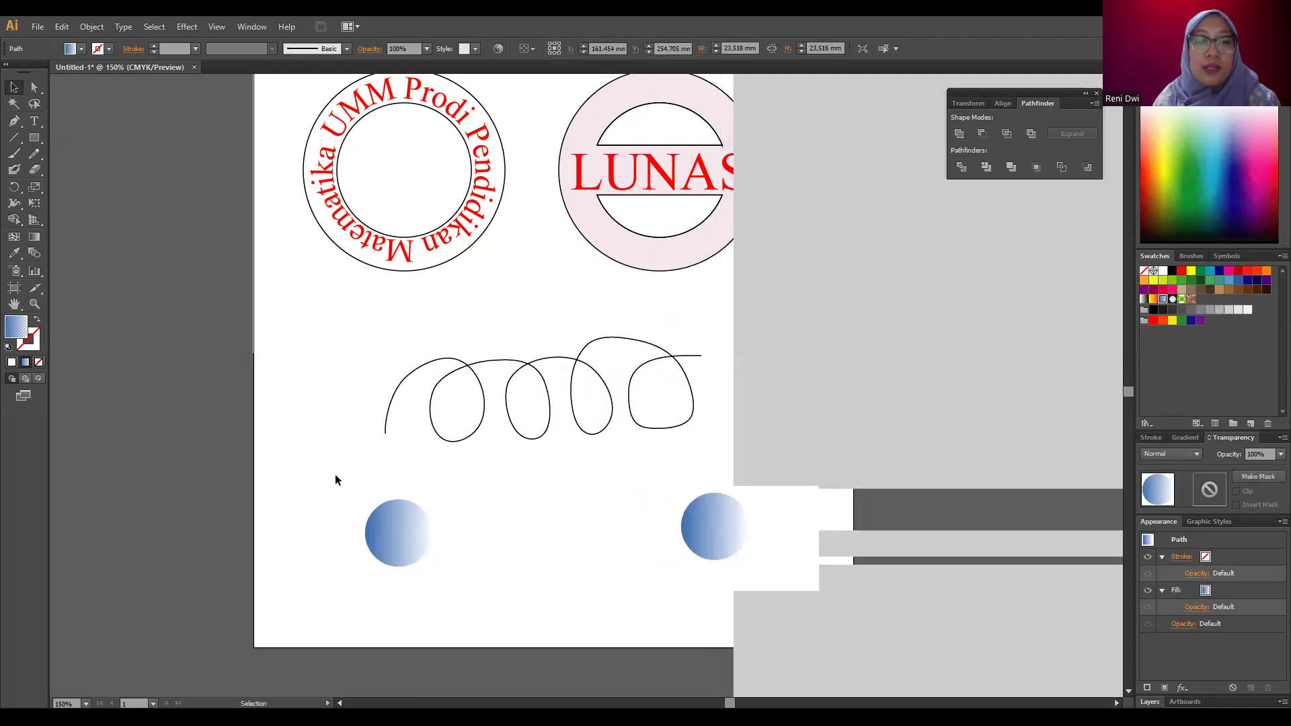
- Make a blend between the two gradient circles, leaving the looping line out of the selection, and deselect it
left_click_drag(378, 290, 1025, 629)
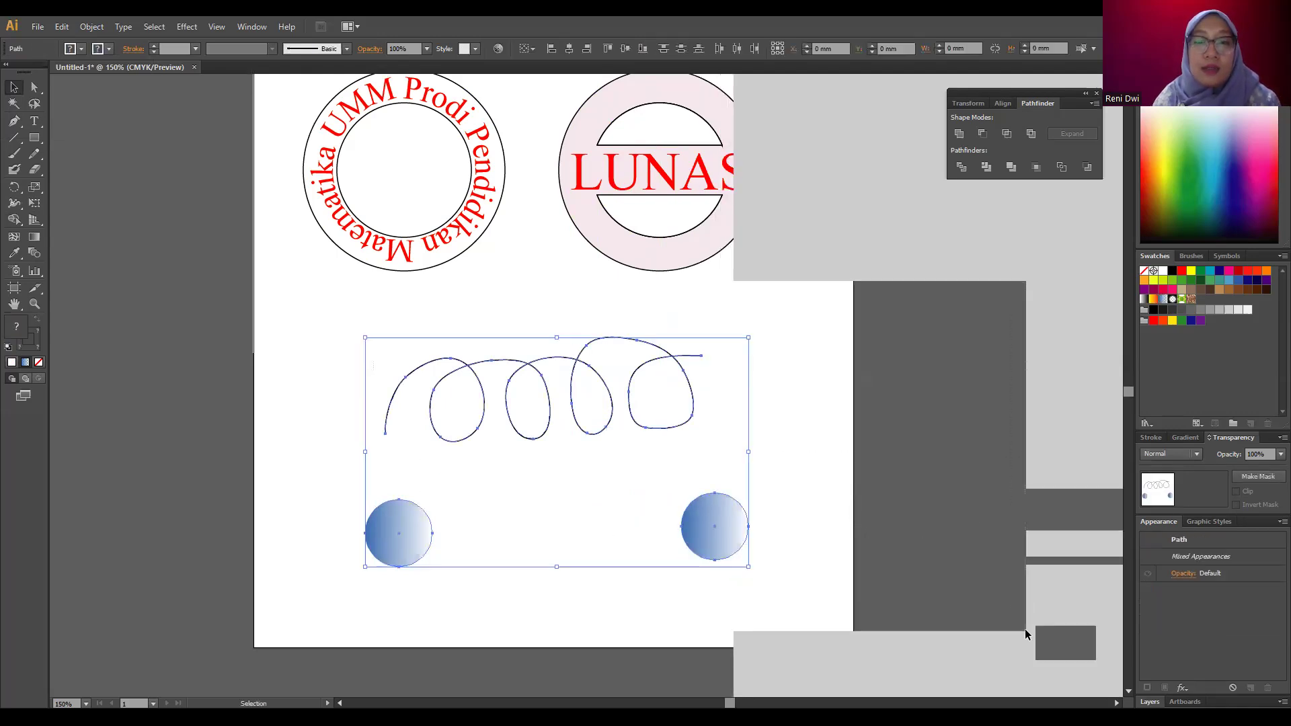
left_click(313, 514)
left_click_drag(311, 485, 832, 619)
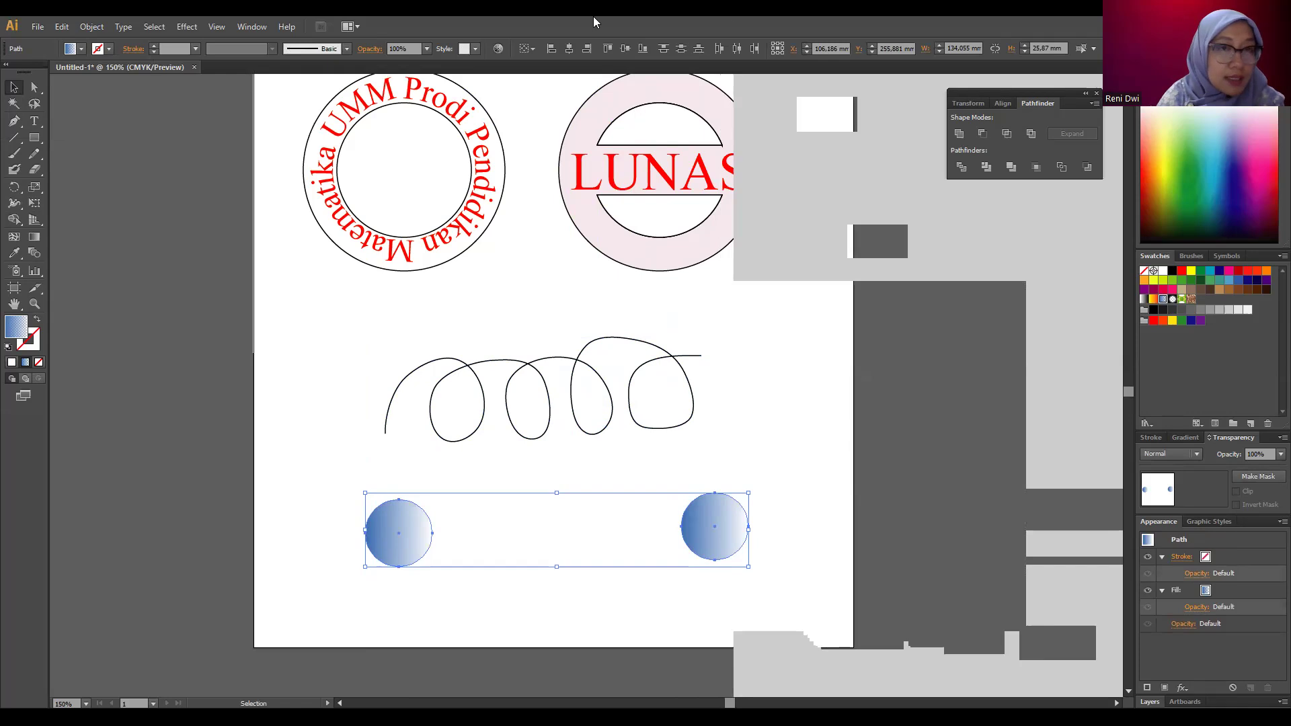
left_click(92, 27)
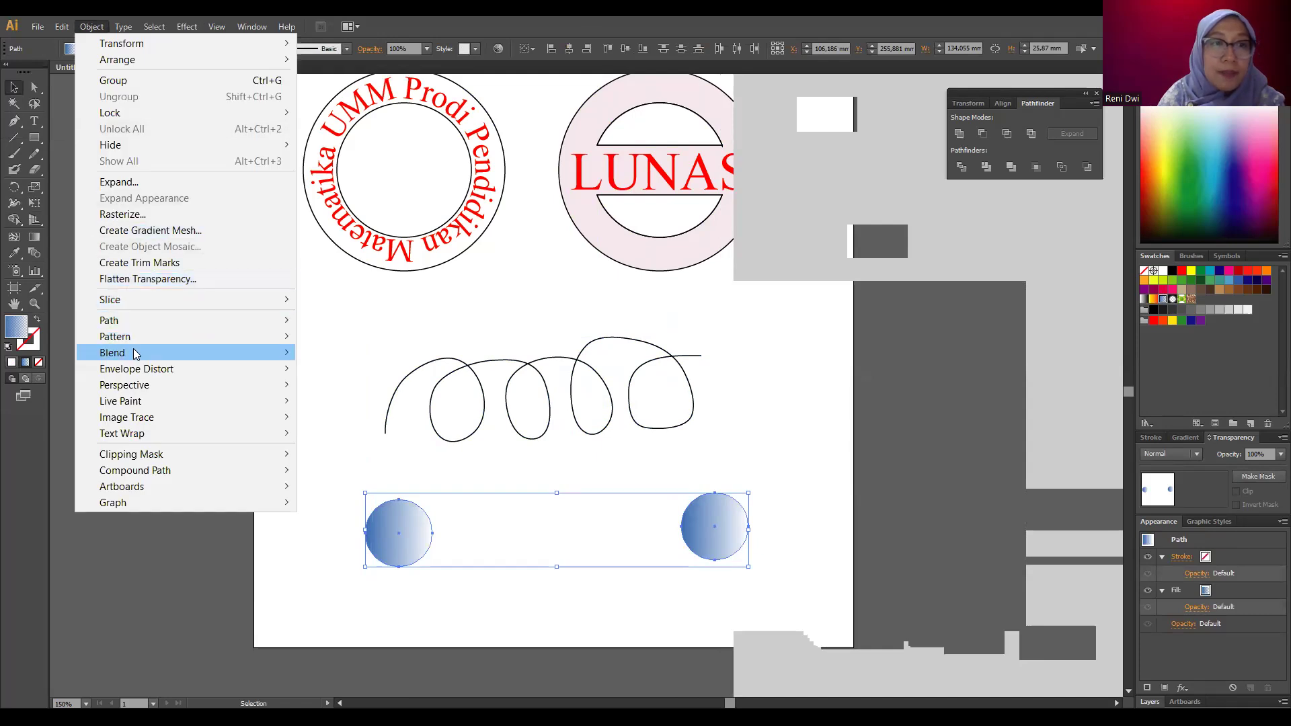
mouse_move(133, 350)
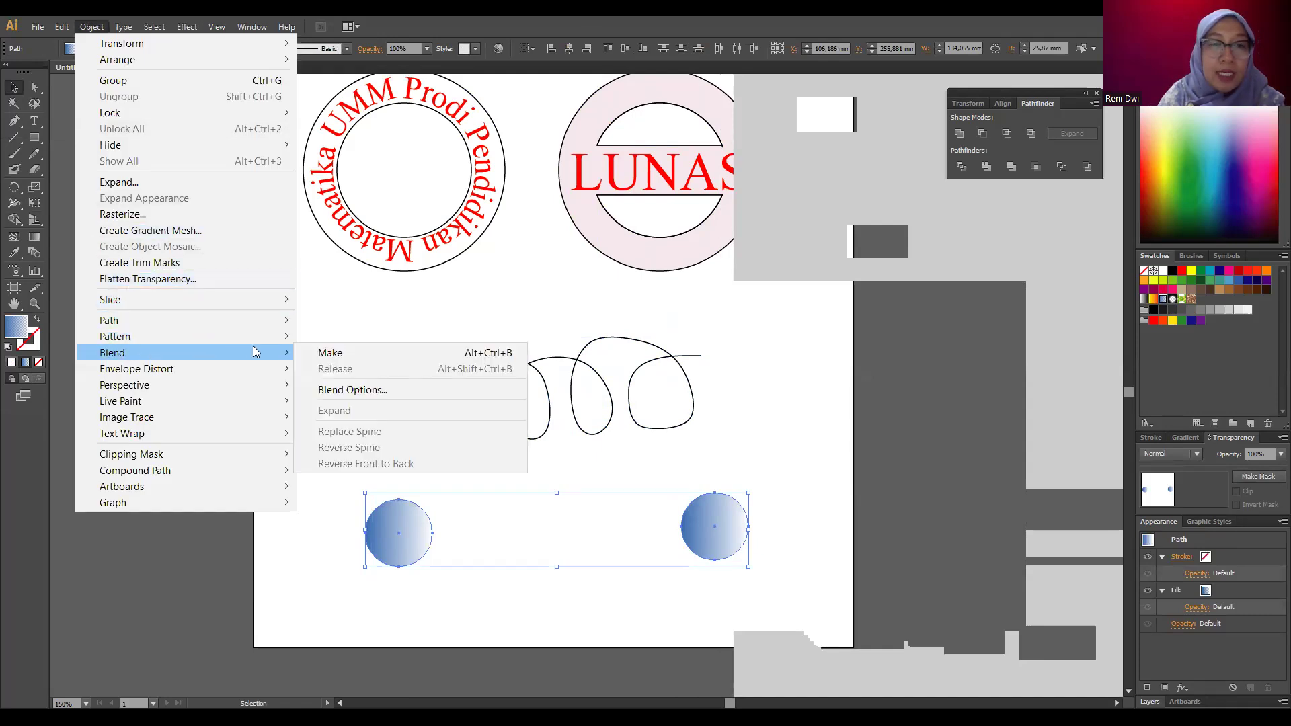
left_click(321, 354)
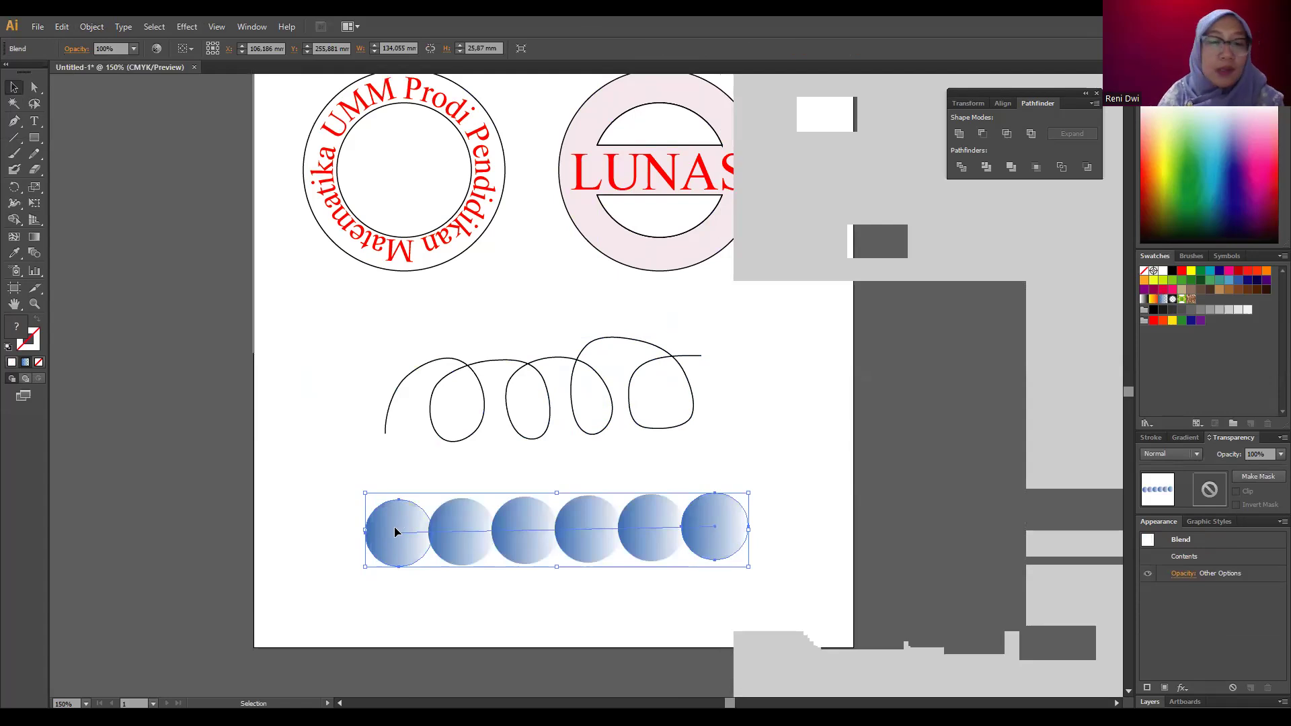
left_click(306, 458)
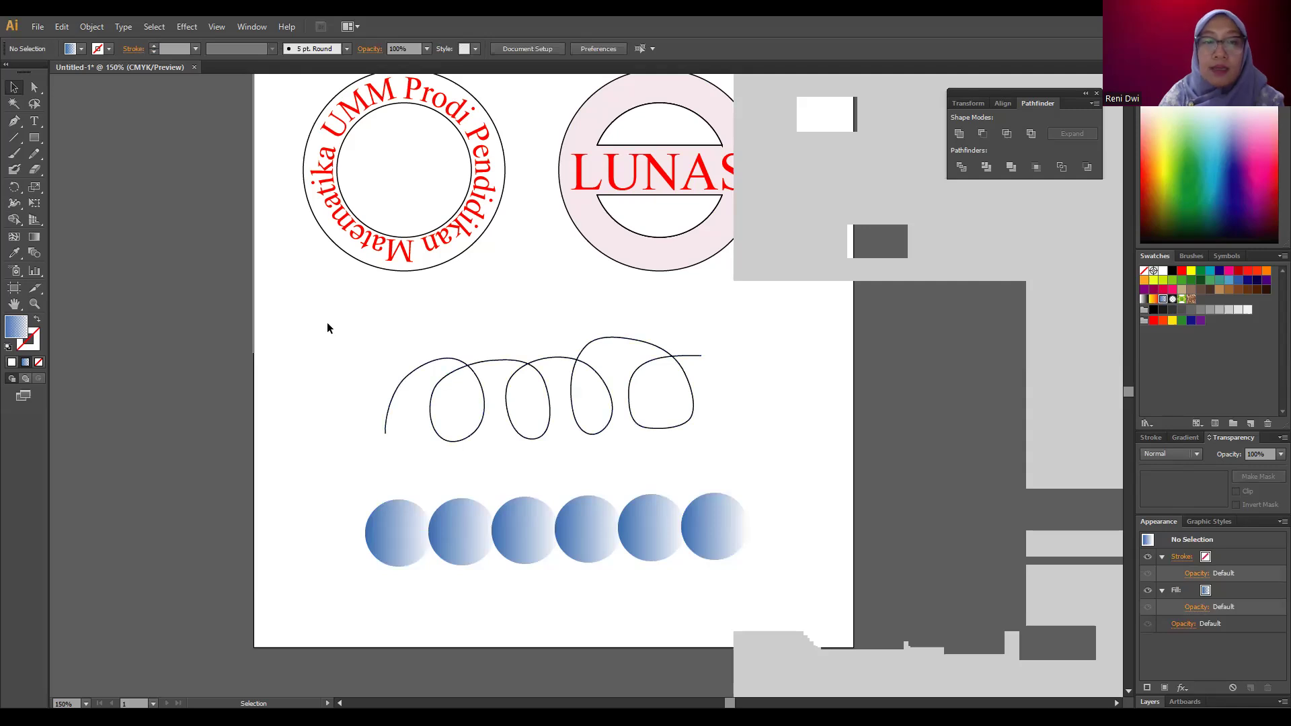
- Replace the spine of the gradient circle blend with the freehand looping line
left_click_drag(322, 322, 786, 600)
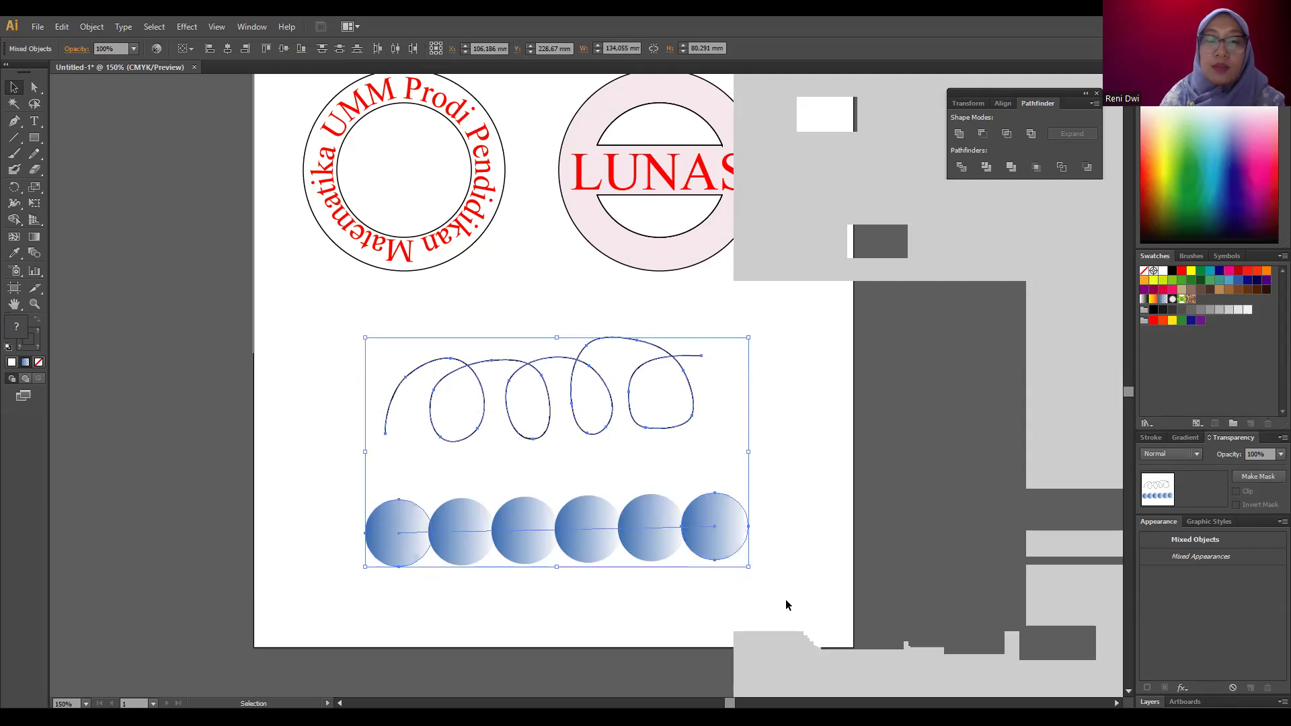
left_click(91, 28)
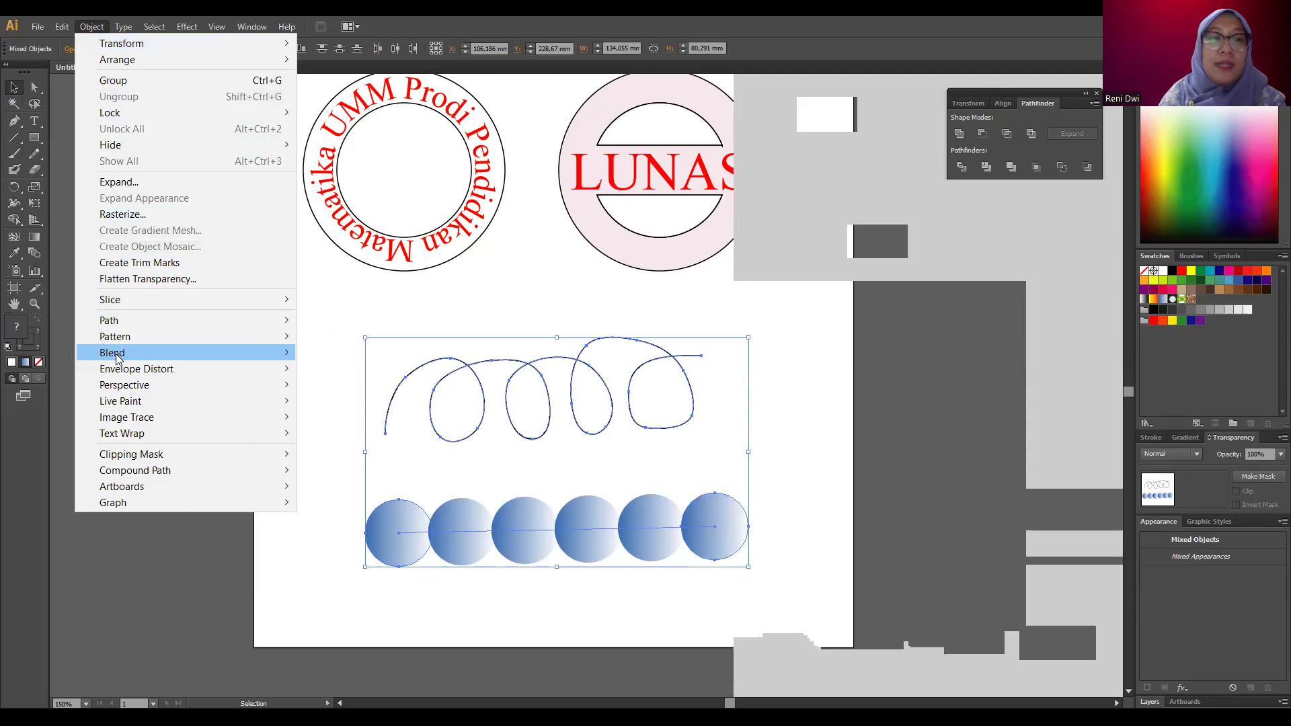
mouse_move(143, 361)
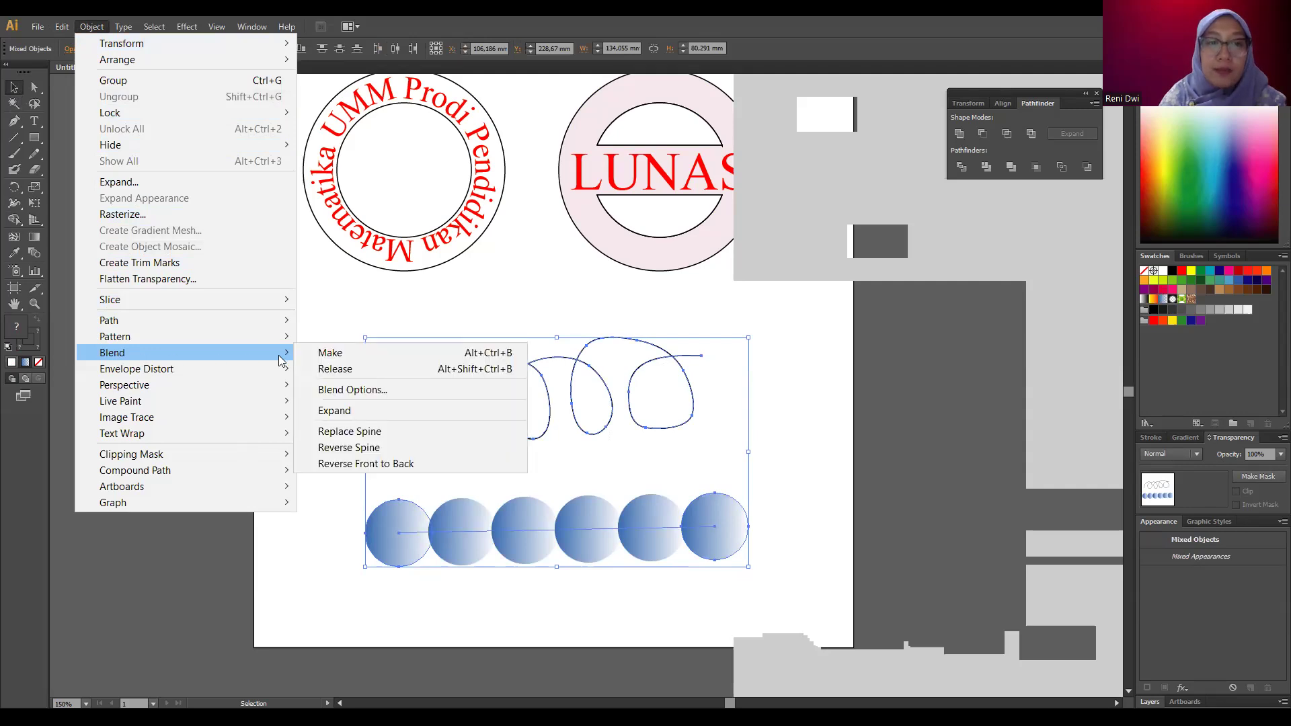
left_click(368, 433)
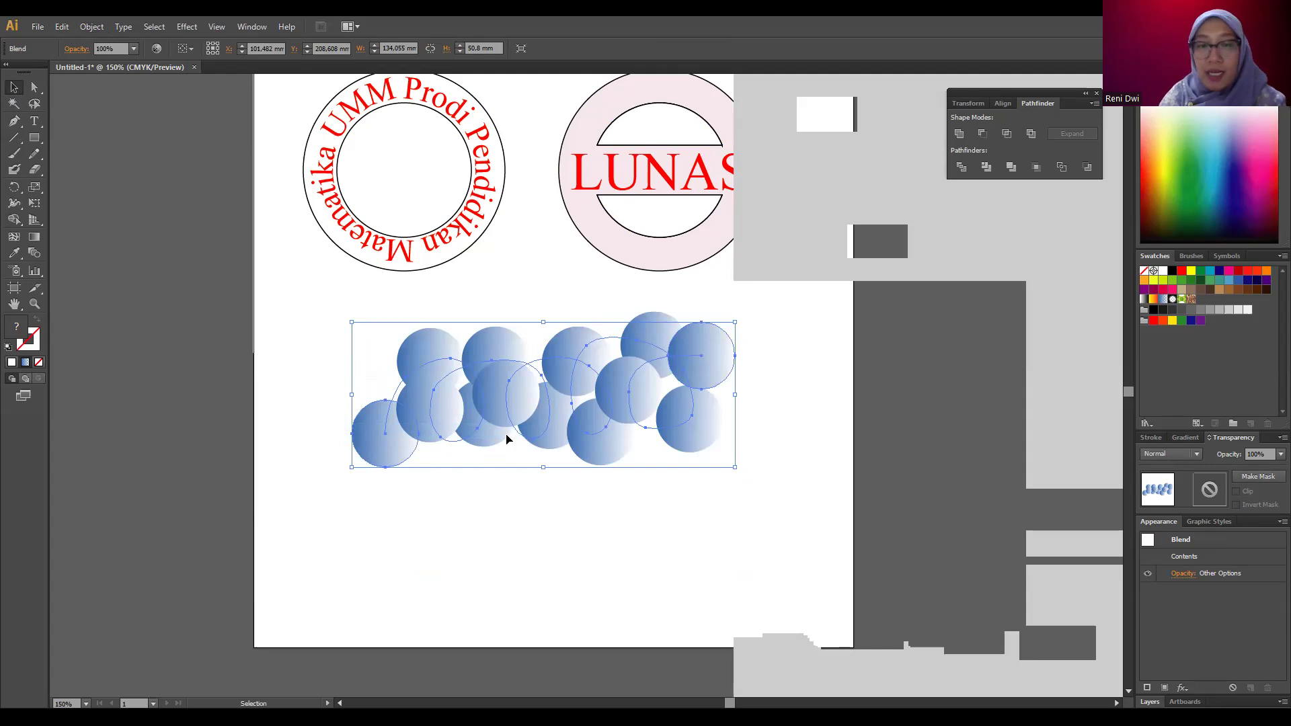
- Open the blend options for the looping circle blend, move the dialog clear of the artwork and turn on the preview
left_click(92, 27)
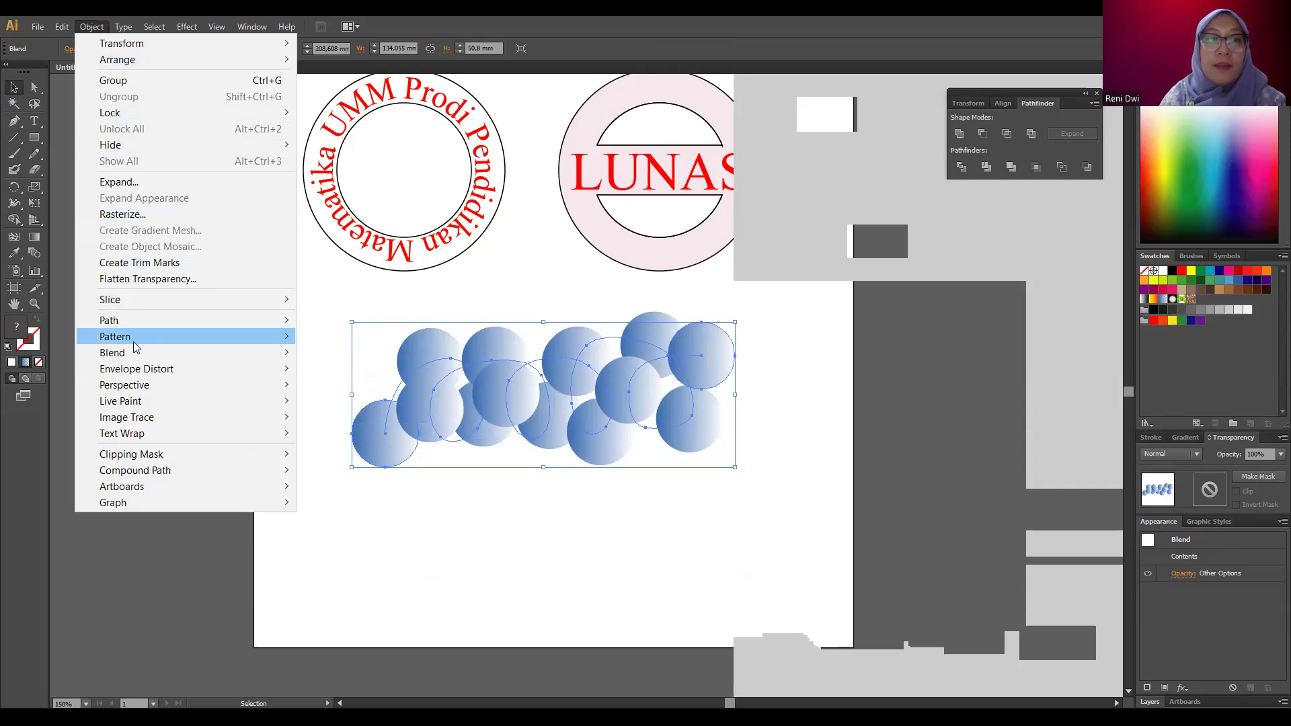
mouse_move(214, 353)
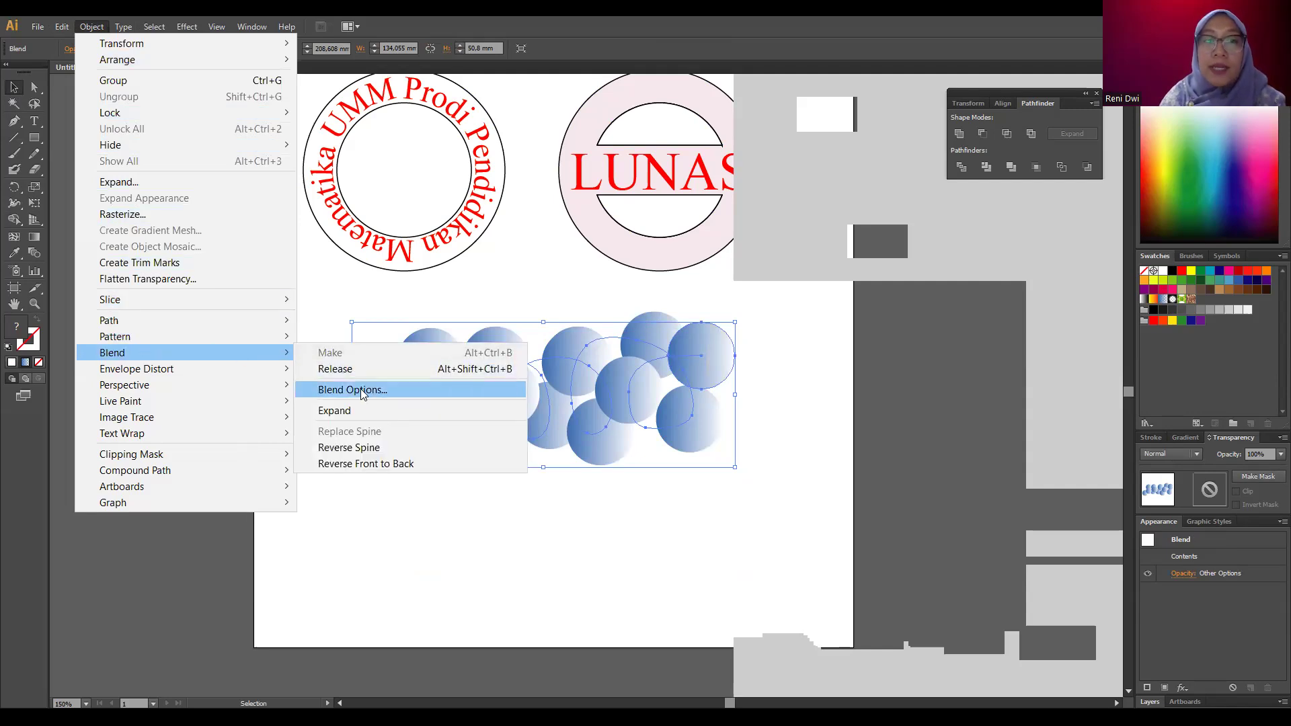
left_click(354, 390)
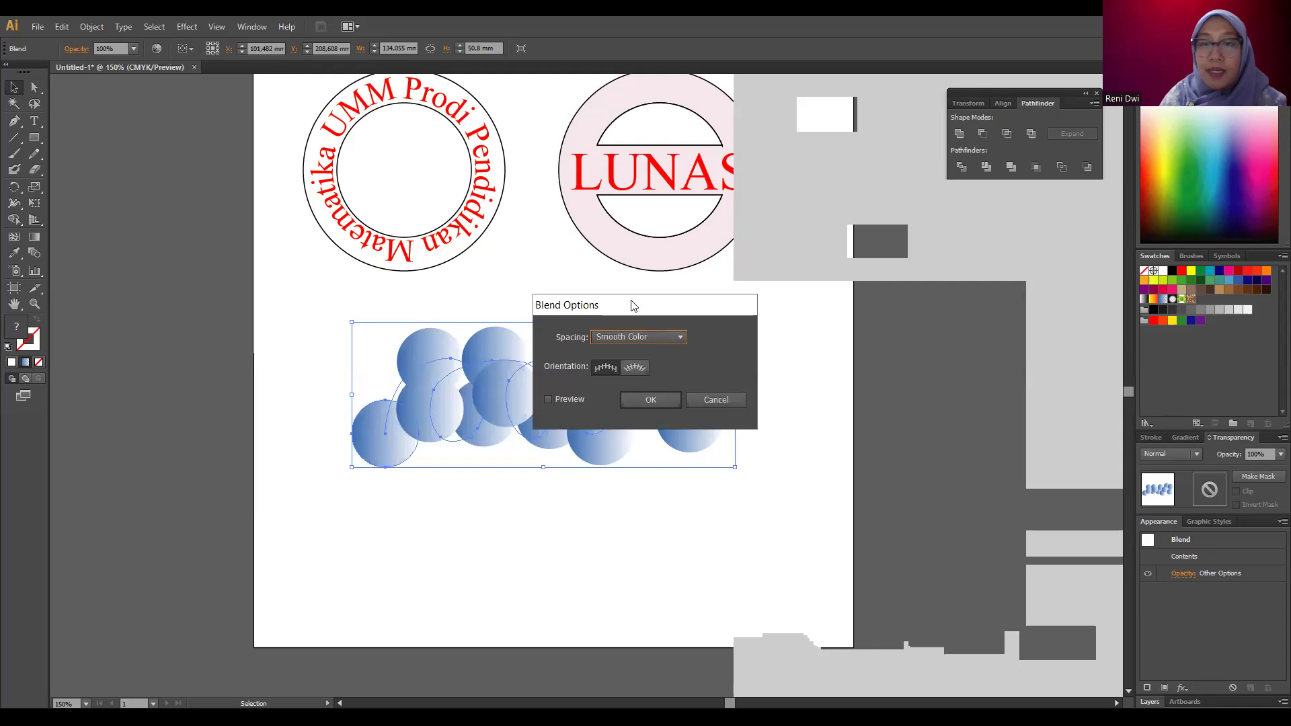
left_click_drag(632, 304, 844, 250)
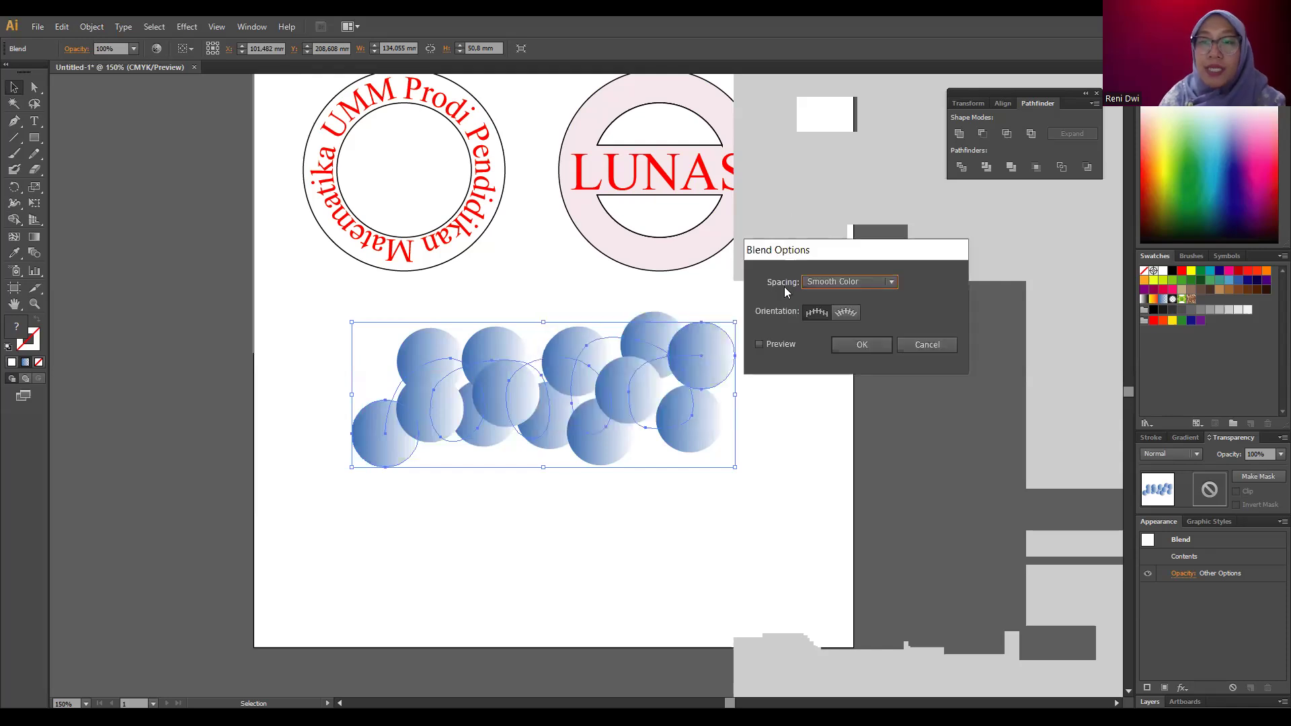
left_click(760, 344)
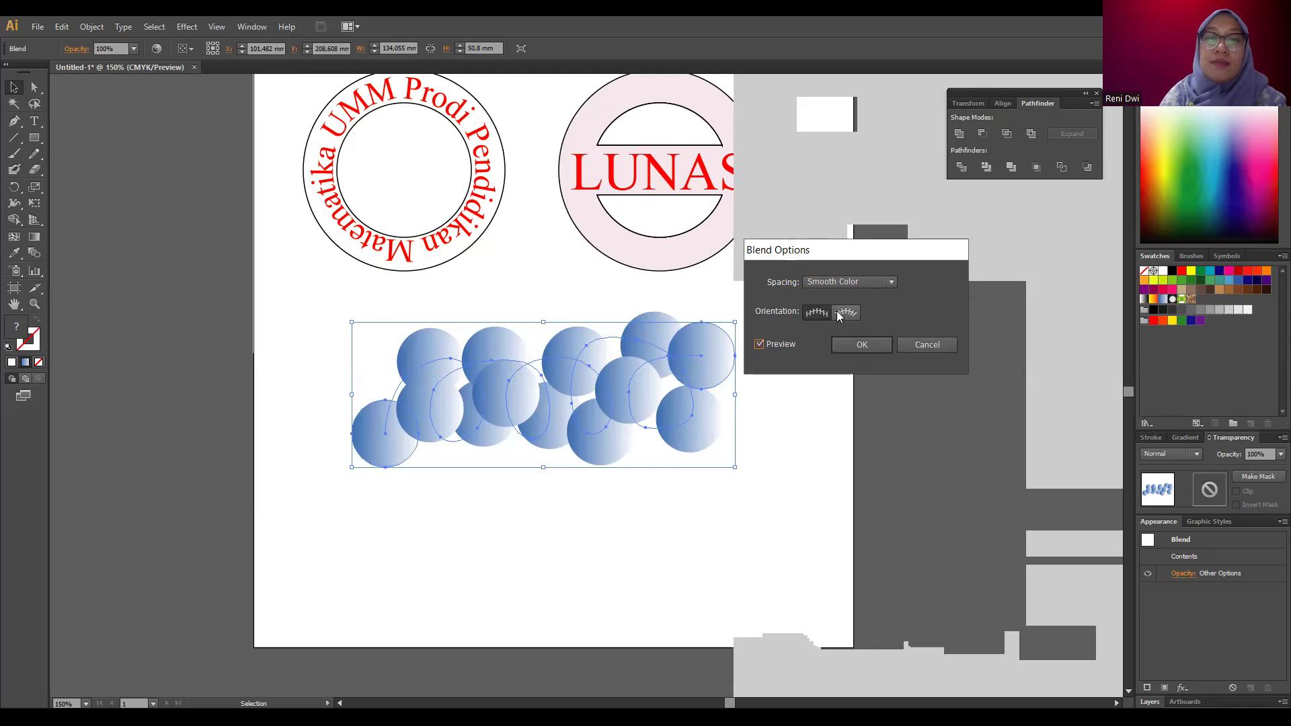
- Compare the Align to Path and Align to Page orientations on the blend, ending on Align to Page
left_click(807, 311)
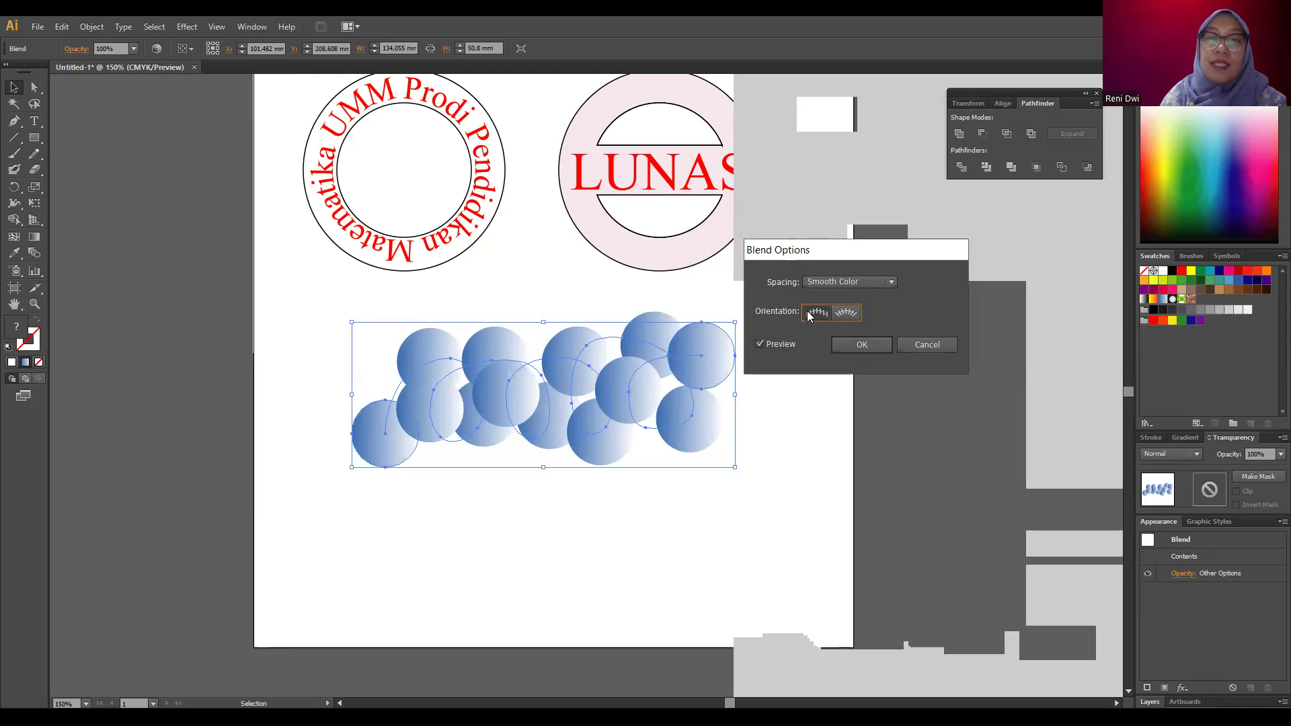
left_click(853, 317)
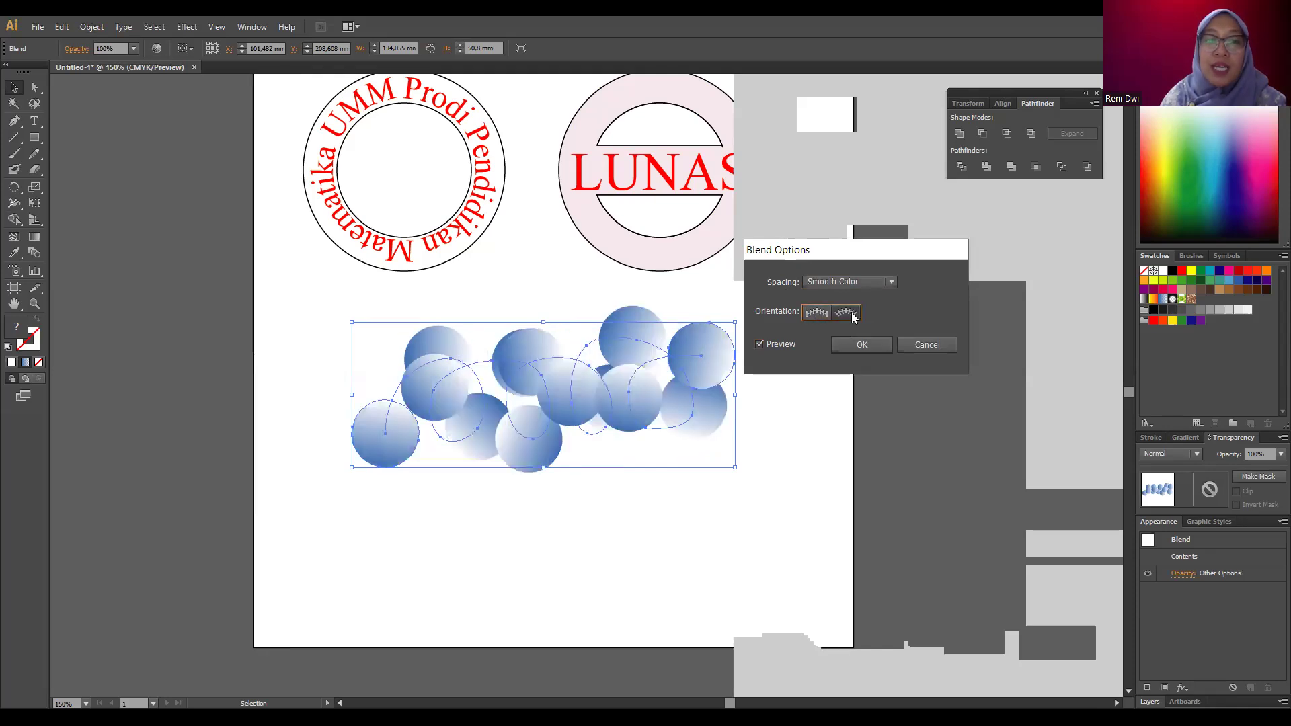
left_click(814, 315)
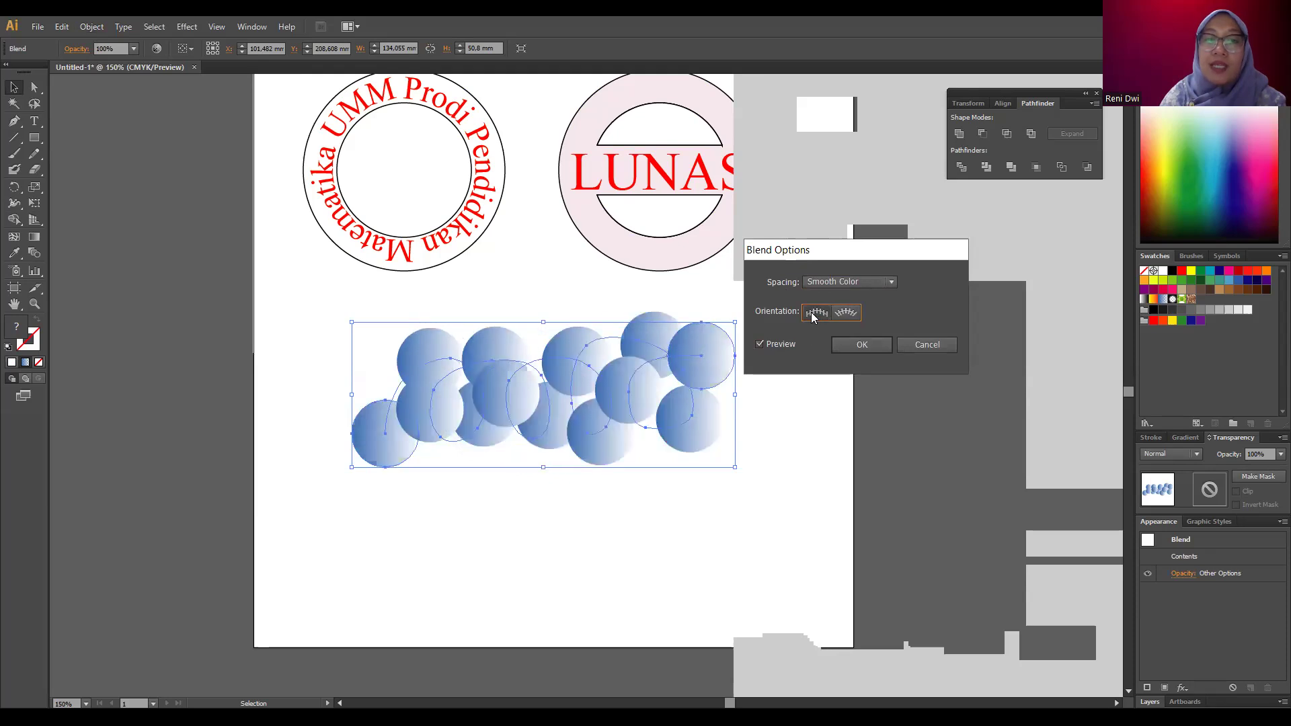
left_click(846, 315)
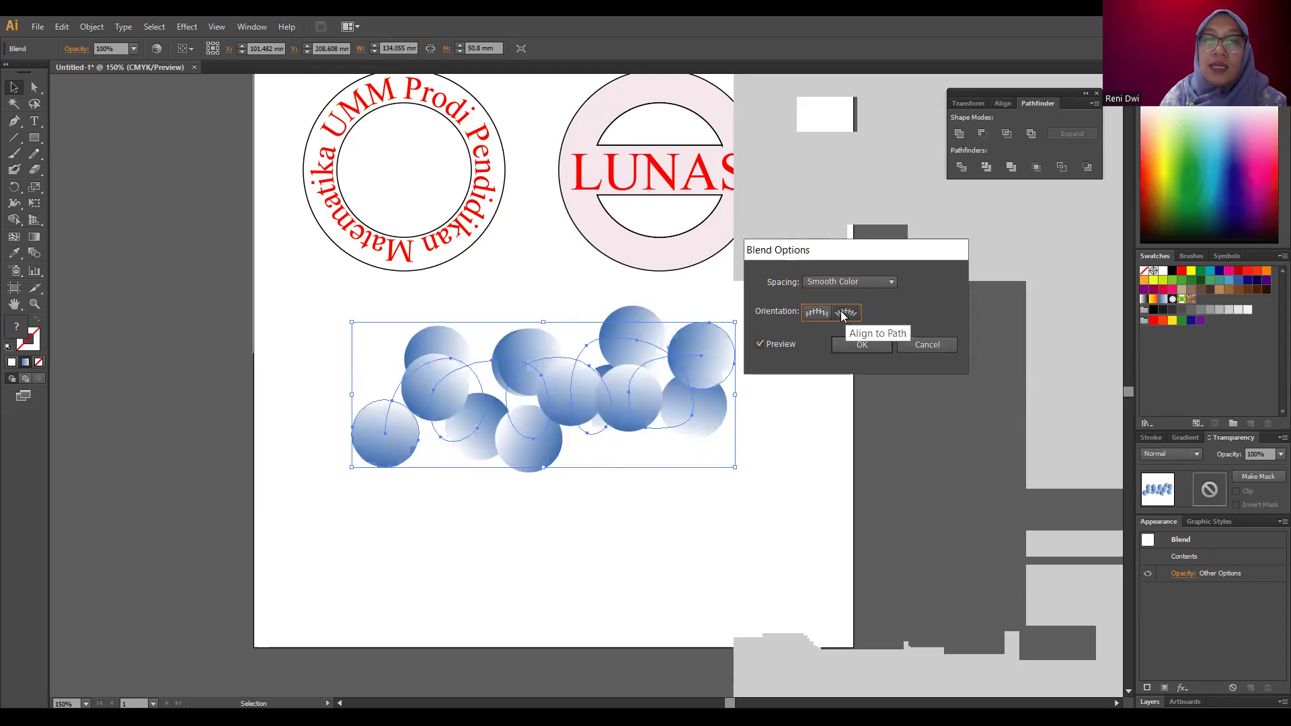
left_click(829, 314)
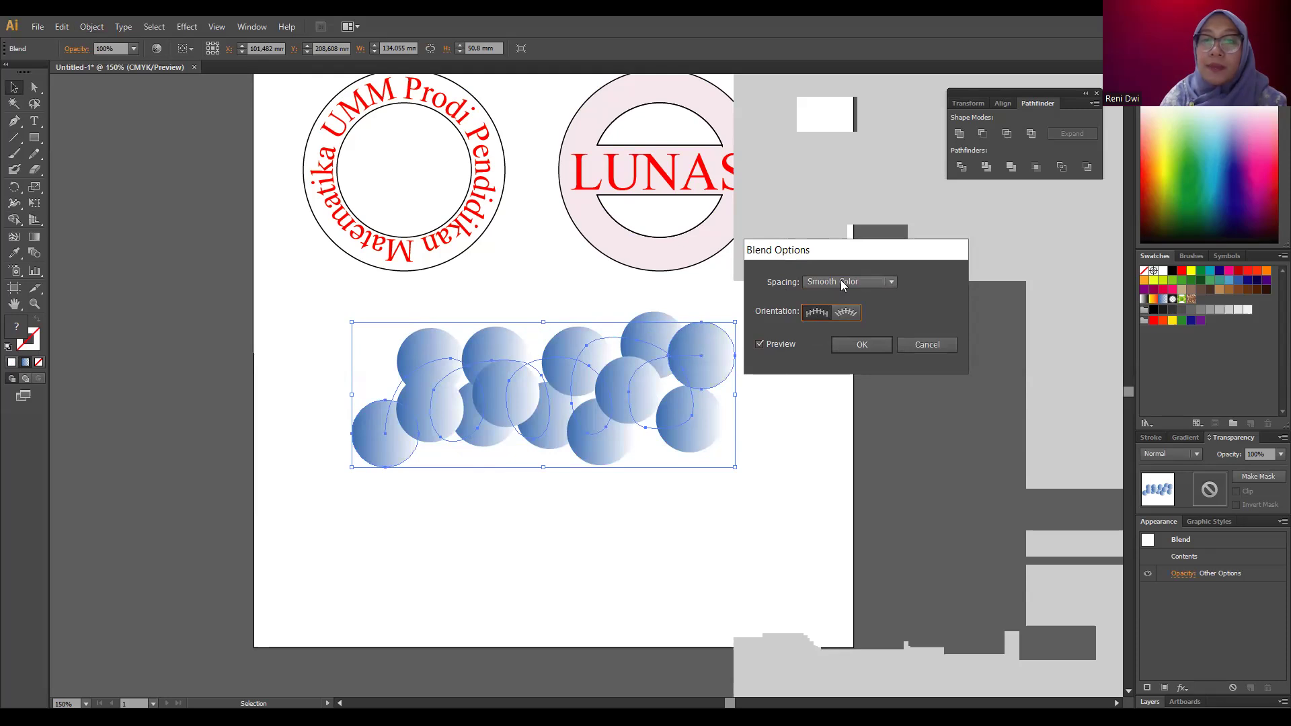
- Change the blend spacing to Specified Steps and raise the number of steps to 90
left_click(842, 283)
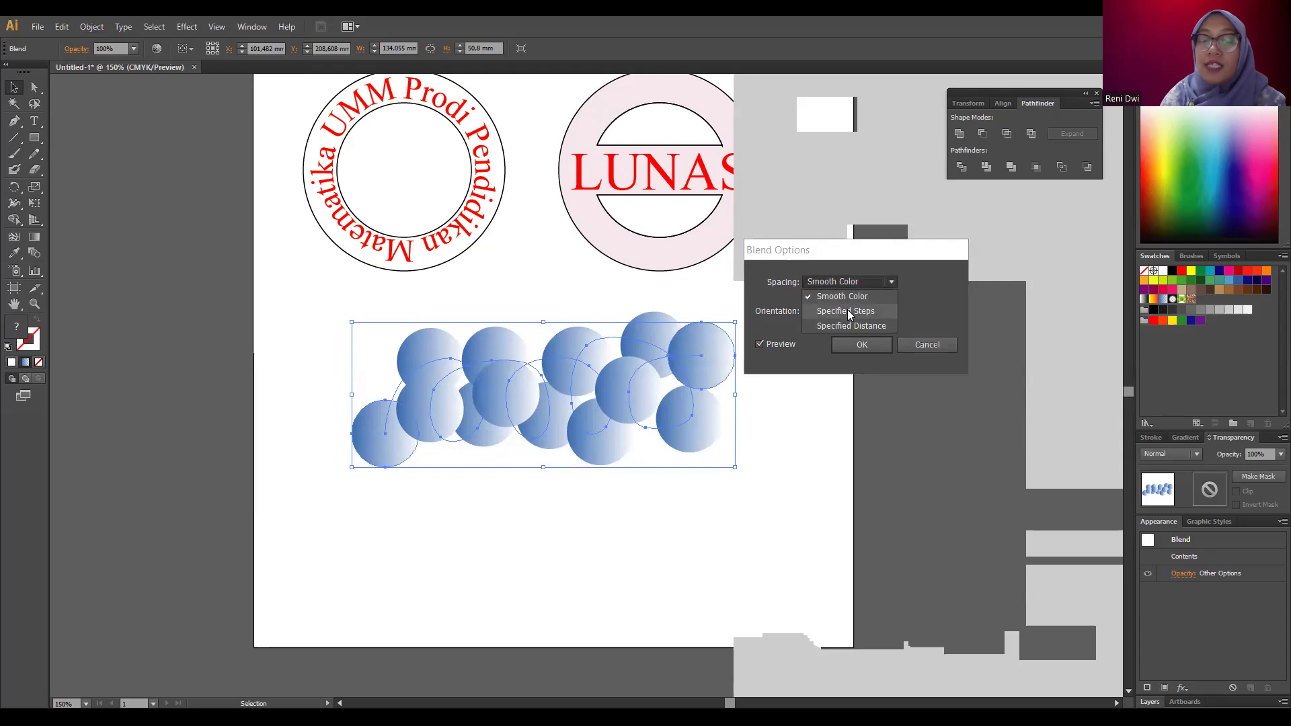
left_click(847, 311)
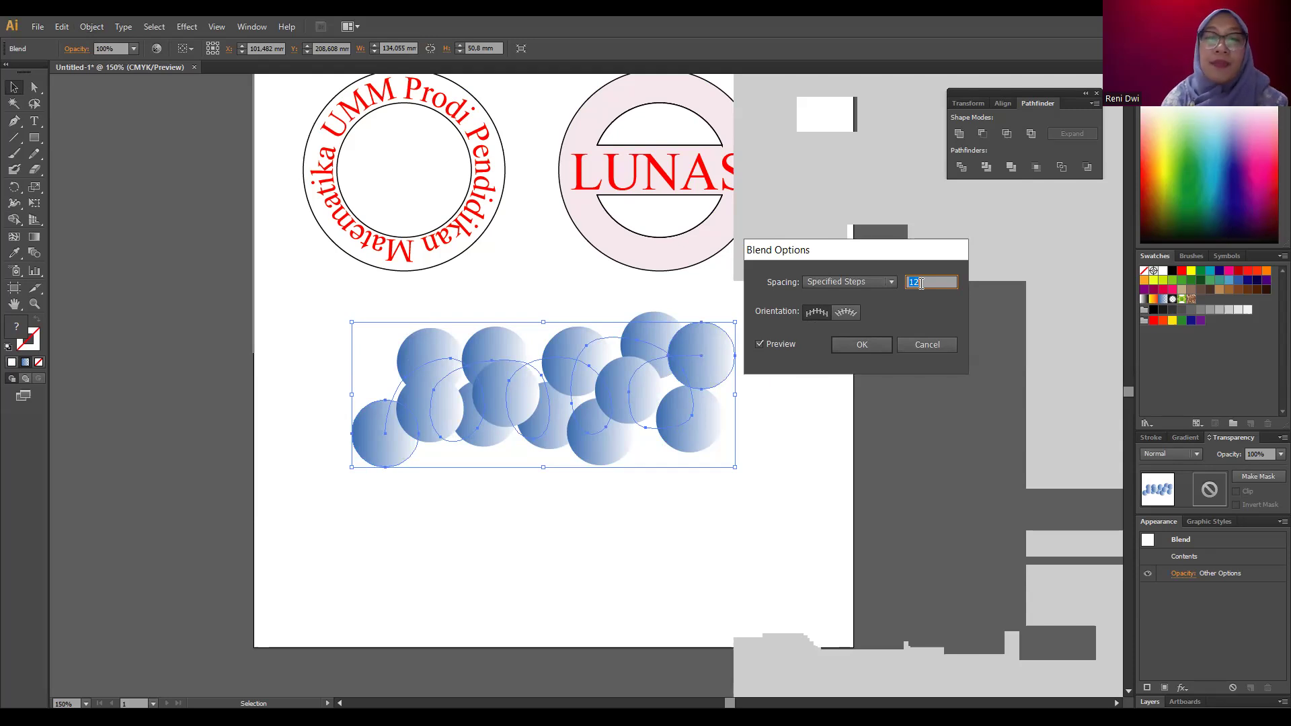
key("Up")
key("Up")
key("Up")
key("Up")
key("Up")
key("Up")
key("Up")
key("Up")
key("Up")
key("Up")
key("Up")
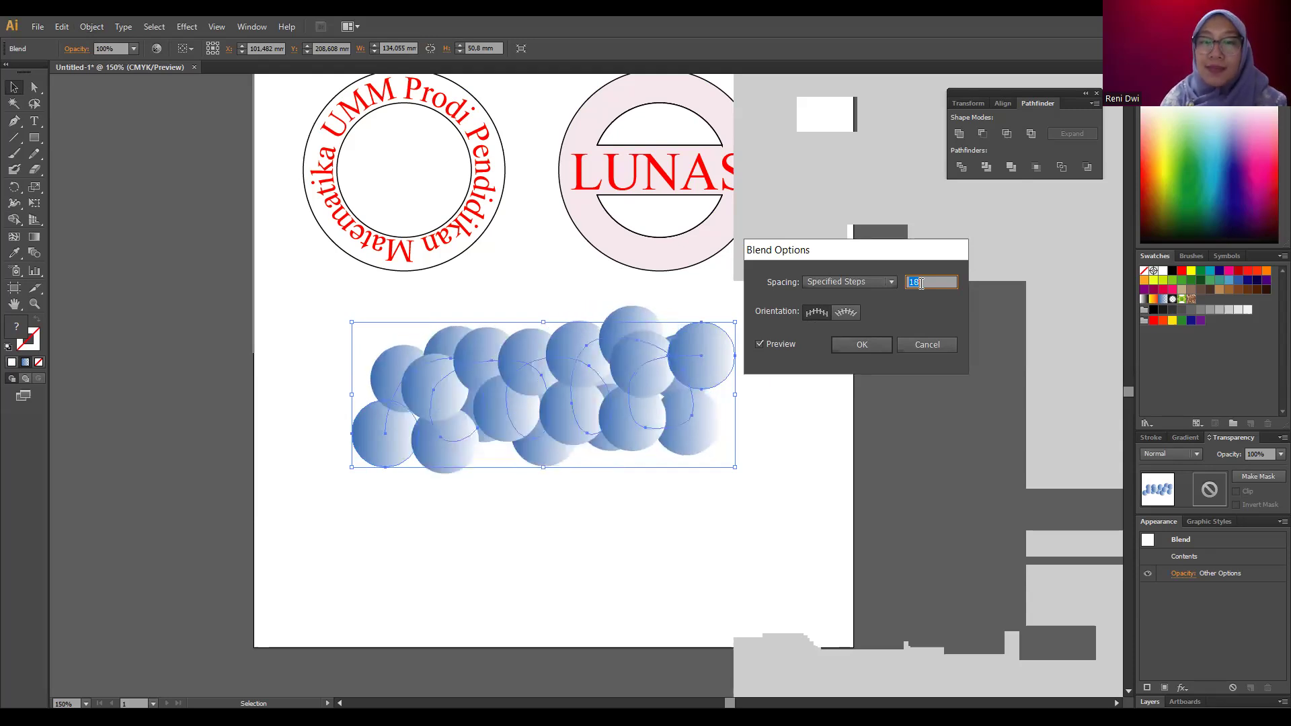
key("Up")
key("Up")
key("Up")
key("Up")
key("Up")
key("Up")
key("Up")
key("Up")
key("Up")
key("Up")
key("Up")
key("Up")
key("Up")
key("Up")
key("Up")
key("Up")
key("Up")
key("Up")
key("Up")
key("Up")
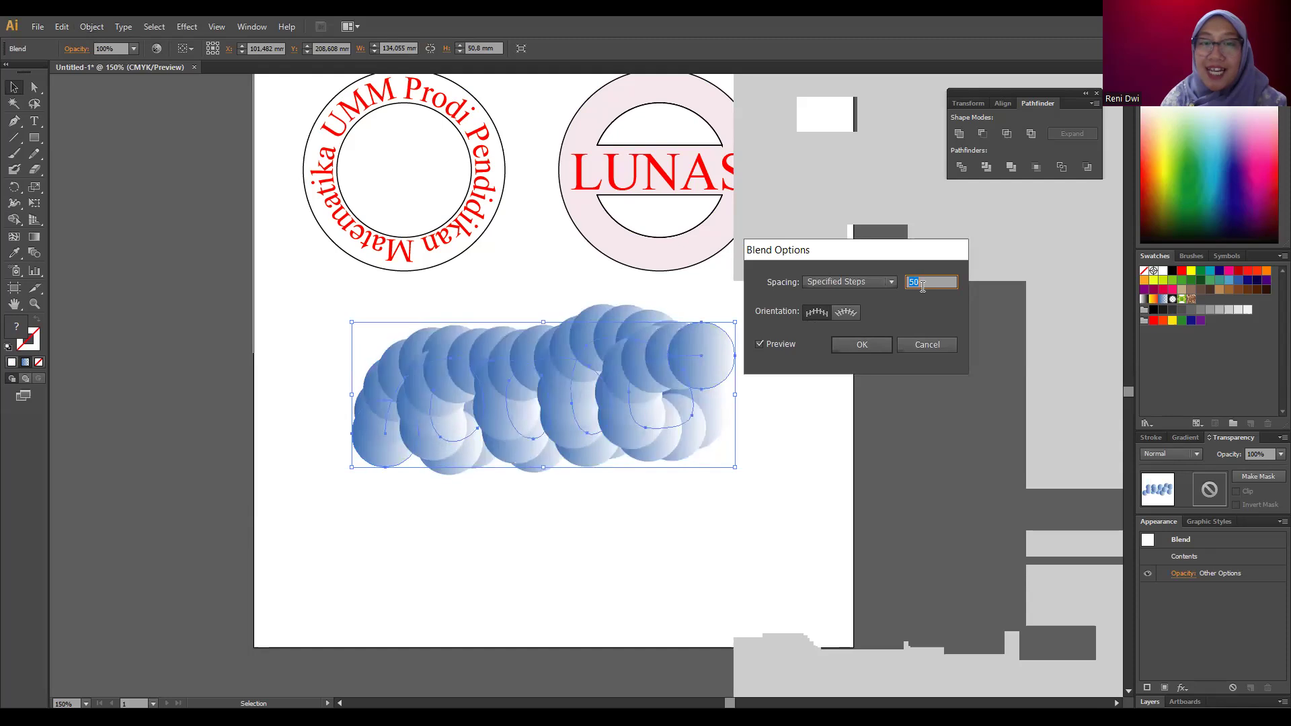
key("Up")
key("Up")
key("Up")
key("Up")
key("Up")
key("Up")
key("Up")
key("Up")
key("Up")
key("Up")
key("Up")
key("Up")
key("Up")
key("Up")
key("Up")
key("Up")
key("Up")
key("Up")
key("Up")
key("Up")
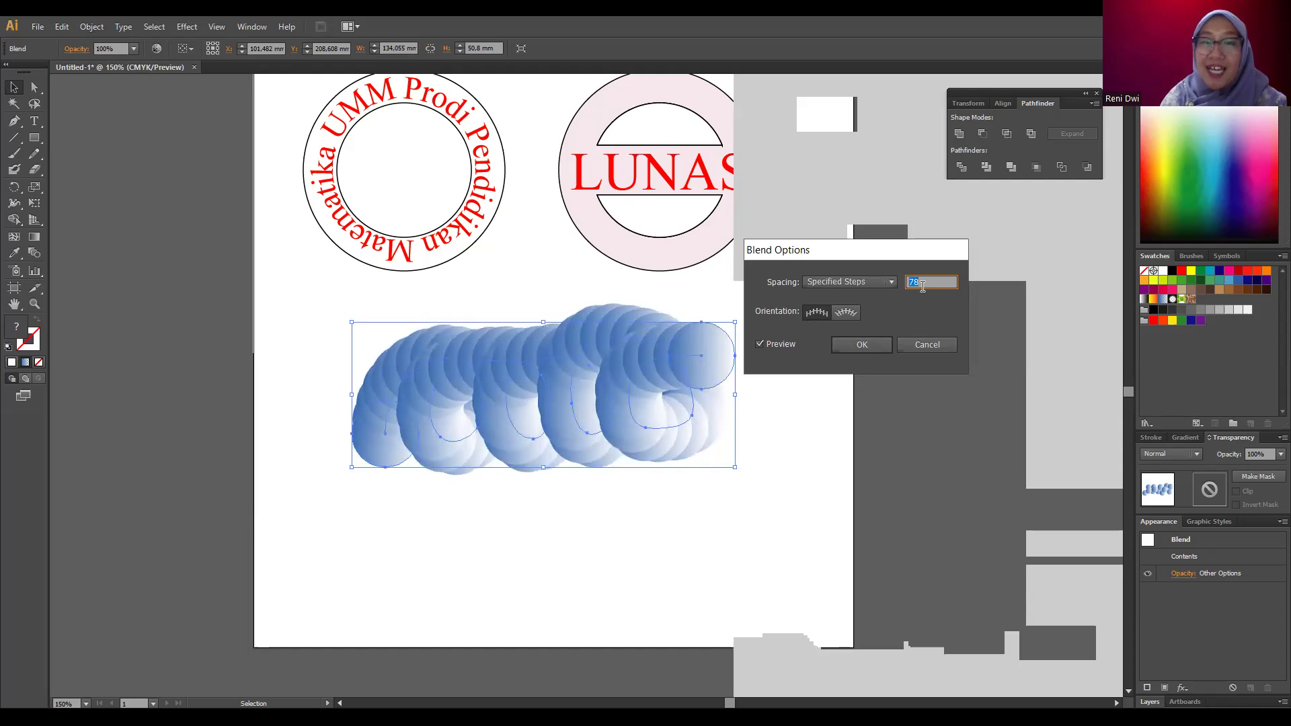
key("Down")
key("Up")
key("Up")
key("Up")
key("Up")
key("Up")
key("Up")
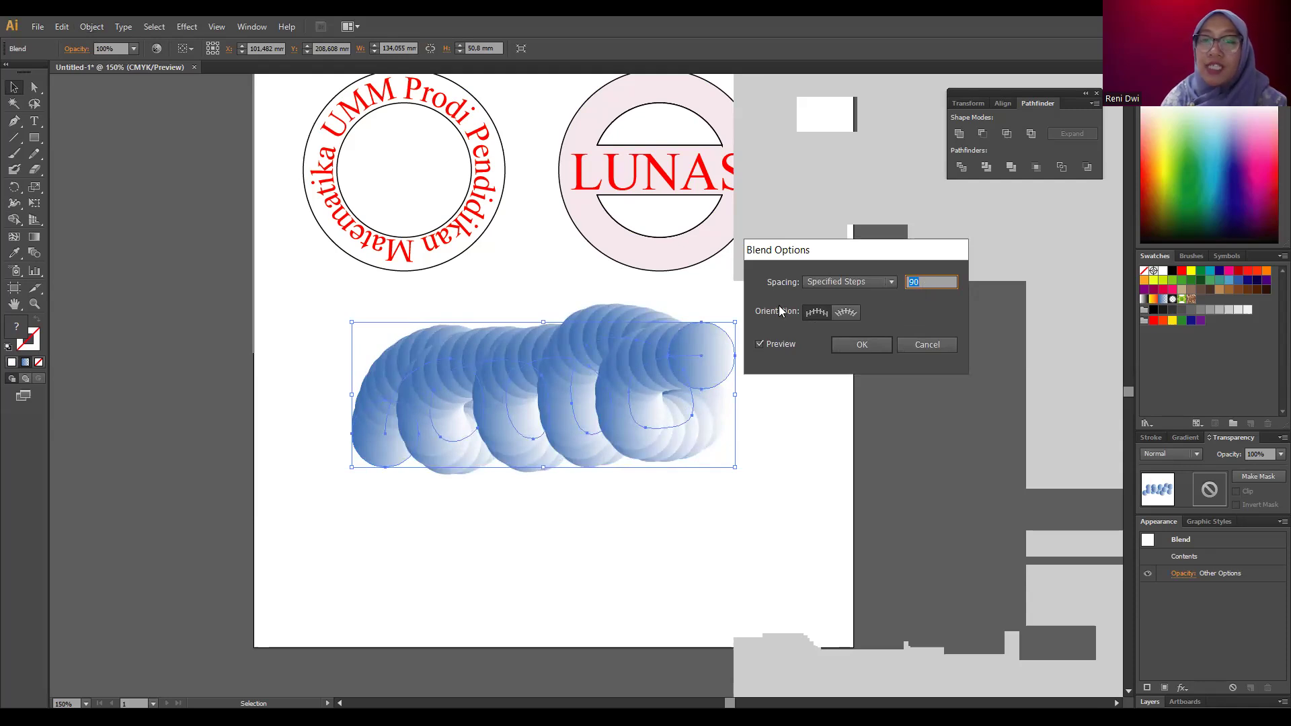
- Alternate the blend orientation between Align to Page and Align to Path to compare them, and settle on Align to Path
left_click(816, 313)
left_click(846, 313)
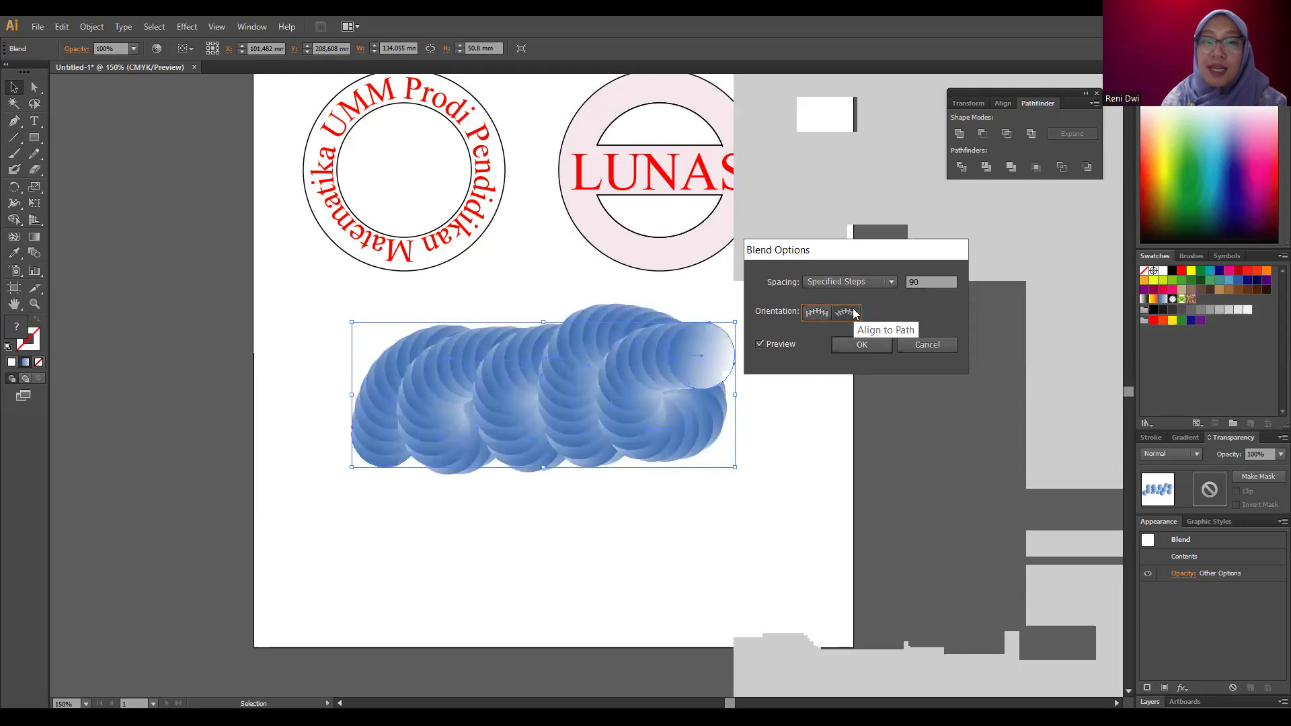
left_click(815, 314)
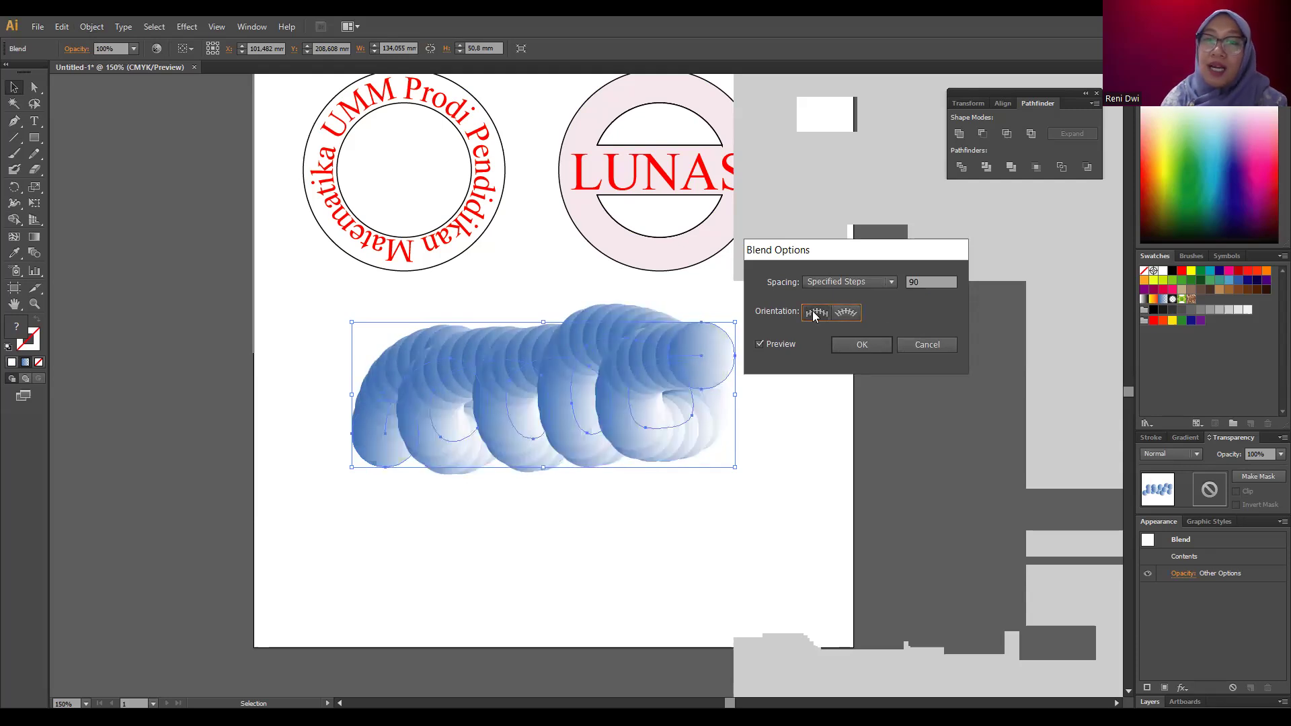
left_click(845, 313)
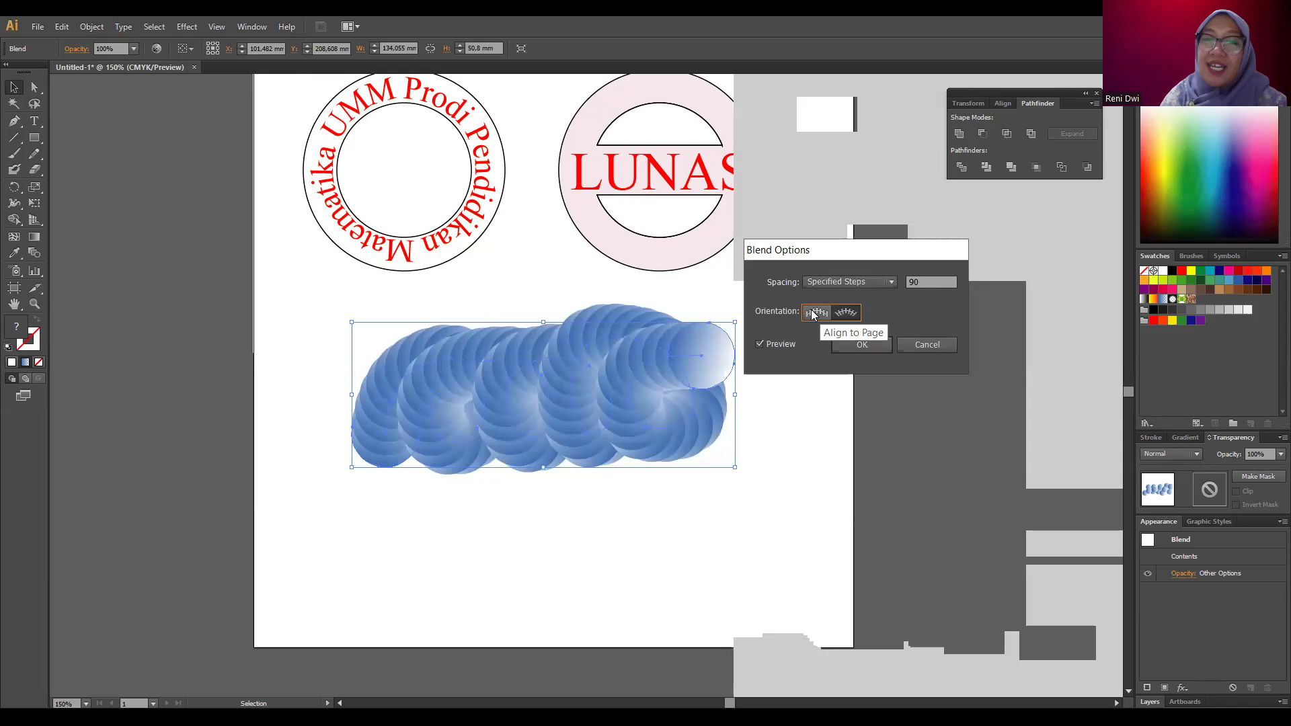
left_click(815, 314)
left_click(845, 313)
left_click(815, 314)
left_click(846, 312)
left_click(815, 314)
left_click(846, 313)
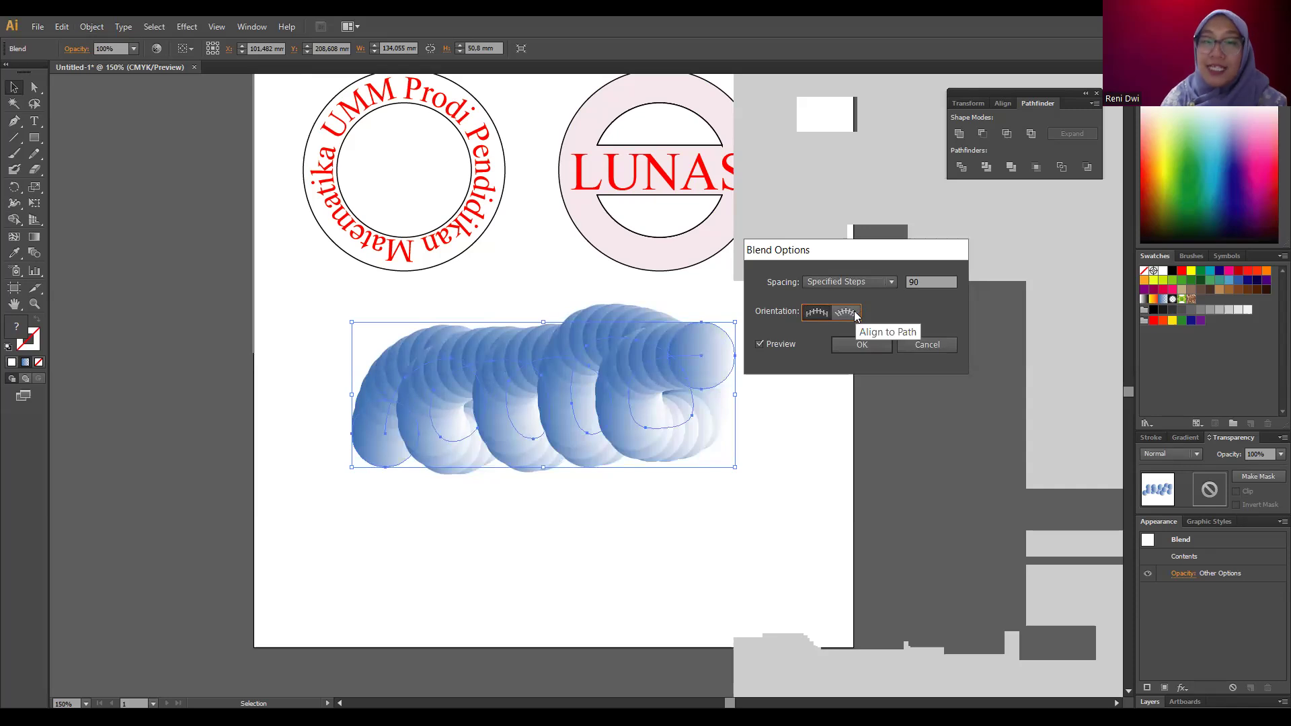
left_click(856, 315)
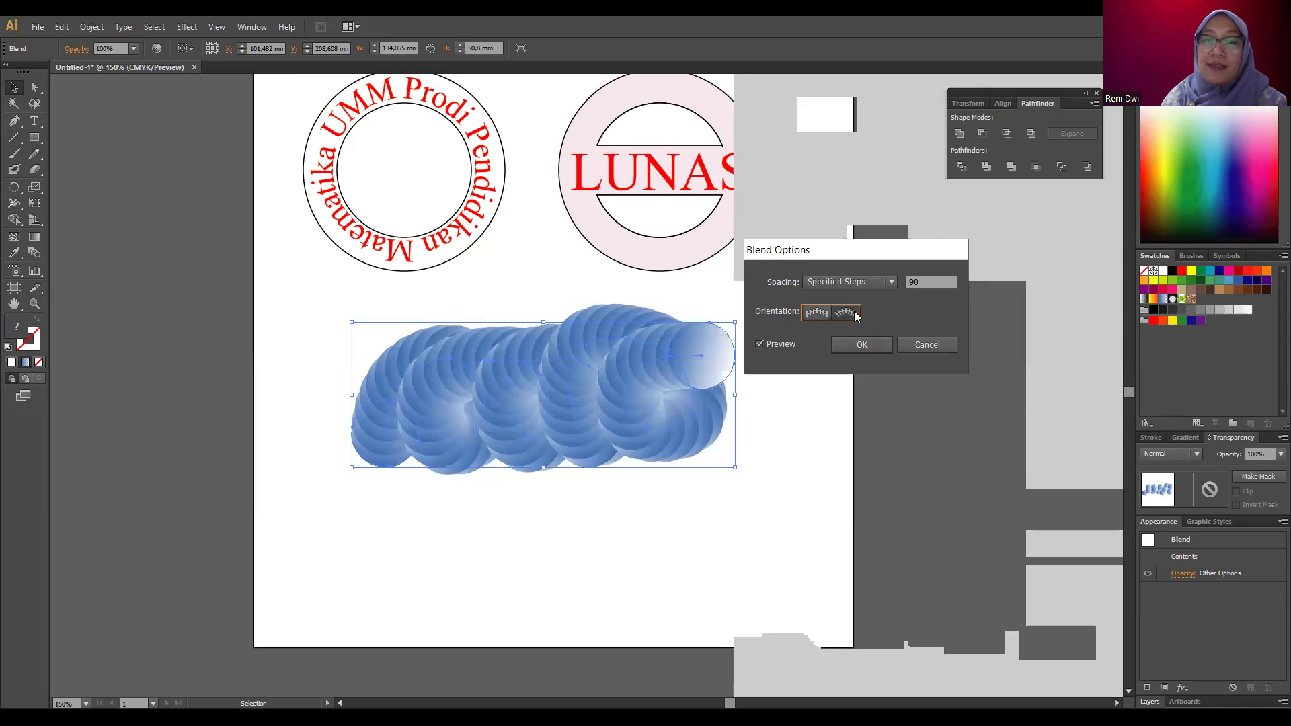
left_click(818, 315)
left_click(847, 314)
- Try a denser blend by raising the specified steps to 178
scroll(934, 281, "up", 20)
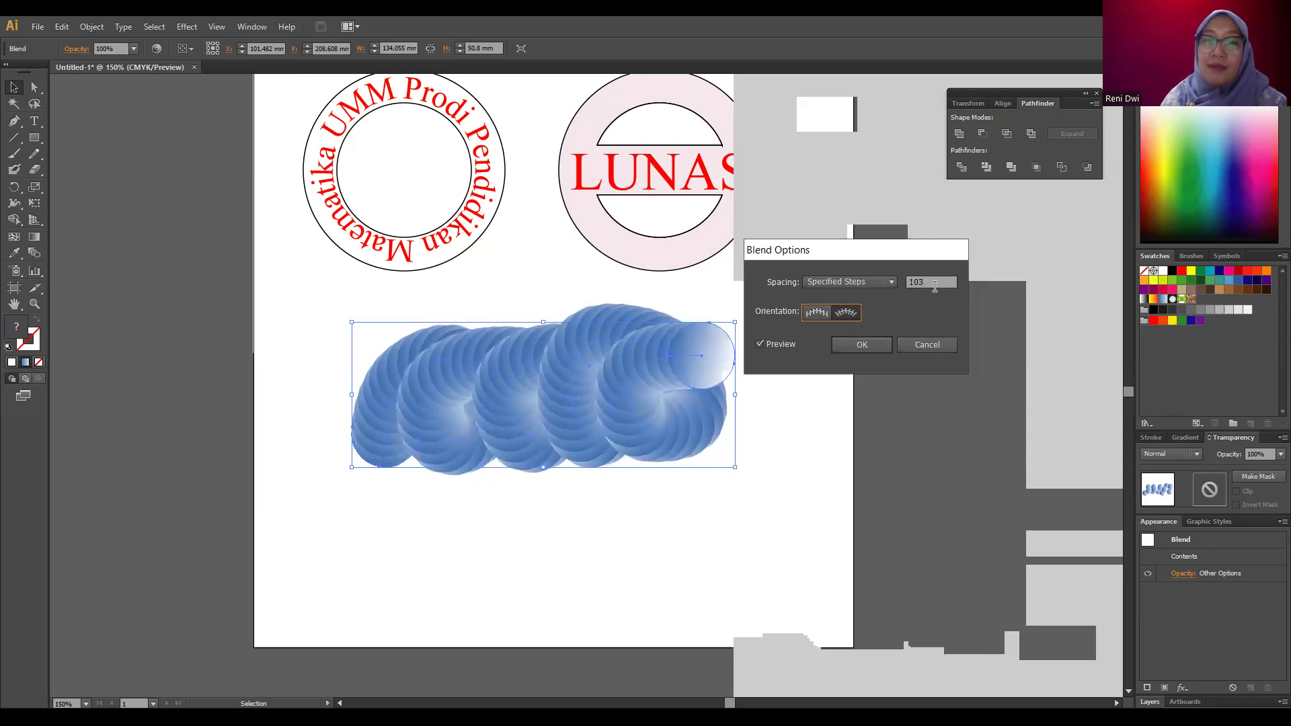
scroll(932, 288, "up", 14)
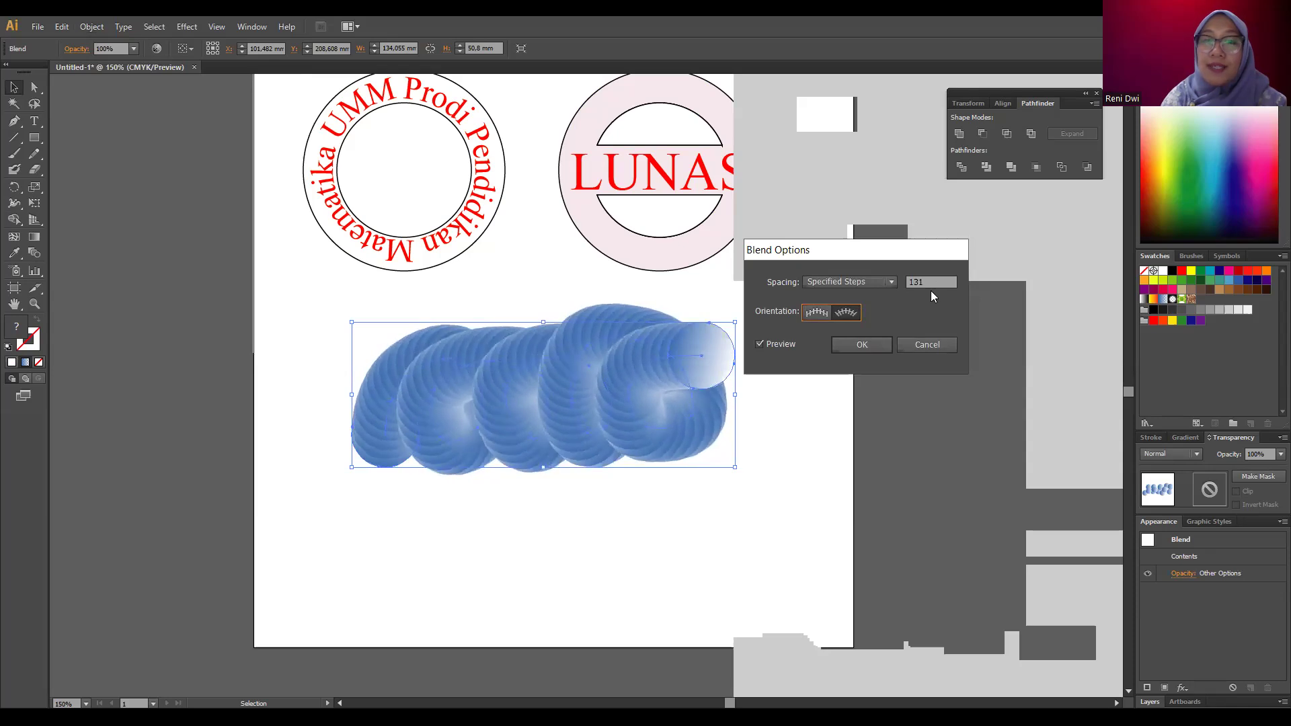
scroll(933, 288, "up", 20)
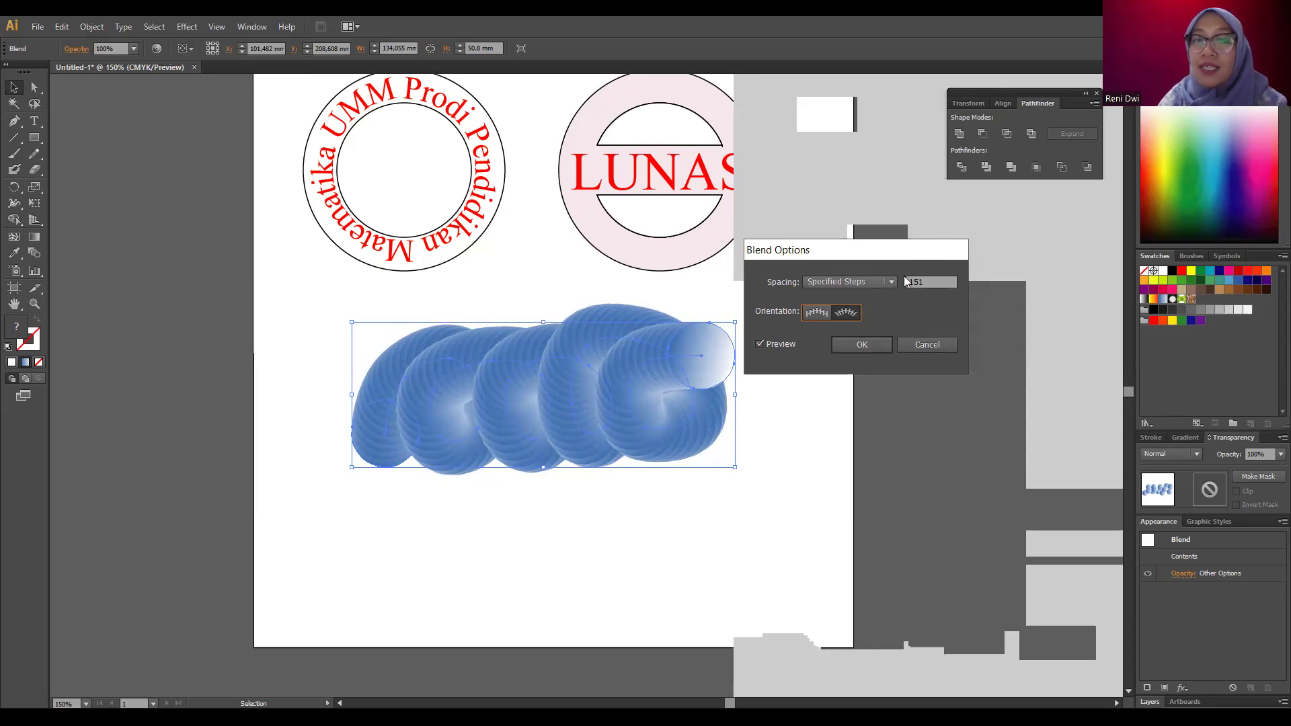
key("Up")
key("Up")
key("Up")
key("Up")
key("Up")
key("Up")
key("Up")
key("Up")
key("Up")
key("Up")
key("Up")
key("Up")
key("Up")
key("Up")
key("Up")
key("Up")
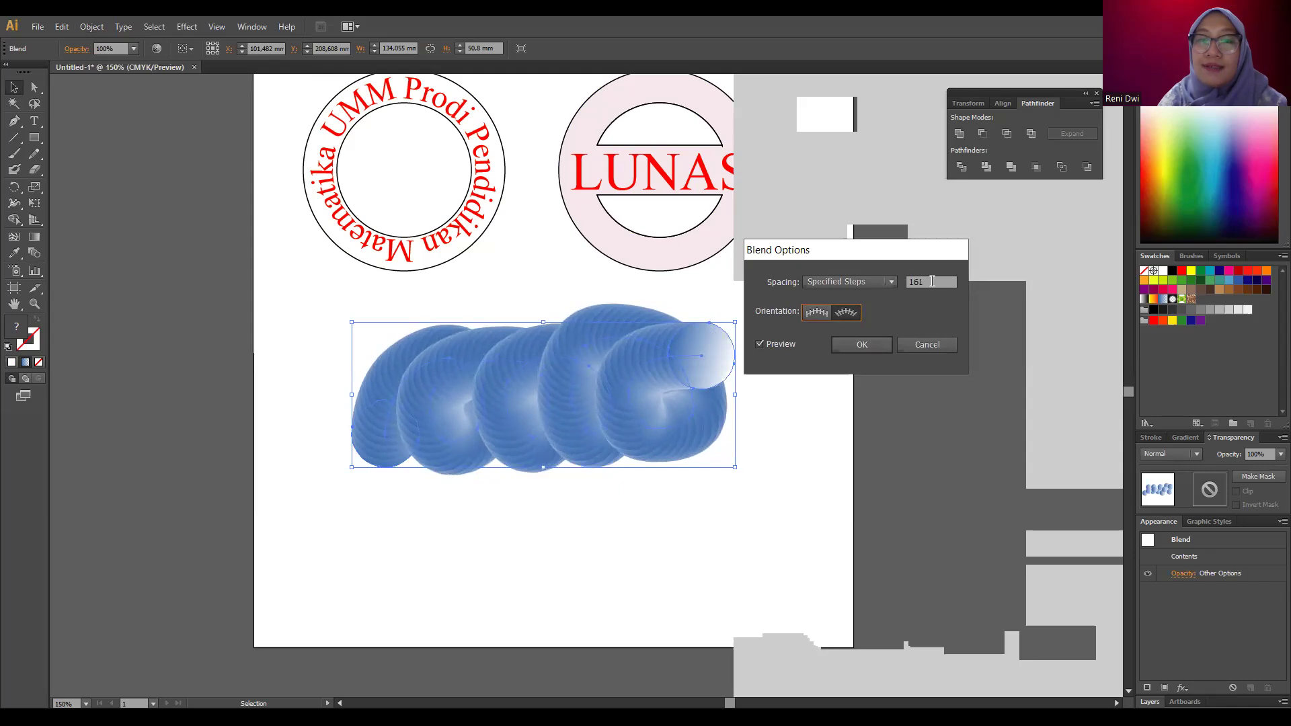
key("Up")
key("Up")
key("Up")
key("Up")
key("Up")
key("Up")
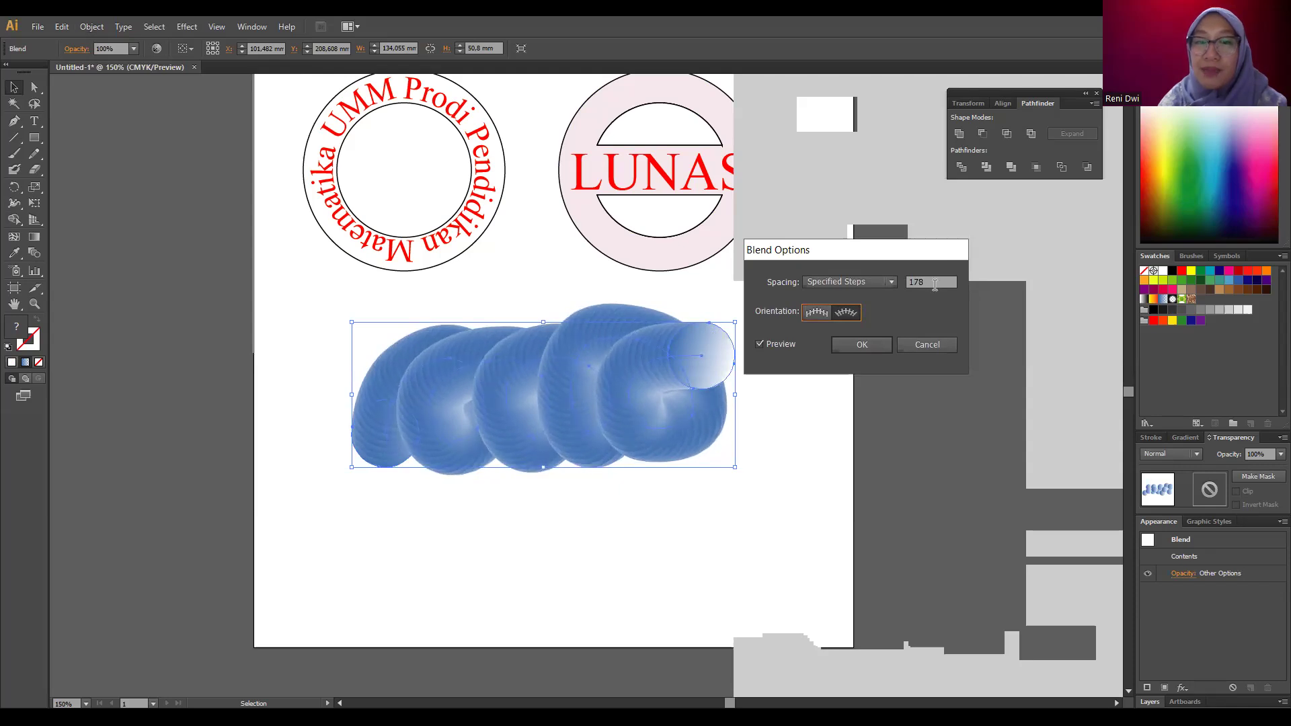
- Lower the blend's specified steps to 114, apply the blend options and deselect the blend
key("Down")
key("Down")
key("Down")
key("Down")
key("Down")
key("Down")
key("Down")
key("Down")
key("Down")
key("Down")
key("Down")
key("Down")
key("Down")
key("Down")
key("Down")
key("Down")
key("Down")
key("Down")
key("Down")
key("Down")
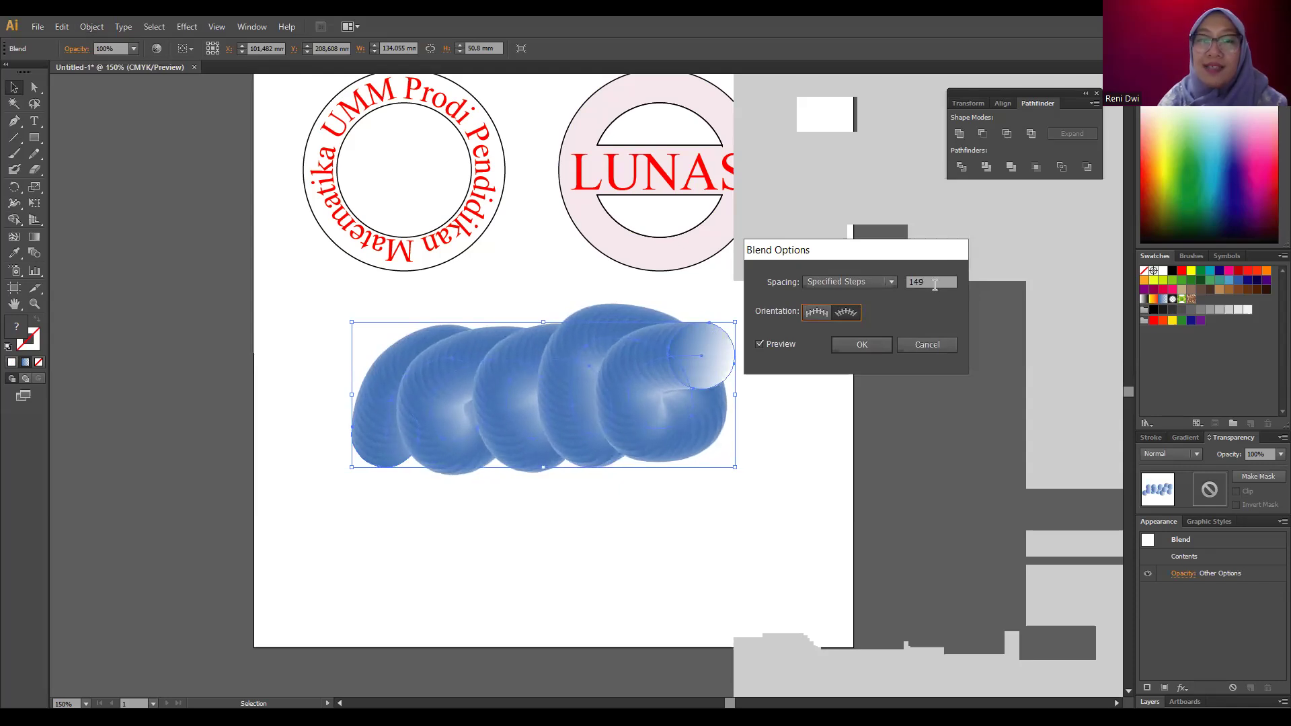
key("Down")
key("Down")
key("Down")
key("Down")
key("Down")
key("Down")
key("Down")
key("Down")
key("Down")
key("Down")
key("Down")
key("Down")
key("Down")
key("Down")
key("Down")
key("Down")
key("Down")
key("Down")
key("Down")
key("Down")
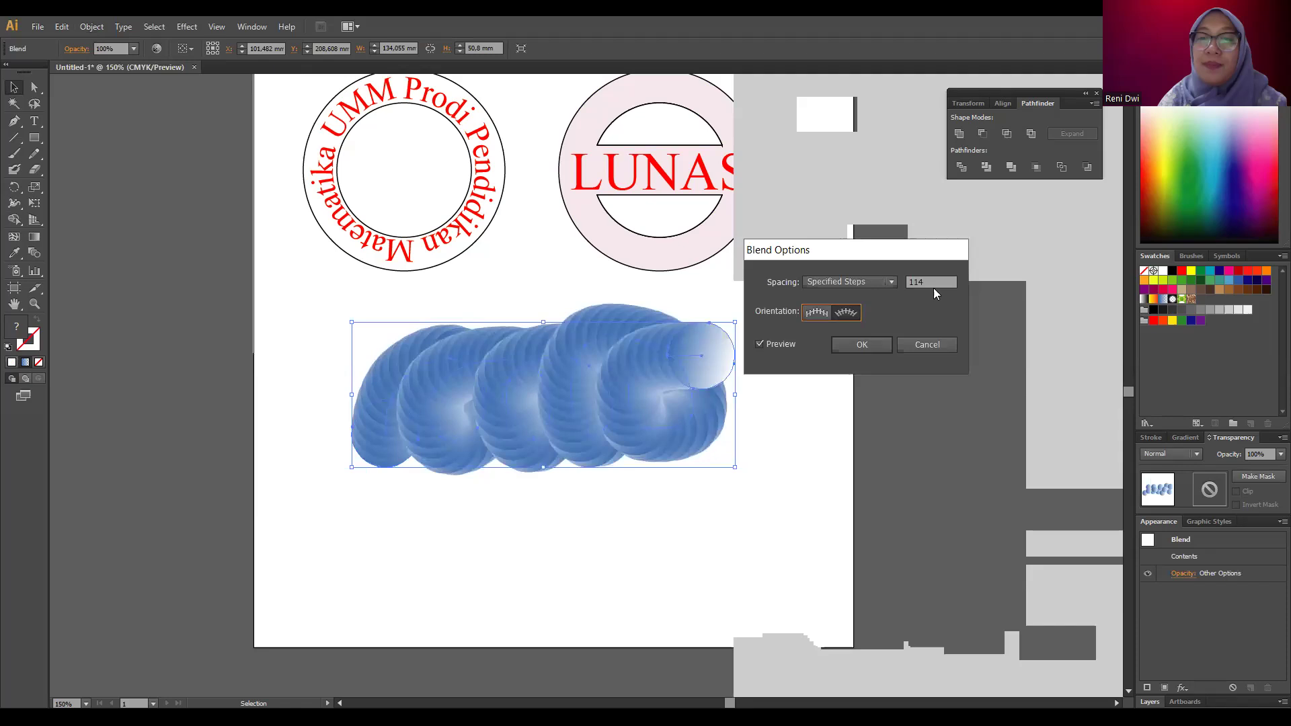
left_click(865, 348)
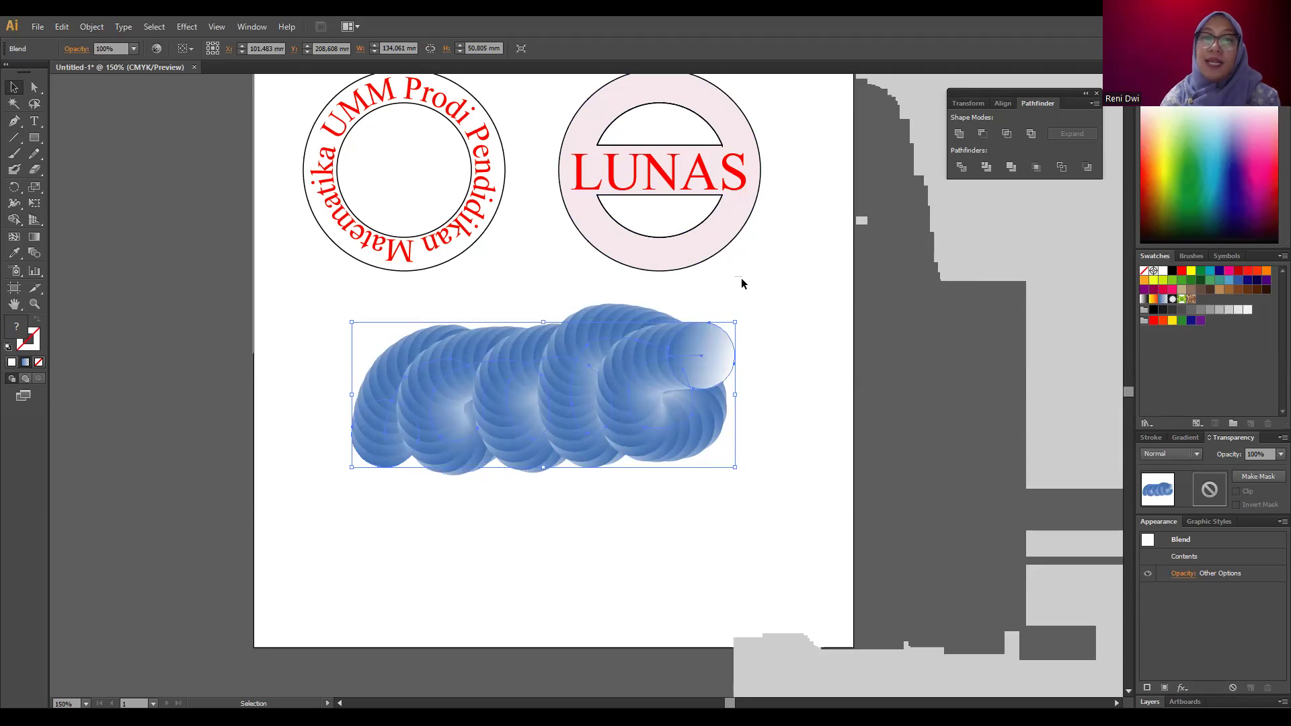
left_click(750, 377)
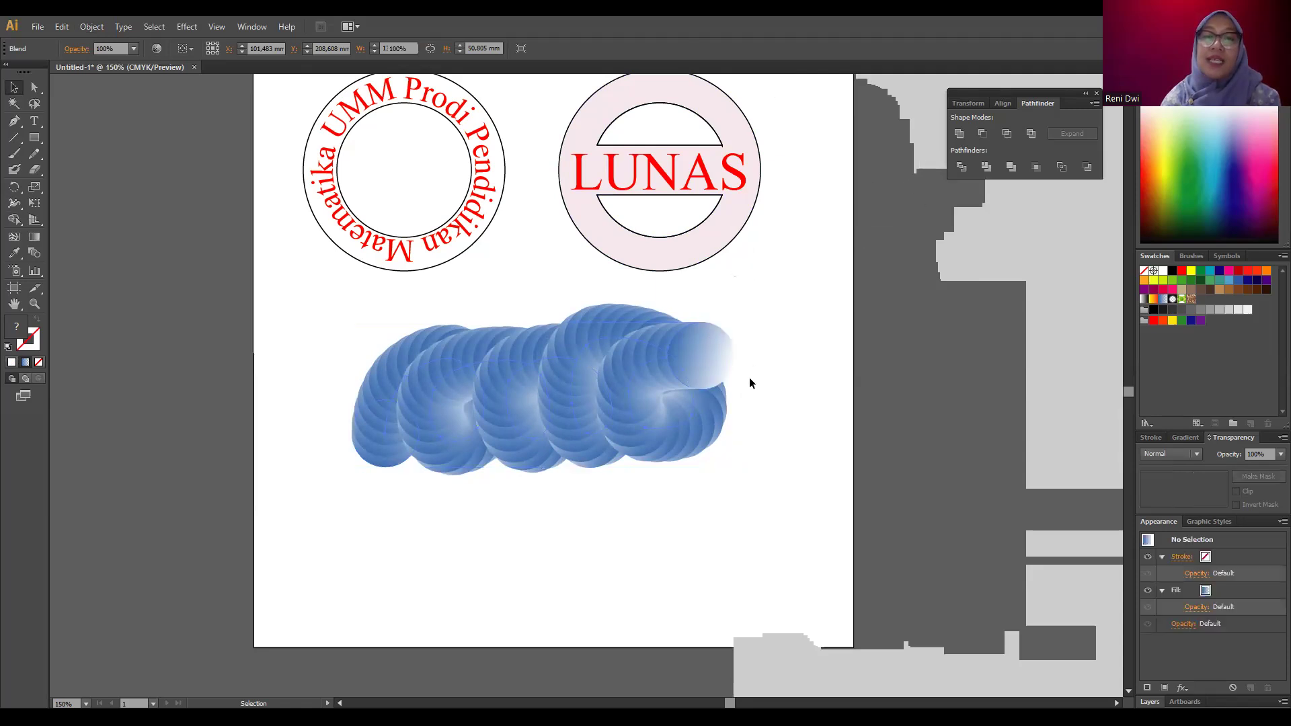